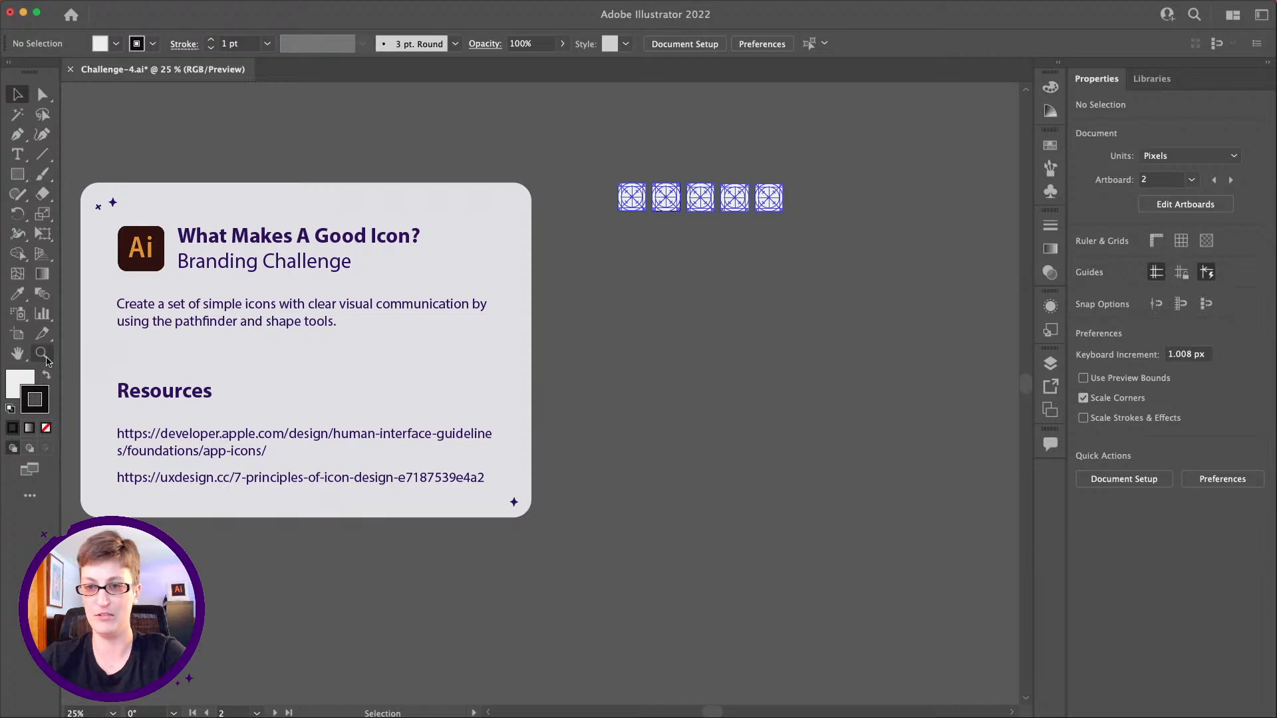
- Examine the construction grids on the five icon artboards up close
{"action": "left_click", "coordinate": [708, 203]}
{"action": "left_click", "coordinate": [525, 390]}
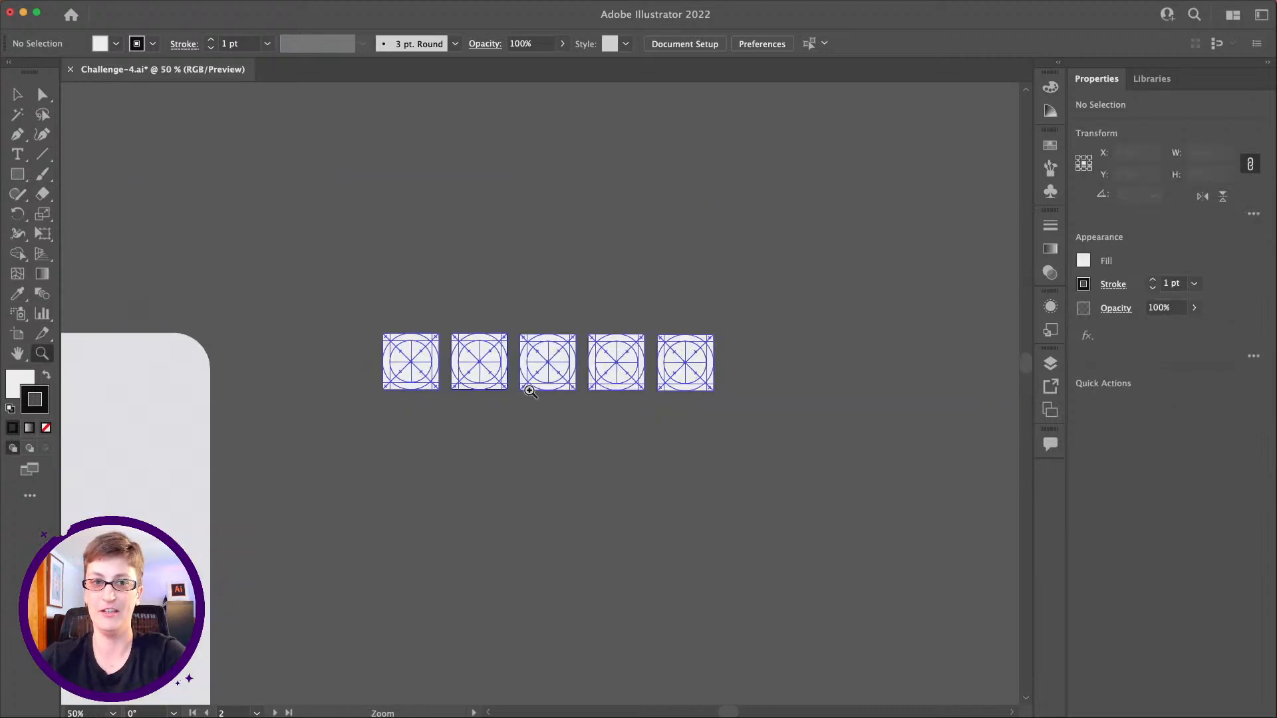
{"action": "left_click", "coordinate": [527, 389]}
{"action": "scroll", "coordinate": [530, 391], "scroll_direction": "right", "scroll_amount": 2}
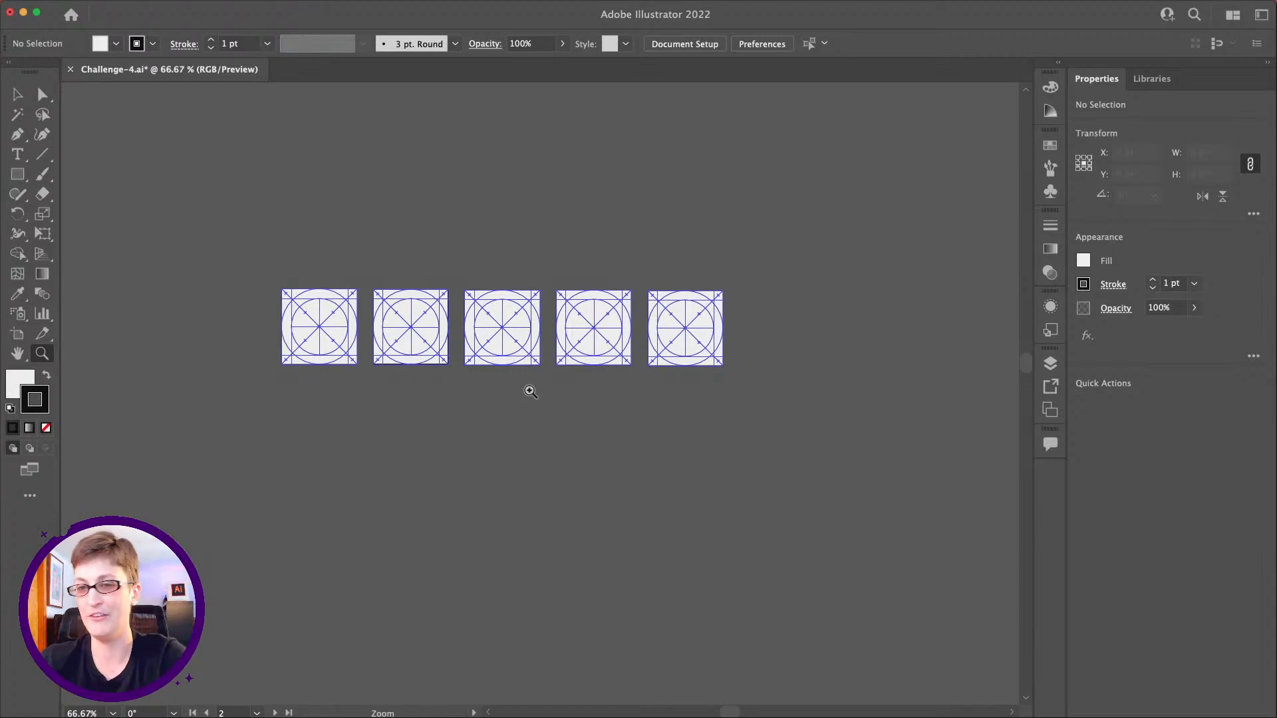
{"action": "scroll", "coordinate": [509, 394], "scroll_direction": "down", "scroll_amount": 1}
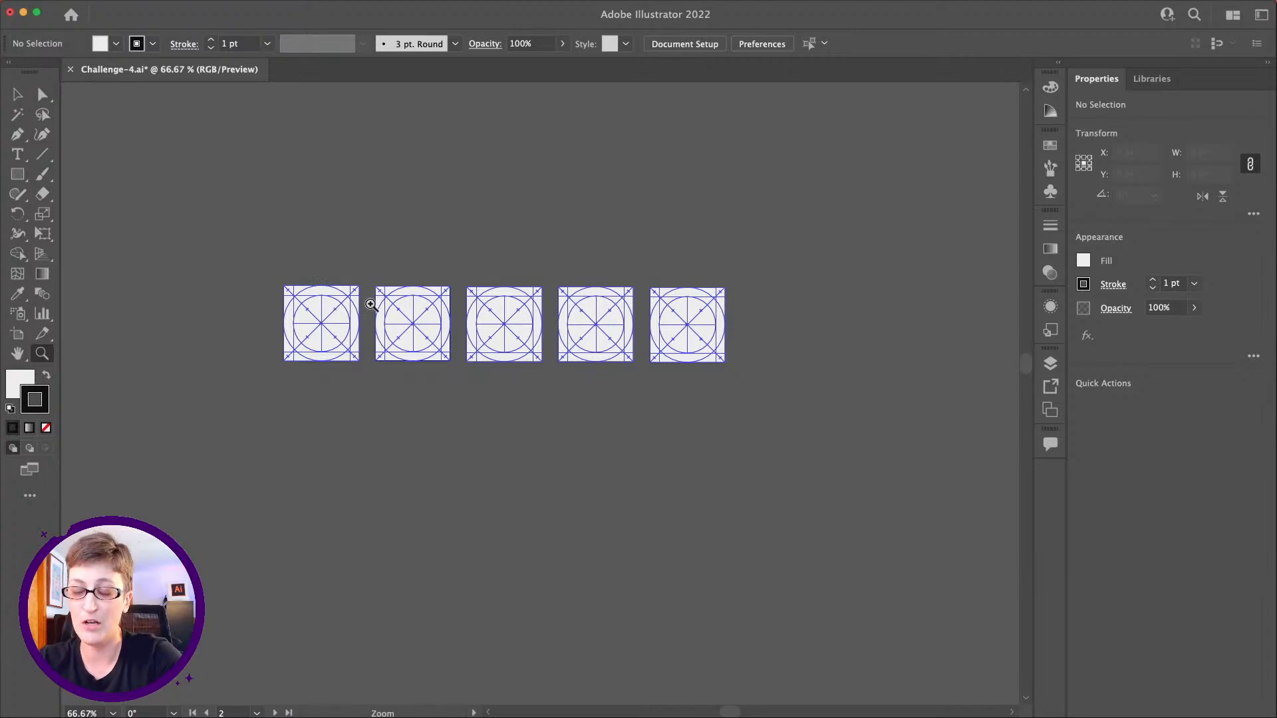
{"action": "left_click", "coordinate": [345, 331]}
{"action": "left_click", "coordinate": [311, 311]}
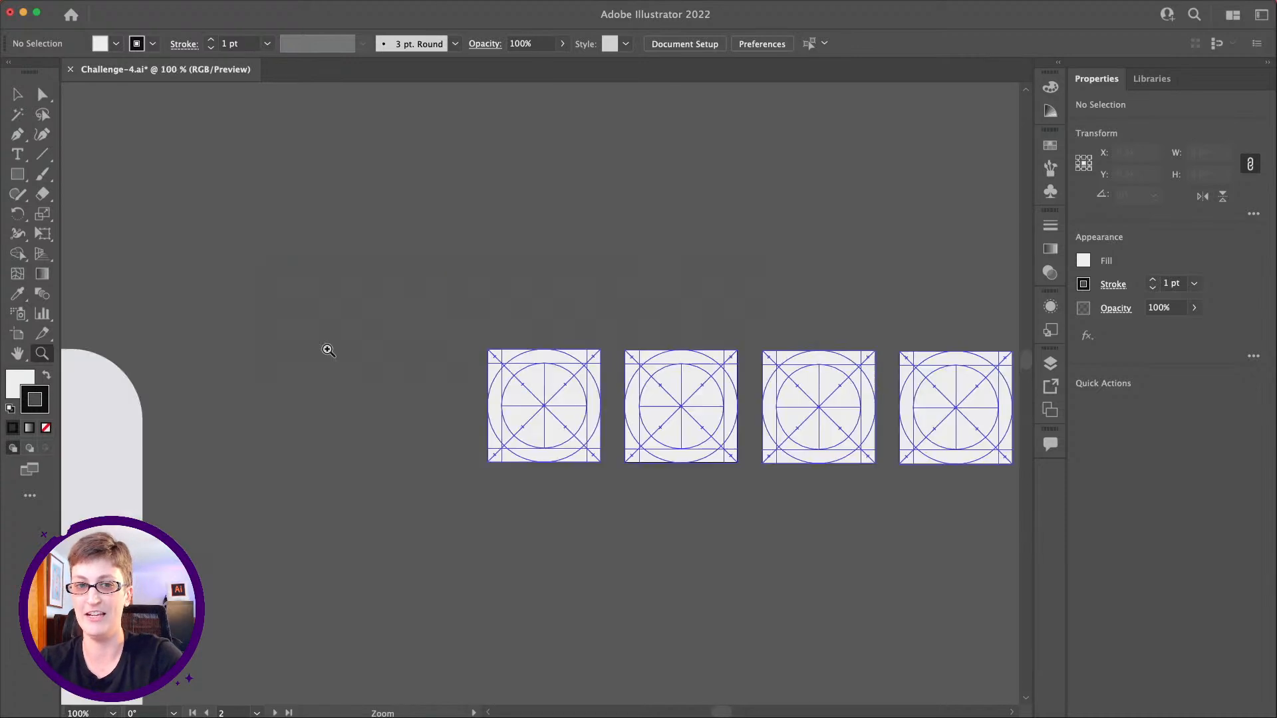
{"action": "left_click", "coordinate": [509, 401]}
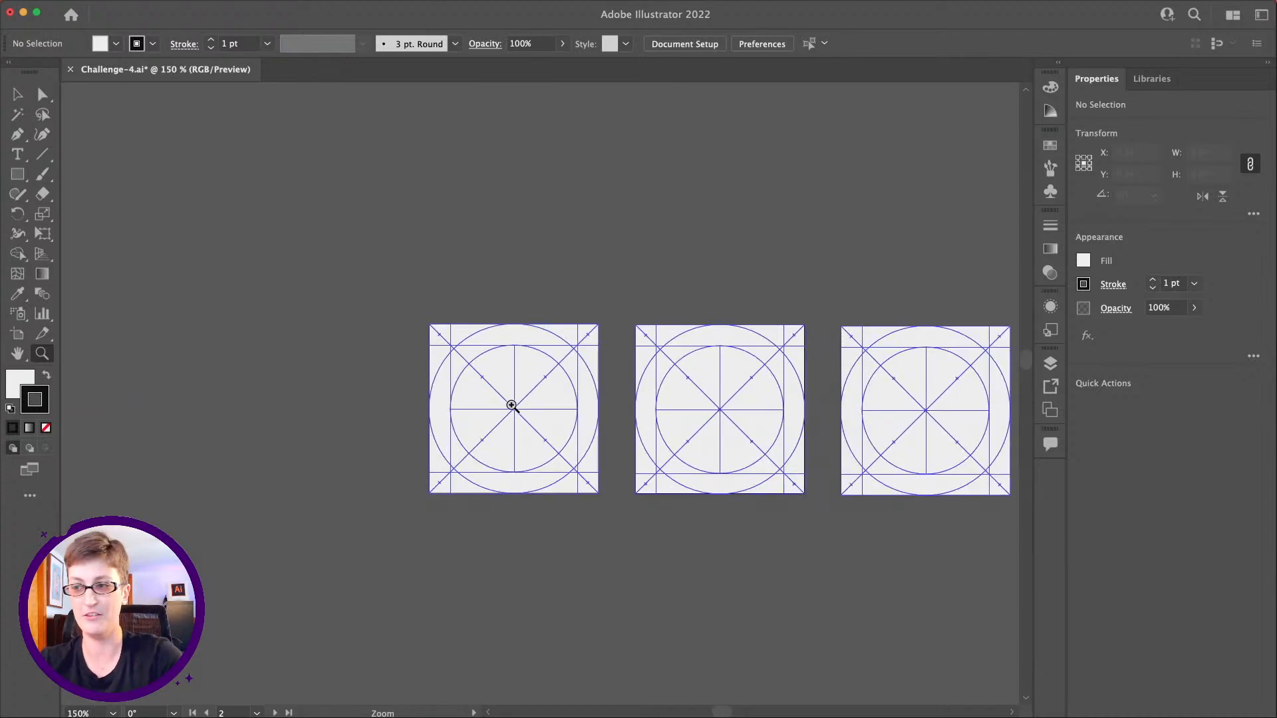
{"action": "left_click", "coordinate": [515, 414]}
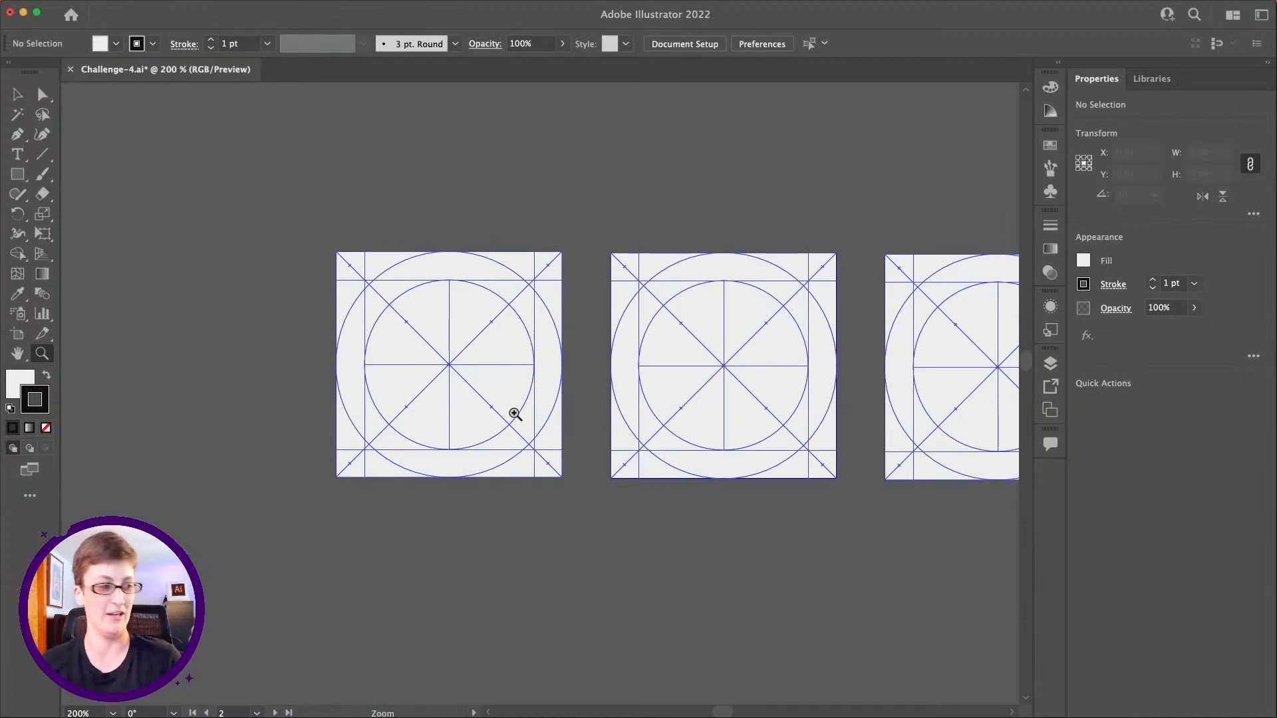
- Draw a new artboard about 96 x 100 px below the first icon artboard
{"action": "scroll", "coordinate": [515, 413], "scroll_direction": "down", "scroll_amount": 5}
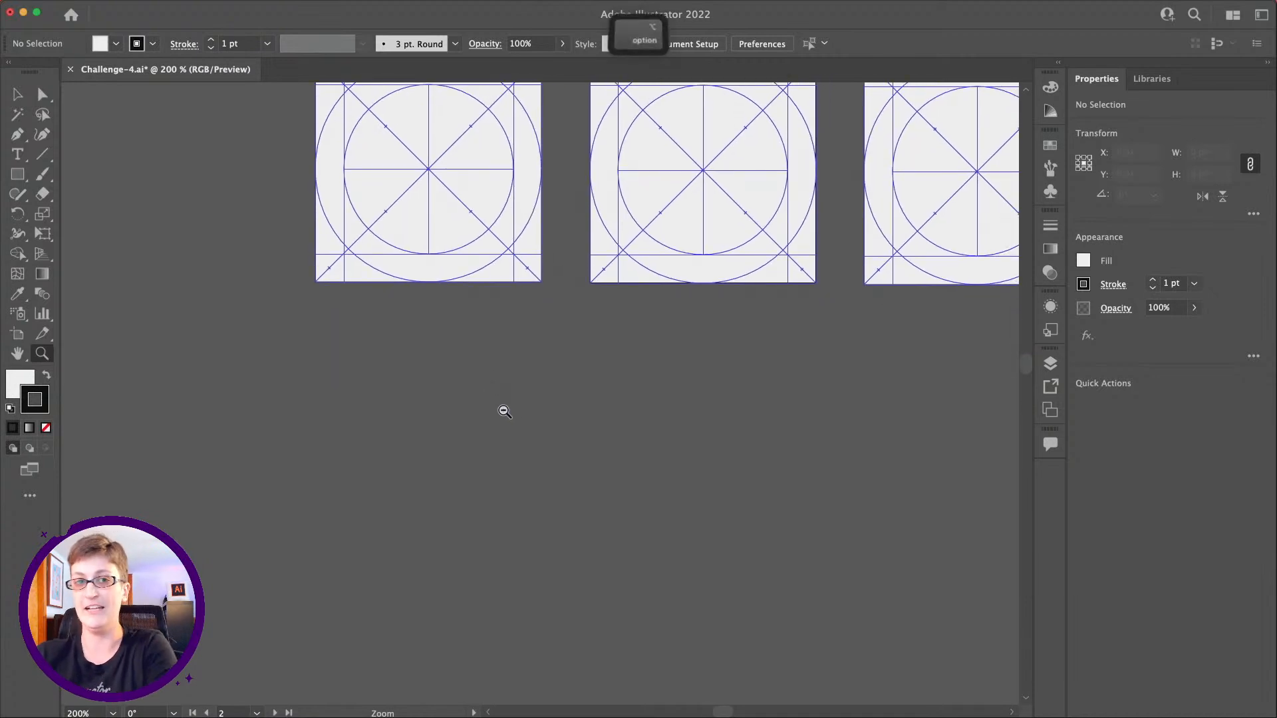
{"action": "left_click", "coordinate": [506, 413], "text": "alt"}
{"action": "scroll", "coordinate": [507, 428], "scroll_direction": "right", "scroll_amount": 2}
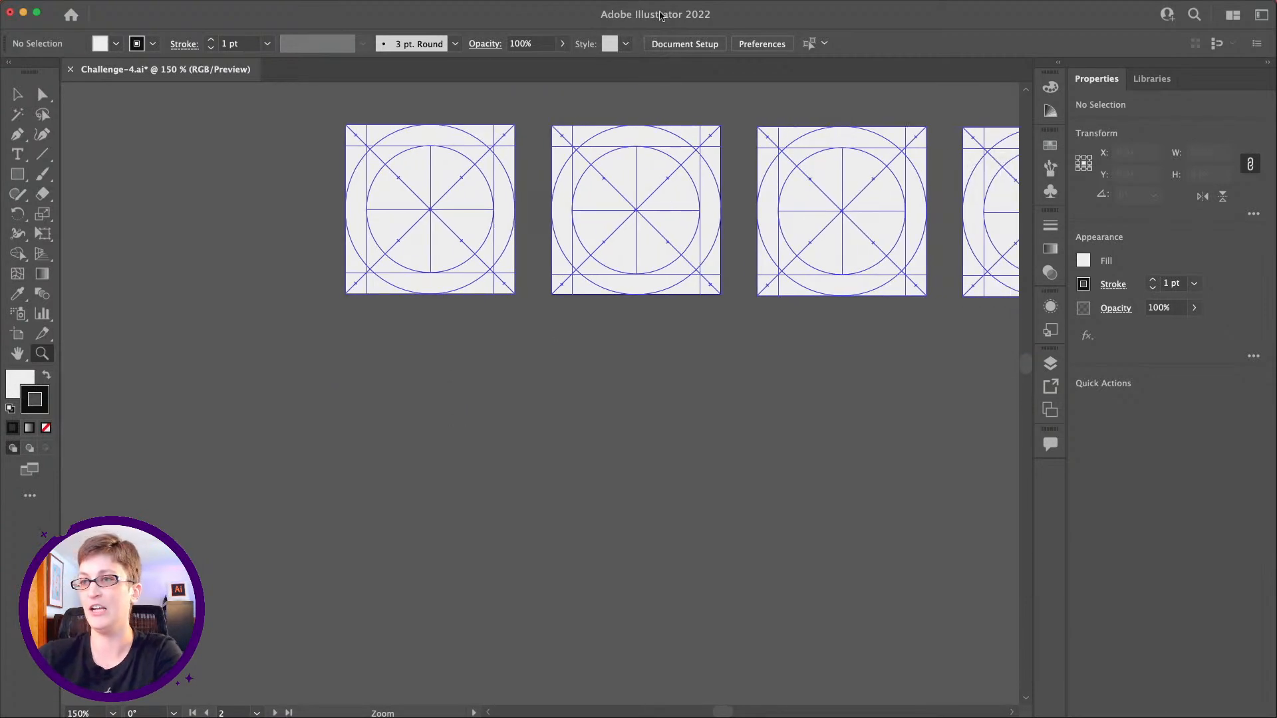
{"action": "scroll", "coordinate": [13, 337], "scroll_direction": "up", "scroll_amount": 2}
{"action": "left_click", "coordinate": [16, 335]}
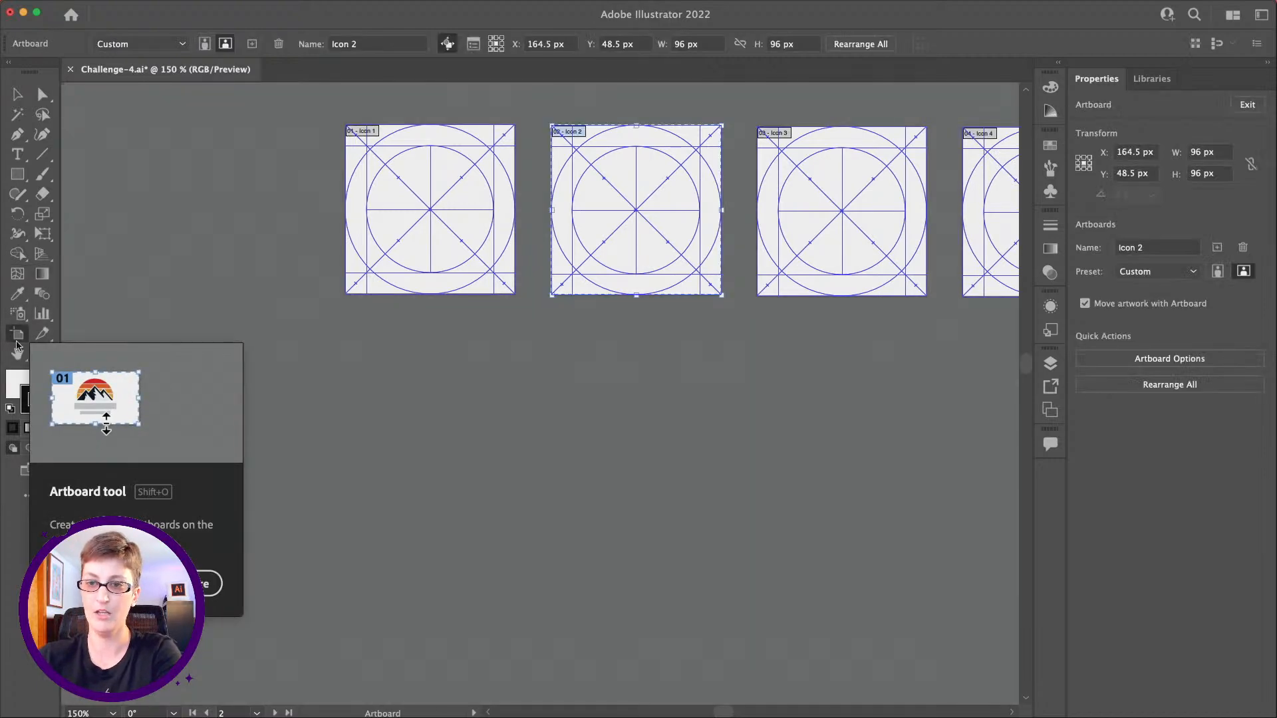
{"action": "left_click_drag", "start_coordinate": [366, 373], "coordinate": [540, 552]}
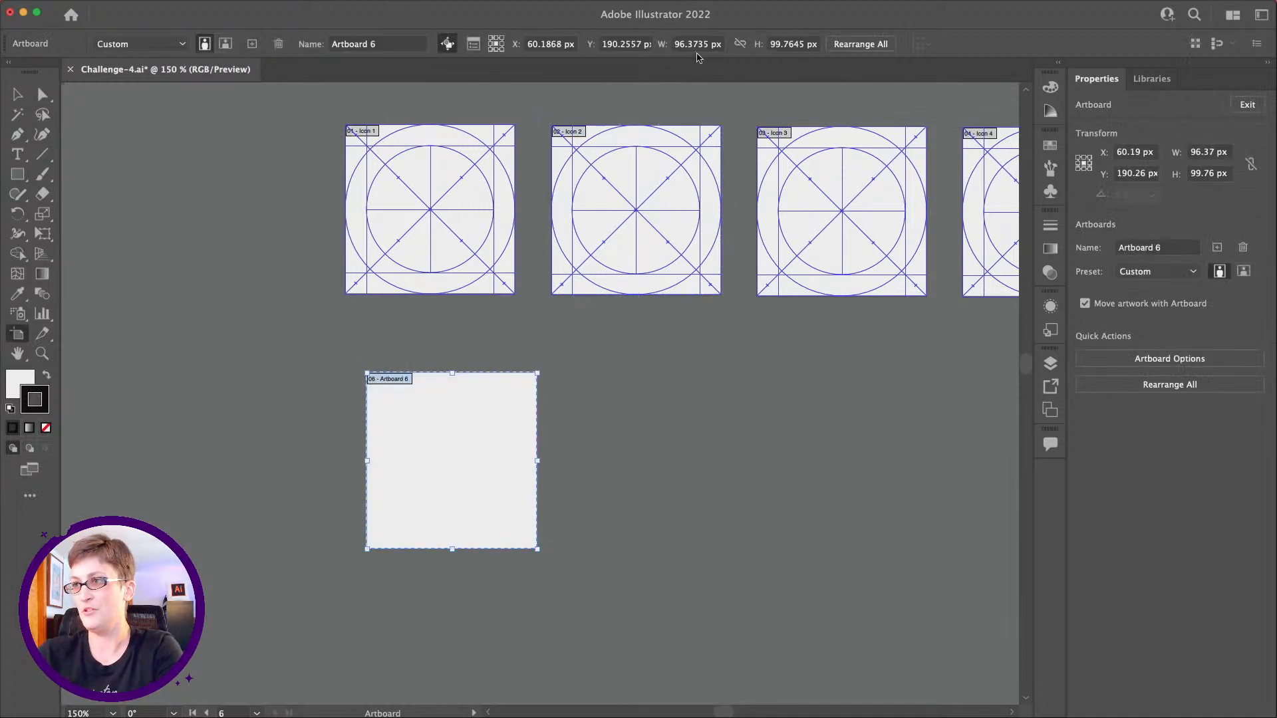
- Set the new artboard's width and height to 96 px each
{"action": "left_click", "coordinate": [678, 43]}
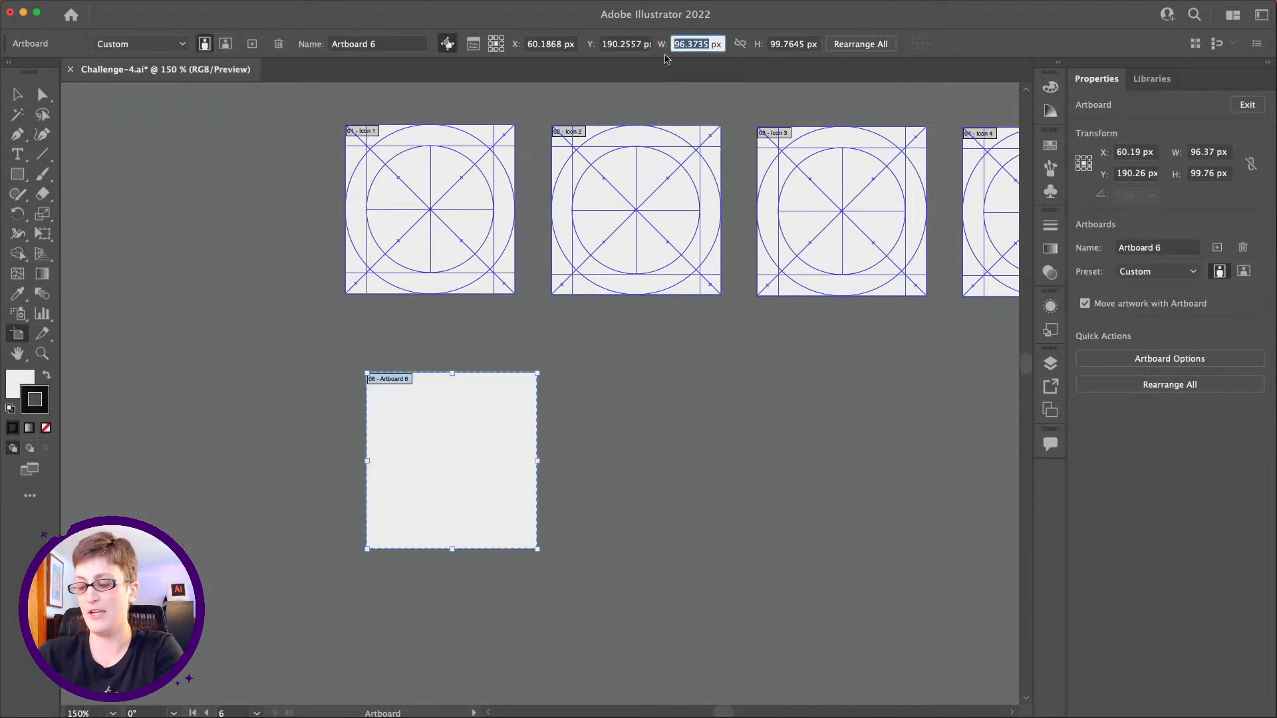
{"action": "type", "text": "96"}
{"action": "key", "text": "Tab"}
{"action": "type", "text": "96"}
{"action": "key", "text": "Tab"}
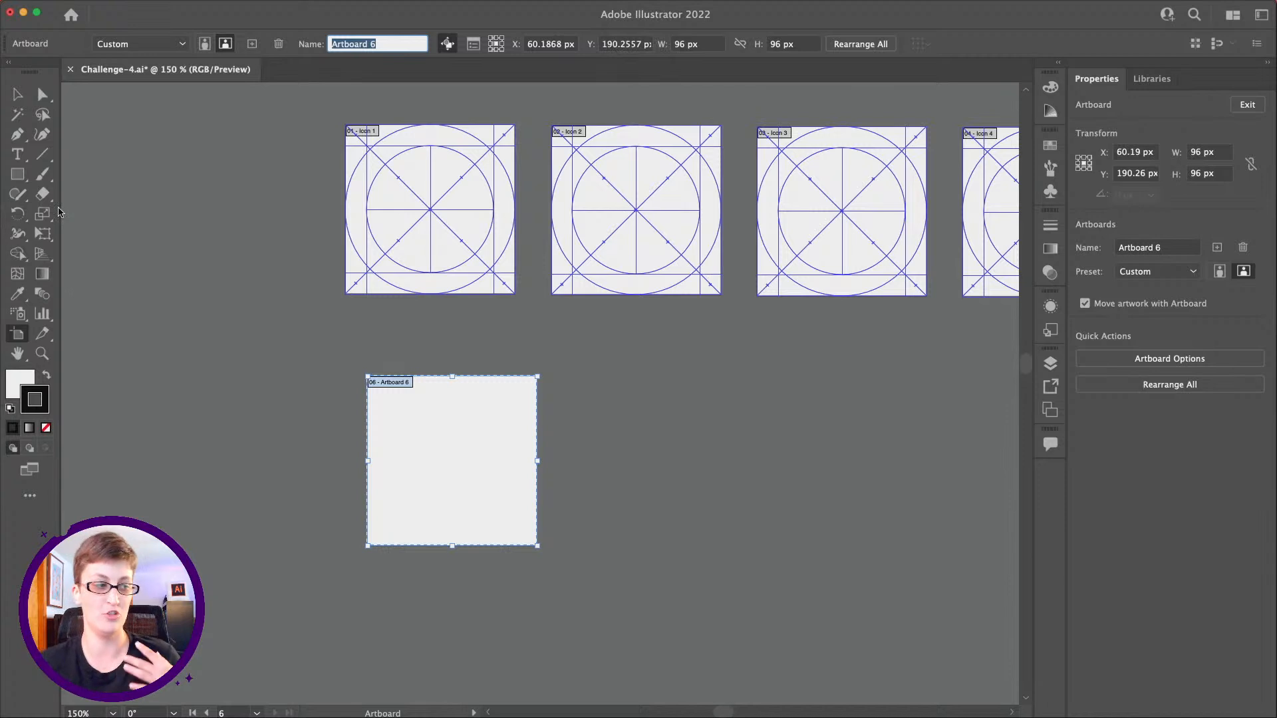
- Draw a 96 px circle outward from the centre of the new artboard with the Ellipse tool
{"action": "left_click", "coordinate": [18, 176]}
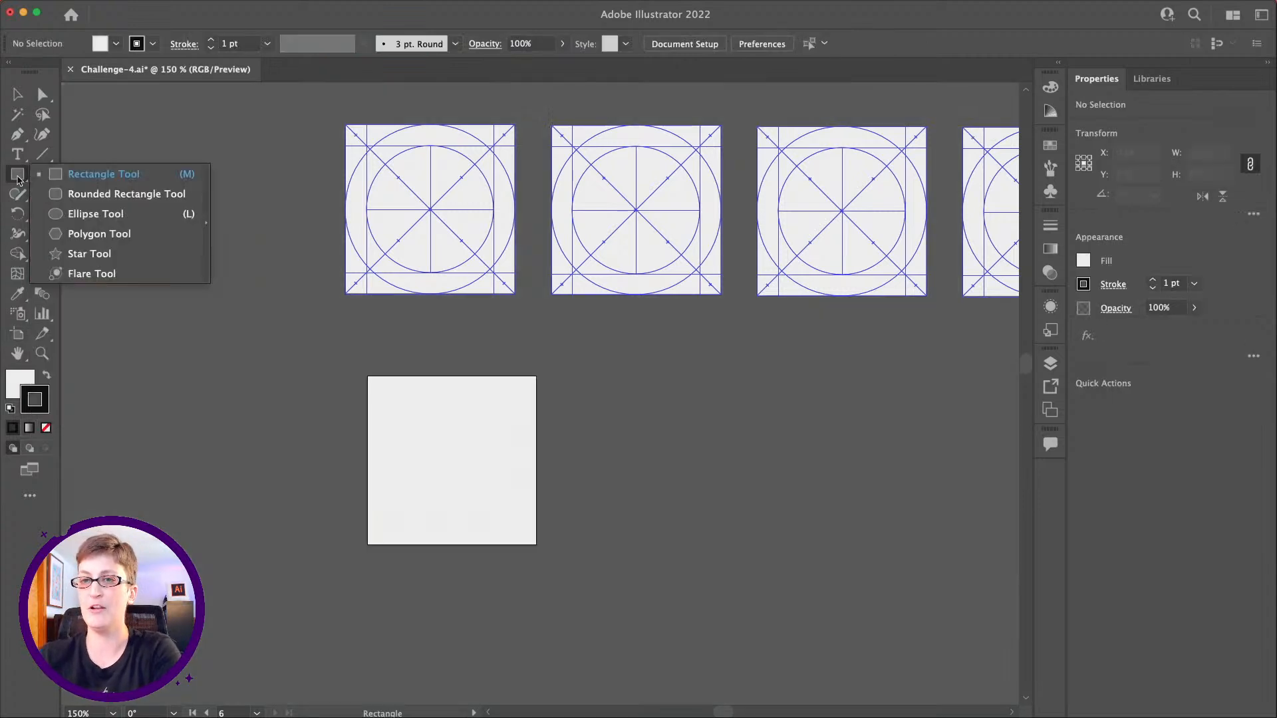
{"action": "left_click", "coordinate": [111, 214]}
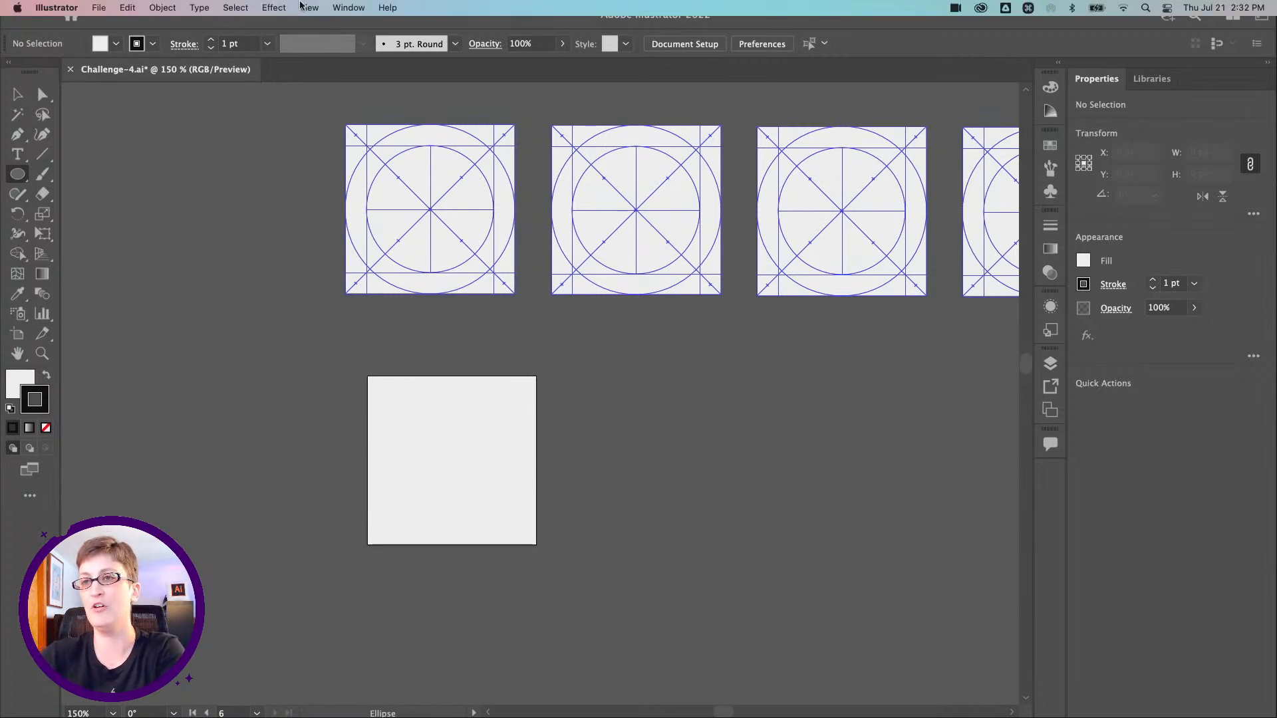
{"action": "left_click", "coordinate": [302, 7]}
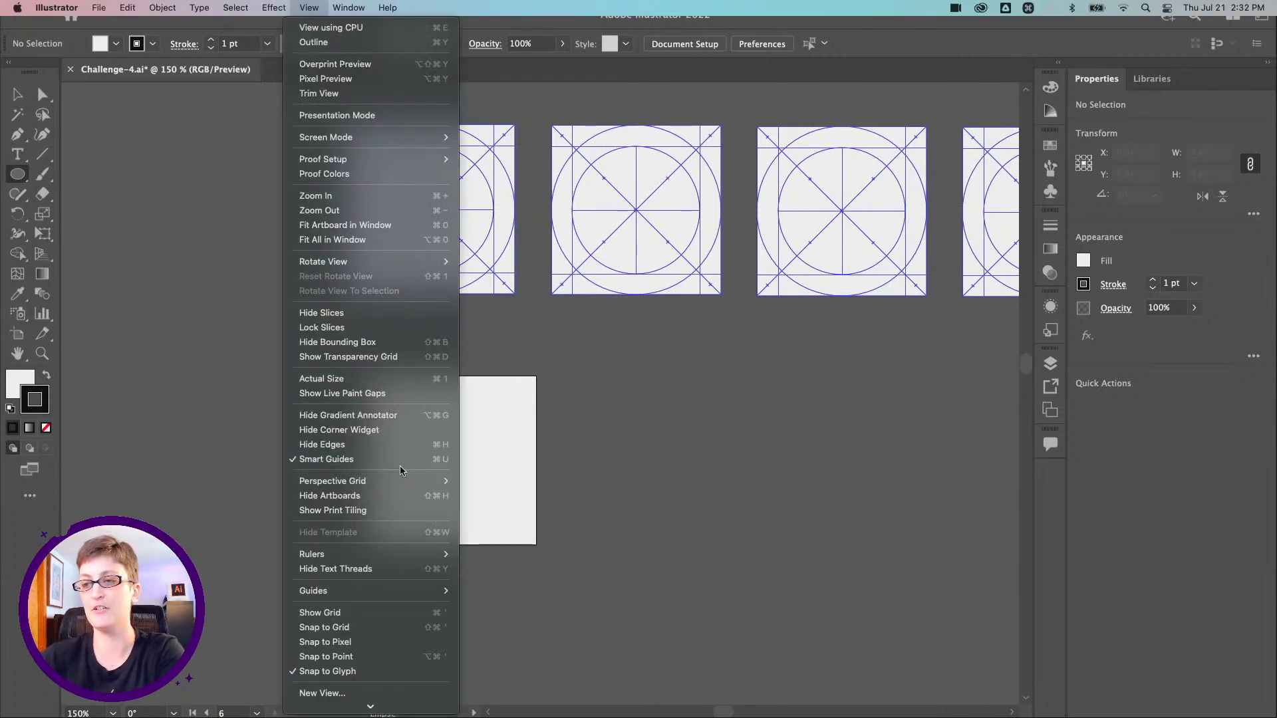
{"action": "left_click", "coordinate": [297, 6]}
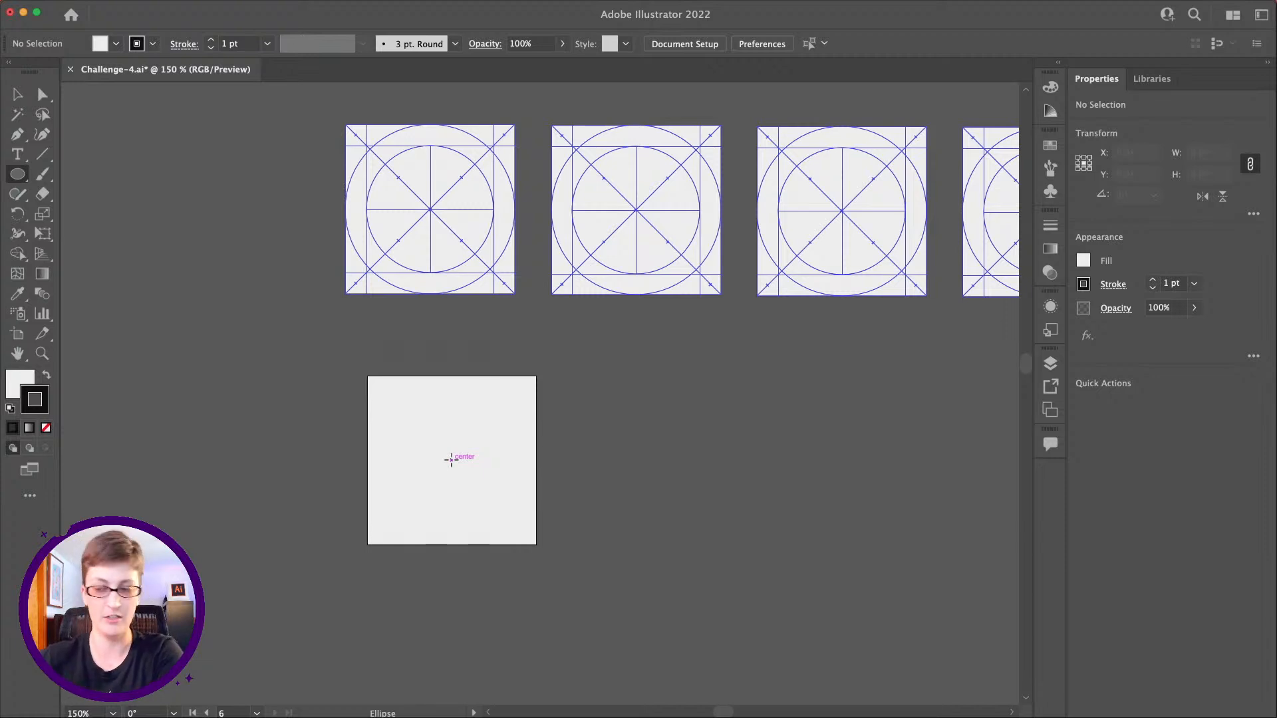
{"action": "left_click_drag", "start_coordinate": [450, 459], "coordinate": [528, 376]}
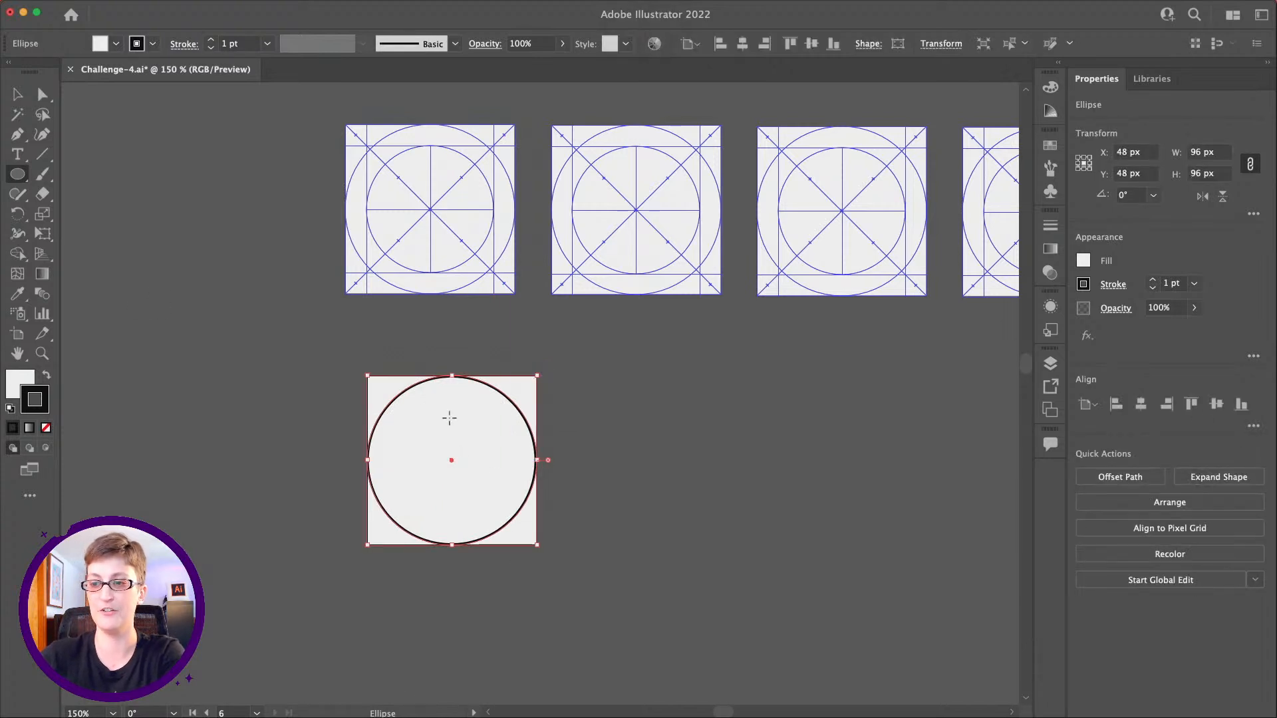
- Create a concentric copy of the circle scaled uniformly to 75%, entering the scale as 100-25
{"action": "scroll", "coordinate": [448, 417], "scroll_direction": "right", "scroll_amount": 1}
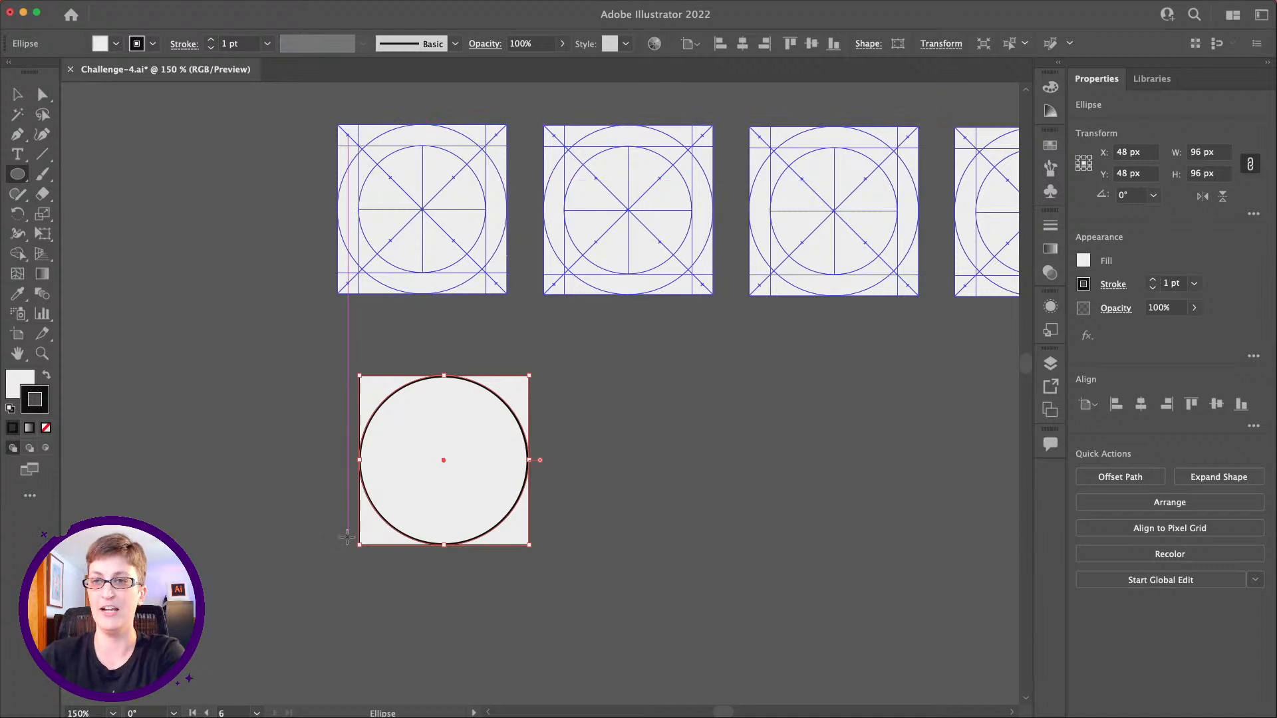
{"action": "left_click", "coordinate": [153, 7]}
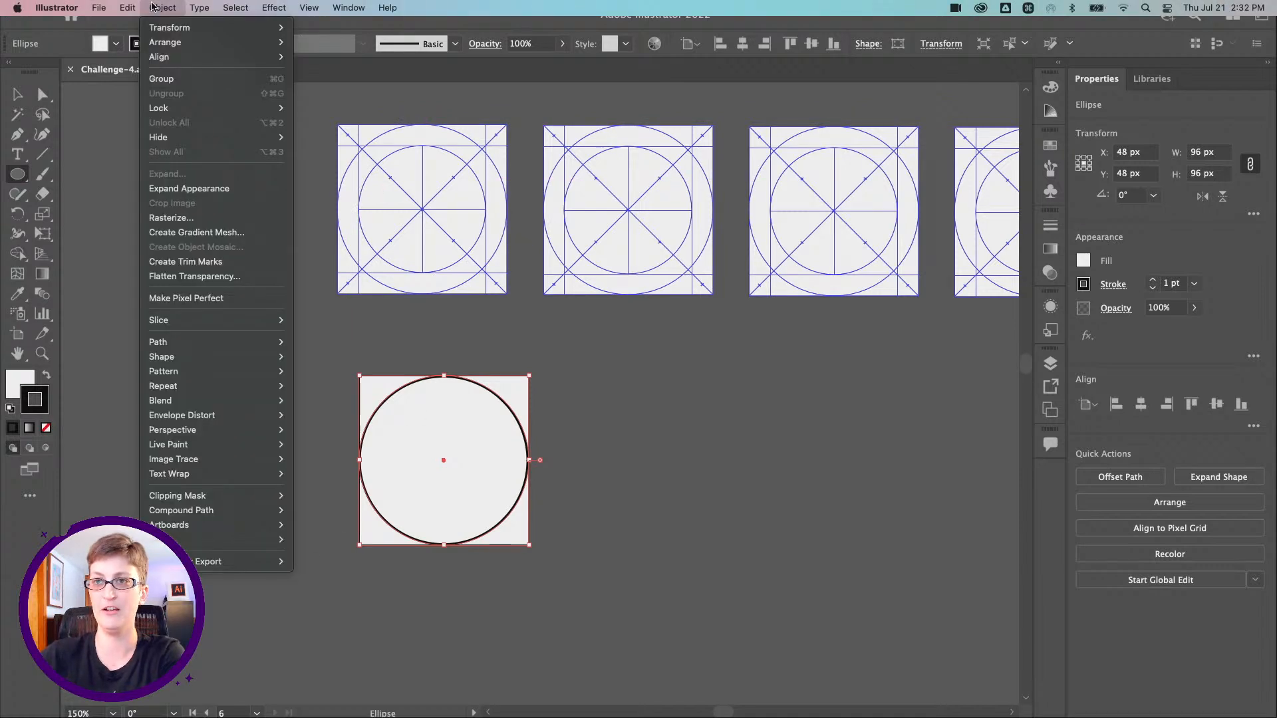
{"action": "mouse_move", "coordinate": [171, 27]}
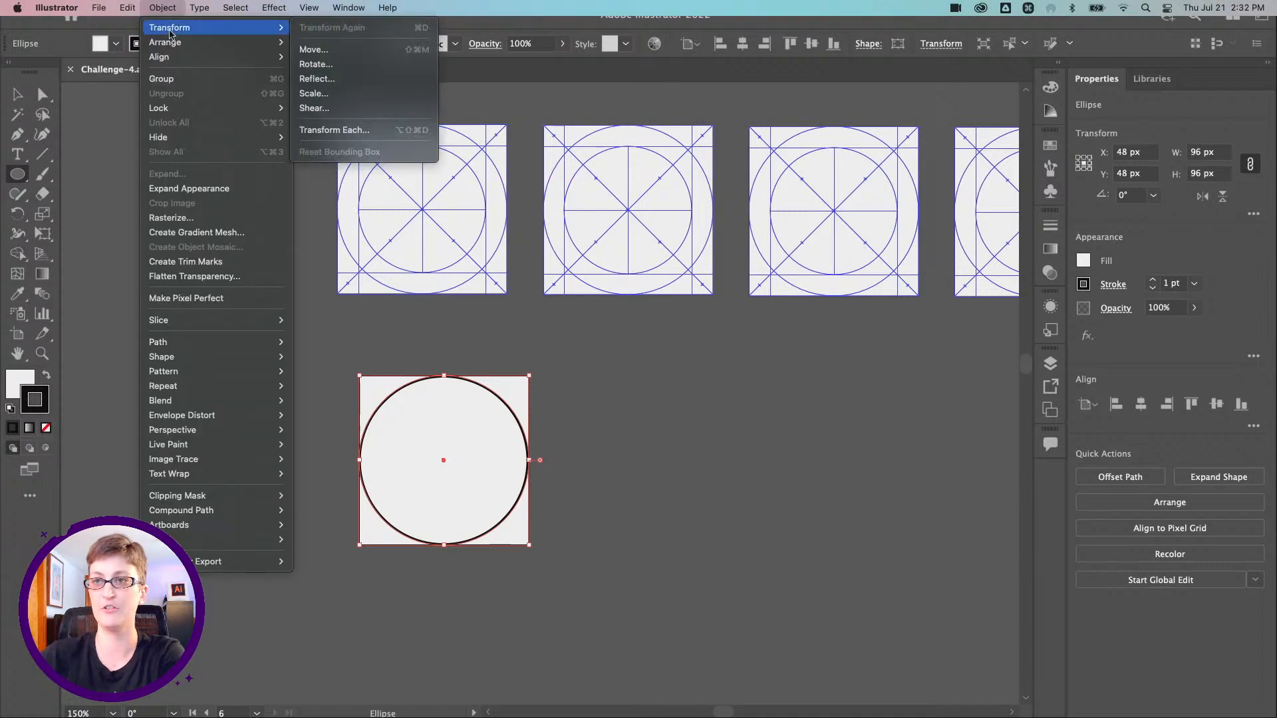
{"action": "left_click", "coordinate": [375, 94]}
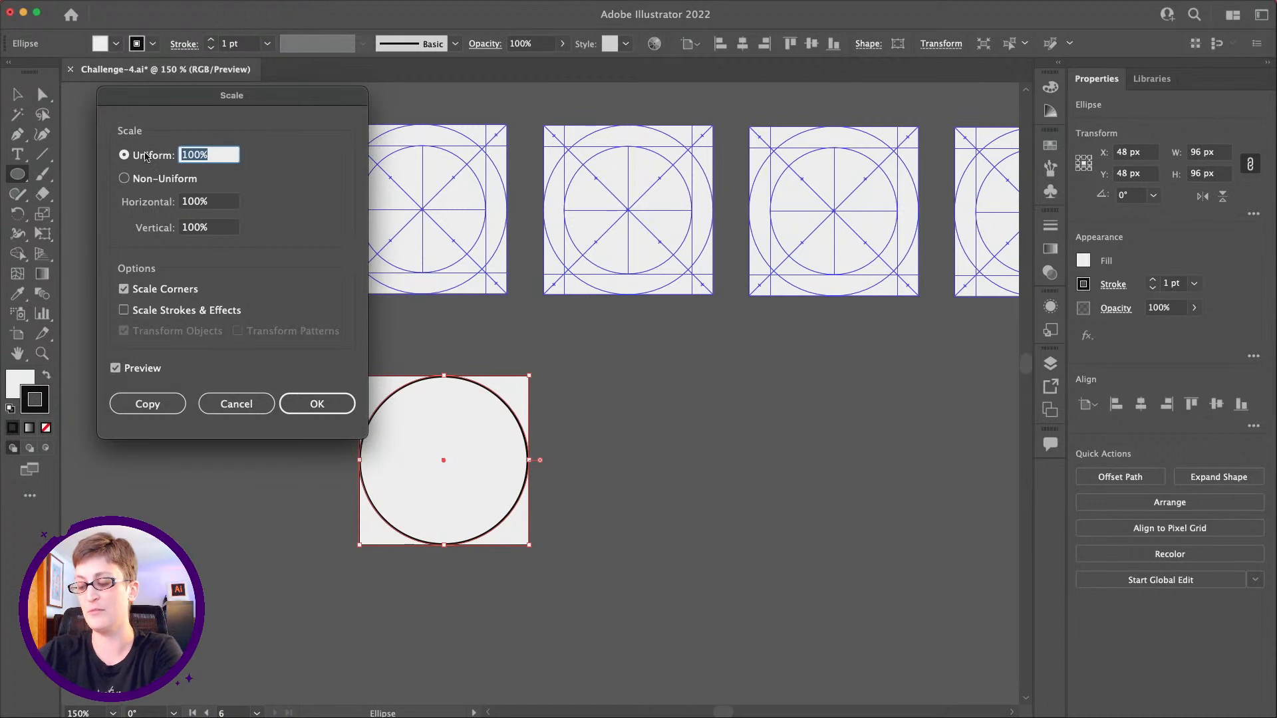
{"action": "type", "text": "100-"}
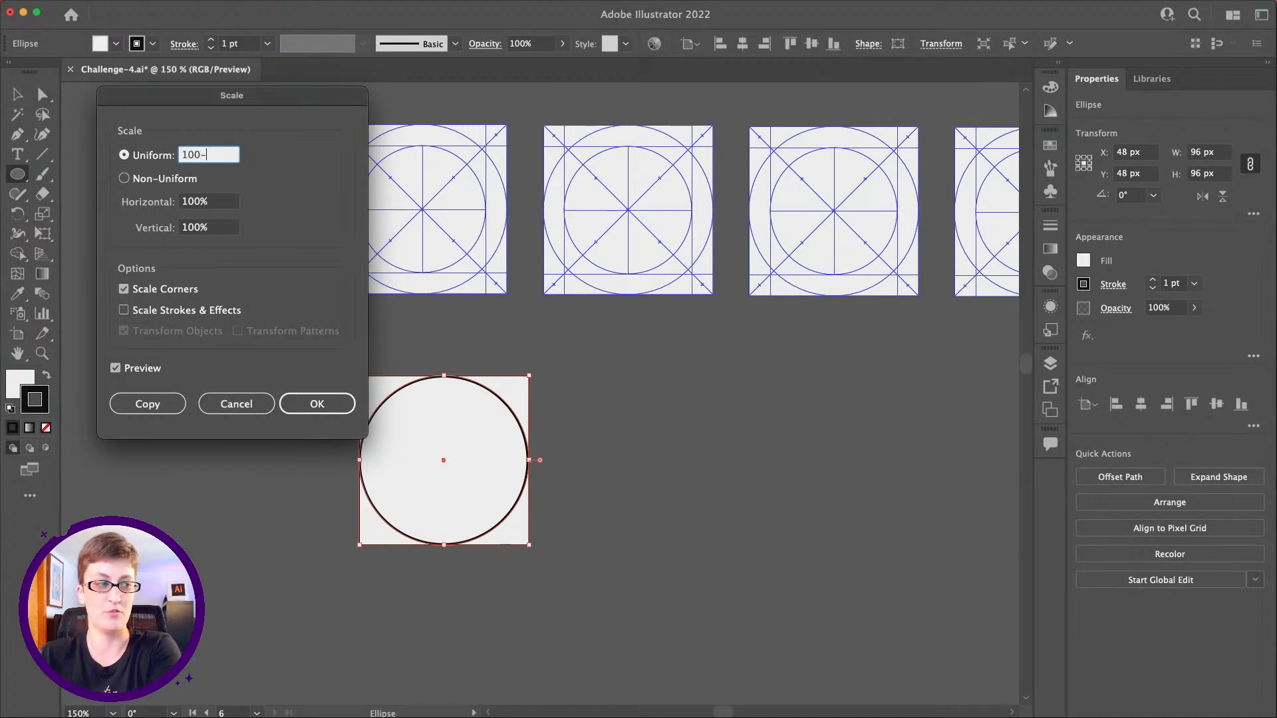
{"action": "type", "text": "25"}
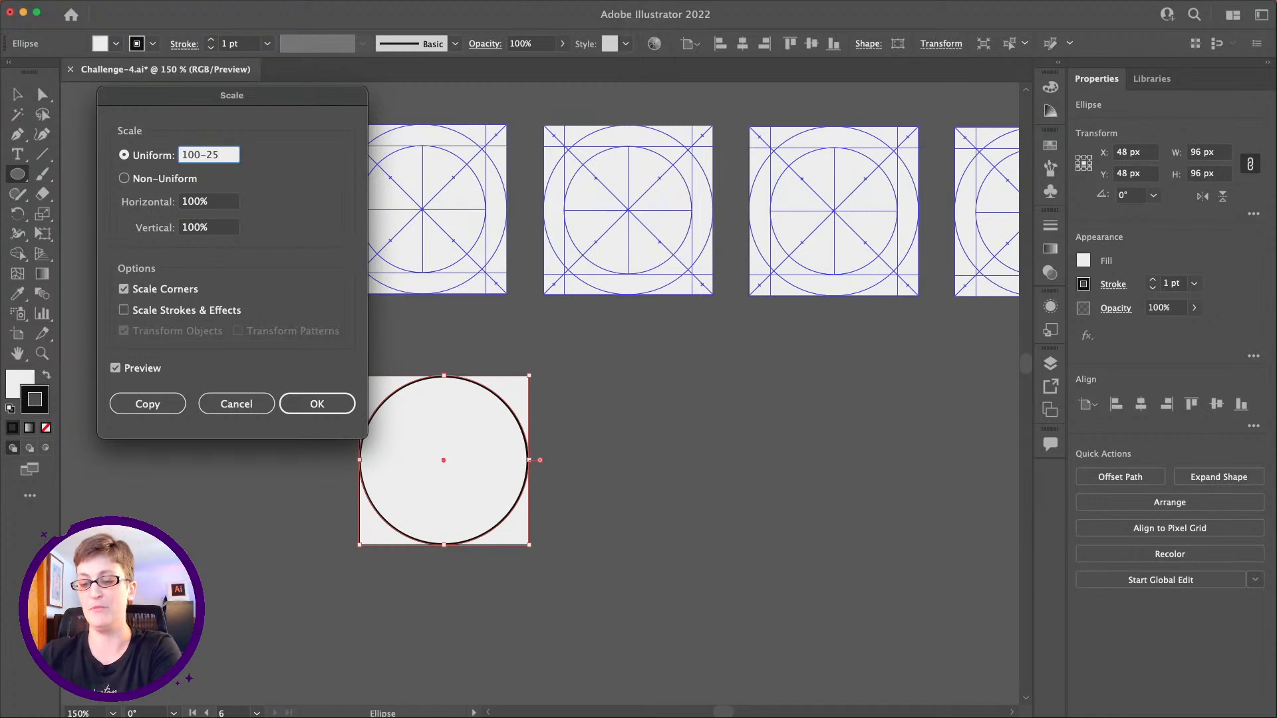
{"action": "key", "text": "Tab"}
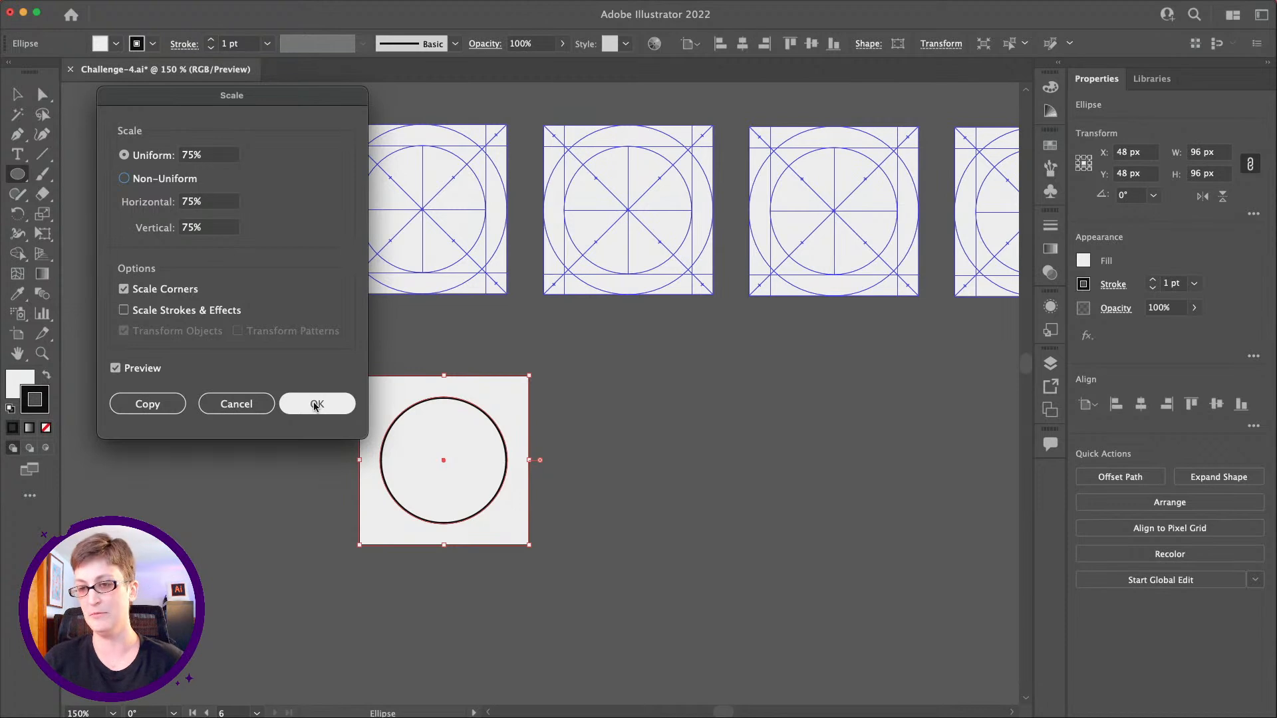
{"action": "left_click", "coordinate": [149, 403]}
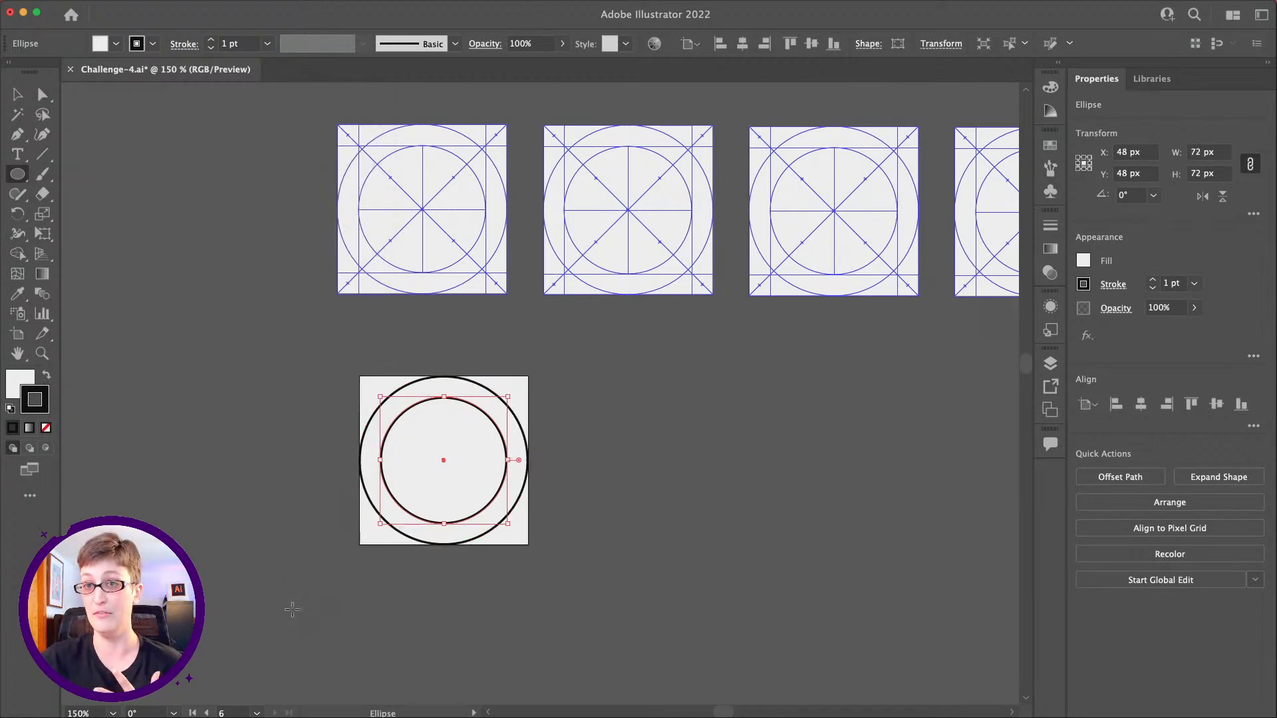
- Convert both concentric circles on the new artboard into guides and deselect them
{"action": "left_click", "coordinate": [18, 95]}
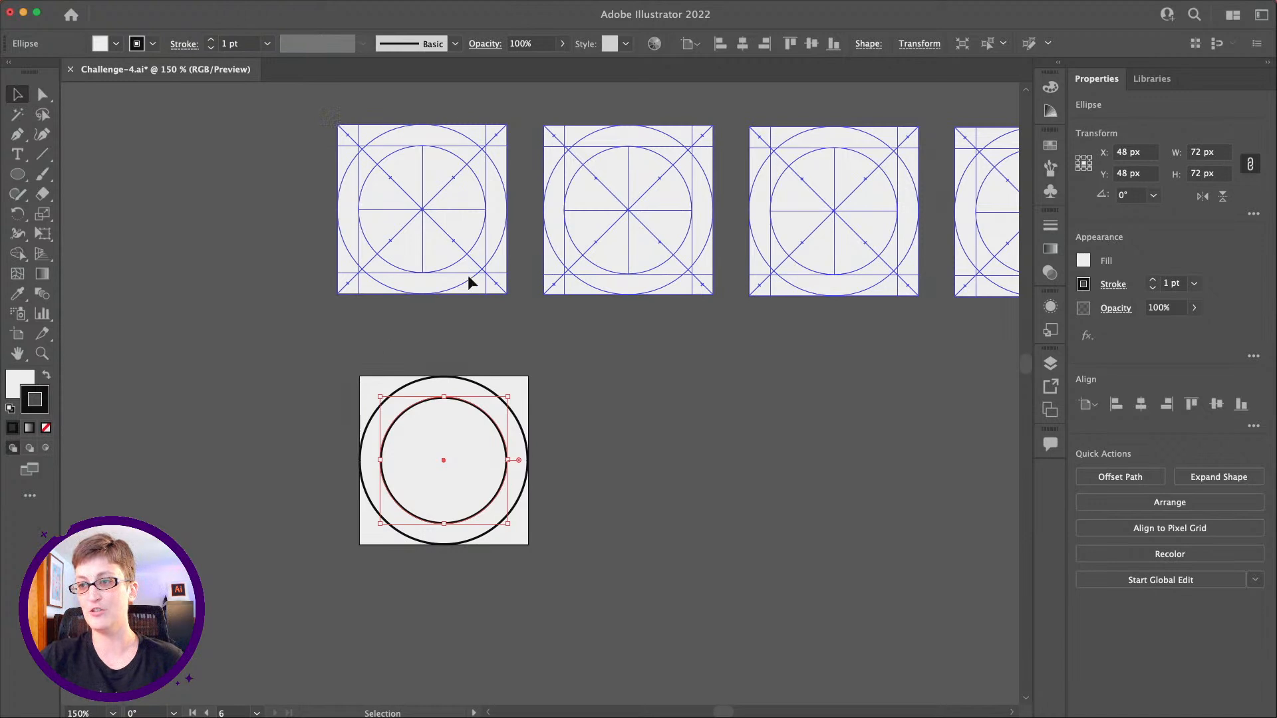
{"action": "left_click", "coordinate": [621, 458]}
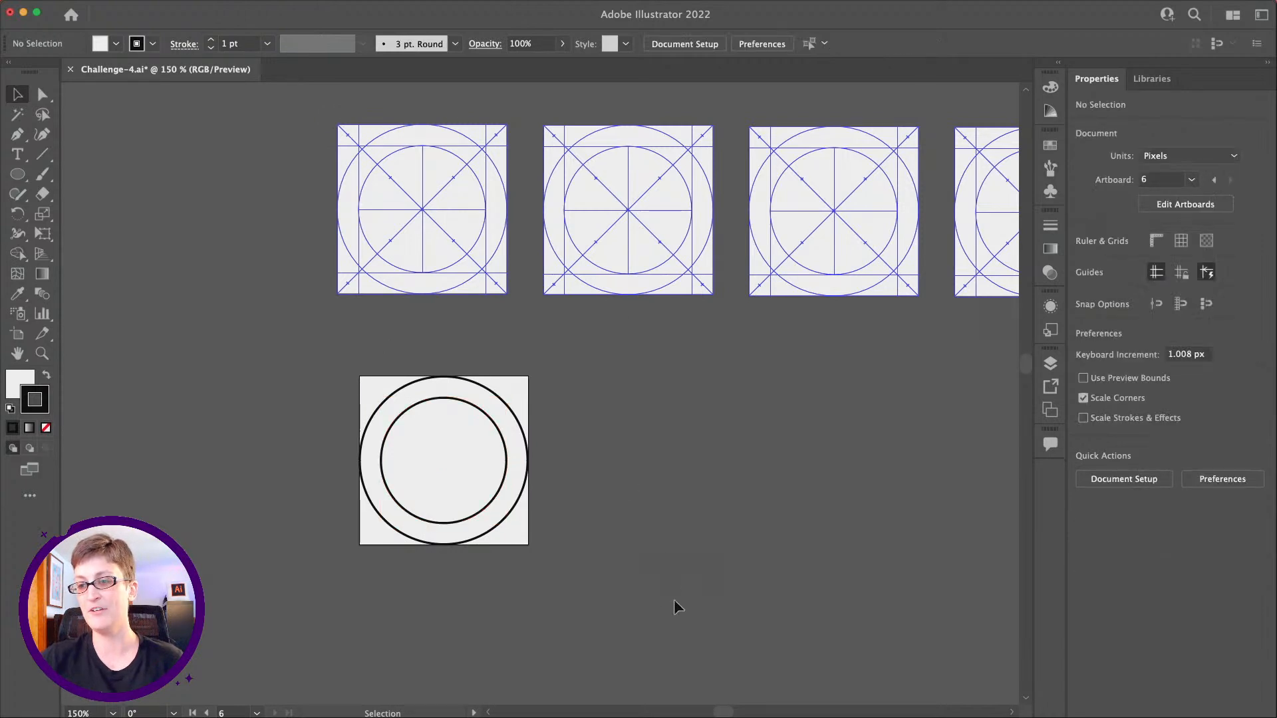
{"action": "left_click", "coordinate": [441, 467]}
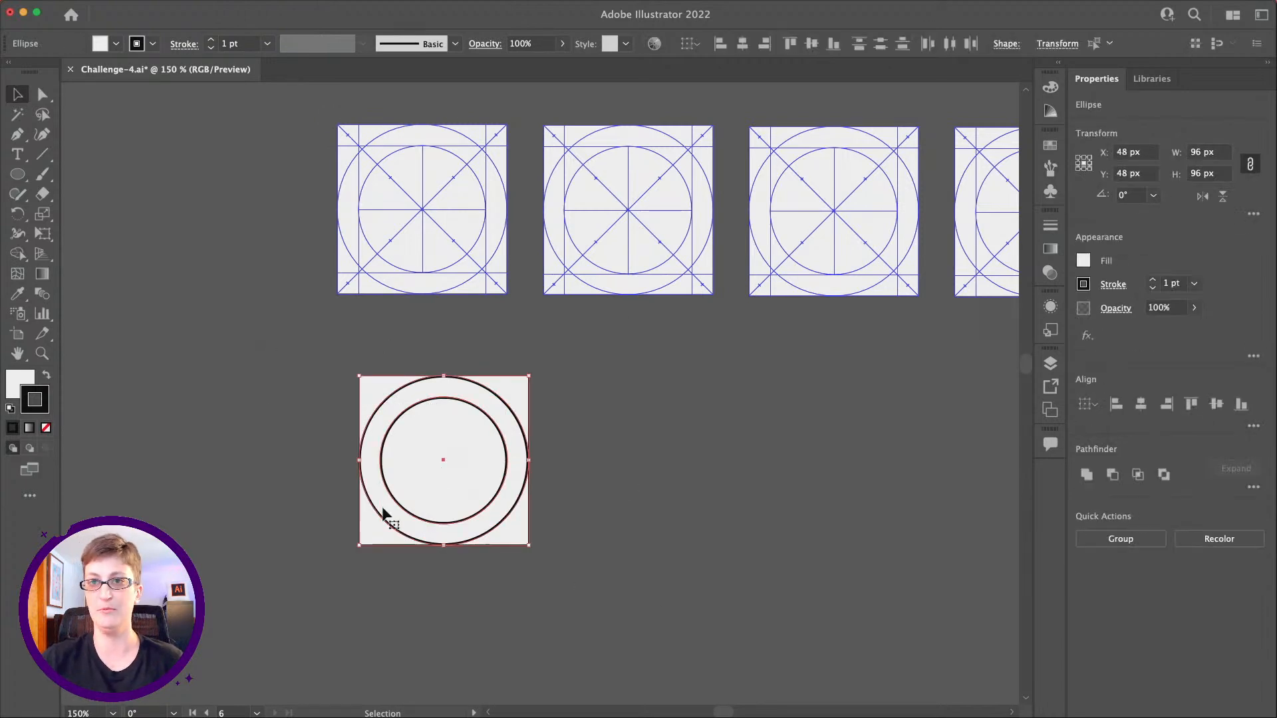
{"action": "mouse_move", "coordinate": [270, 4]}
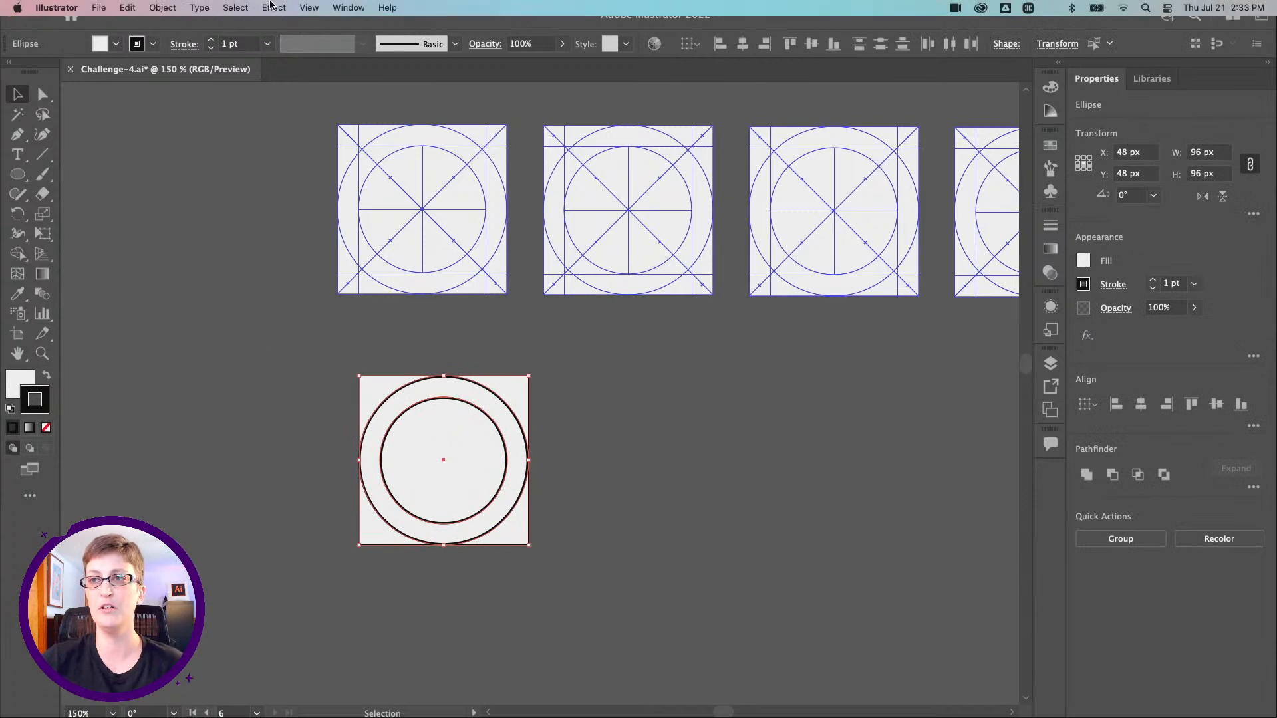
{"action": "left_click", "coordinate": [311, 8]}
{"action": "mouse_move", "coordinate": [339, 590]}
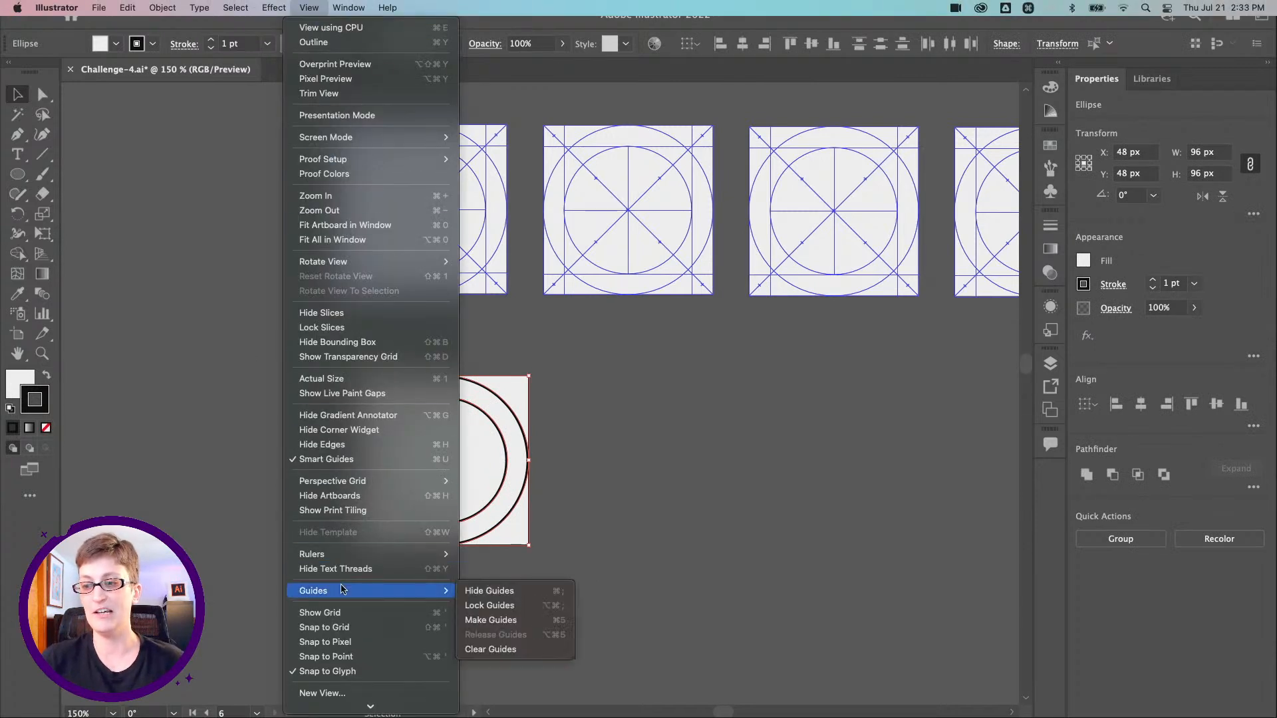
{"action": "left_click", "coordinate": [496, 619]}
{"action": "left_click", "coordinate": [609, 554]}
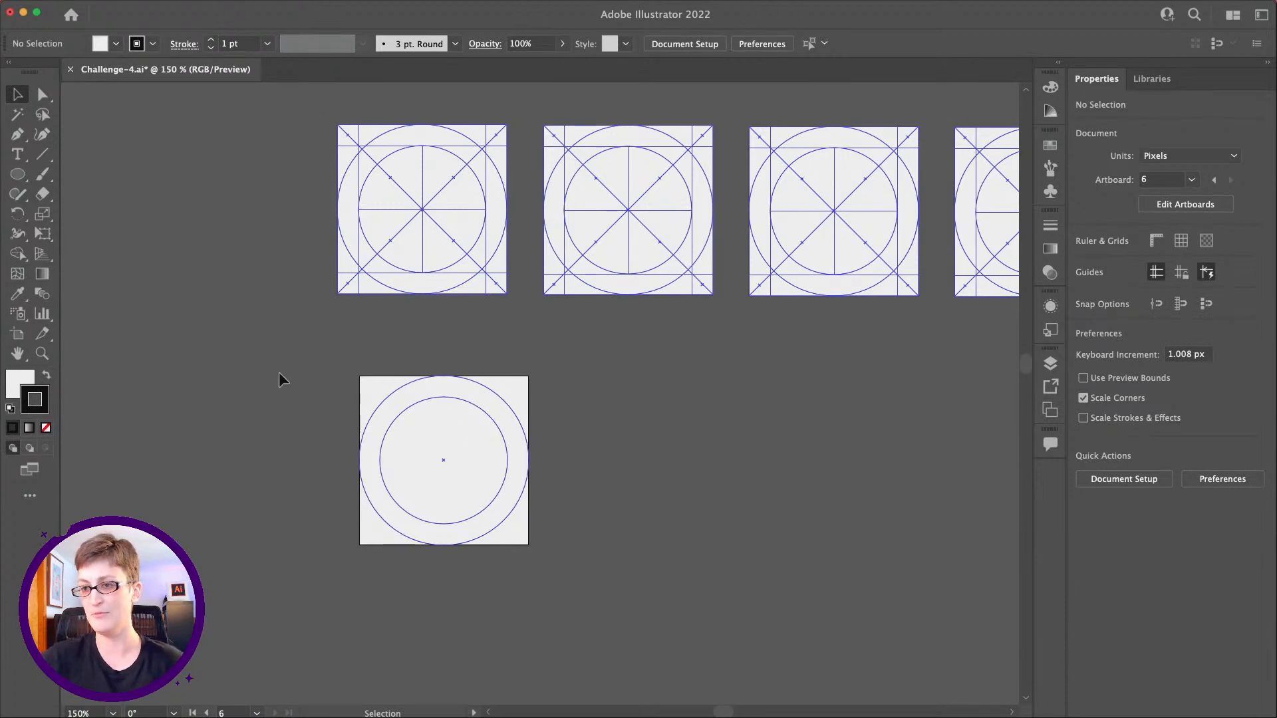
- Delete the circular guides and the blank artboard below the icon row, and return to the Selection tool
{"action": "left_click", "coordinate": [426, 464]}
{"action": "key", "text": "BackSpace"}
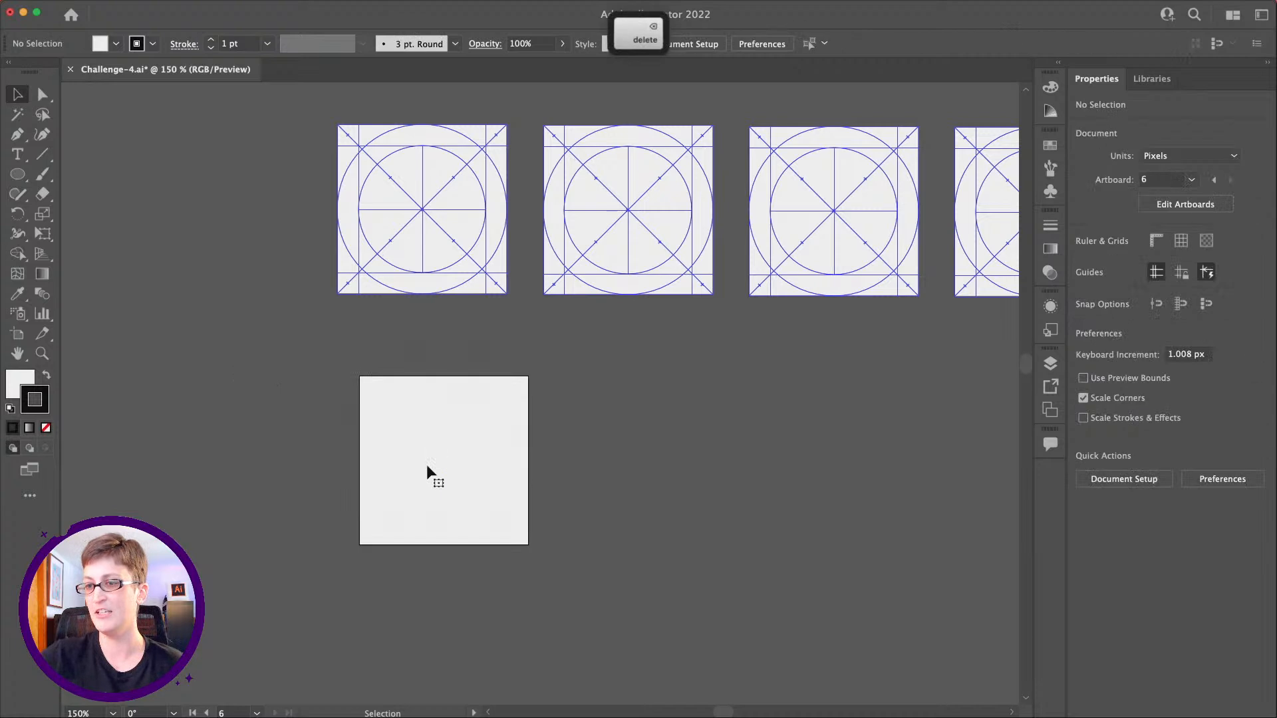
{"action": "left_click", "coordinate": [18, 334]}
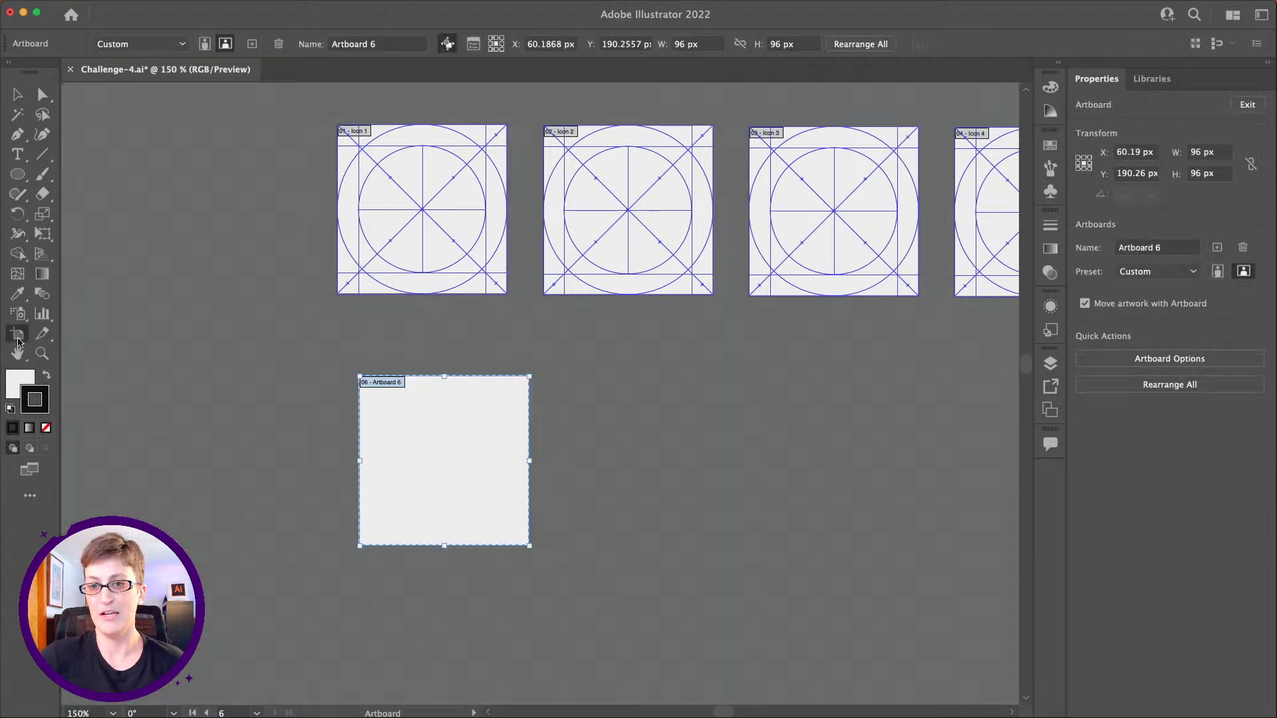
{"action": "key", "text": "BackSpace"}
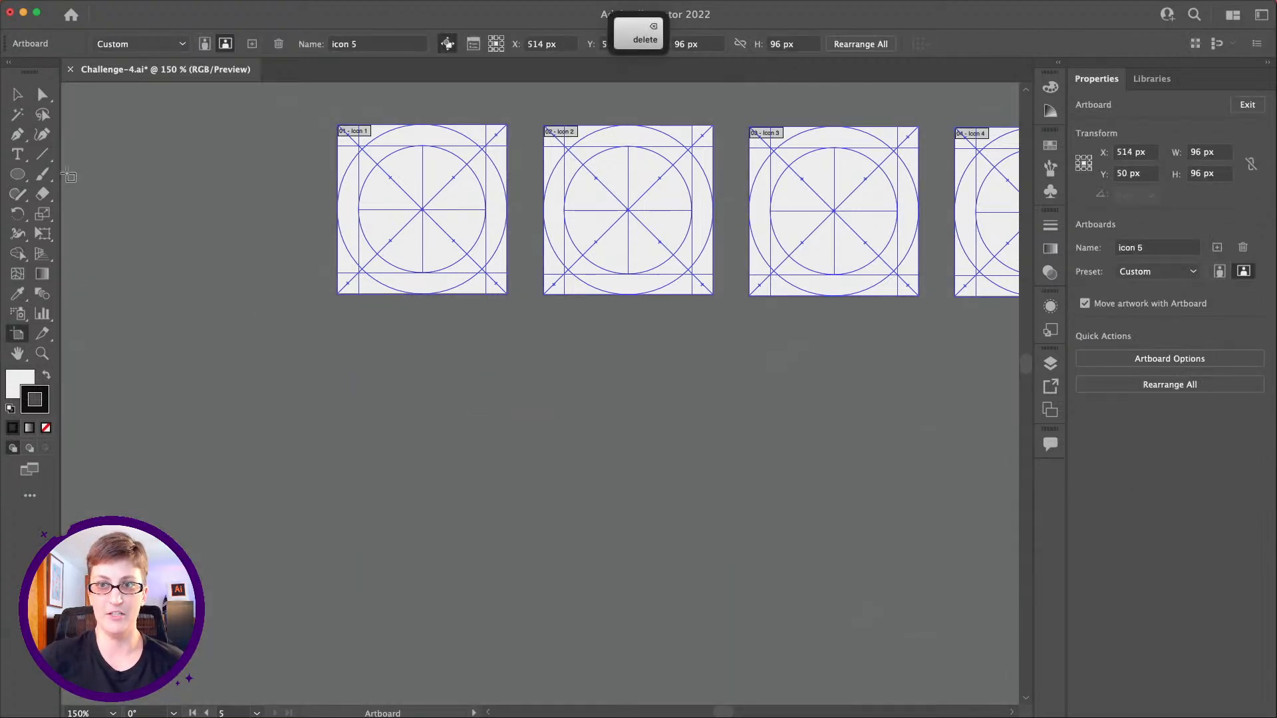
{"action": "left_click", "coordinate": [17, 94]}
{"action": "scroll", "coordinate": [285, 313], "scroll_direction": "up", "scroll_amount": 3}
{"action": "scroll", "coordinate": [285, 312], "scroll_direction": "right", "scroll_amount": 3}
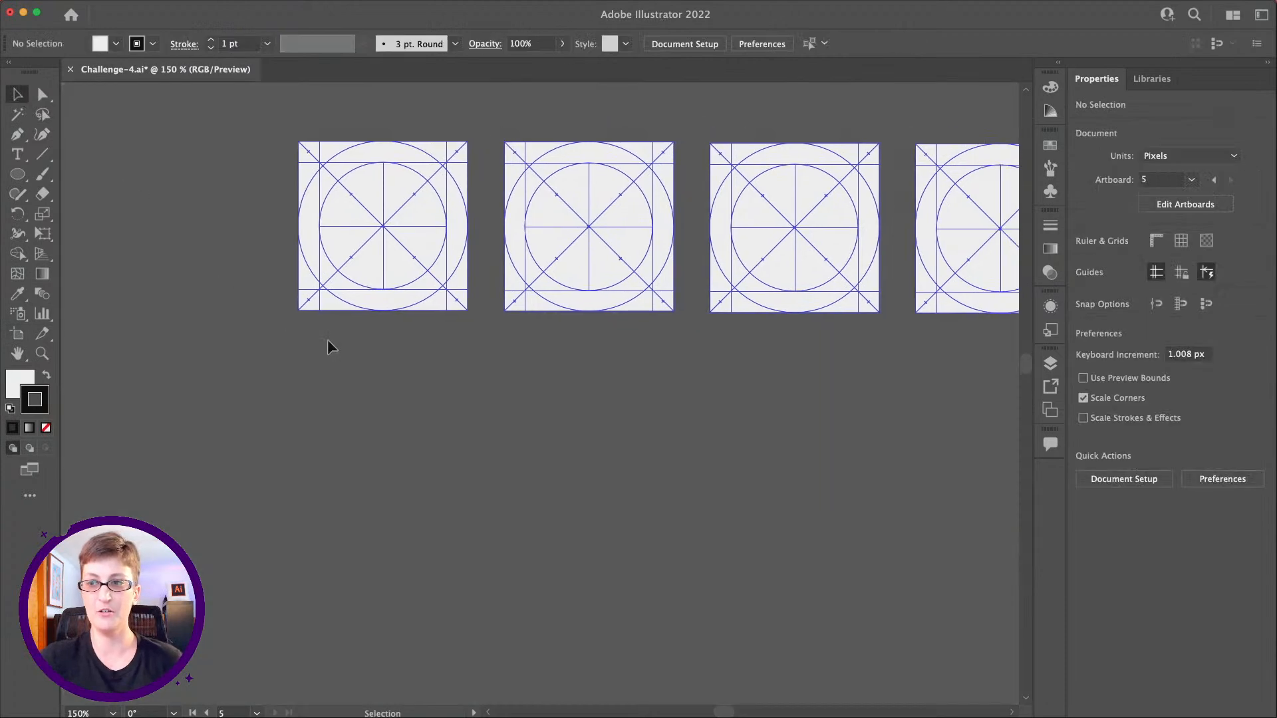
- Draw a circle about 72 px across outward from the centre of the first artboard, following the inner circular guide
{"action": "left_click", "coordinate": [41, 353]}
{"action": "left_click", "coordinate": [443, 250]}
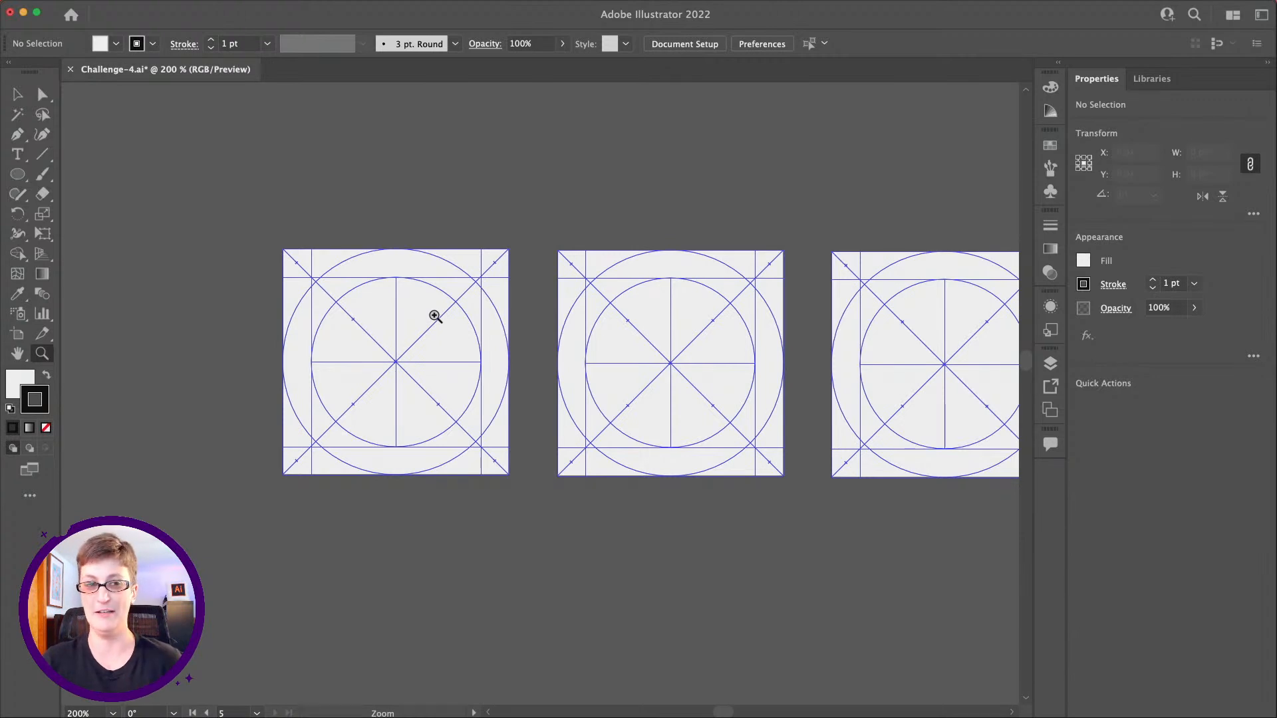
{"action": "scroll", "coordinate": [338, 302], "scroll_direction": "right", "scroll_amount": 3}
{"action": "scroll", "coordinate": [337, 303], "scroll_direction": "down", "scroll_amount": 2}
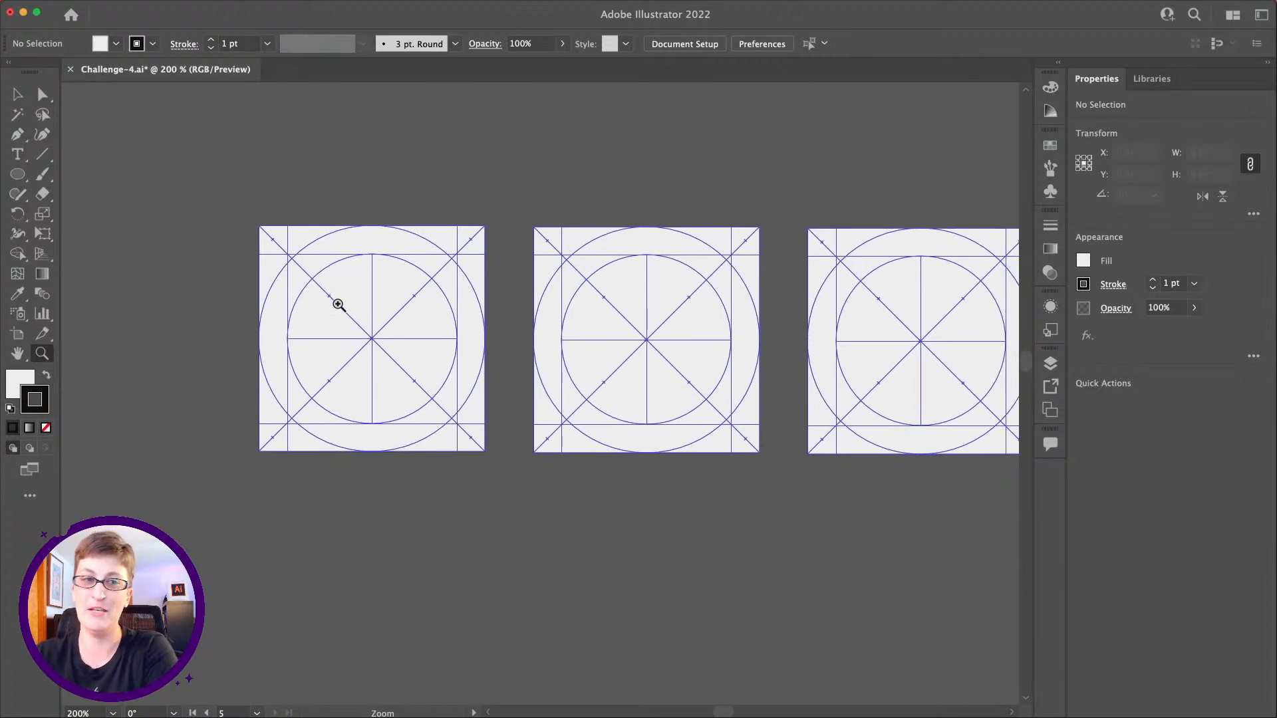
{"action": "scroll", "coordinate": [338, 304], "scroll_direction": "right", "scroll_amount": 3}
{"action": "scroll", "coordinate": [338, 305], "scroll_direction": "up", "scroll_amount": 2}
{"action": "scroll", "coordinate": [337, 302], "scroll_direction": "left", "scroll_amount": 3}
{"action": "scroll", "coordinate": [337, 302], "scroll_direction": "up", "scroll_amount": 2}
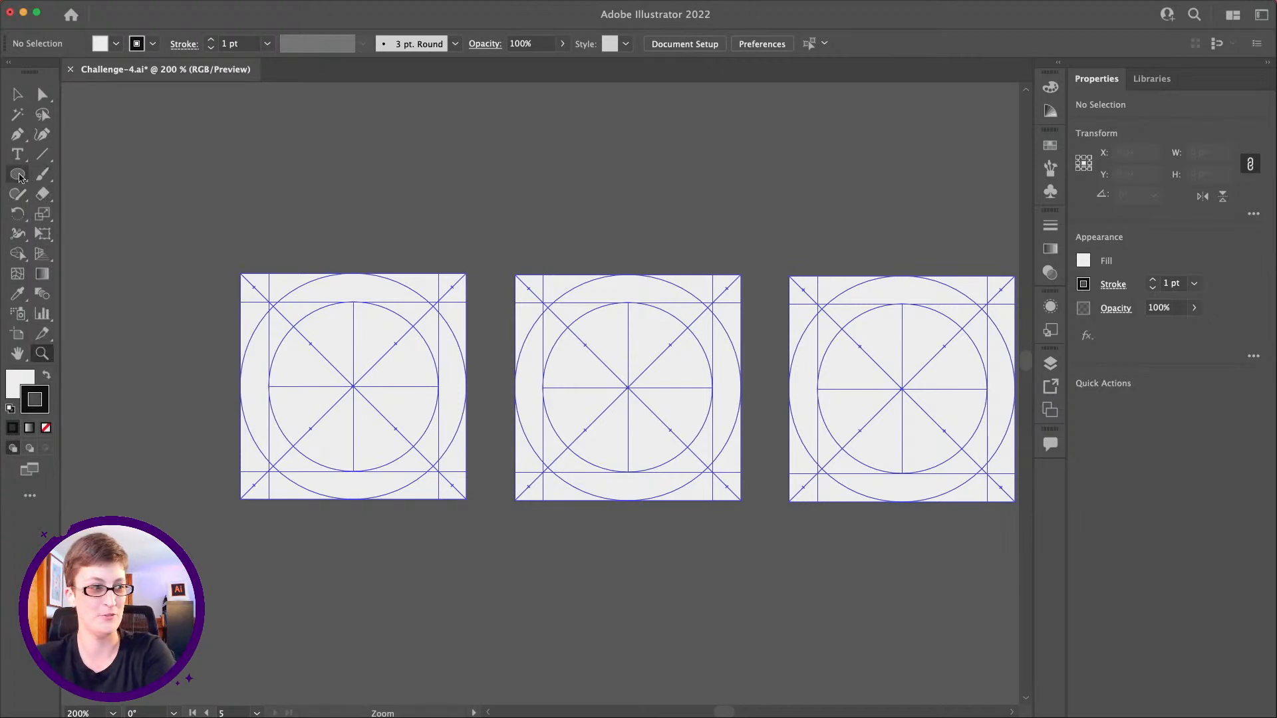
{"action": "left_click", "coordinate": [17, 174]}
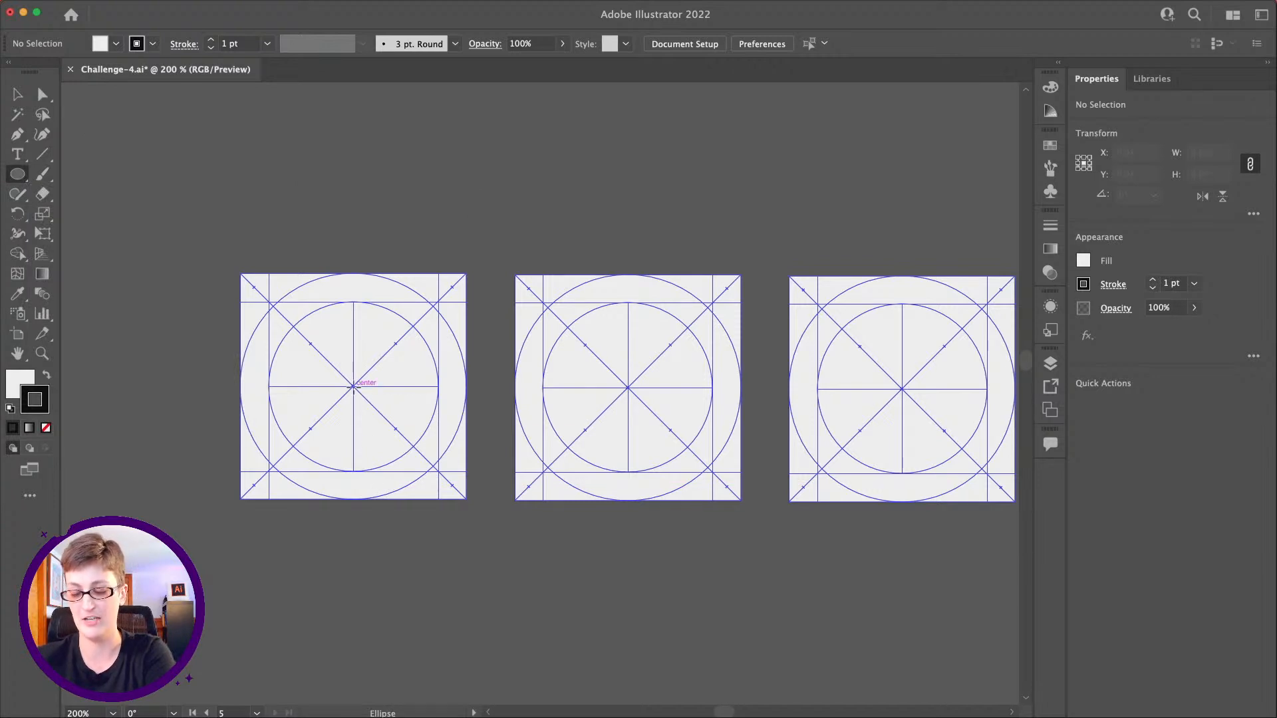
{"action": "key", "text": "shift"}
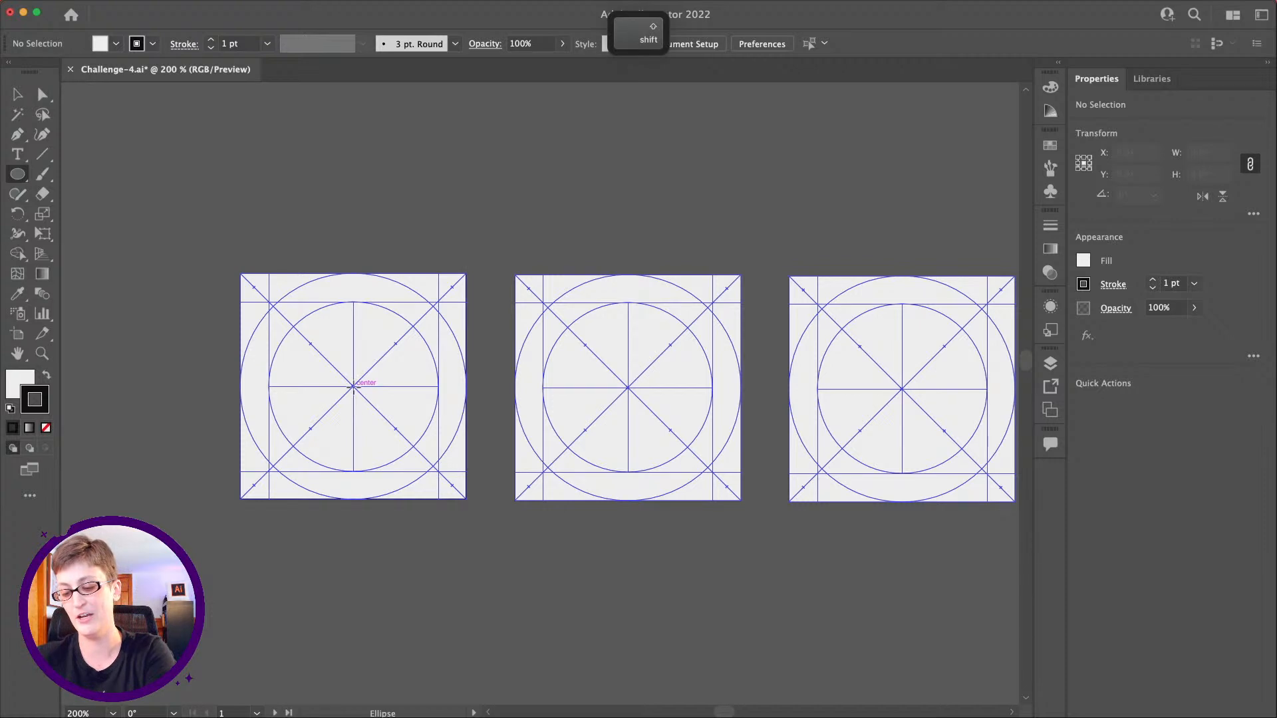
{"action": "left_click_drag", "start_coordinate": [353, 386], "coordinate": [439, 301]}
{"action": "key", "text": "alt"}
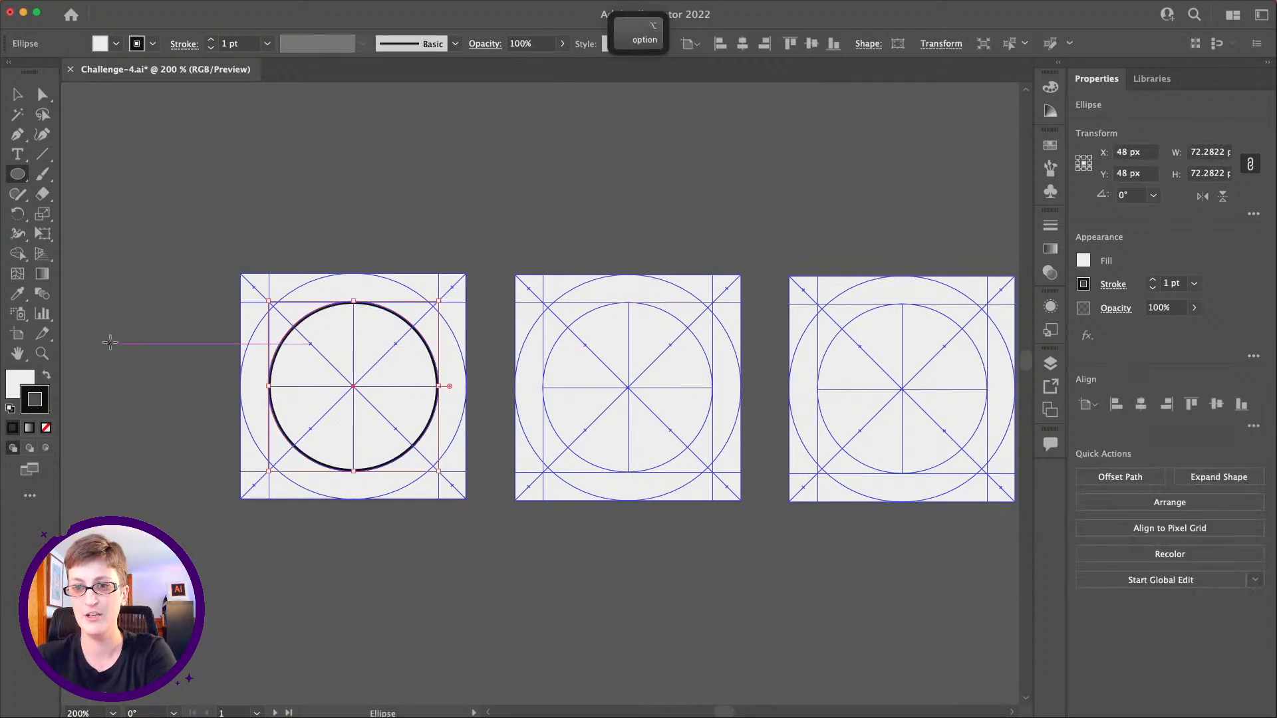
- Fill the circle on the first artboard with yellow, colour ffe424
{"action": "key", "text": "z"}
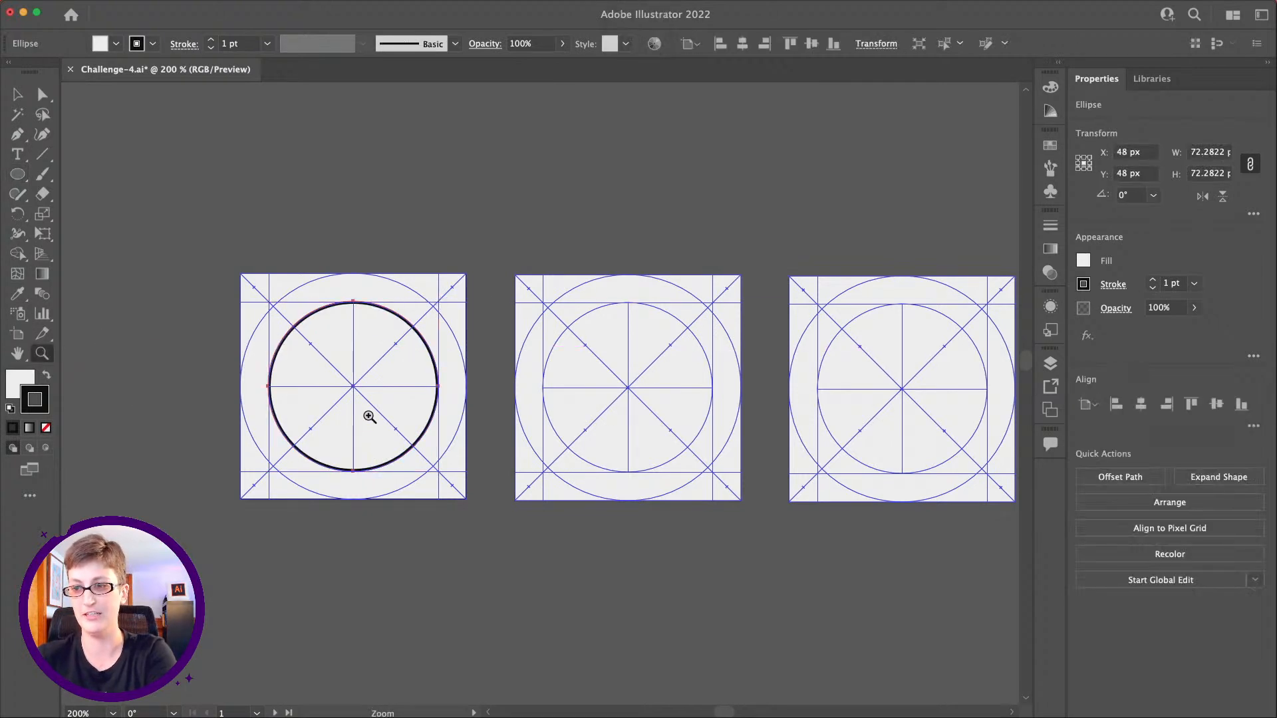
{"action": "left_click", "coordinate": [370, 417]}
{"action": "scroll", "coordinate": [533, 364], "scroll_direction": "right", "scroll_amount": 3}
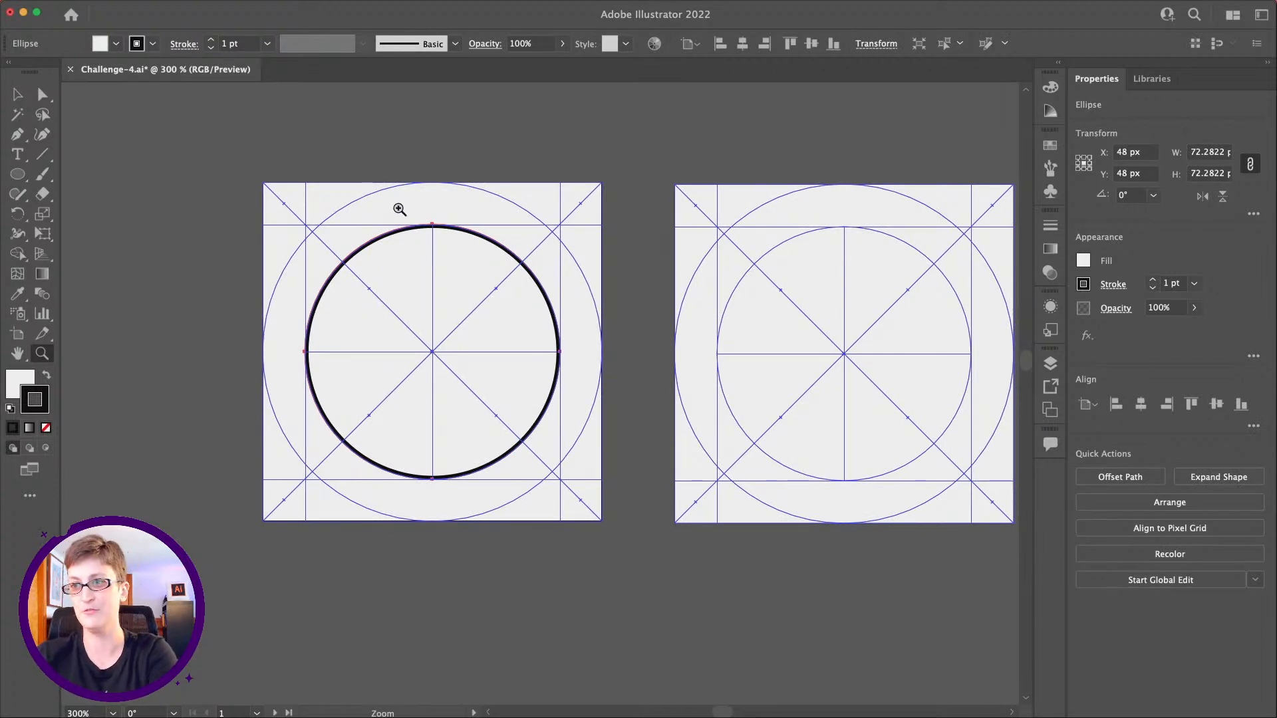
{"action": "scroll", "coordinate": [367, 186], "scroll_direction": "right", "scroll_amount": 1}
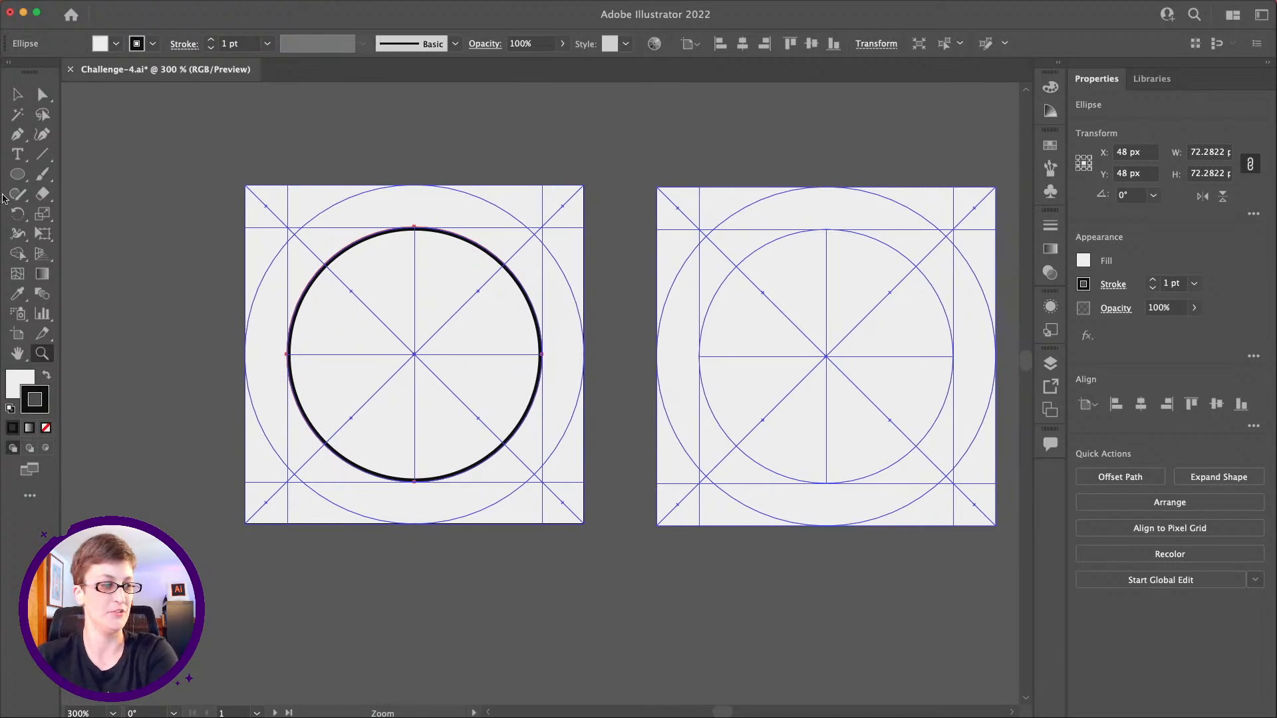
{"action": "scroll", "coordinate": [154, 227], "scroll_direction": "right", "scroll_amount": 1}
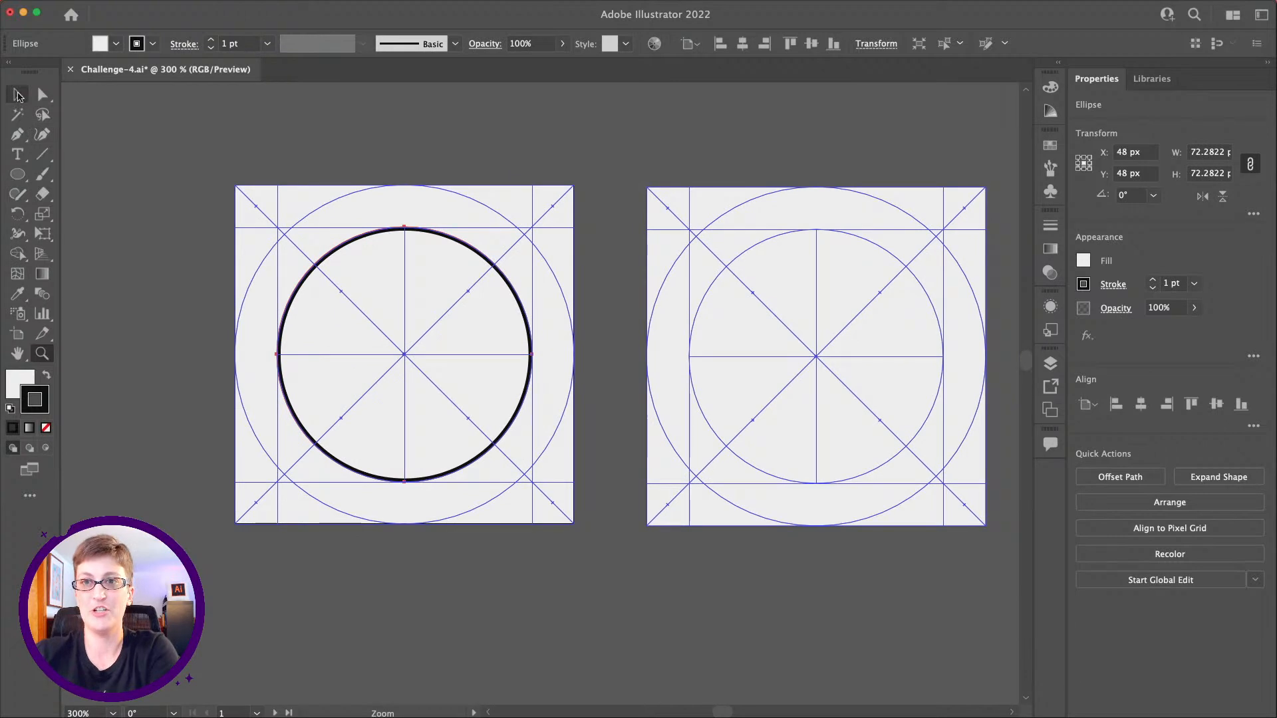
{"action": "left_click", "coordinate": [17, 94]}
{"action": "left_click", "coordinate": [20, 383]}
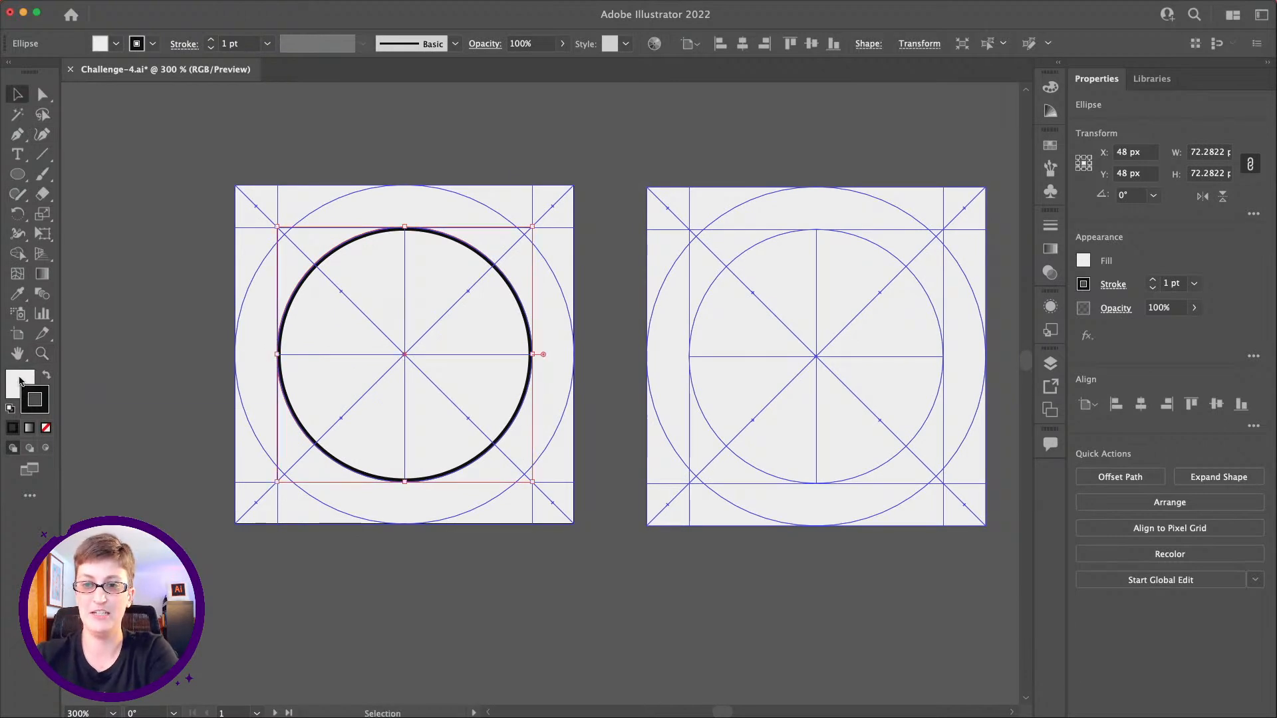
{"action": "double_click", "coordinate": [20, 383]}
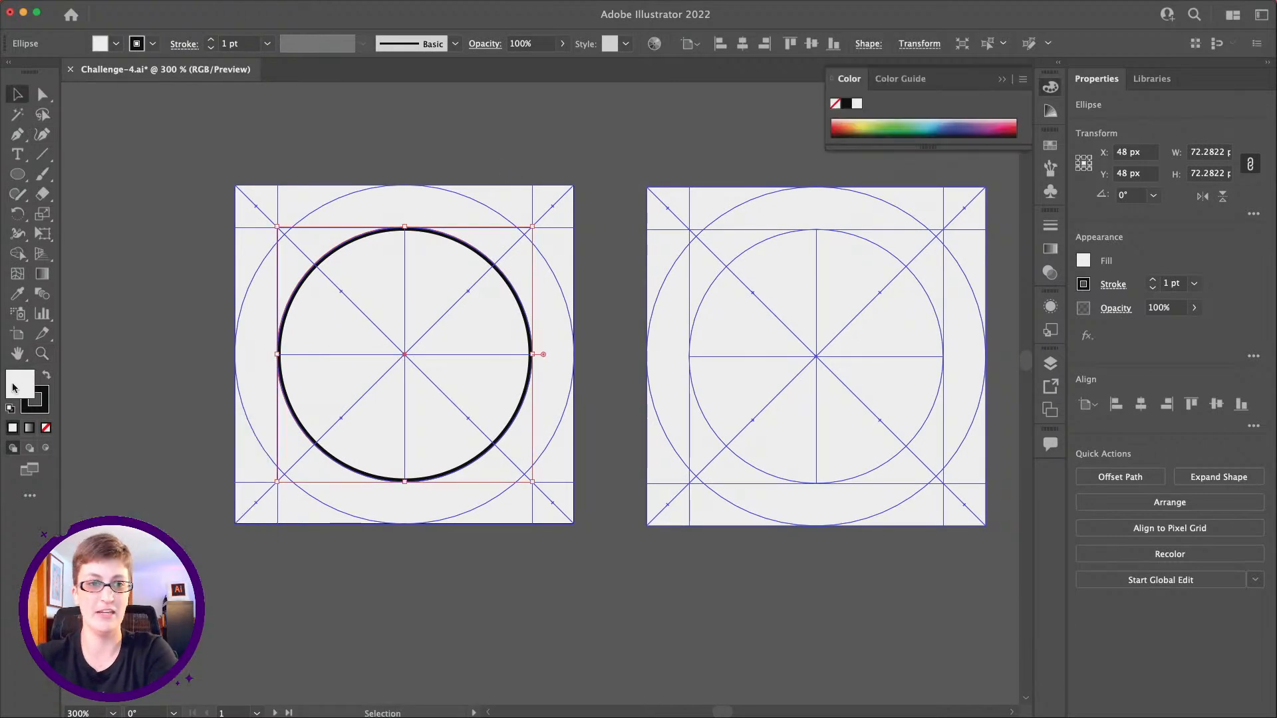
{"action": "left_click_drag", "start_coordinate": [387, 569], "coordinate": [387, 551]}
{"action": "mouse_move", "coordinate": [301, 443]}
{"action": "left_mouse_down"}
{"action": "mouse_move", "coordinate": [251, 379]}
{"action": "mouse_move", "coordinate": [327, 360]}
{"action": "left_mouse_up"}
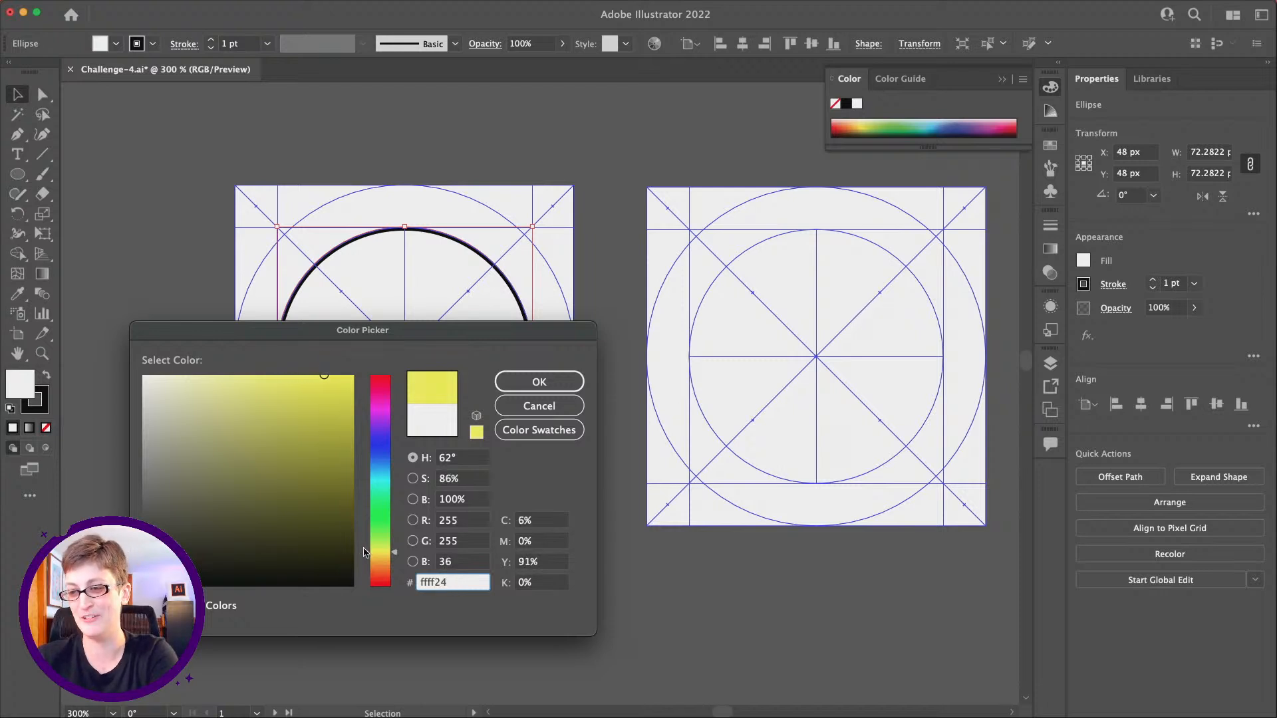
{"action": "left_click", "coordinate": [367, 555]}
{"action": "left_click_drag", "start_coordinate": [367, 552], "coordinate": [367, 551]}
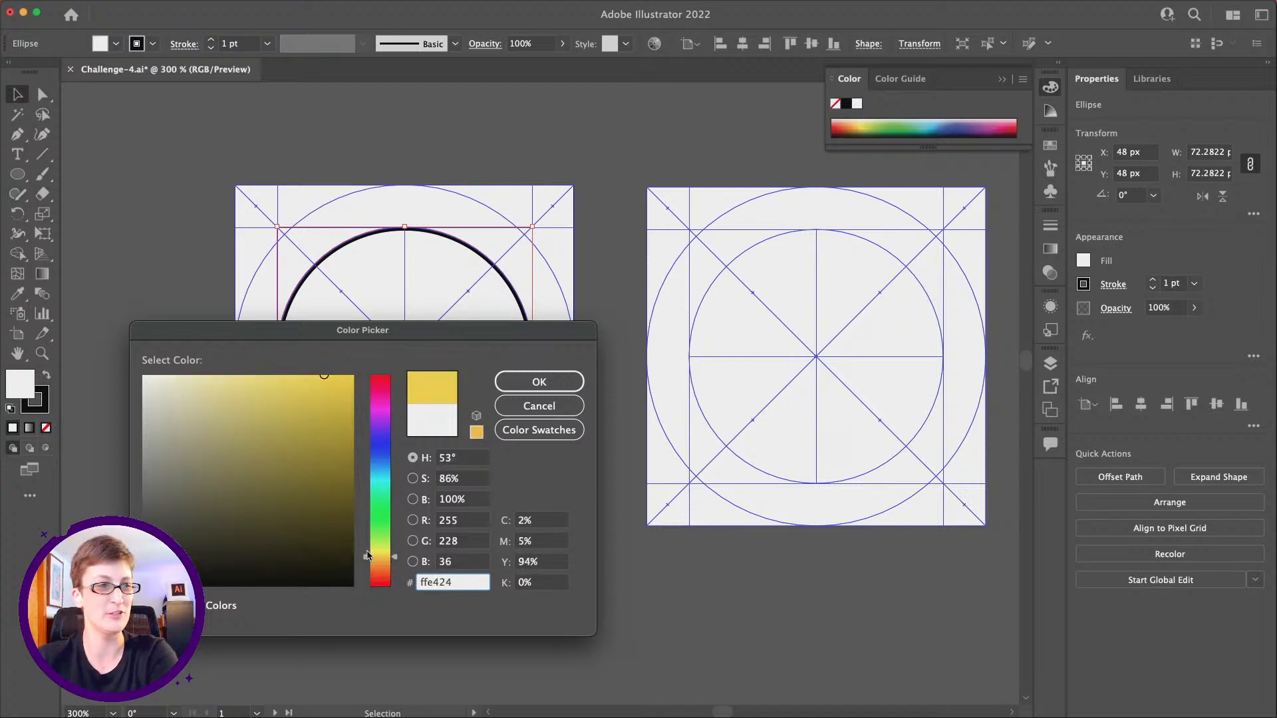
{"action": "left_click", "coordinate": [564, 381]}
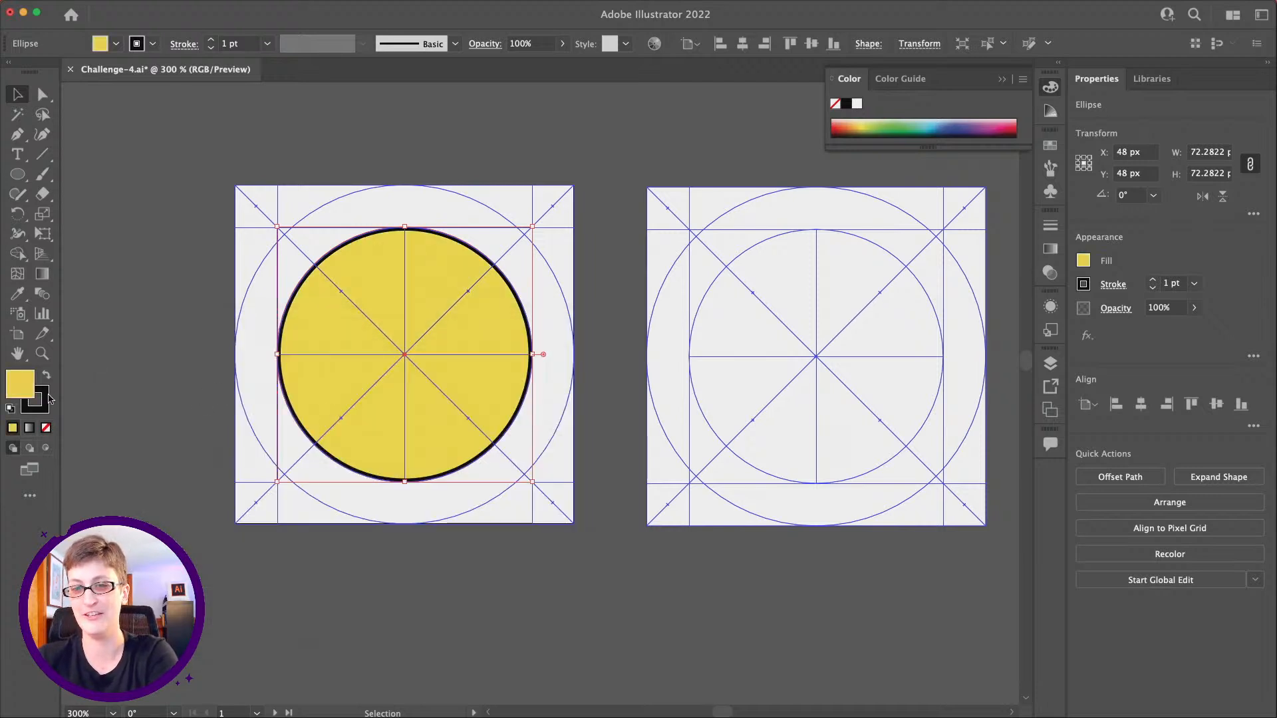
- Change the yellow circle's stroke to blue, R=34 G=72 B=178, and deselect the circle
{"action": "left_click", "coordinate": [37, 407]}
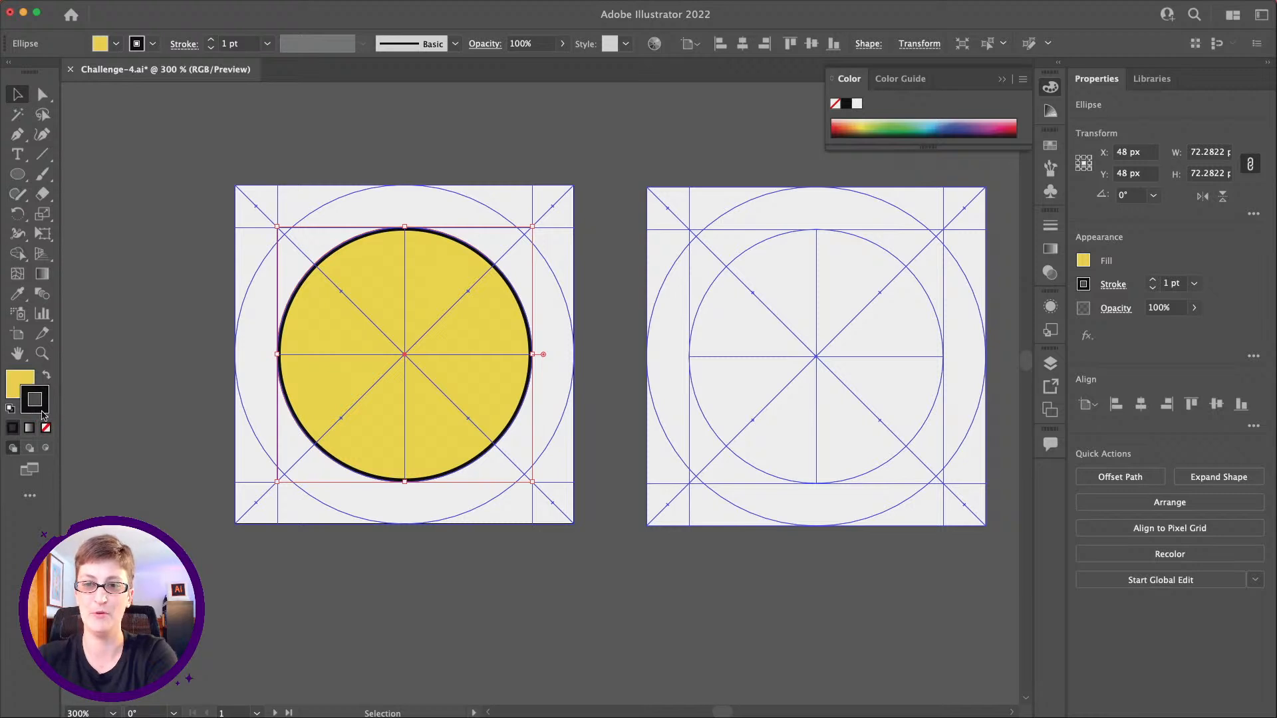
{"action": "double_click", "coordinate": [42, 412]}
{"action": "left_click_drag", "start_coordinate": [242, 333], "coordinate": [497, 236]}
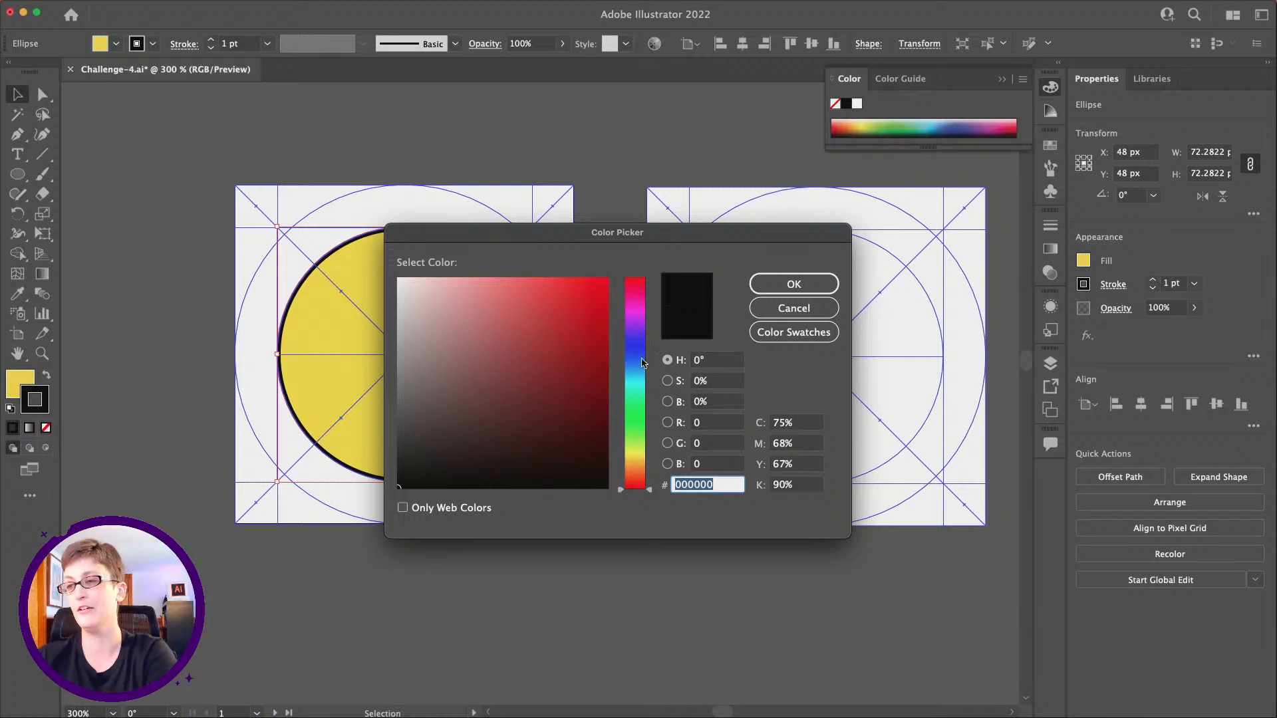
{"action": "left_click_drag", "start_coordinate": [608, 239], "coordinate": [686, 253]}
{"action": "left_click_drag", "start_coordinate": [718, 446], "coordinate": [717, 360]}
{"action": "mouse_move", "coordinate": [634, 346]}
{"action": "left_mouse_down"}
{"action": "mouse_move", "coordinate": [612, 322]}
{"action": "mouse_move", "coordinate": [625, 308]}
{"action": "mouse_move", "coordinate": [631, 324]}
{"action": "mouse_move", "coordinate": [650, 319]}
{"action": "mouse_move", "coordinate": [649, 341]}
{"action": "left_mouse_up"}
{"action": "left_click", "coordinate": [848, 287]}
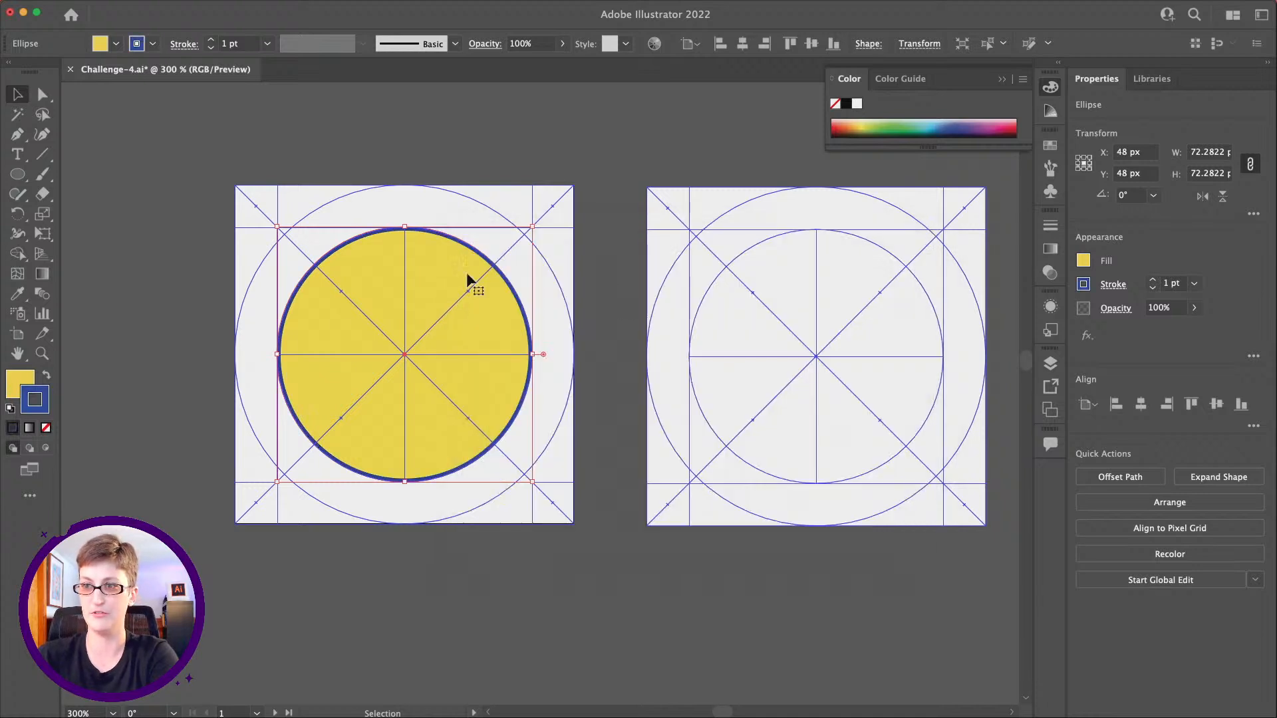
{"action": "left_click", "coordinate": [41, 93]}
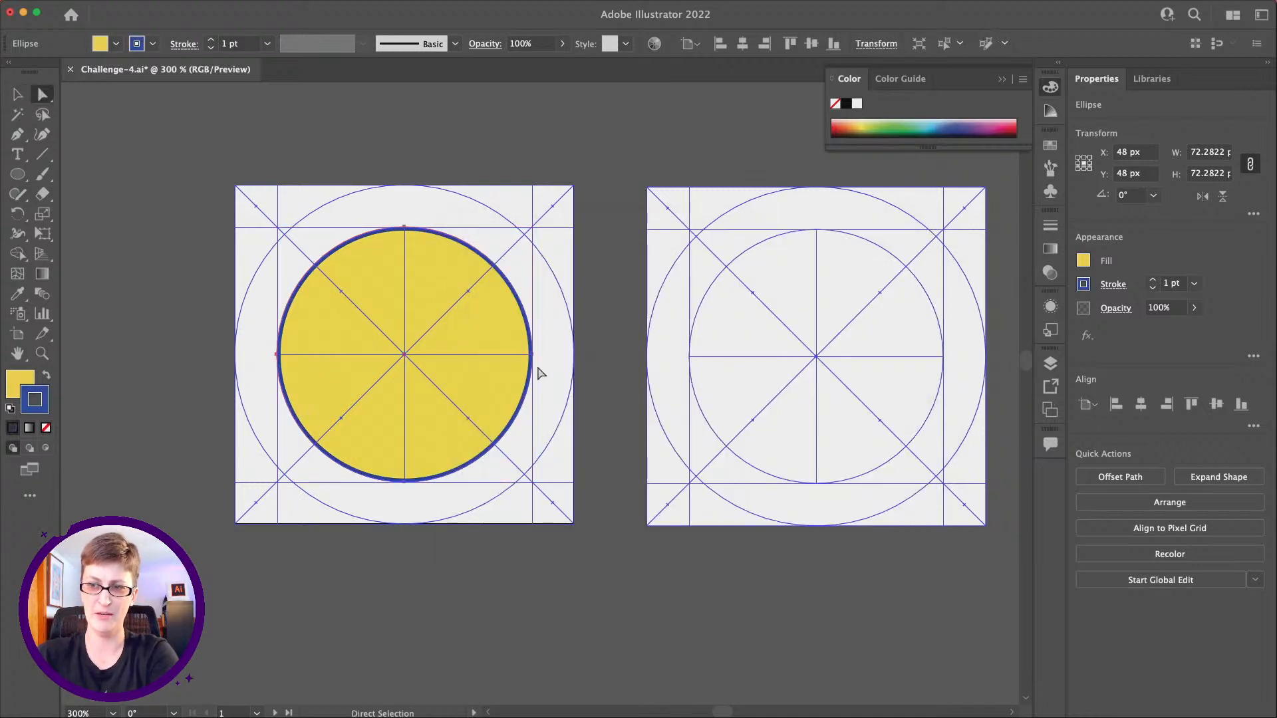
{"action": "left_click", "coordinate": [492, 673]}
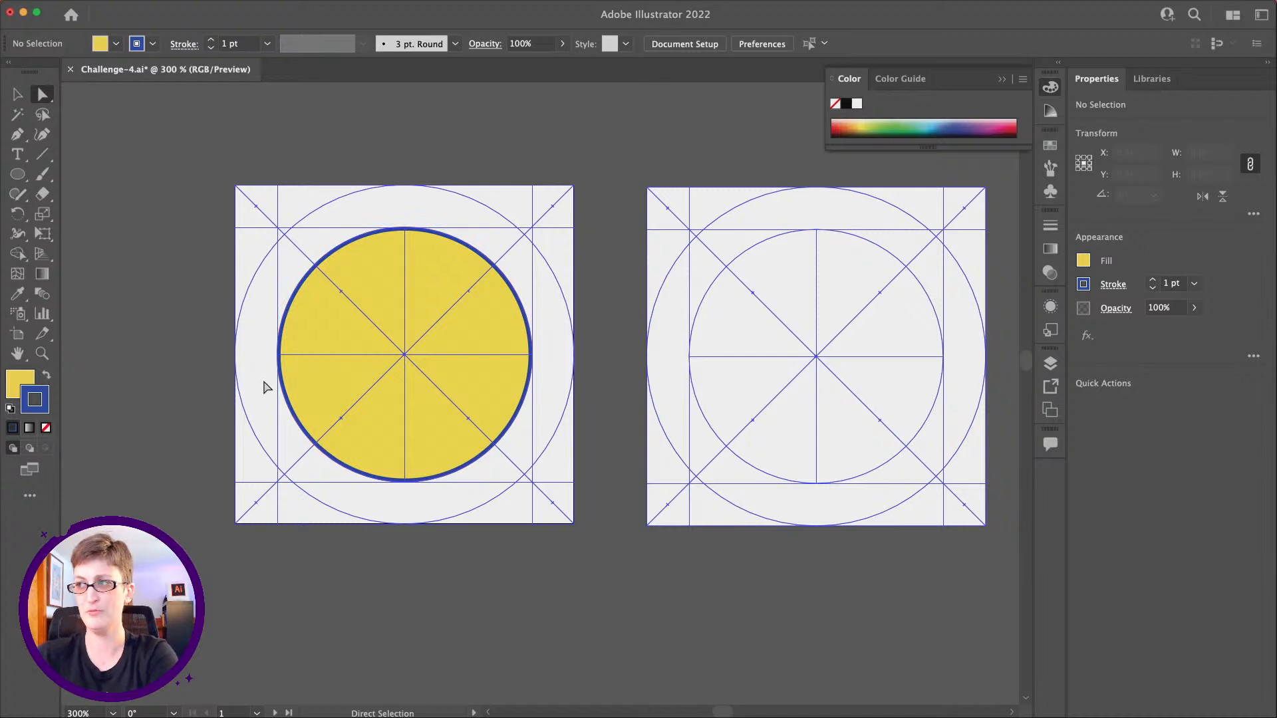
- Expand the collapsed panels beside the canvas and choose the Essentials Classic workspace
{"action": "left_click", "coordinate": [1056, 62]}
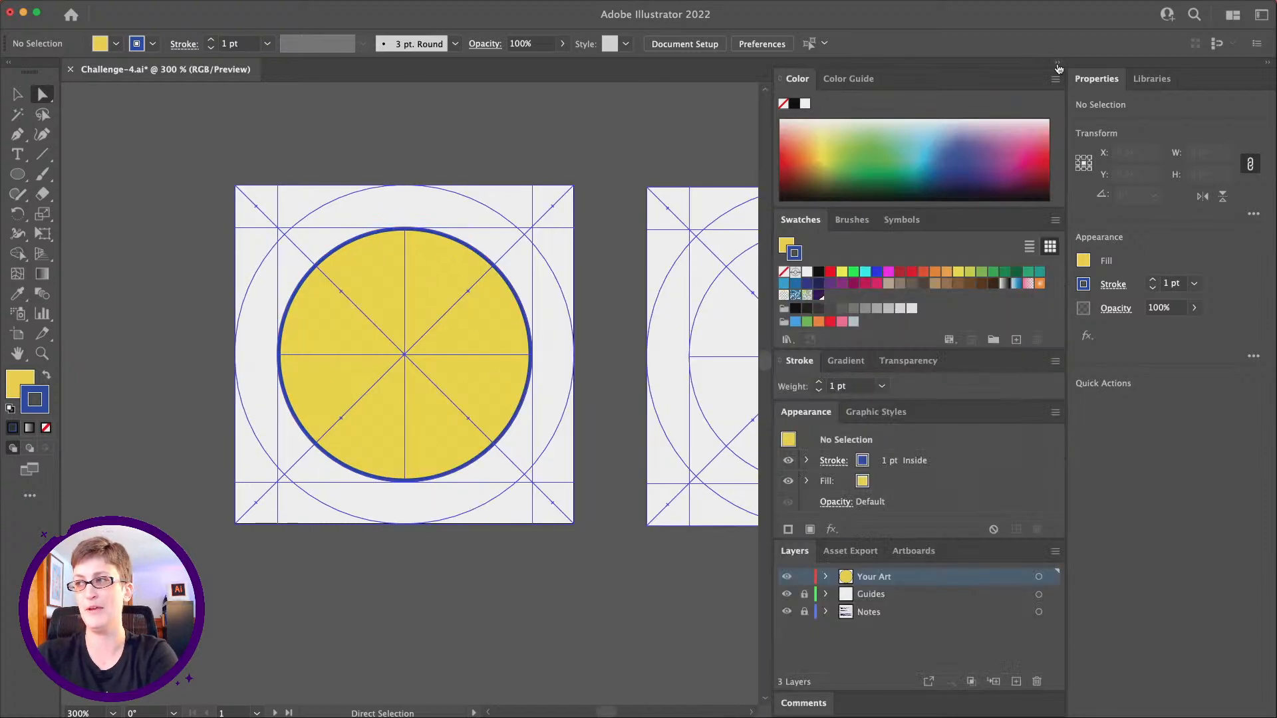
{"action": "scroll", "coordinate": [623, 241], "scroll_direction": "right", "scroll_amount": 3}
{"action": "scroll", "coordinate": [623, 240], "scroll_direction": "left", "scroll_amount": 3}
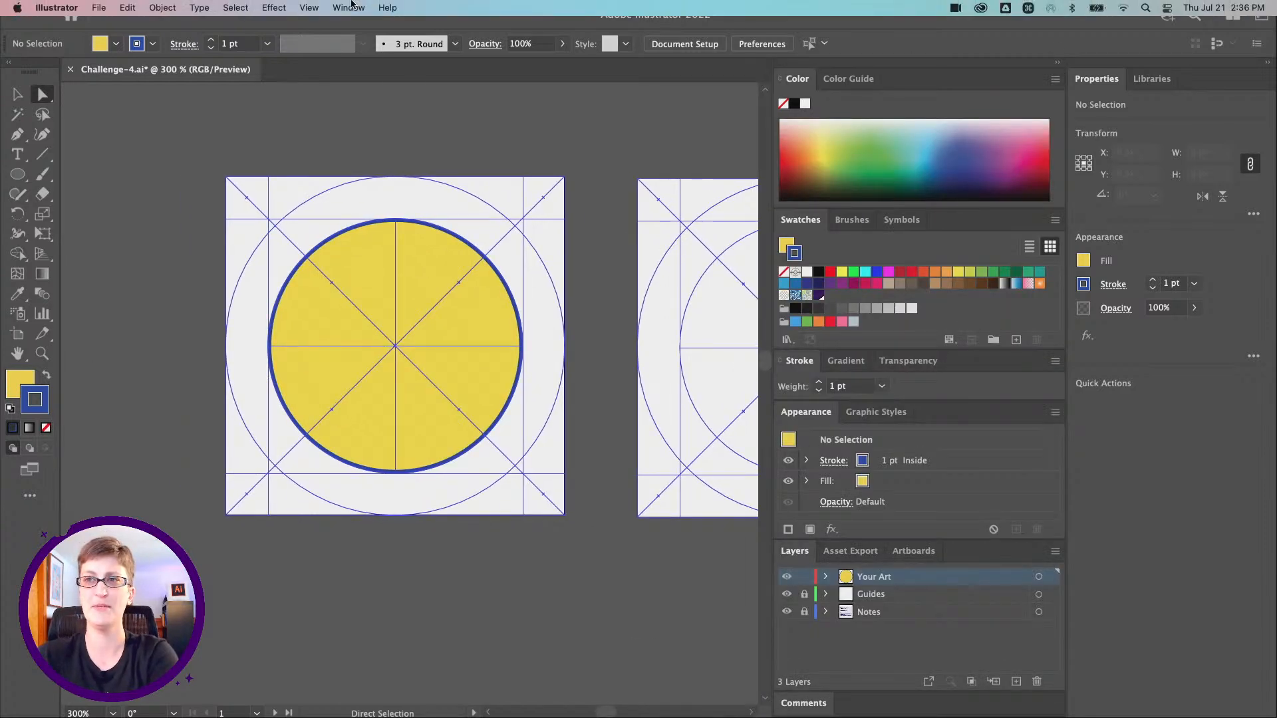
{"action": "left_click", "coordinate": [337, 7]}
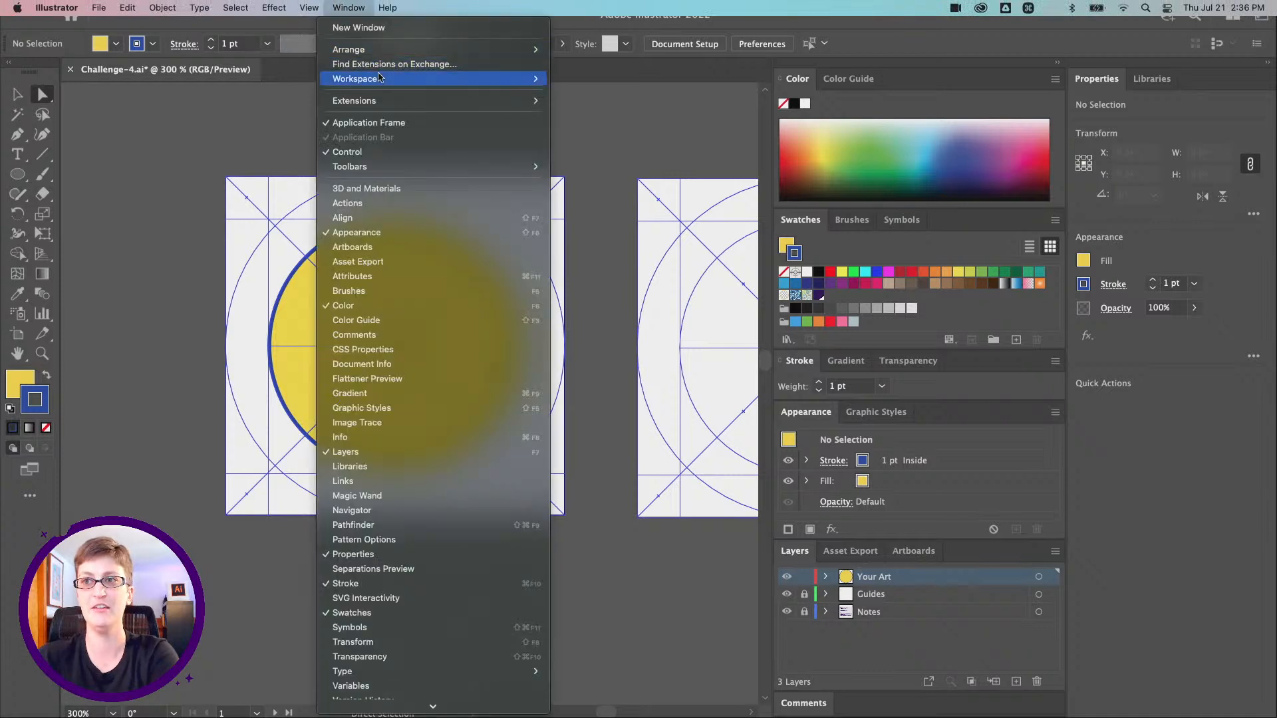
{"action": "mouse_move", "coordinate": [378, 77]}
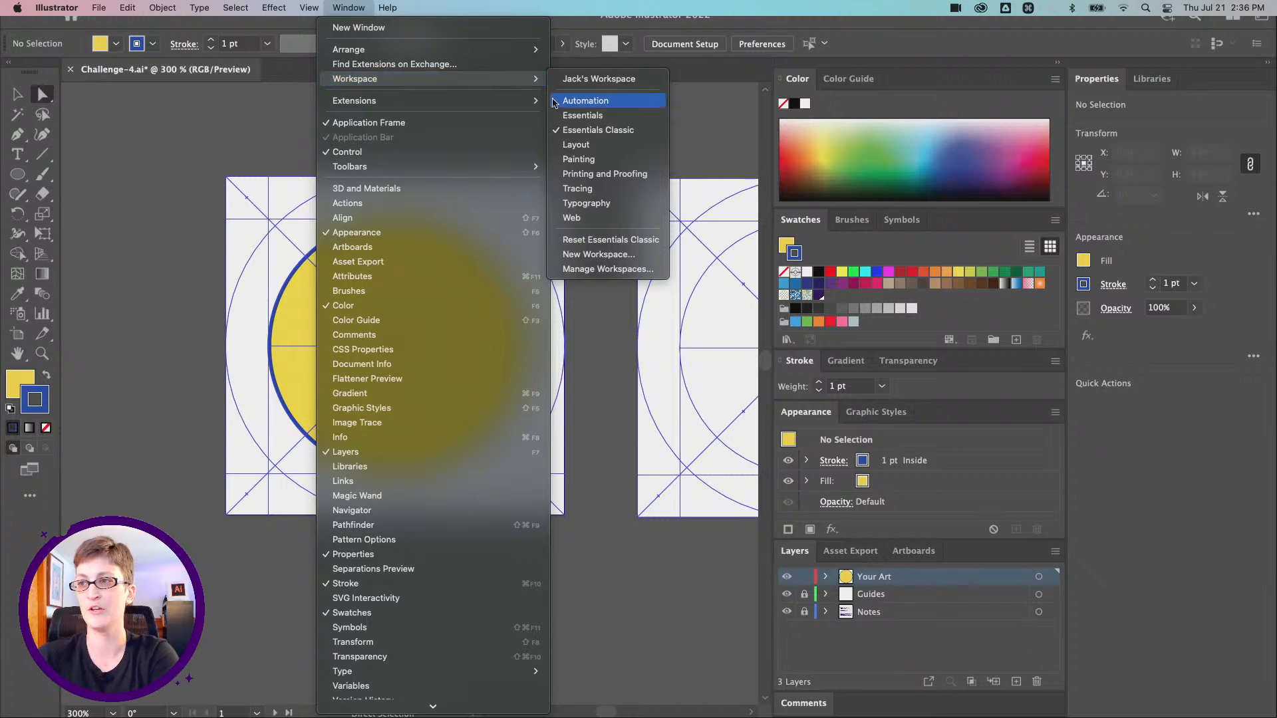
{"action": "left_click", "coordinate": [575, 132]}
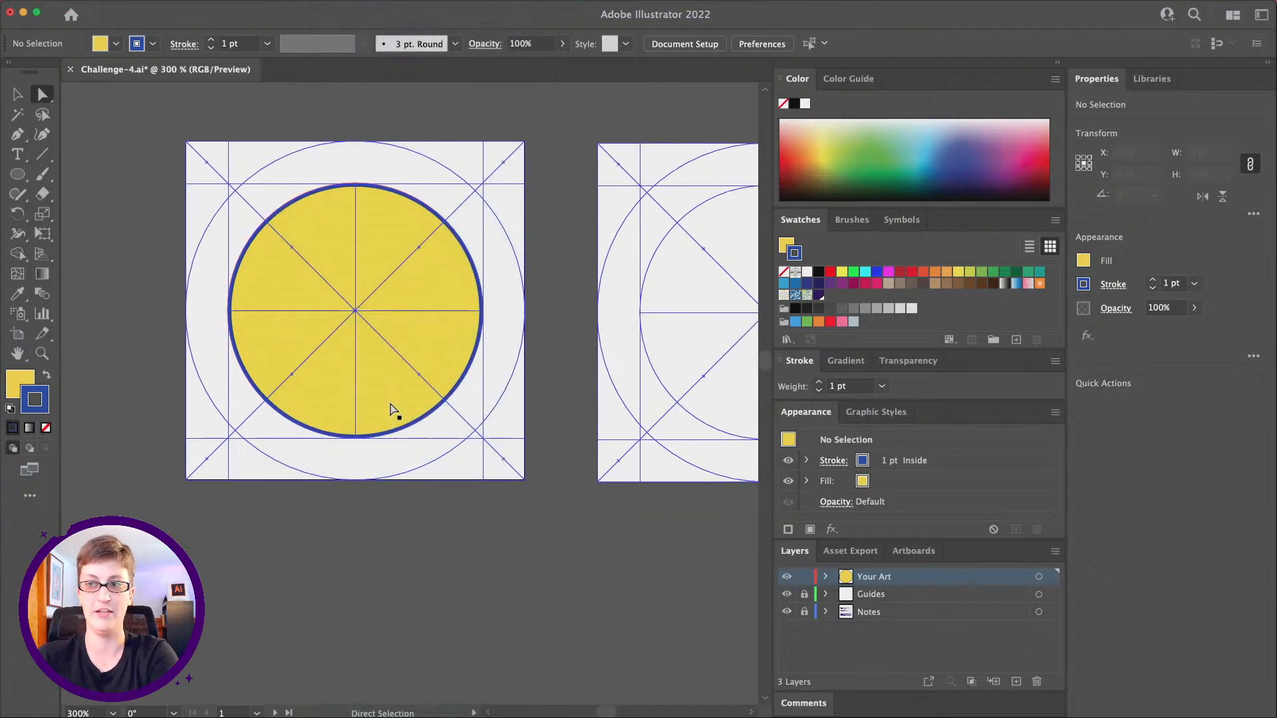
- Save the current blue stroke colour as a new global process colour swatch in RGB mode
{"action": "left_click", "coordinate": [1016, 340]}
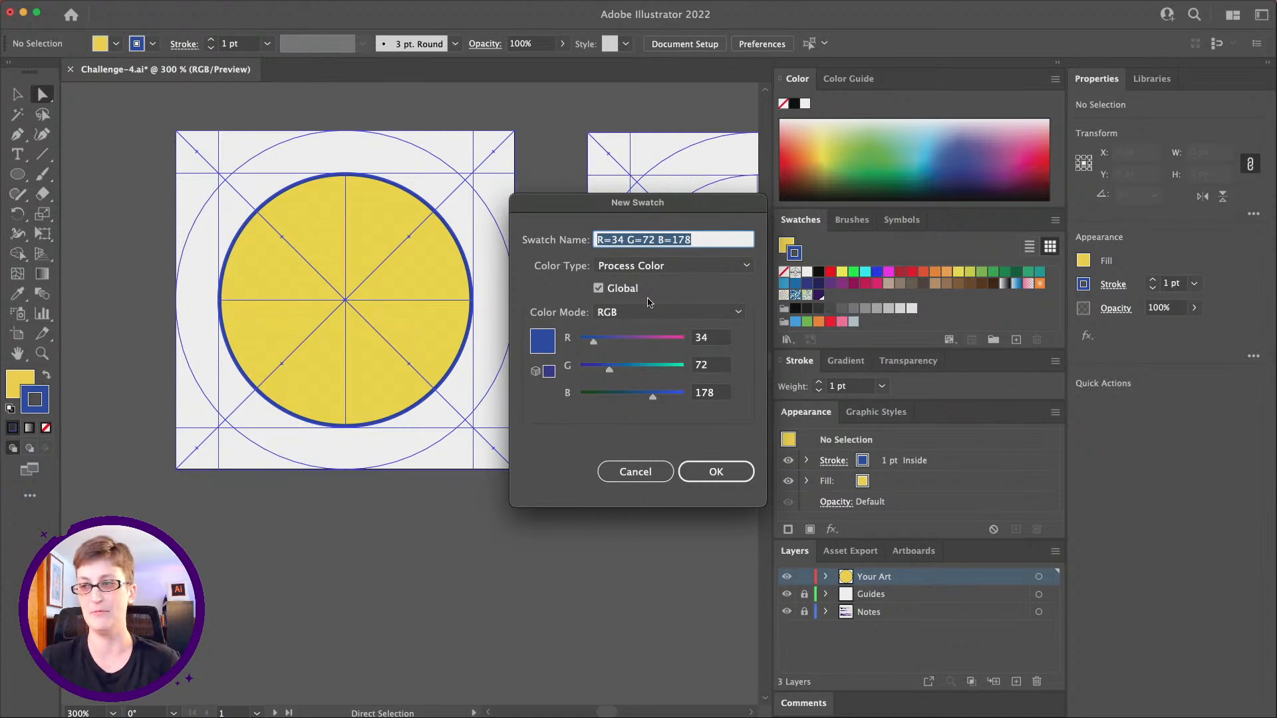
{"action": "left_click", "coordinate": [716, 472]}
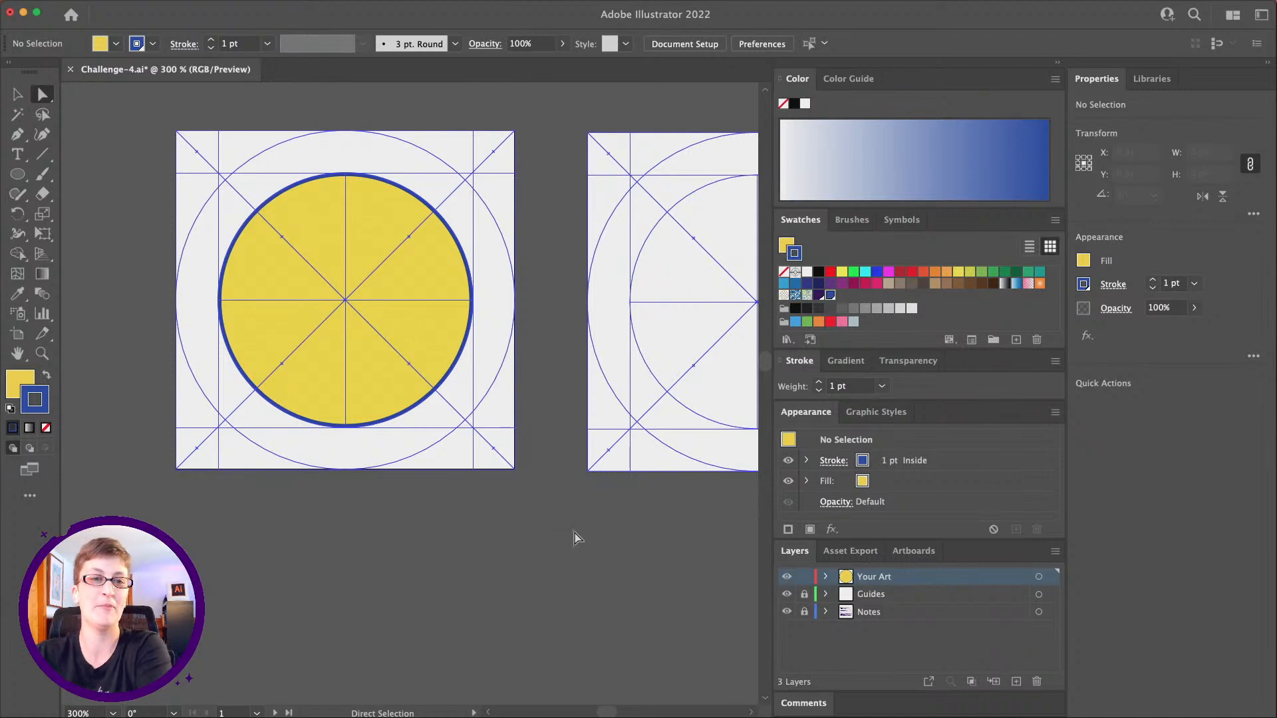
- Set the fill for new artwork to None while keeping the blue stroke
{"action": "scroll", "coordinate": [399, 525], "scroll_direction": "right", "scroll_amount": 2}
{"action": "scroll", "coordinate": [399, 525], "scroll_direction": "up", "scroll_amount": 2}
{"action": "scroll", "coordinate": [463, 574], "scroll_direction": "left", "scroll_amount": 2}
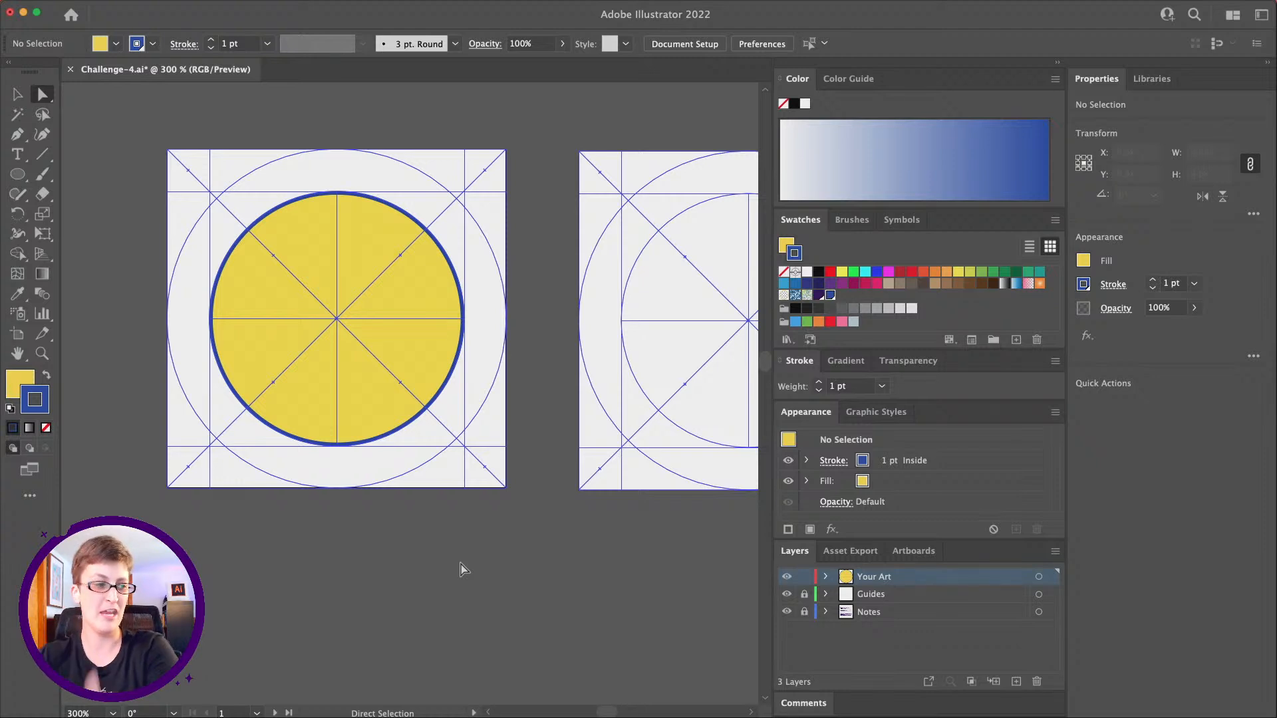
{"action": "scroll", "coordinate": [464, 570], "scroll_direction": "right", "scroll_amount": 1}
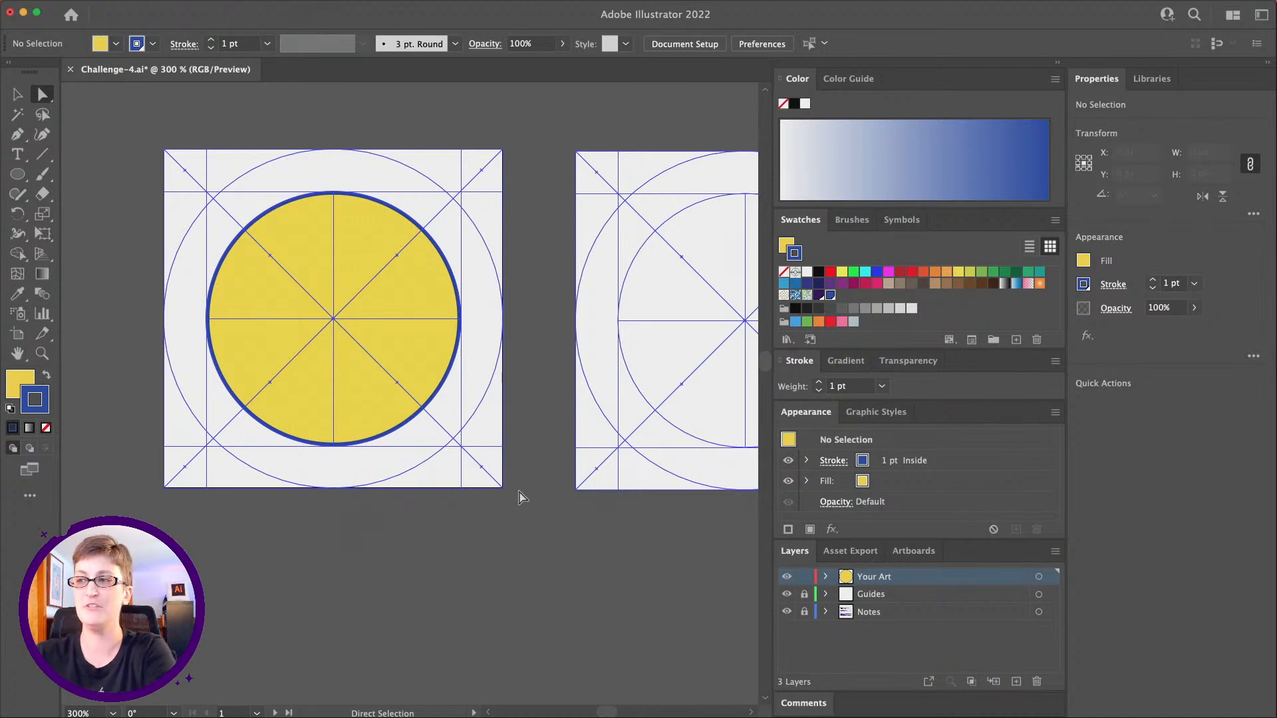
{"action": "left_click", "coordinate": [16, 136]}
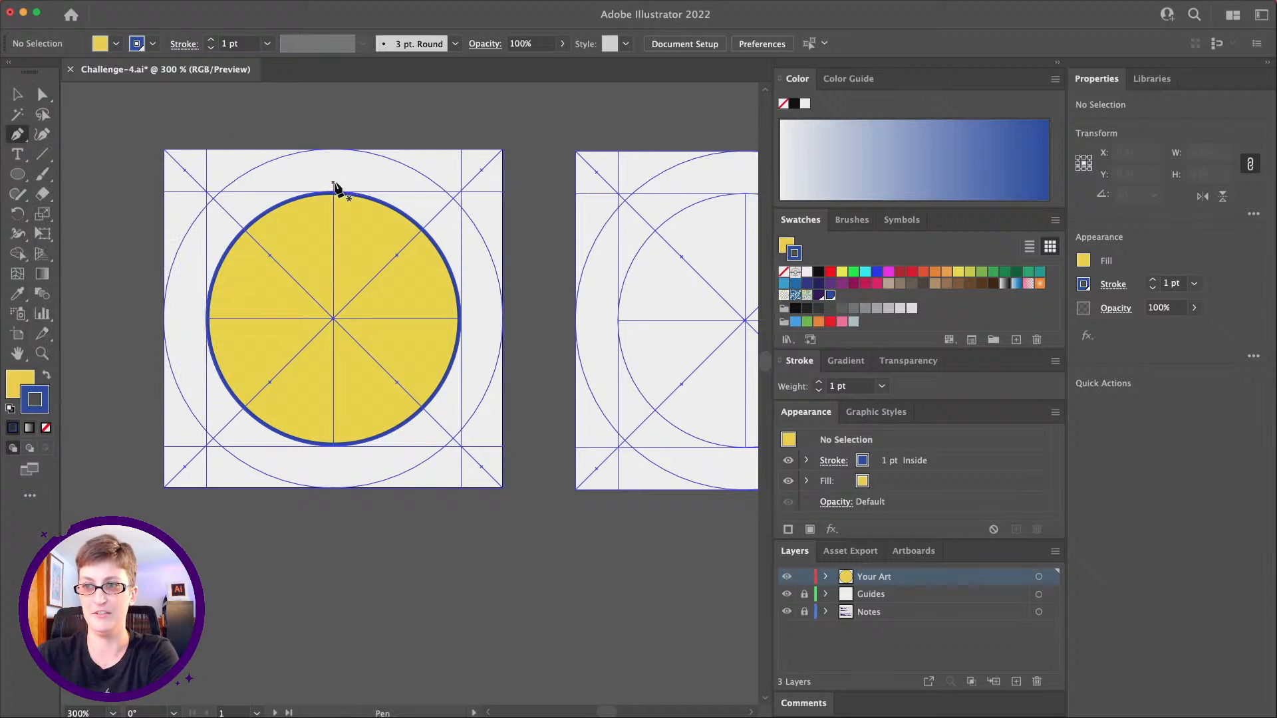
{"action": "left_click", "coordinate": [43, 355]}
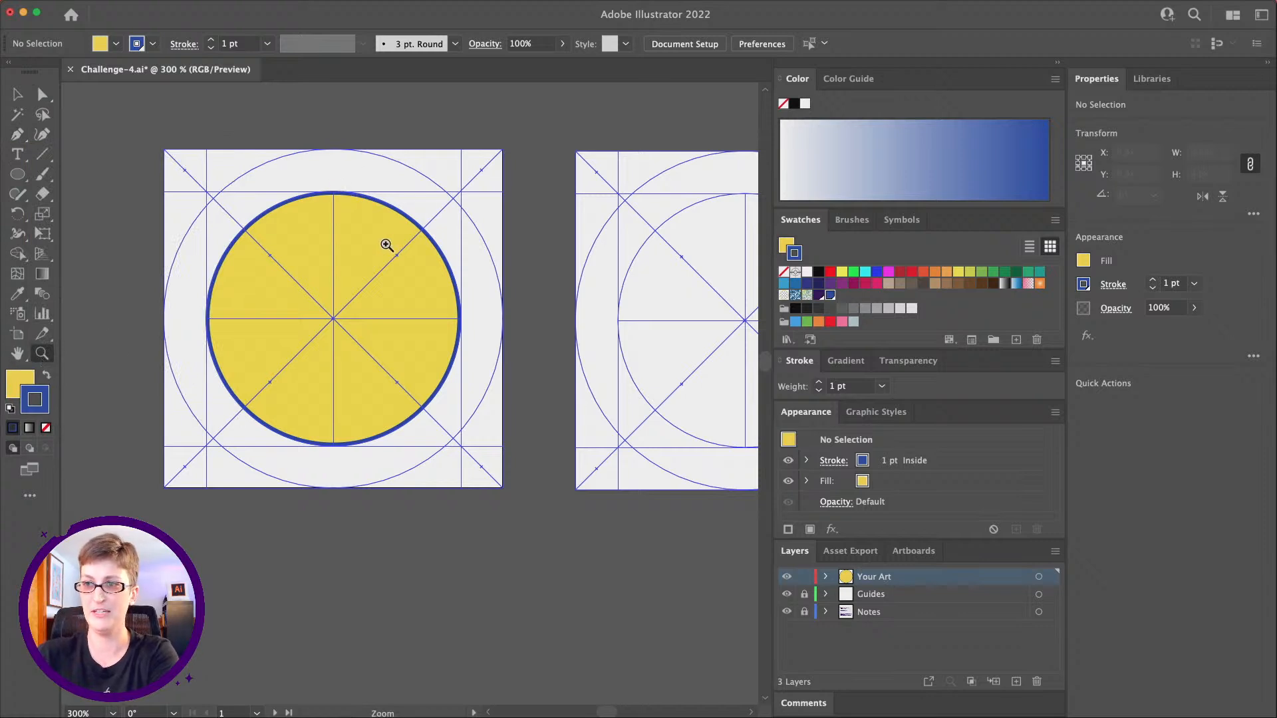
{"action": "left_click", "coordinate": [383, 245]}
{"action": "left_click", "coordinate": [379, 395]}
{"action": "left_click", "coordinate": [358, 377]}
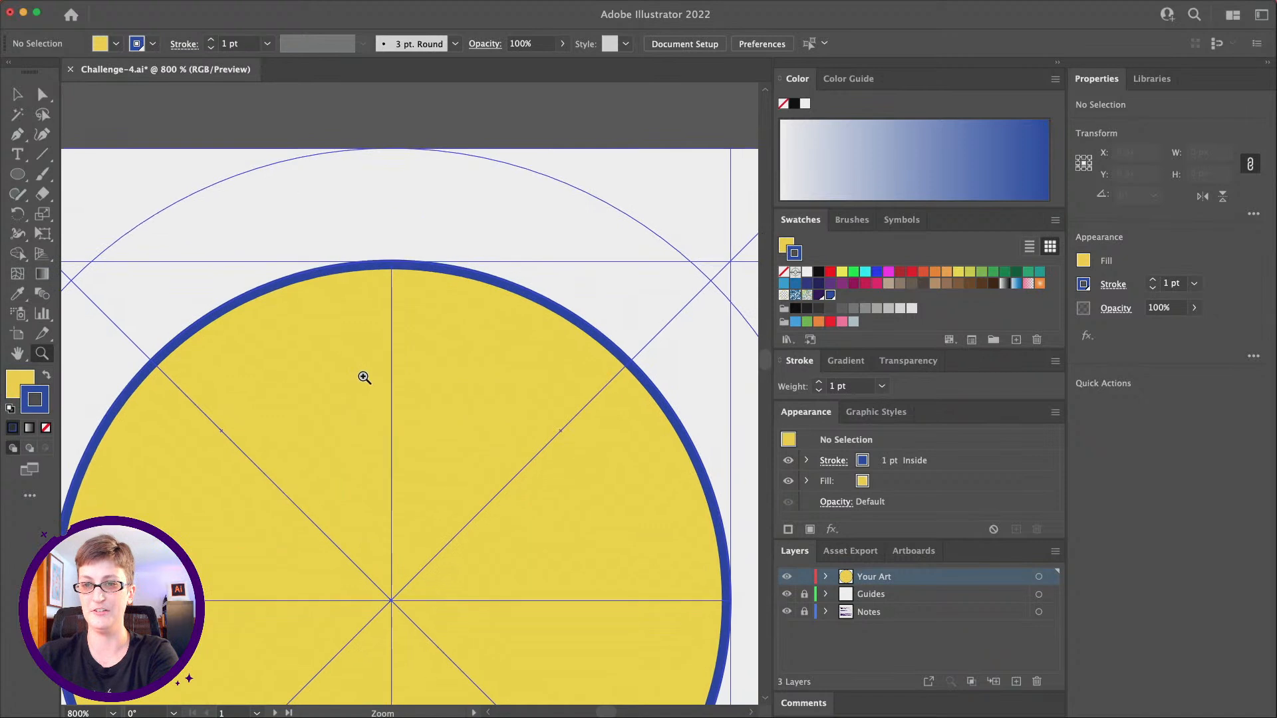
{"action": "left_click", "coordinate": [16, 382]}
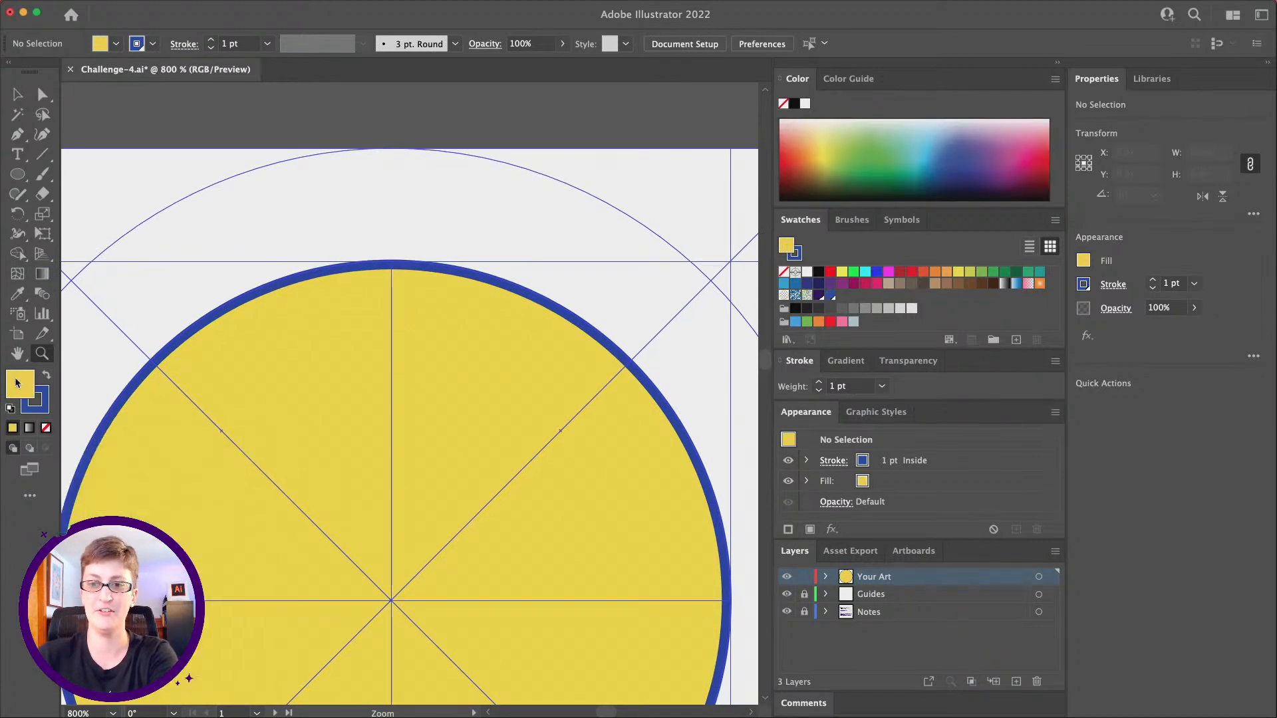
{"action": "left_click", "coordinate": [784, 273]}
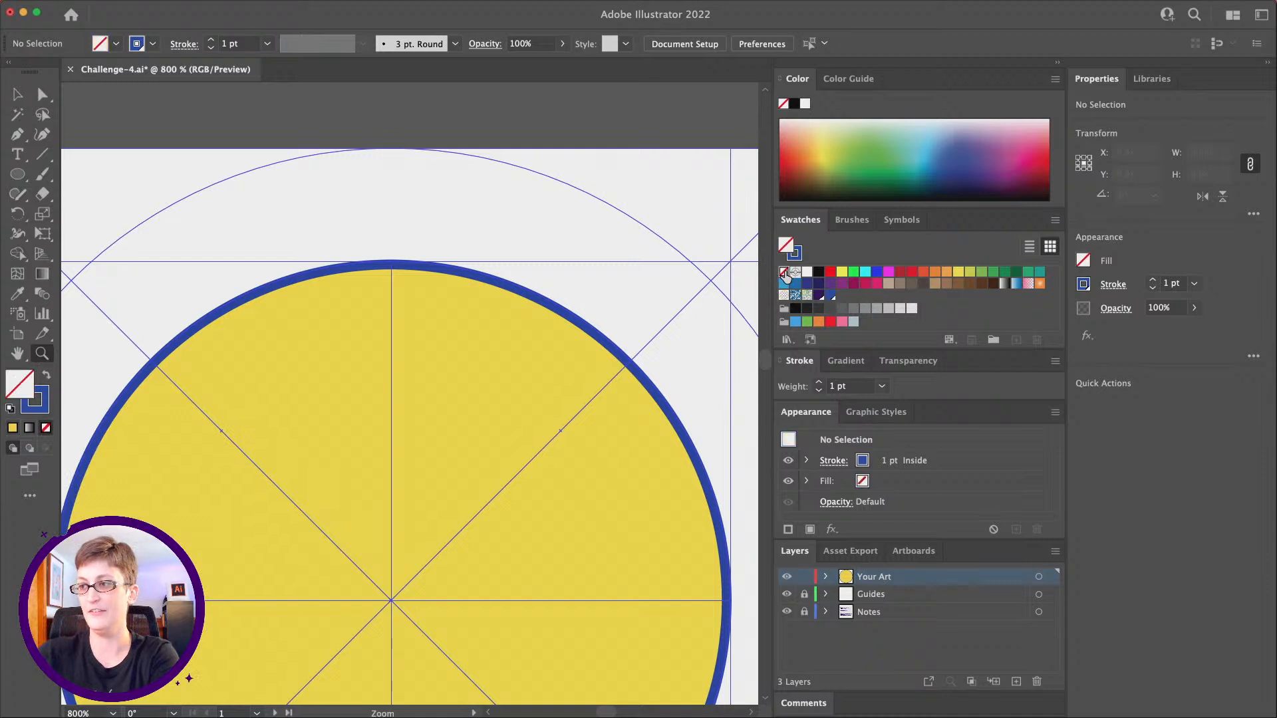
- Draw a vertical line about 3.2 px long with the Pen tool, centred just above the yellow circle, and deselect it
{"action": "left_click", "coordinate": [19, 136]}
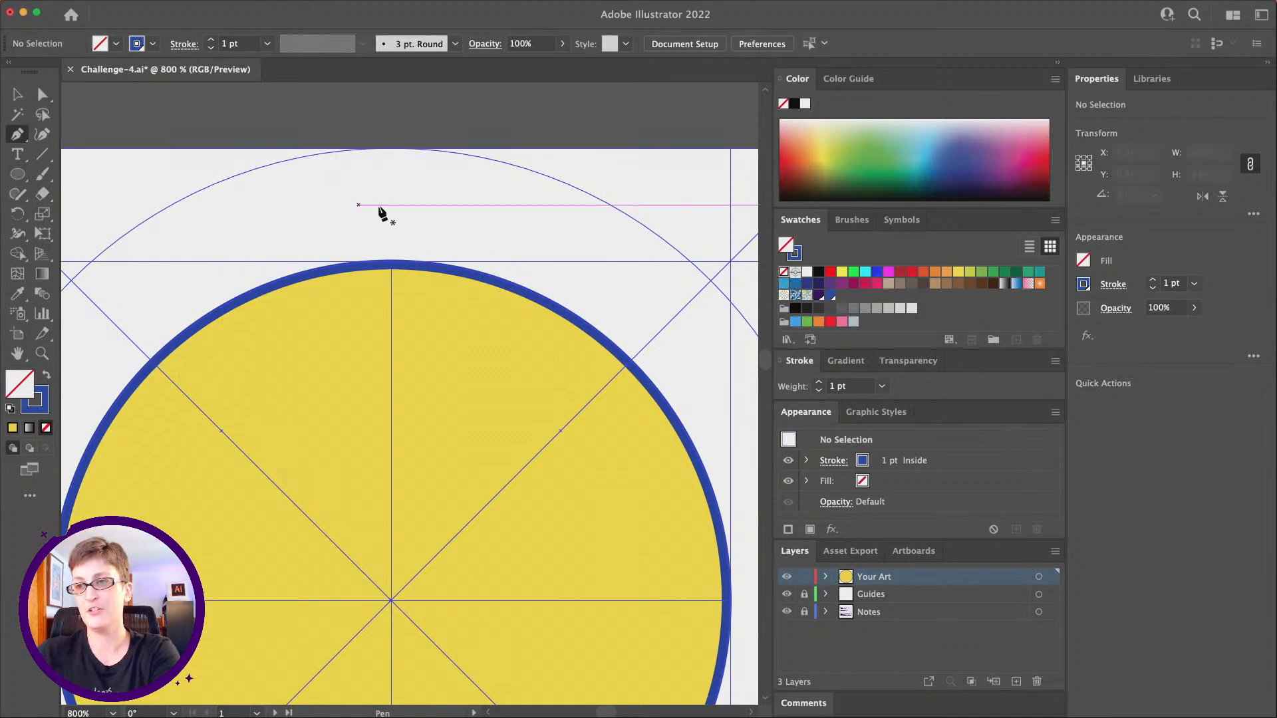
{"action": "left_click", "coordinate": [391, 251]}
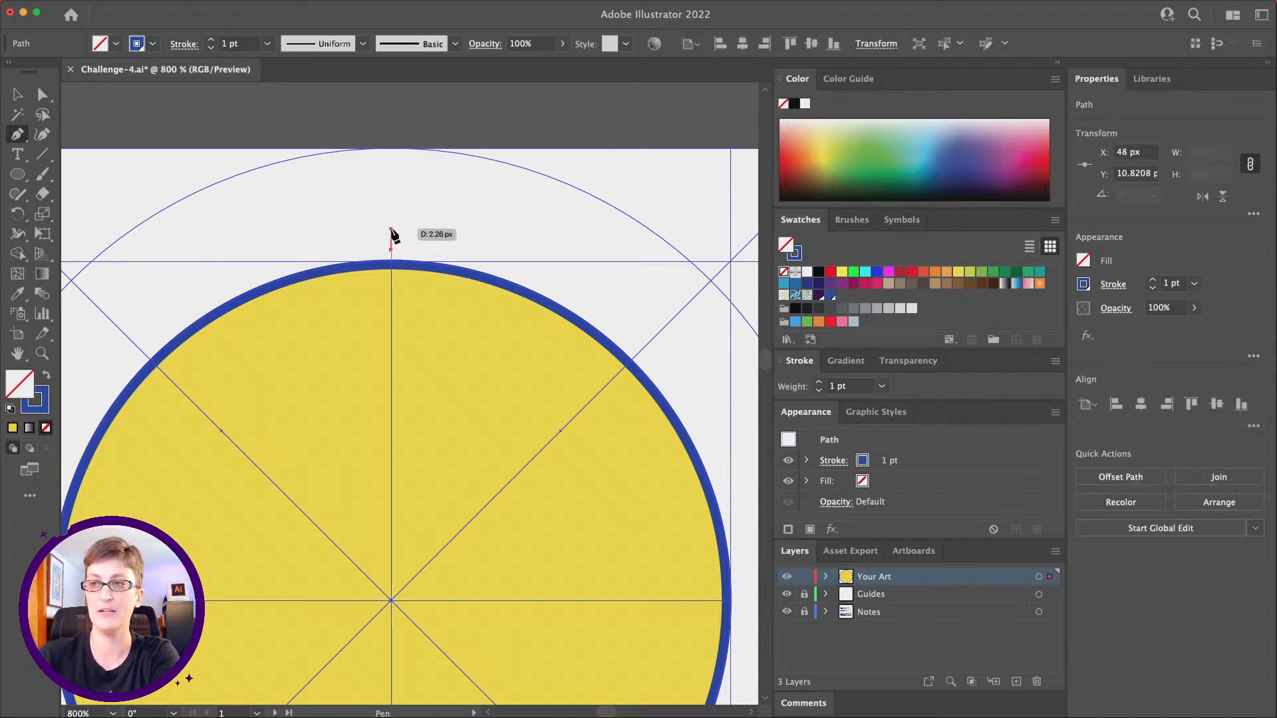
{"action": "left_click", "coordinate": [391, 220]}
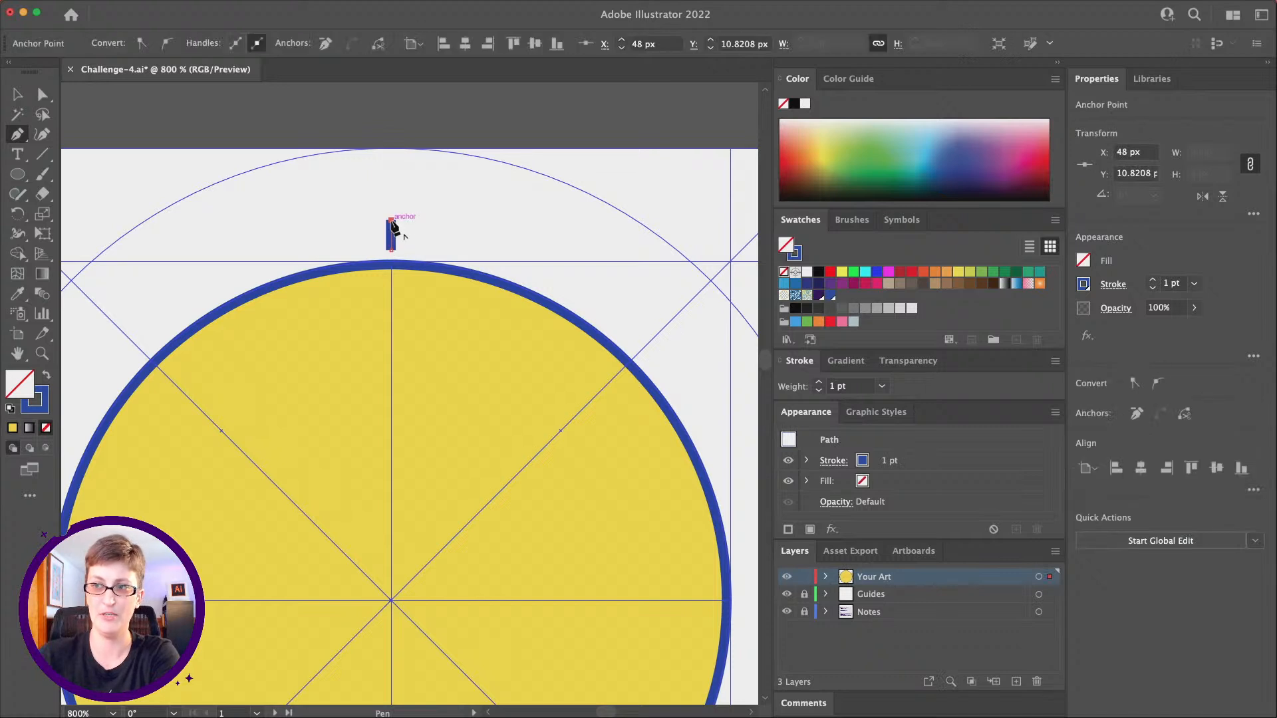
{"action": "left_click", "coordinate": [21, 97]}
{"action": "left_click", "coordinate": [317, 214]}
{"action": "scroll", "coordinate": [318, 214], "scroll_direction": "down", "scroll_amount": 2}
{"action": "scroll", "coordinate": [317, 214], "scroll_direction": "right", "scroll_amount": 1}
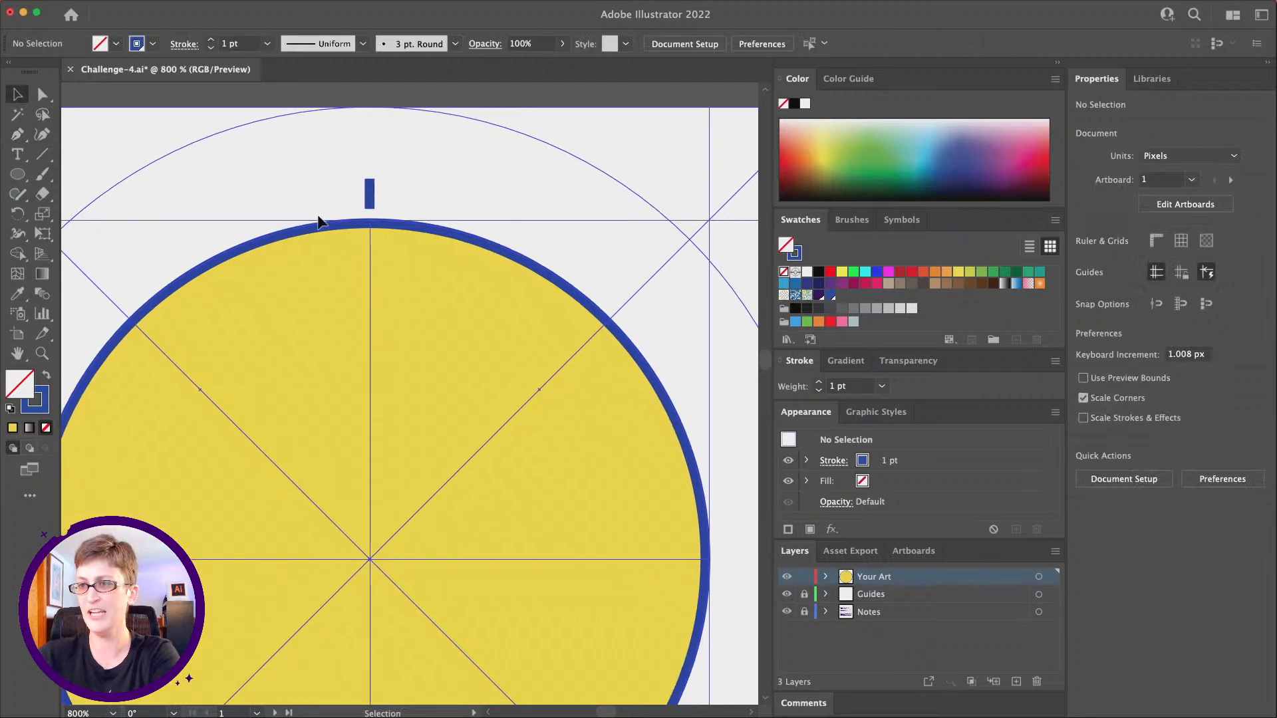
- Give the short blue line above the circle a round cap and deselect it
{"action": "left_click", "coordinate": [371, 197]}
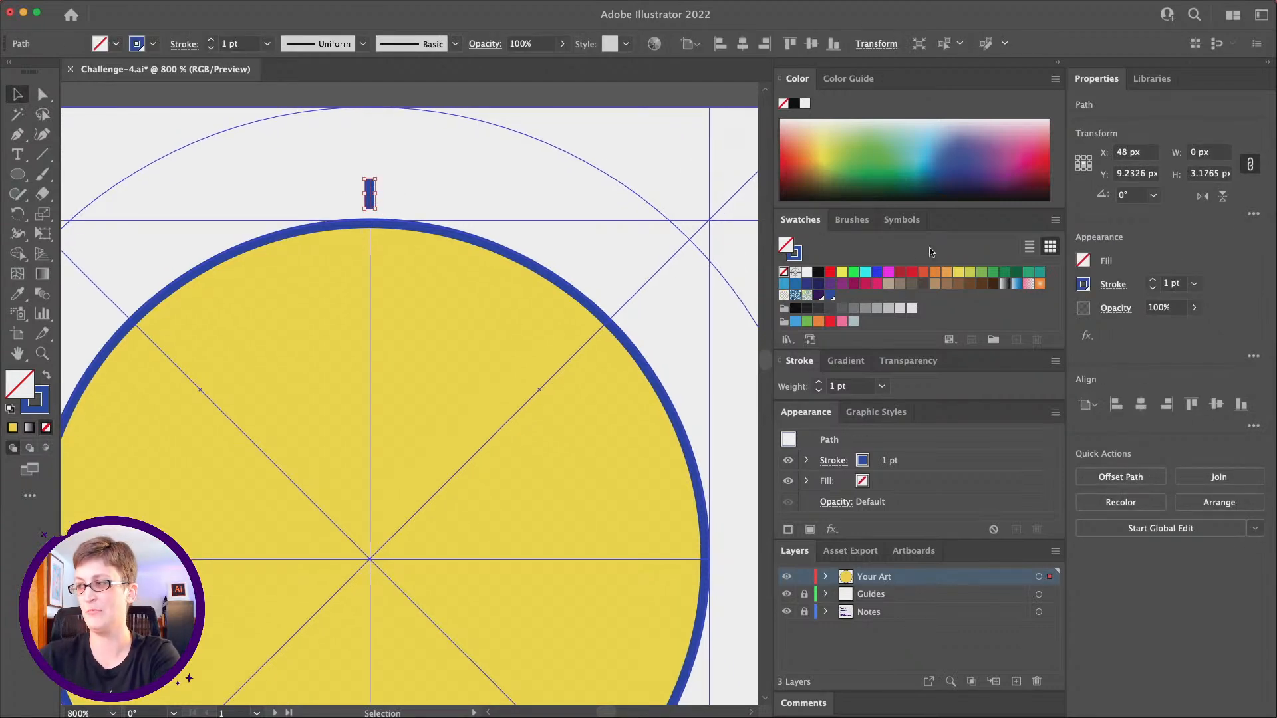
{"action": "left_click", "coordinate": [1123, 285]}
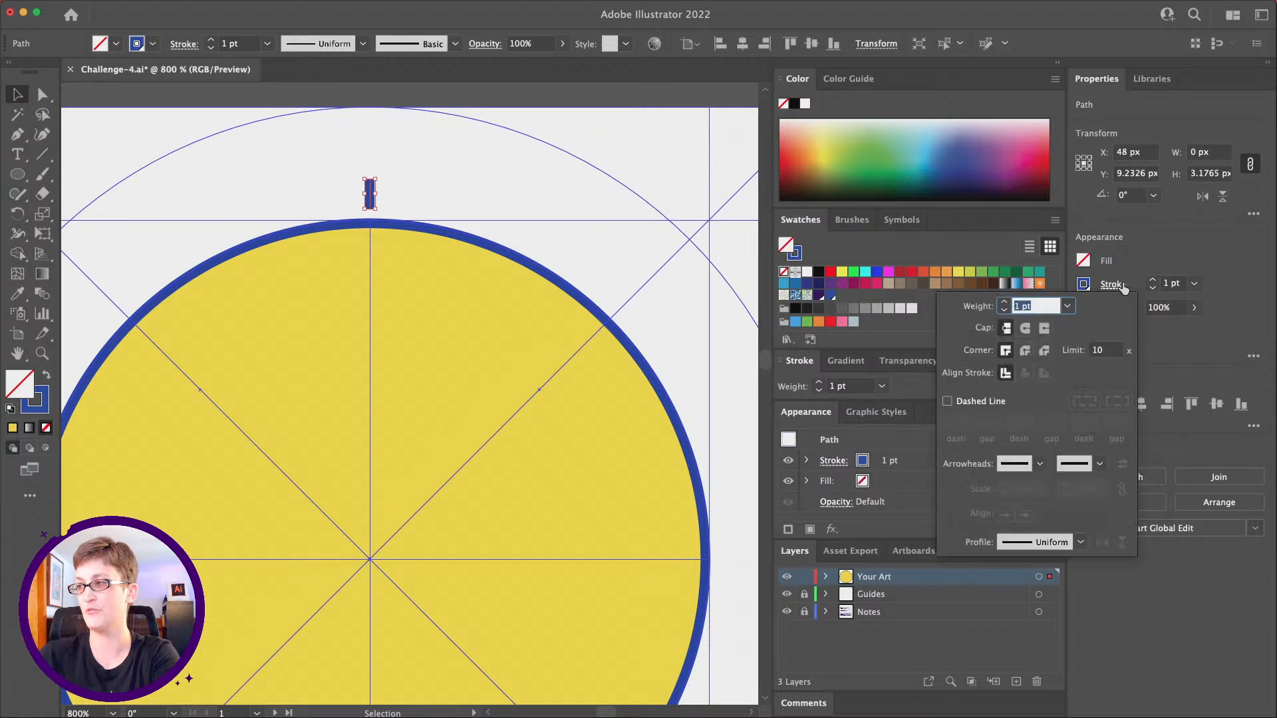
{"action": "left_click", "coordinate": [1025, 328]}
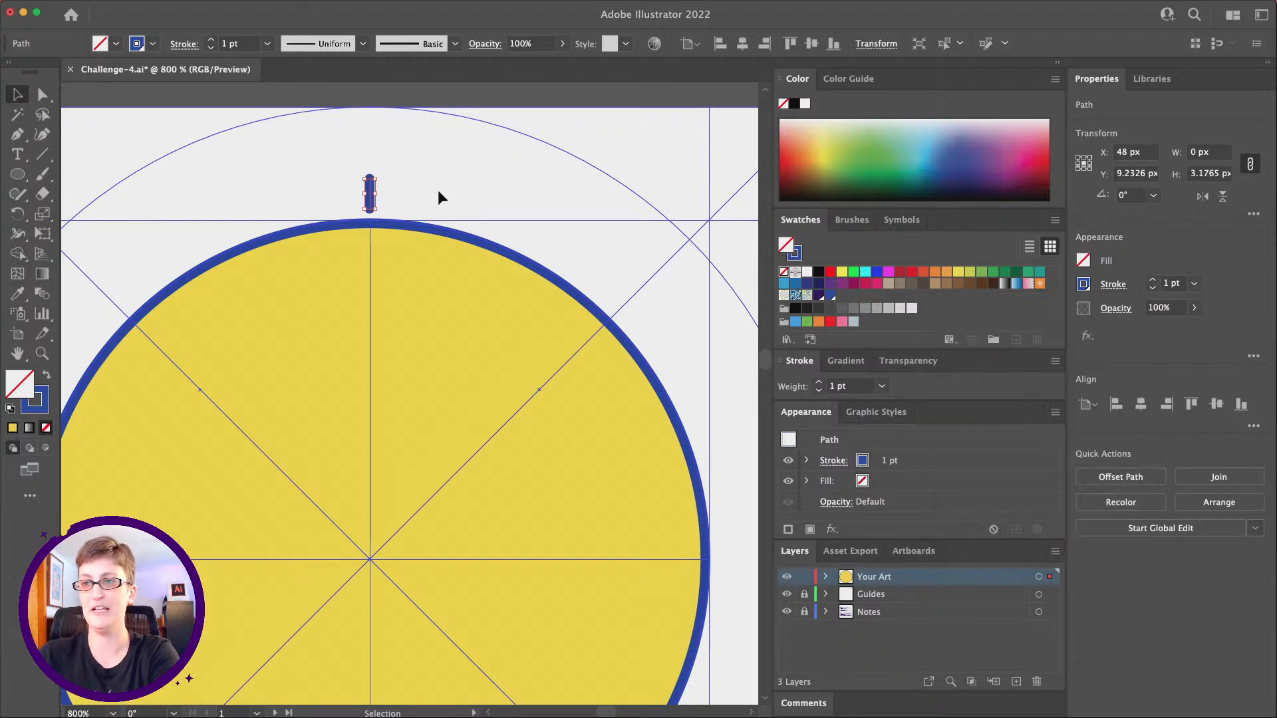
{"action": "left_click", "coordinate": [316, 173]}
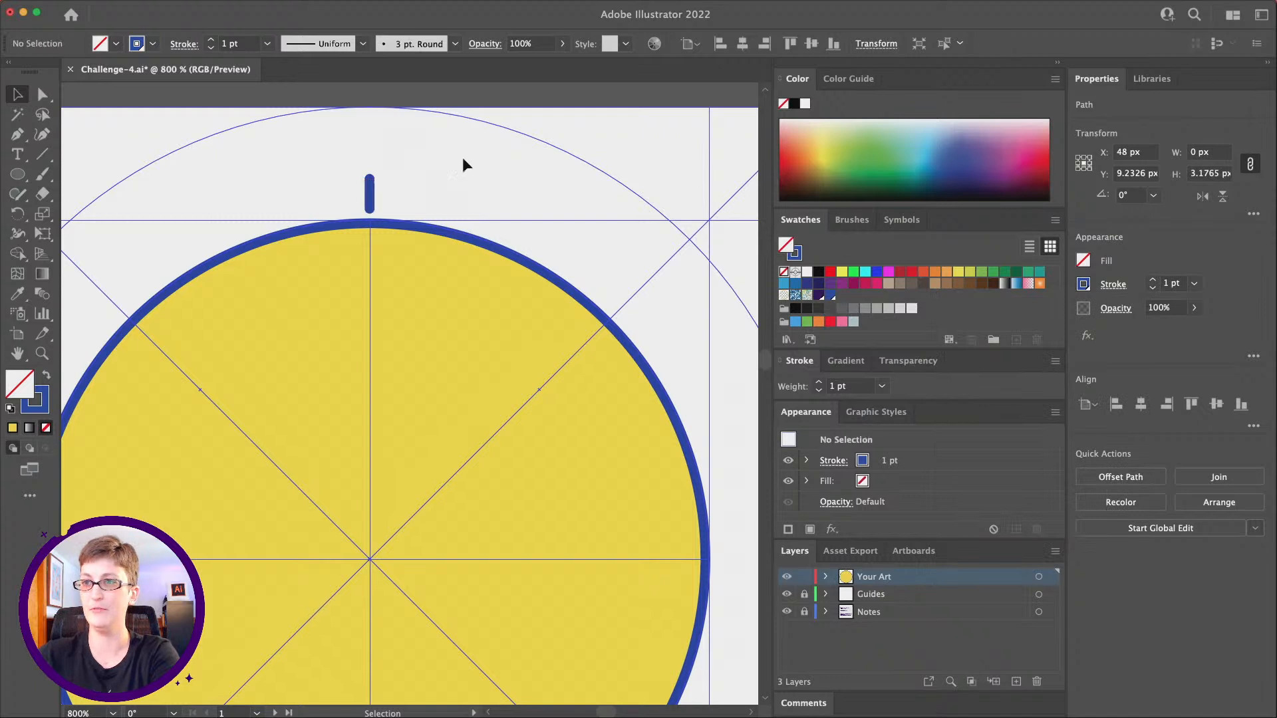
- Try the projecting and butt caps on the short line, and return it to the round cap
{"action": "left_click", "coordinate": [369, 192]}
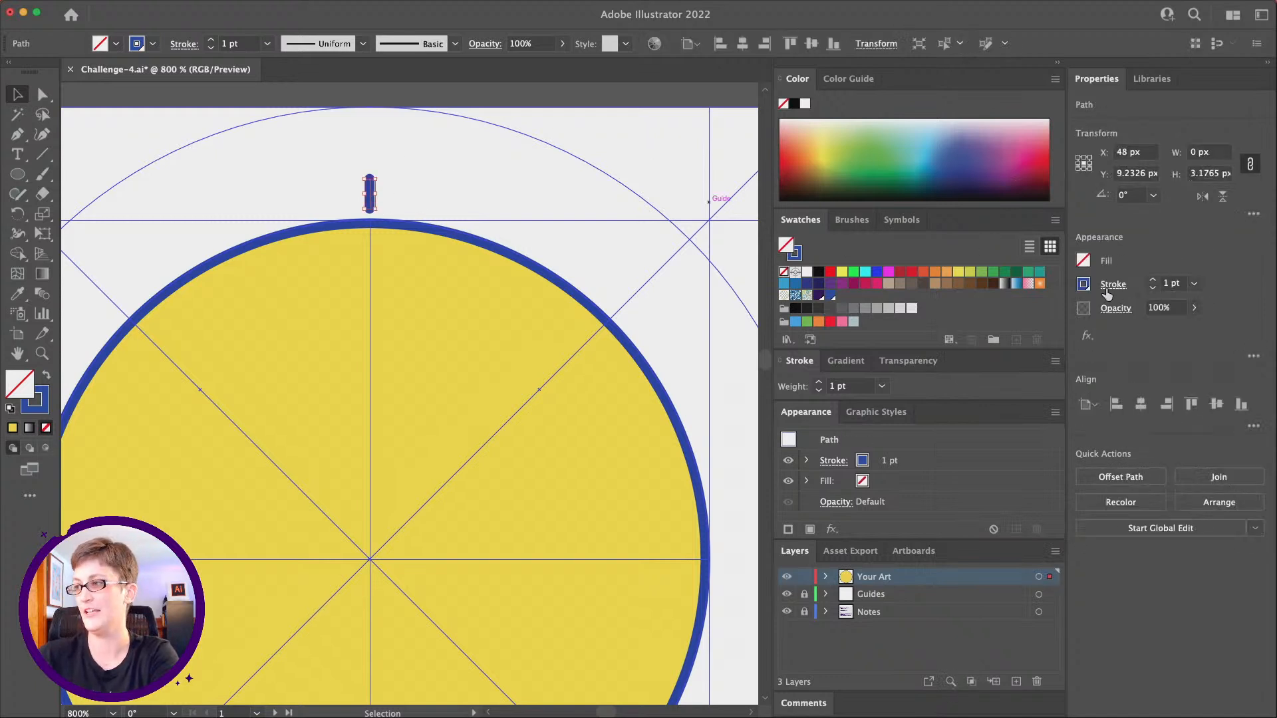
{"action": "left_click", "coordinate": [1113, 285]}
{"action": "left_click", "coordinate": [1043, 328]}
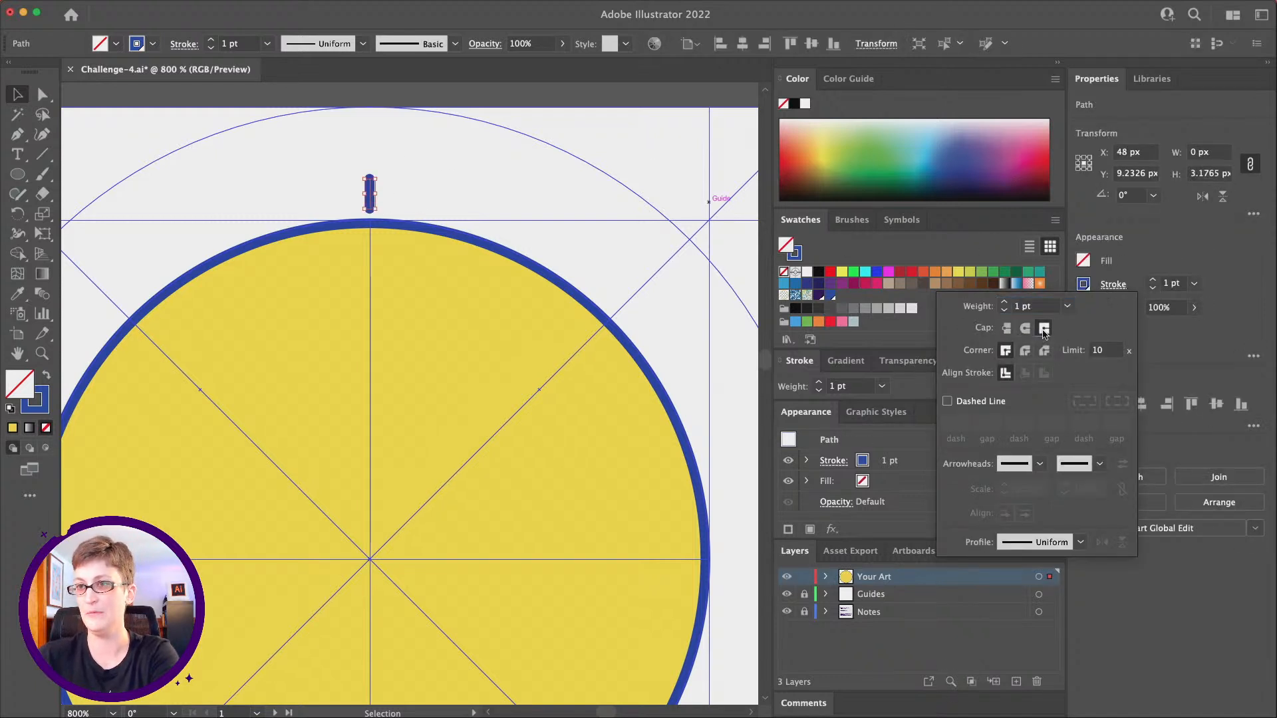
{"action": "left_click", "coordinate": [1008, 330]}
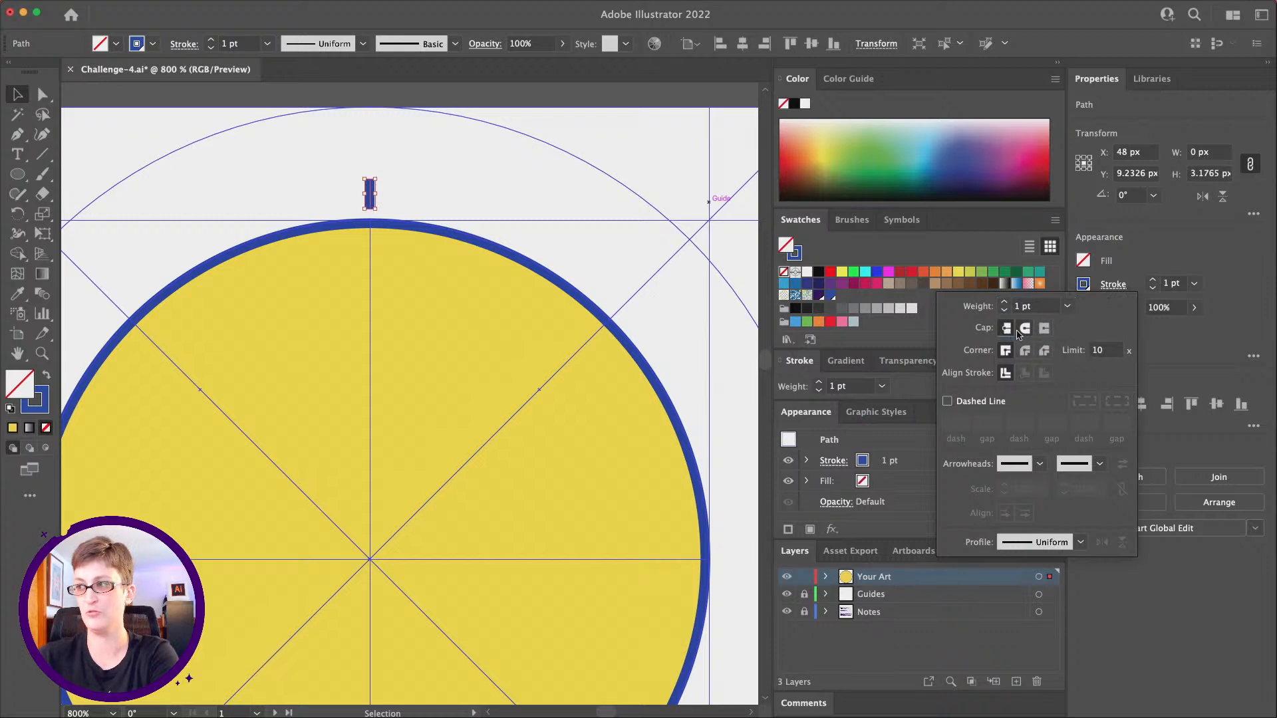
{"action": "left_click", "coordinate": [1024, 333]}
{"action": "left_click", "coordinate": [398, 204]}
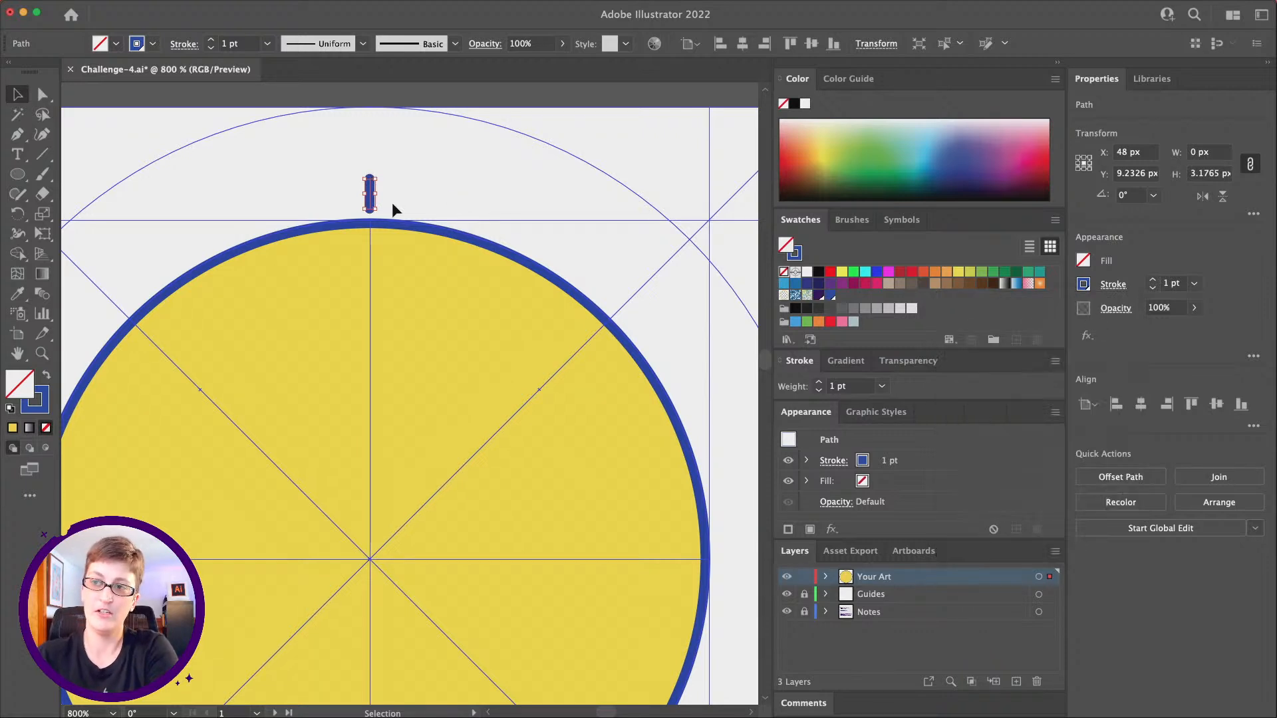
- Move the short line straight up to about Y 8.8 px and apply a Radial repeat to it
{"action": "left_click", "coordinate": [385, 202]}
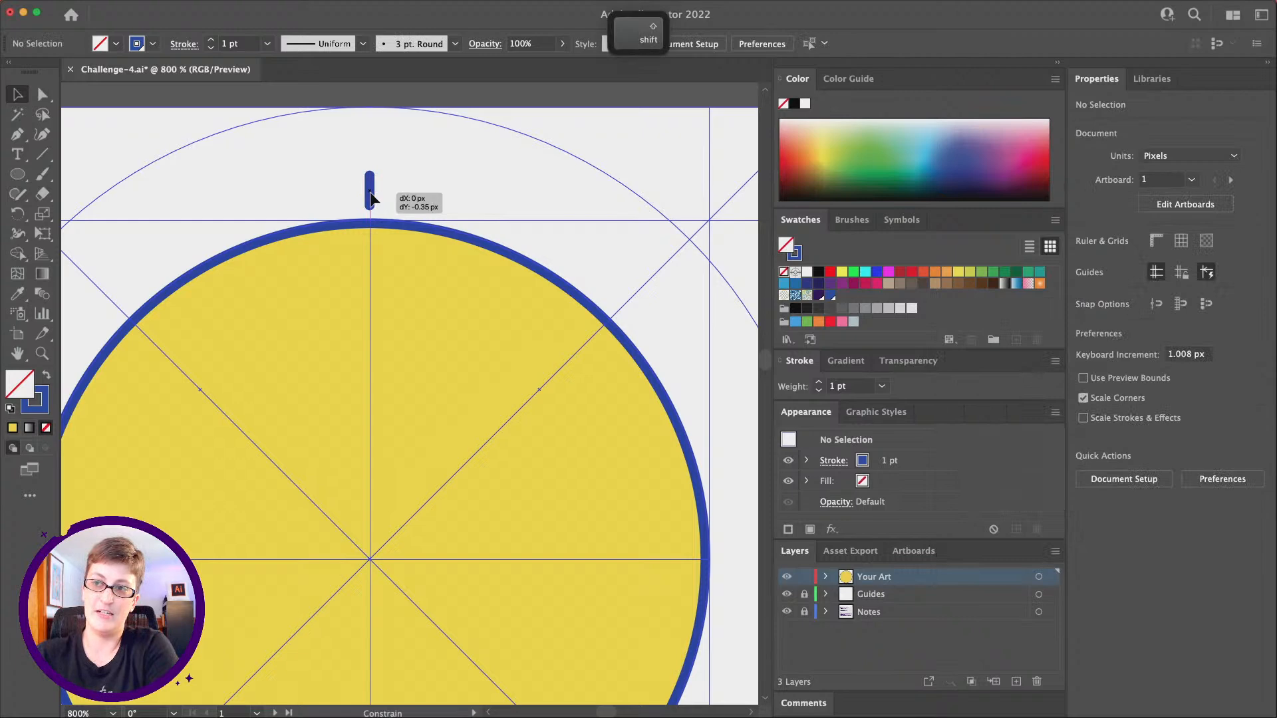
{"action": "left_click", "coordinate": [370, 195], "text": "alt"}
{"action": "left_click", "coordinate": [42, 353]}
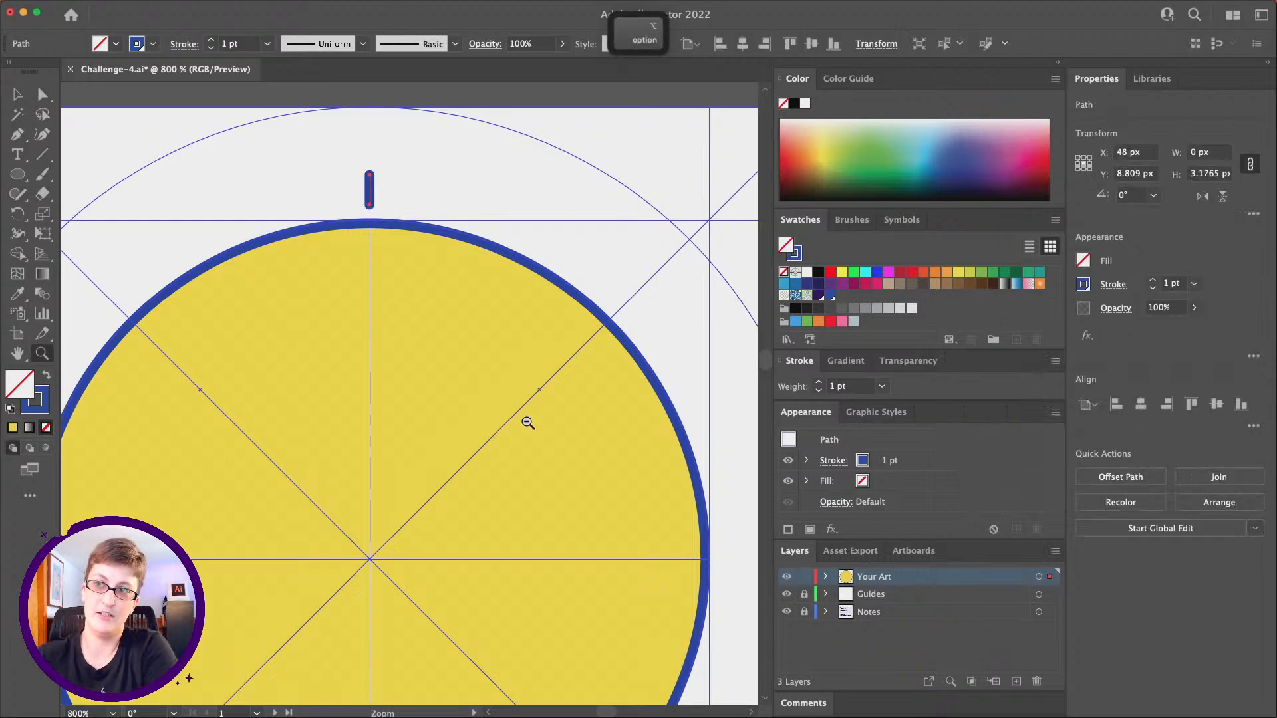
{"action": "left_click", "coordinate": [512, 429], "text": "alt"}
{"action": "left_click", "coordinate": [402, 434], "text": "alt"}
{"action": "left_click", "coordinate": [371, 420], "text": "alt"}
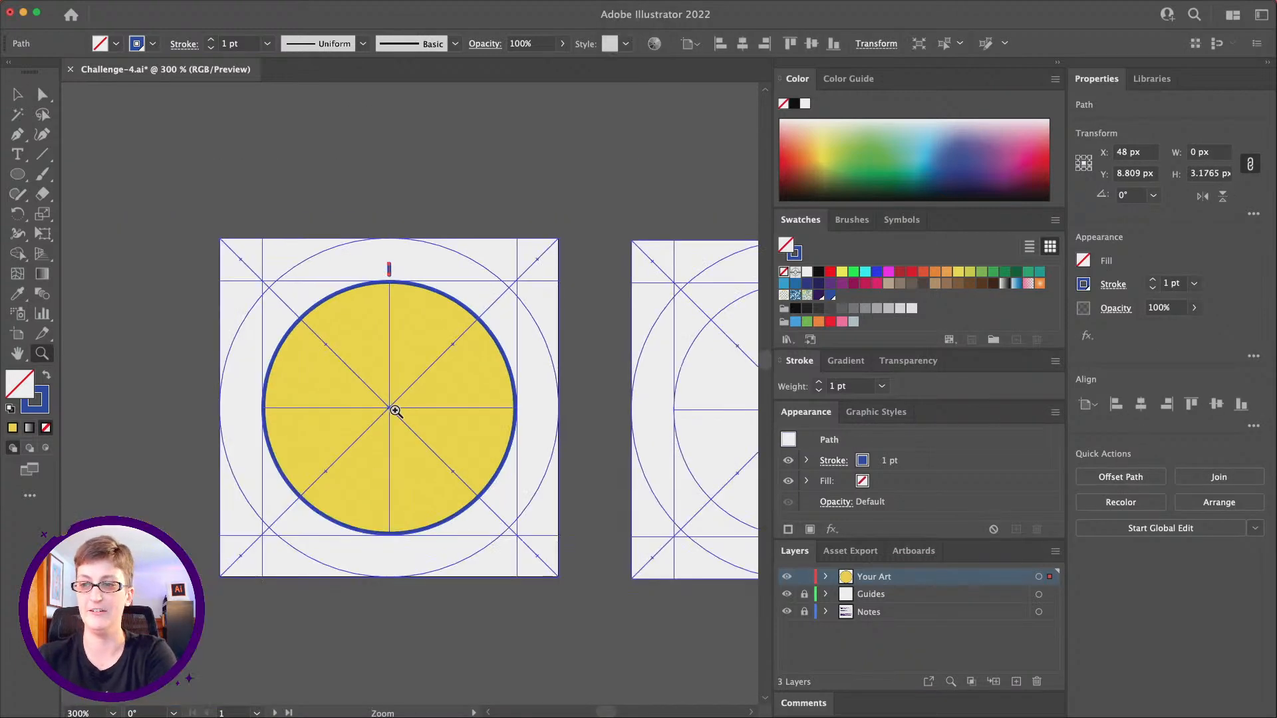
{"action": "left_click", "coordinate": [396, 411]}
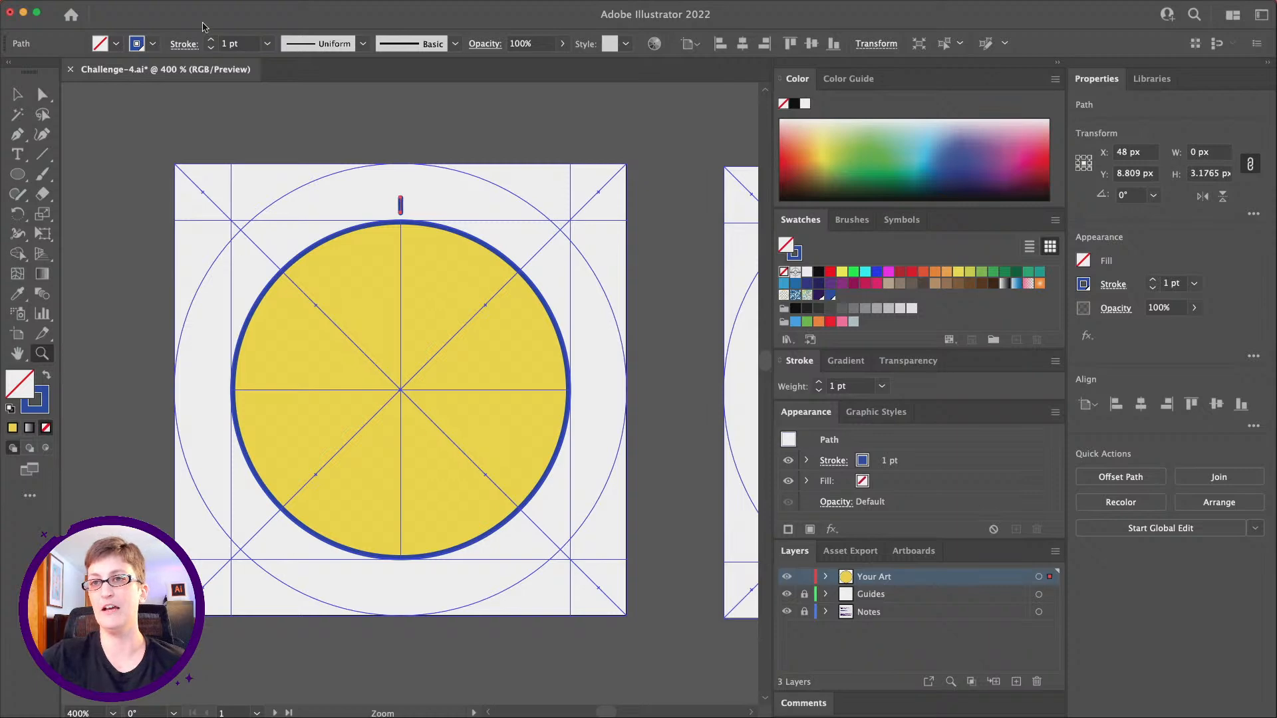
{"action": "left_click", "coordinate": [160, 7]}
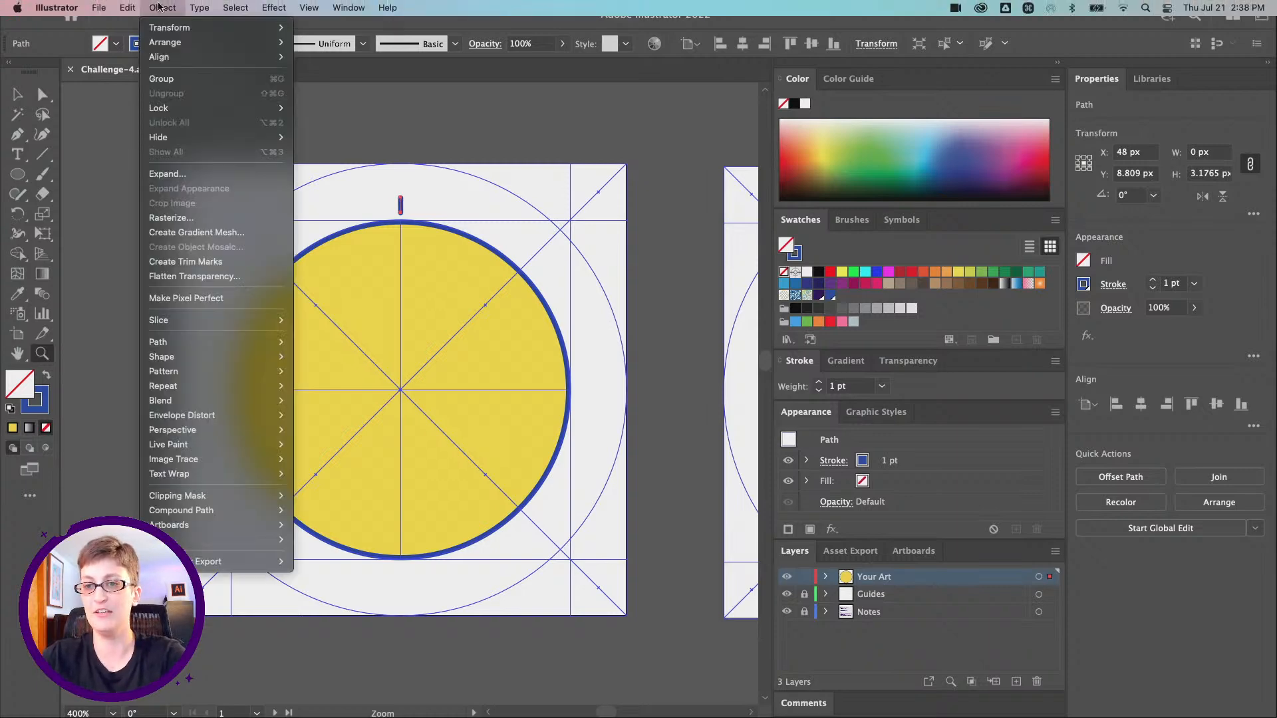
{"action": "left_click", "coordinate": [160, 7]}
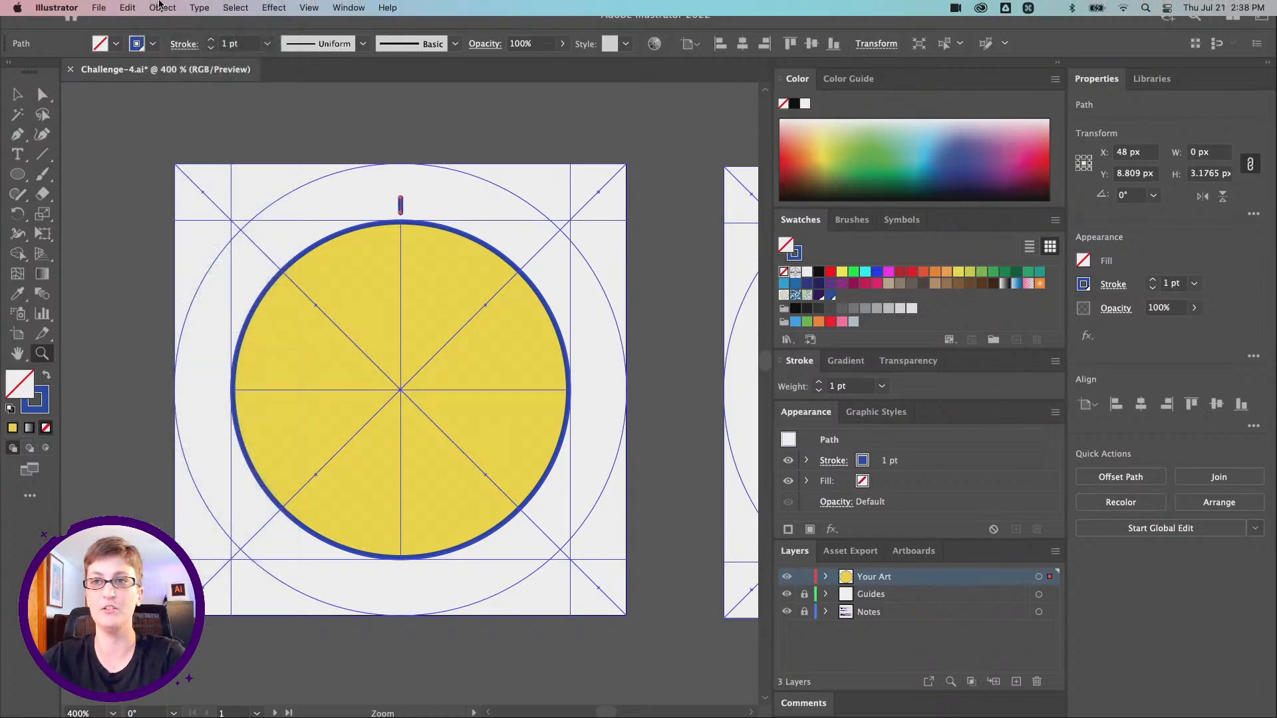
{"action": "left_click", "coordinate": [159, 7]}
{"action": "mouse_move", "coordinate": [243, 367]}
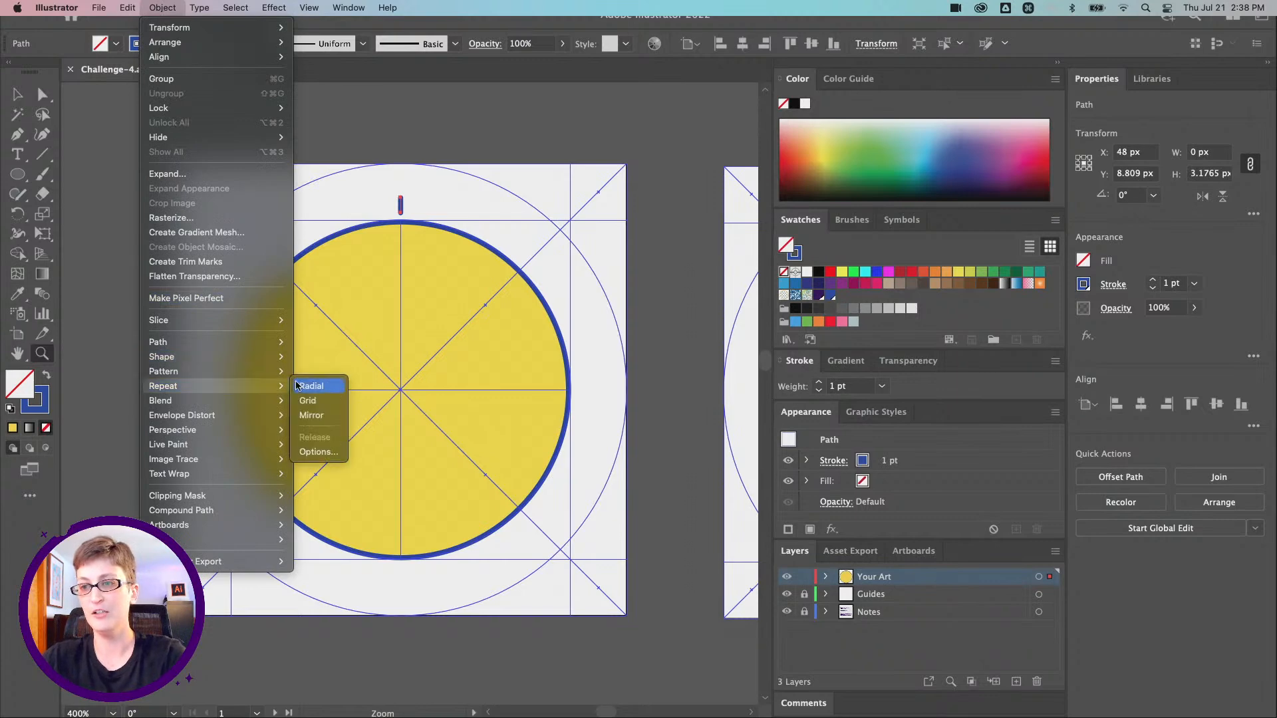
{"action": "left_click", "coordinate": [311, 385]}
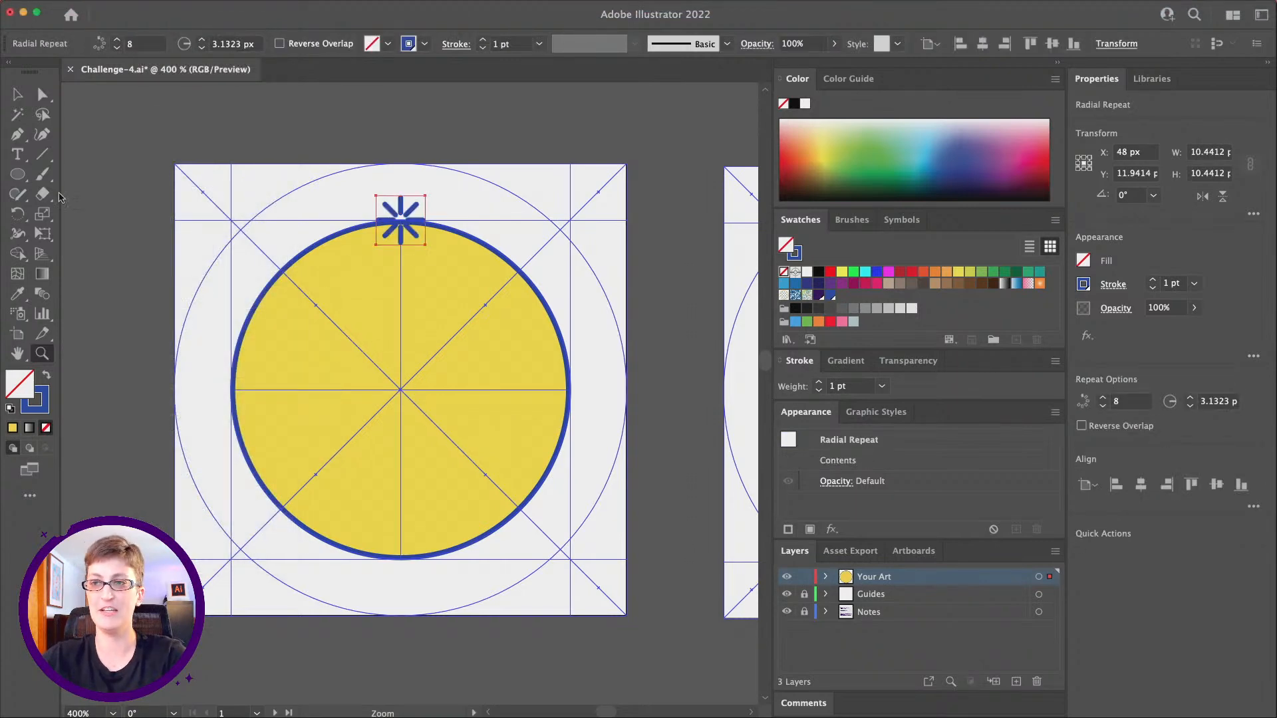
- Move the radial repeat to the centre of the yellow circle, at X 48 px, Y 48 px
{"action": "left_click", "coordinate": [403, 241]}
{"action": "left_click", "coordinate": [423, 459]}
{"action": "scroll", "coordinate": [422, 459], "scroll_direction": "down", "scroll_amount": 1}
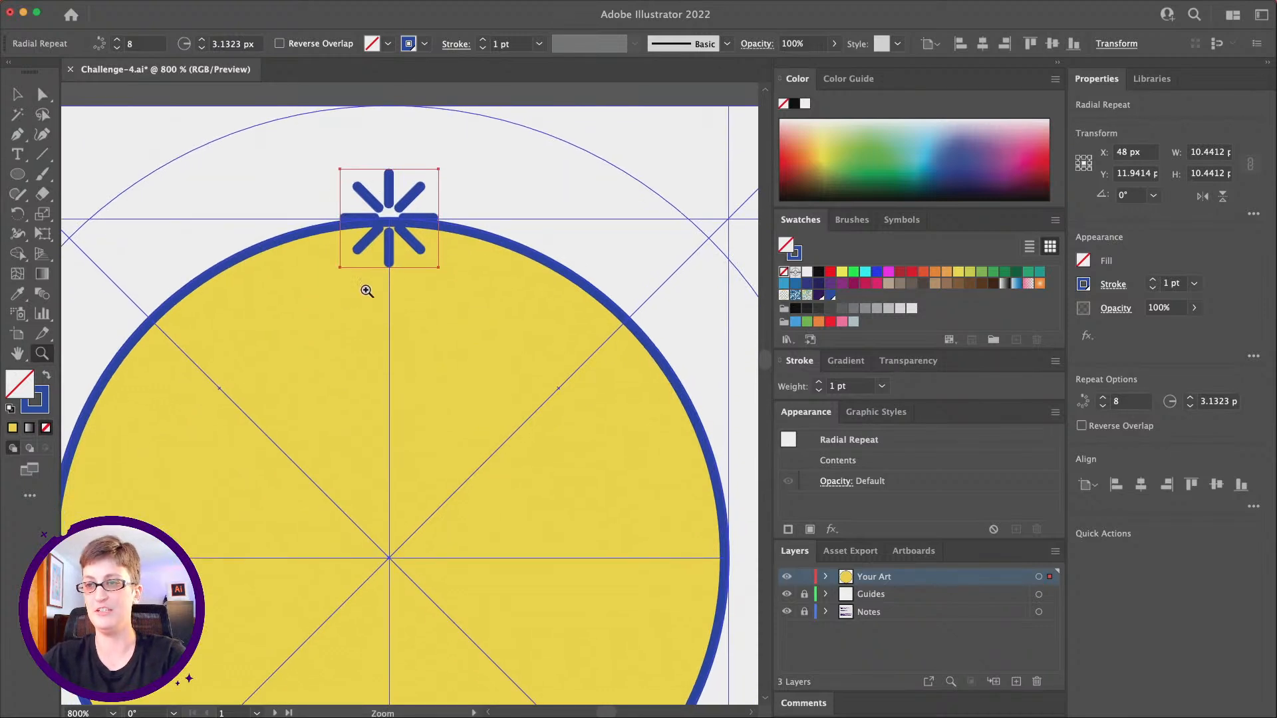
{"action": "key", "text": "alt"}
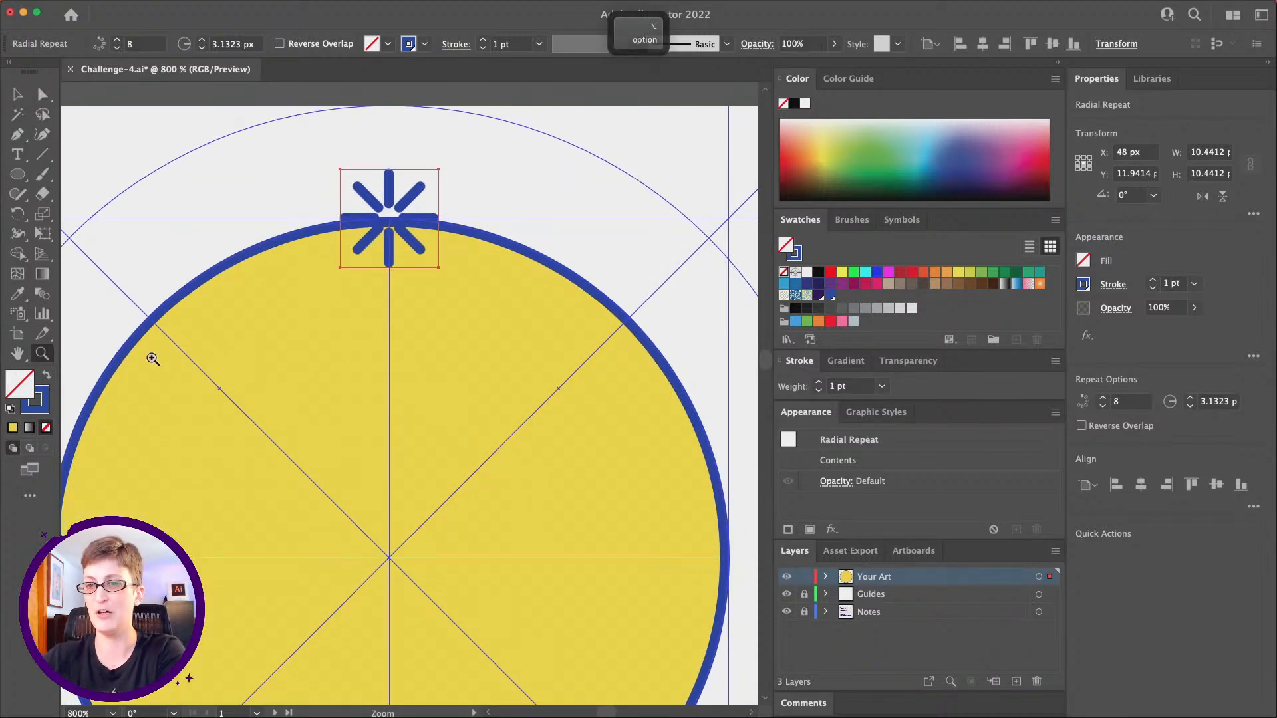
{"action": "scroll", "coordinate": [293, 340], "scroll_direction": "down", "scroll_amount": 1}
{"action": "left_click", "coordinate": [443, 381], "text": "alt"}
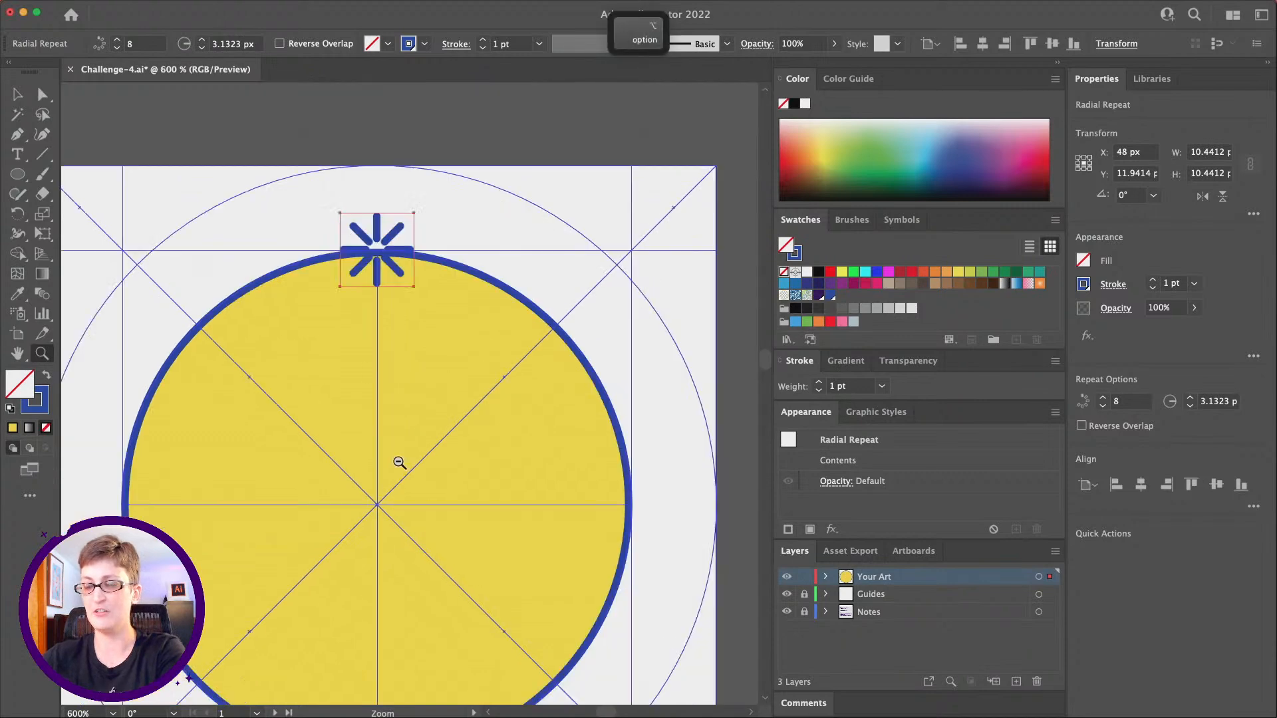
{"action": "left_click", "coordinate": [399, 462], "text": "alt"}
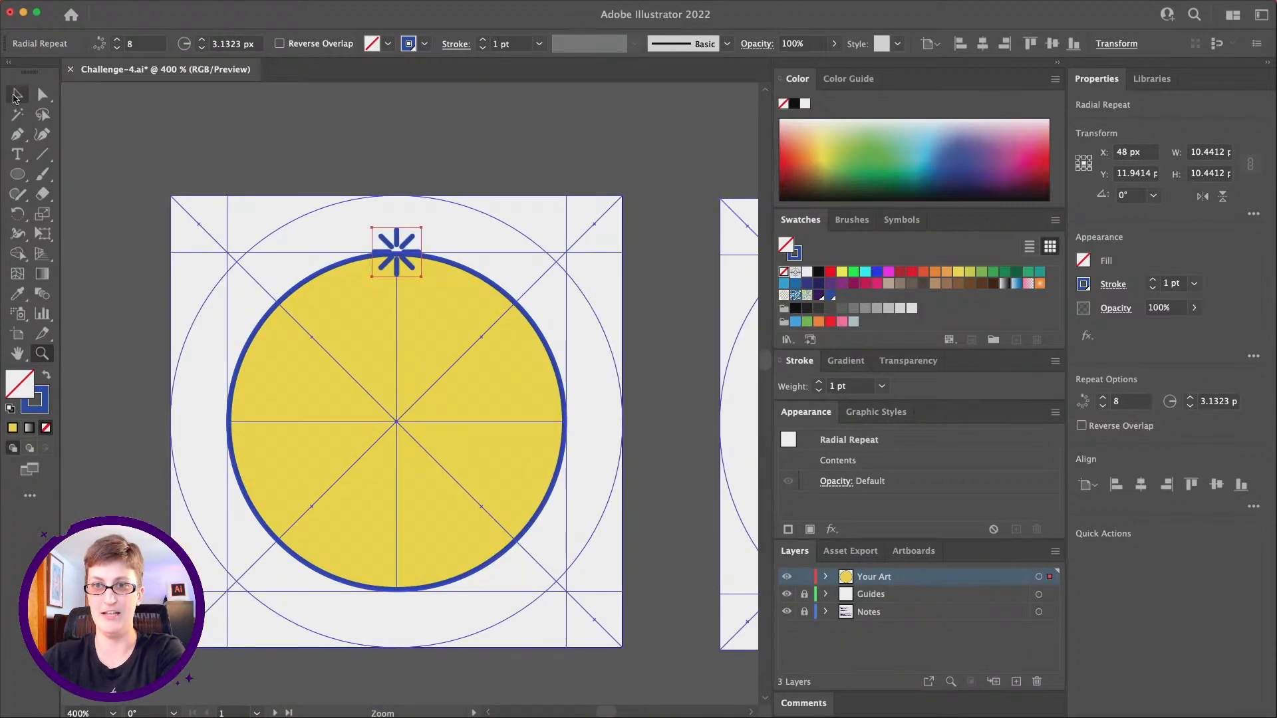
{"action": "left_click", "coordinate": [18, 98]}
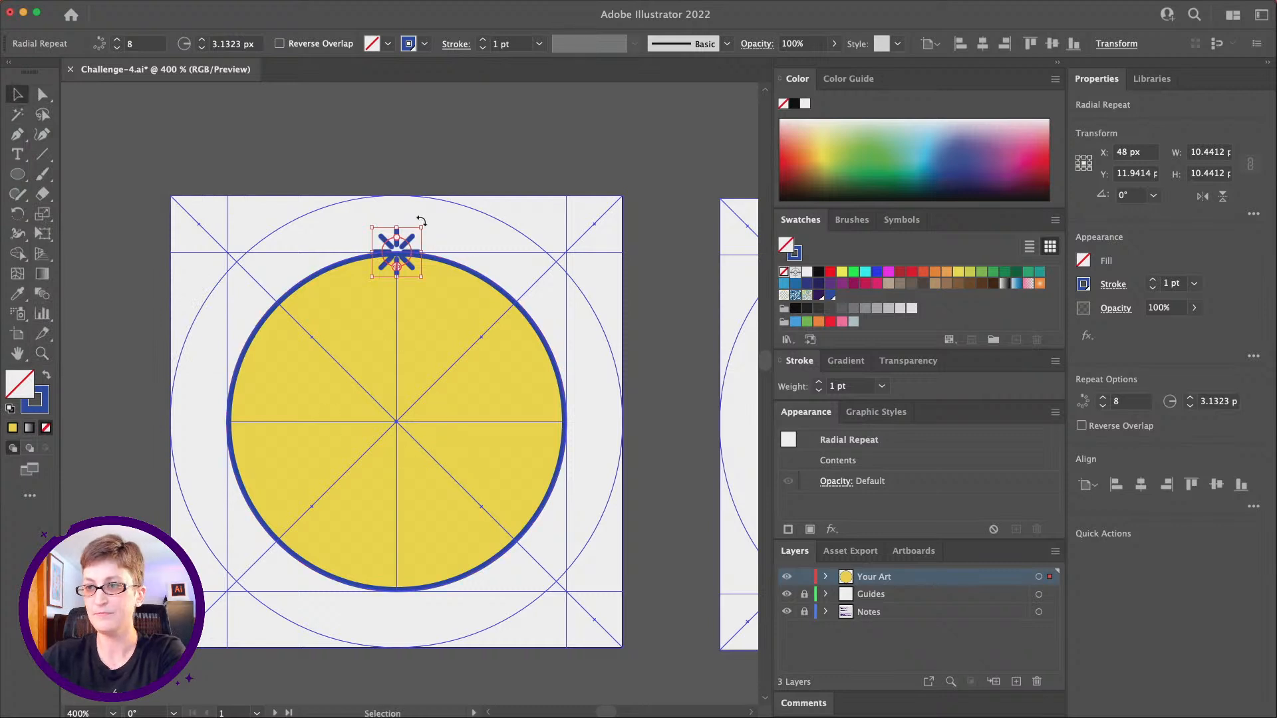
{"action": "left_click_drag", "start_coordinate": [408, 248], "coordinate": [405, 409]}
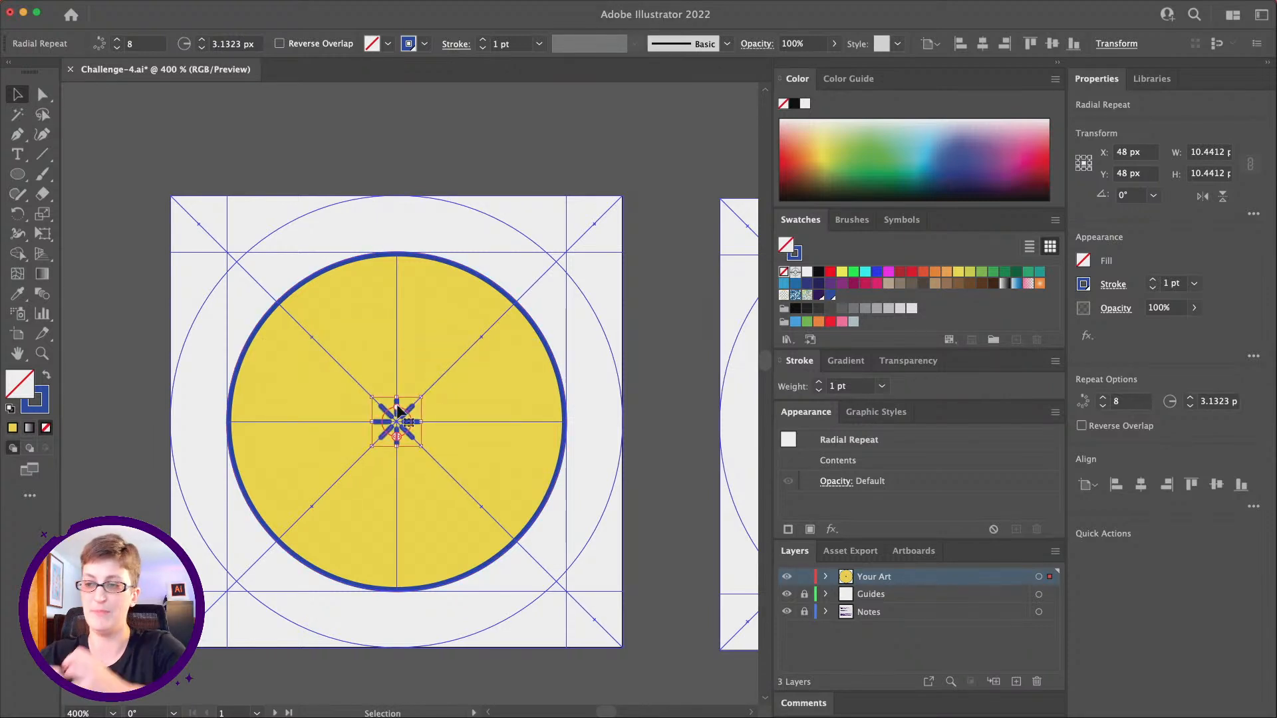
- Enlarge the radial repeat's radius to about 40.2 px, outside the circle, and increase its instances to 16
{"action": "left_click_drag", "start_coordinate": [397, 409], "coordinate": [396, 236]}
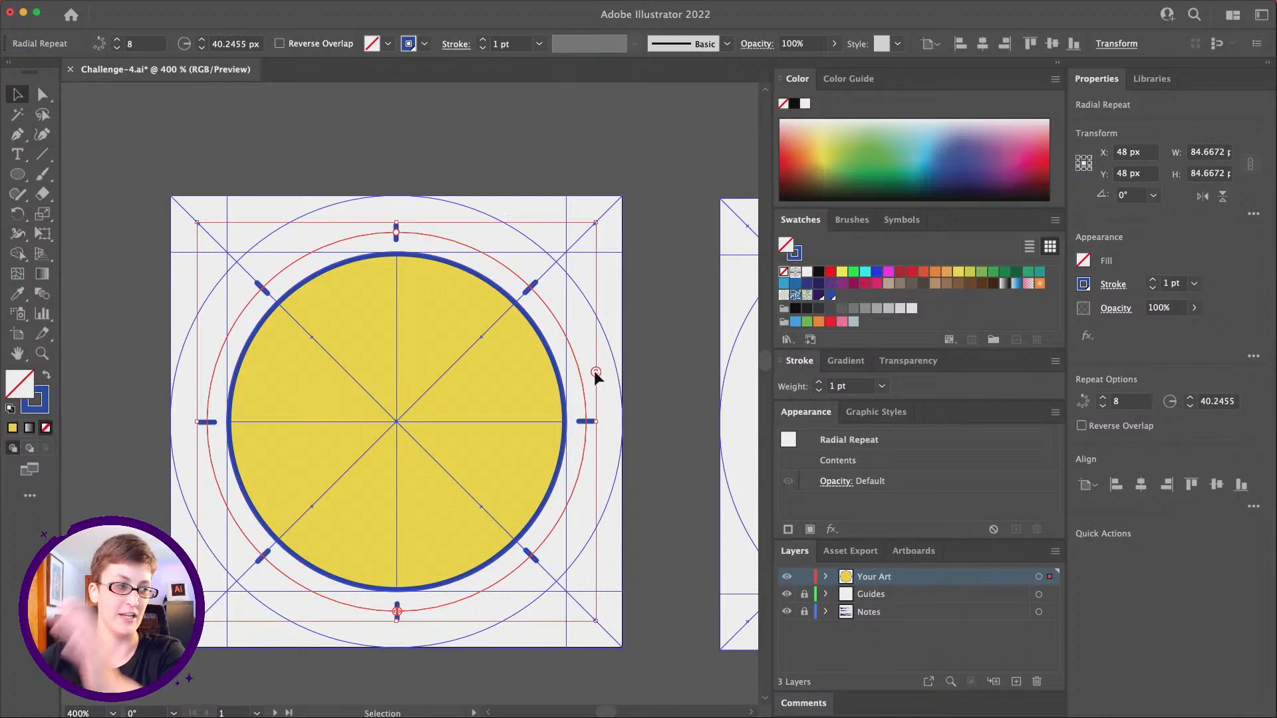
{"action": "left_click_drag", "start_coordinate": [594, 372], "coordinate": [591, 318]}
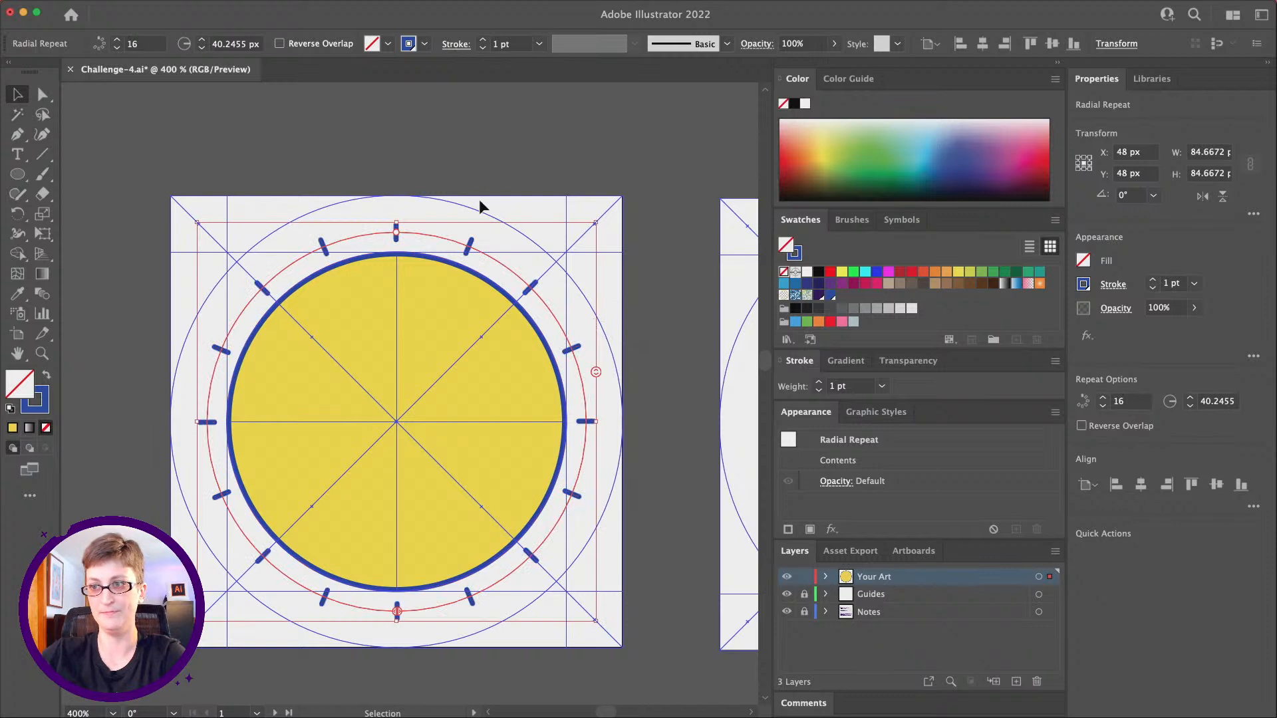
- Scale the sun and its rays down together to about 47.4 px and position them at about X 39.2 px, Y 39.2 px
{"action": "left_click", "coordinate": [470, 165]}
{"action": "scroll", "coordinate": [543, 432], "scroll_direction": "down", "scroll_amount": 3}
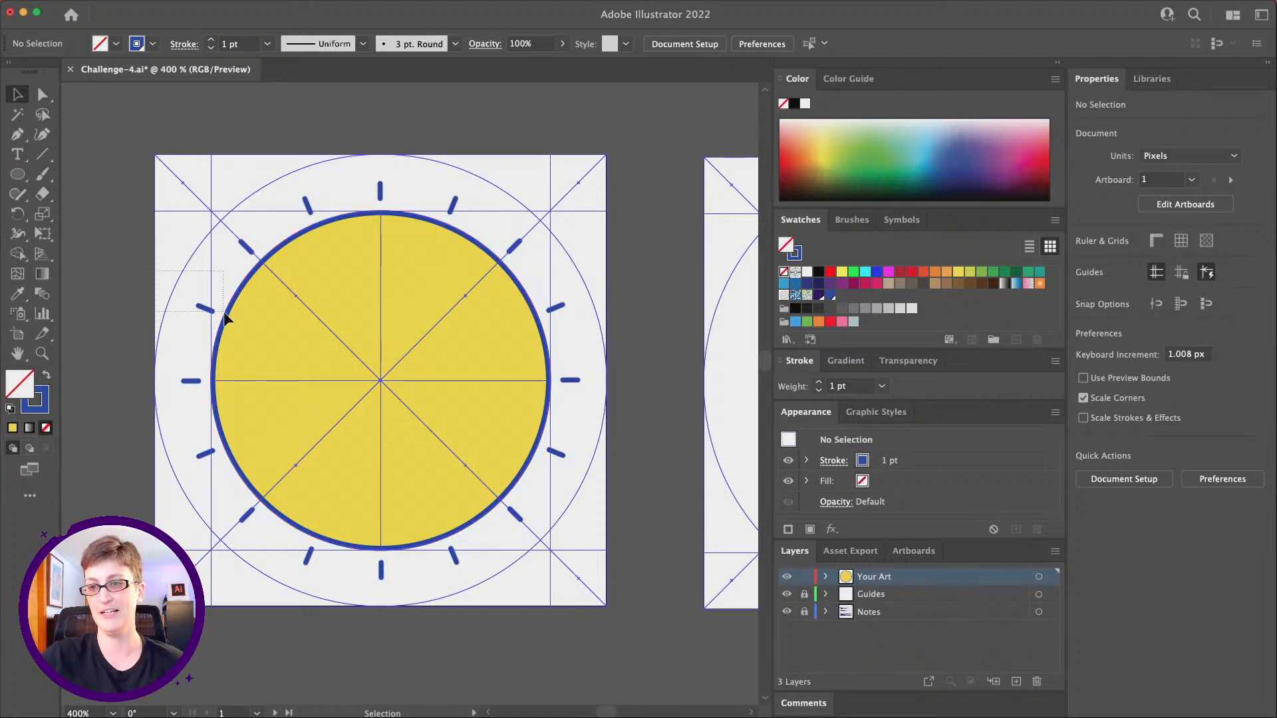
{"action": "key", "text": "super+a"}
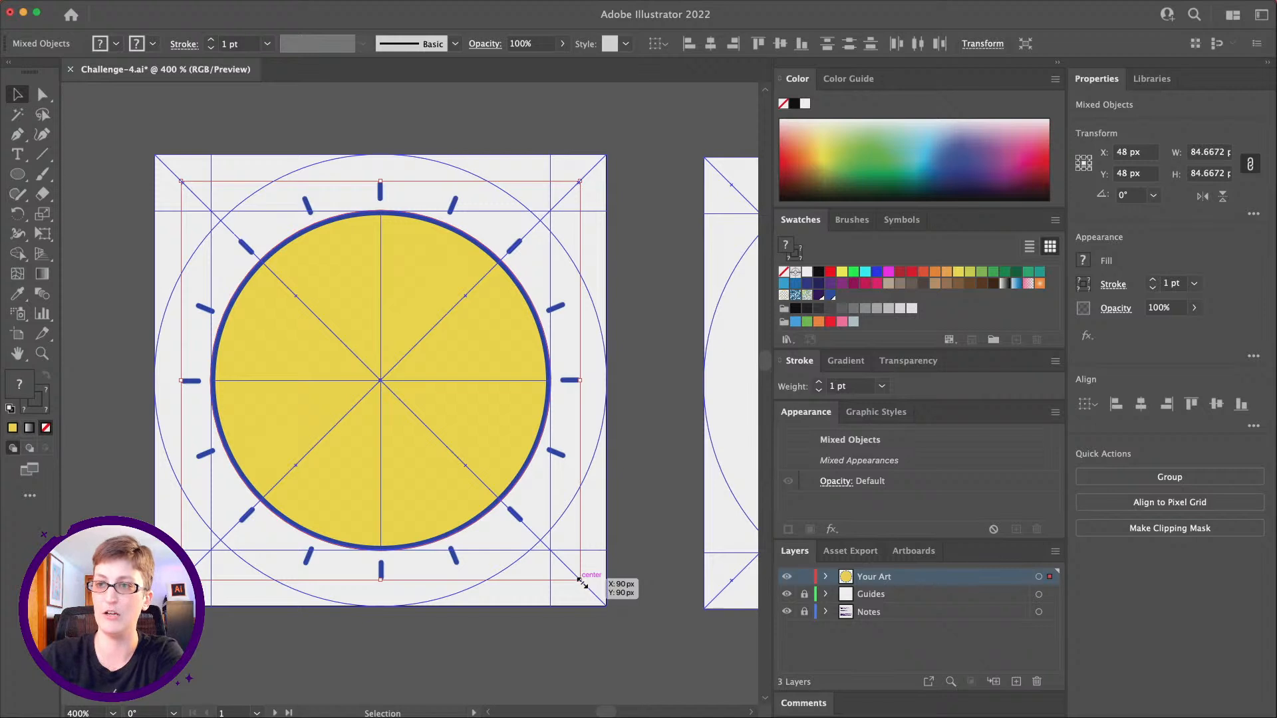
{"action": "left_click_drag", "start_coordinate": [583, 583], "coordinate": [385, 385]}
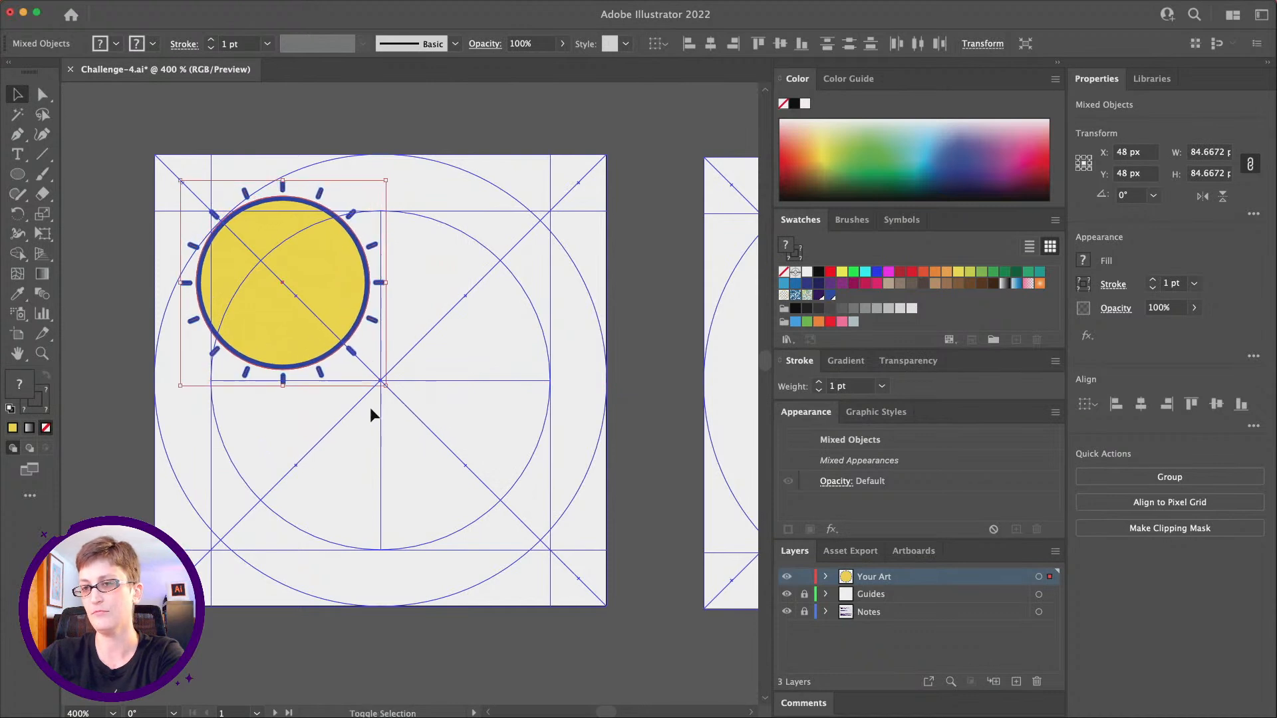
{"action": "left_click_drag", "start_coordinate": [320, 261], "coordinate": [369, 311]}
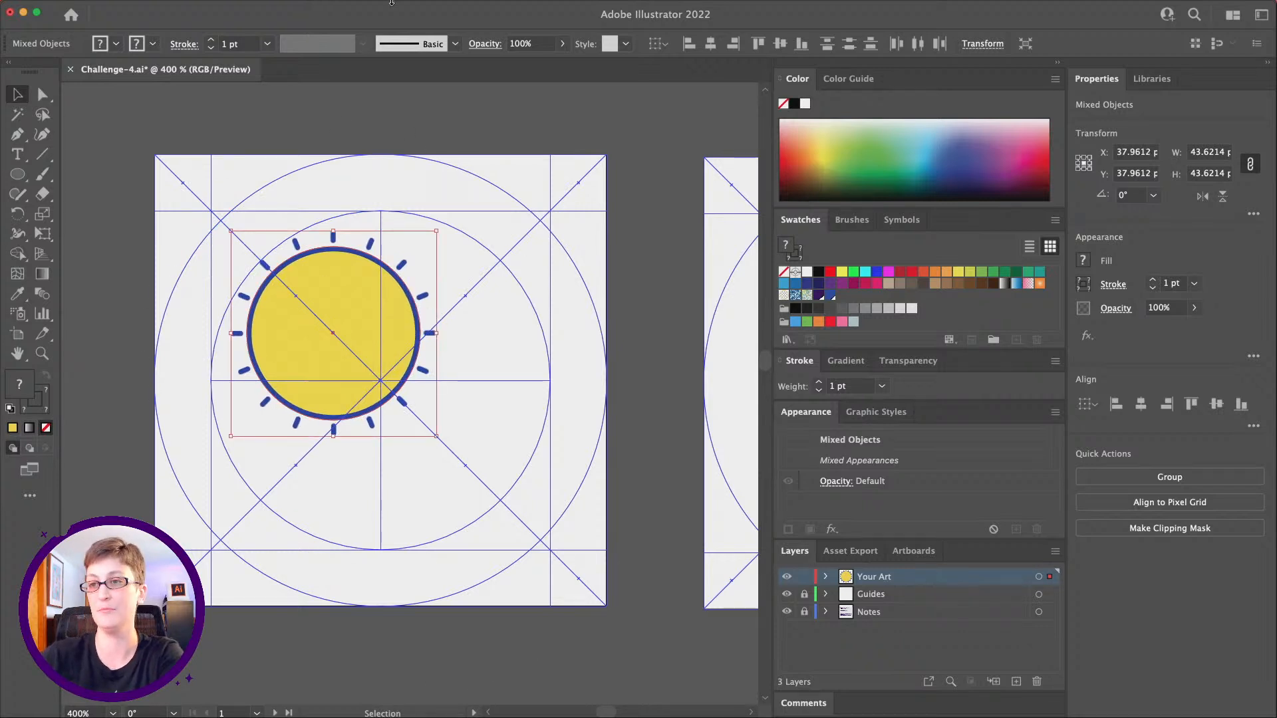
{"action": "left_click_drag", "start_coordinate": [436, 436], "coordinate": [458, 456]}
{"action": "left_click_drag", "start_coordinate": [280, 313], "coordinate": [278, 313]}
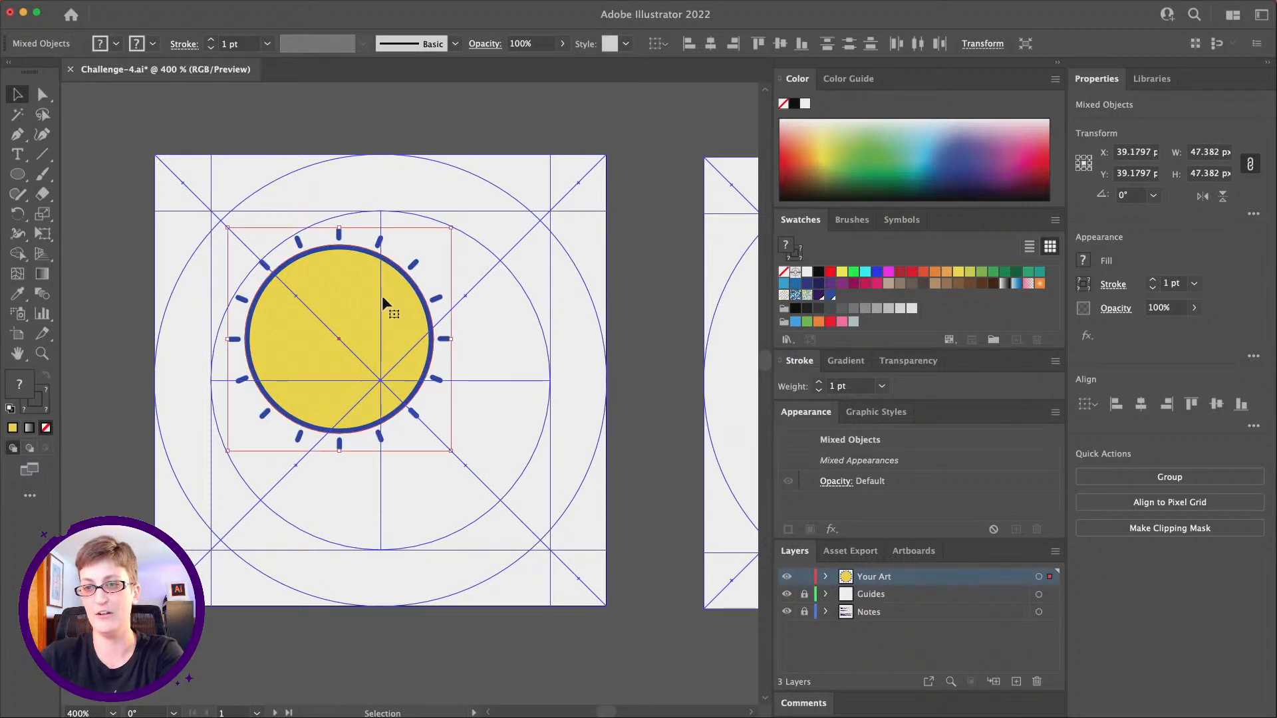
{"action": "left_click", "coordinate": [103, 249]}
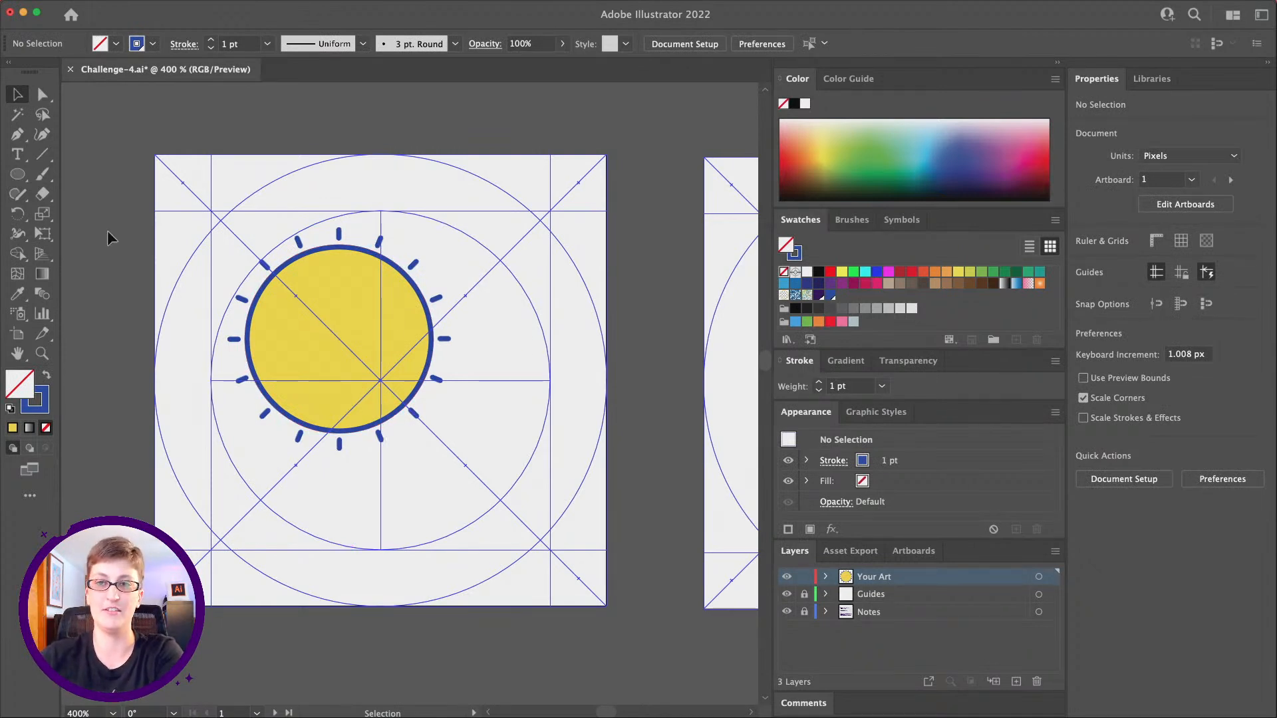
- Draw a circle about 95.6 px in diameter from the centre of the first artboard, following the outer guide circle
{"action": "scroll", "coordinate": [350, 374], "scroll_direction": "down", "scroll_amount": 2}
{"action": "scroll", "coordinate": [350, 374], "scroll_direction": "left", "scroll_amount": 2}
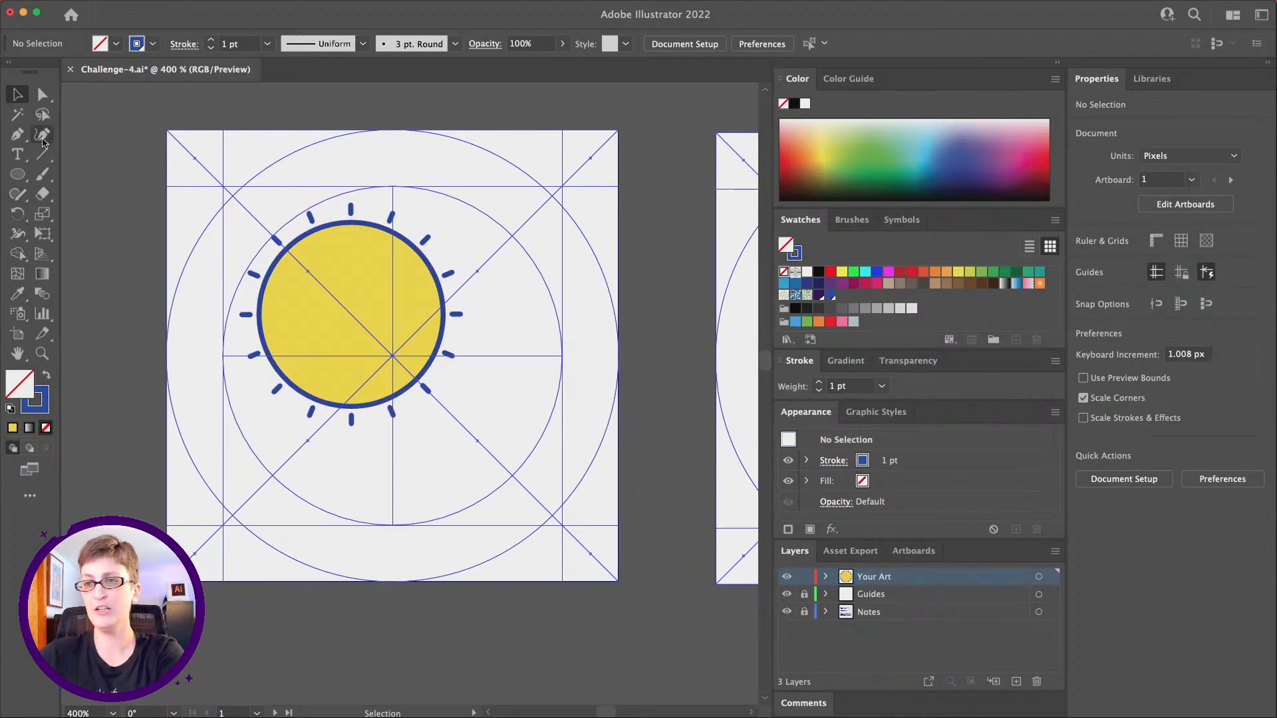
{"action": "scroll", "coordinate": [219, 488], "scroll_direction": "left", "scroll_amount": 2}
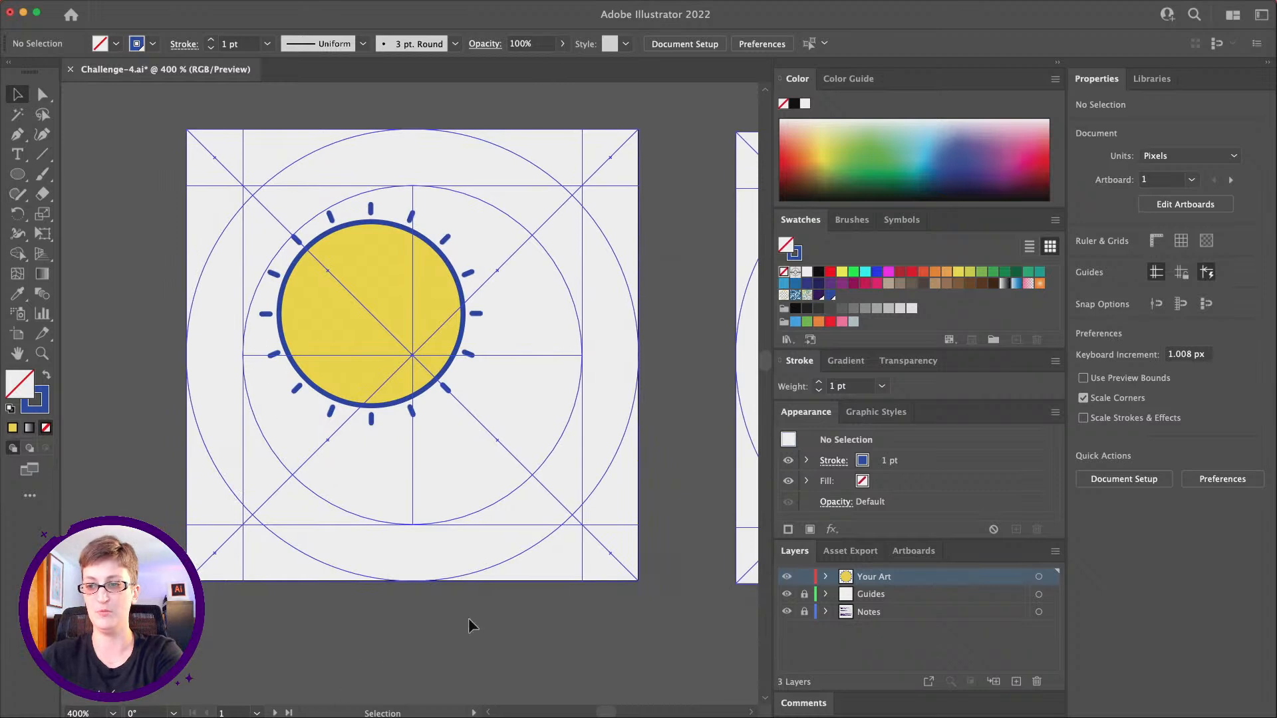
{"action": "scroll", "coordinate": [430, 629], "scroll_direction": "left", "scroll_amount": 2}
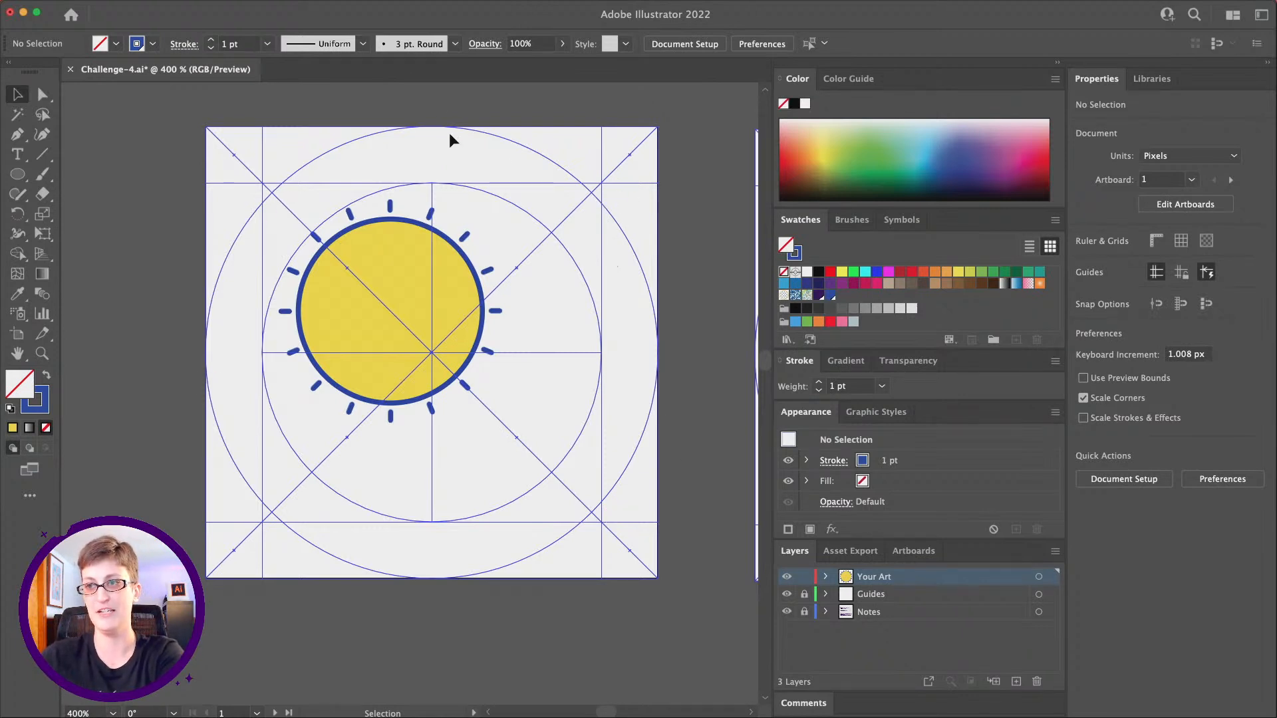
{"action": "key", "text": "l"}
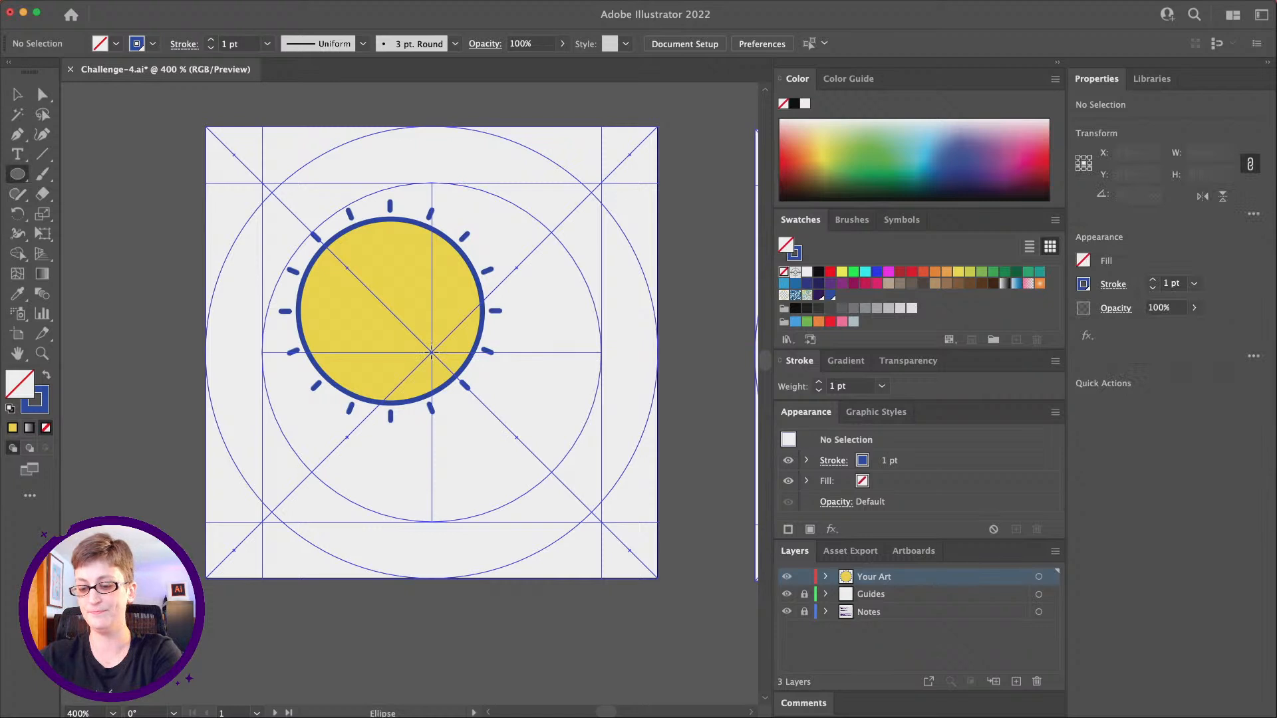
{"action": "left_click_drag", "start_coordinate": [431, 353], "coordinate": [585, 125]}
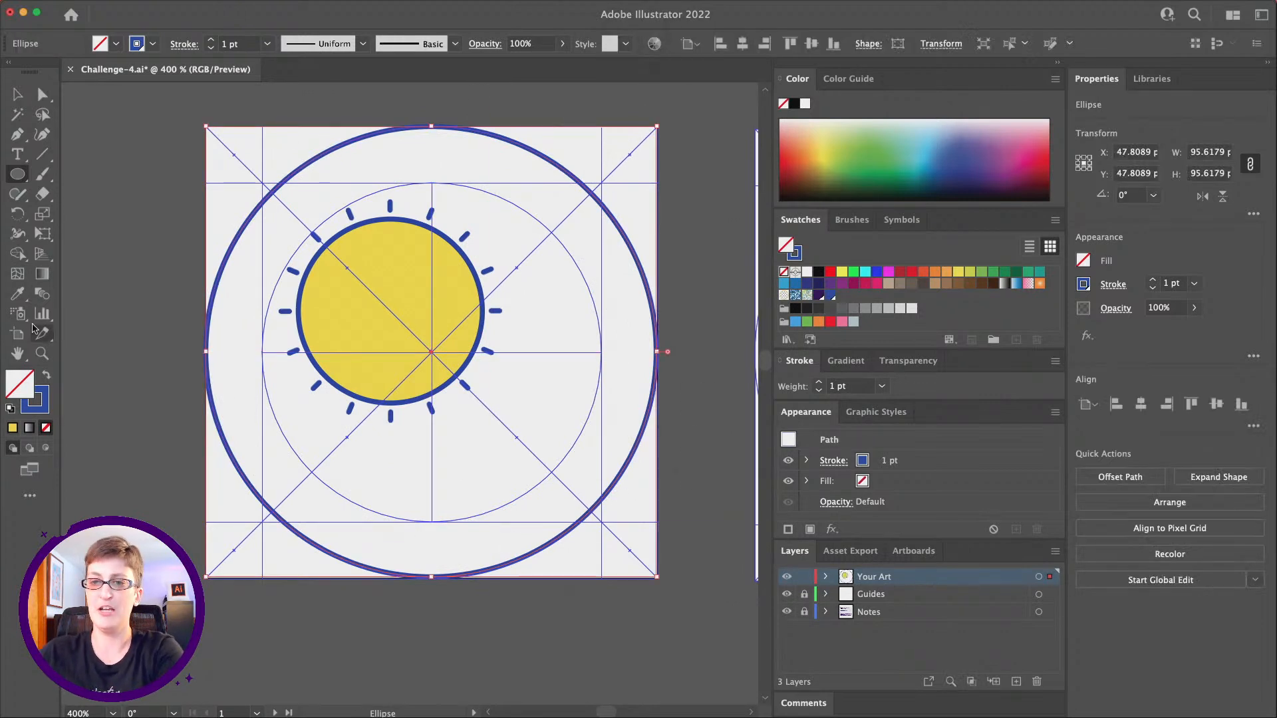
- Swap the large circle's stroke and fill so it is solid blue without an outline, and send it to the back
{"action": "left_click", "coordinate": [46, 376]}
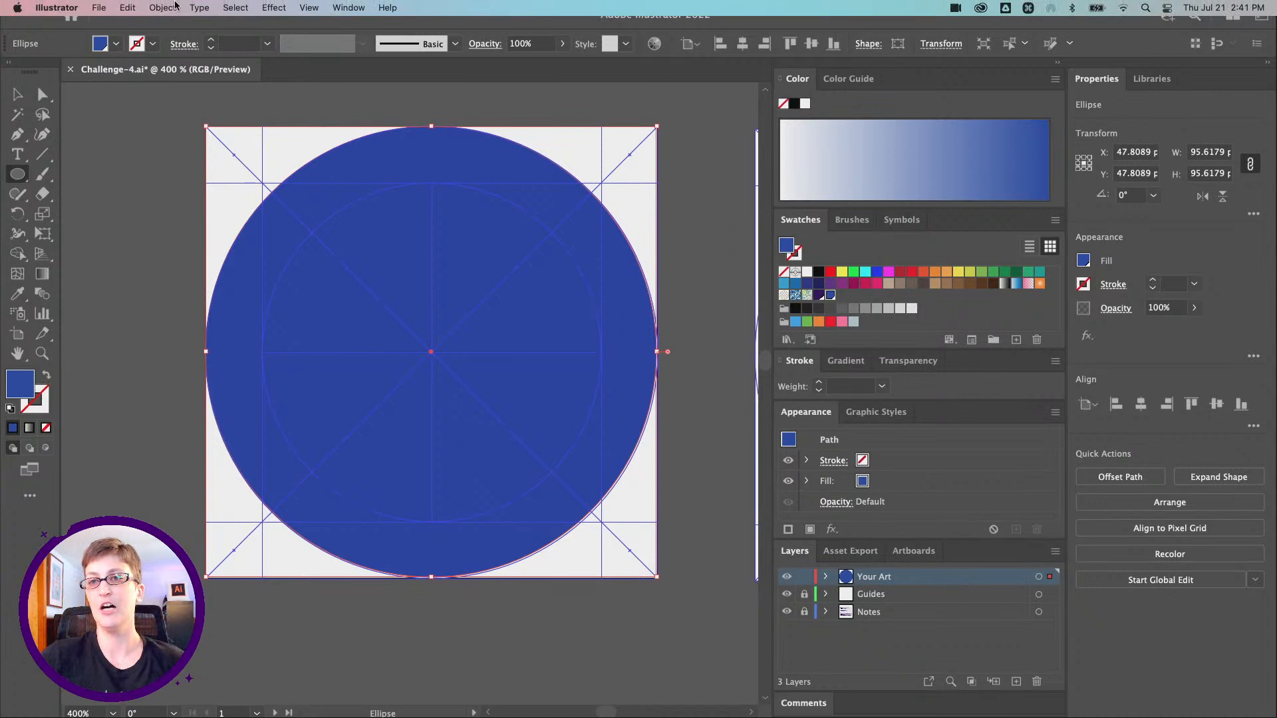
{"action": "left_click", "coordinate": [169, 8]}
{"action": "mouse_move", "coordinate": [181, 41]}
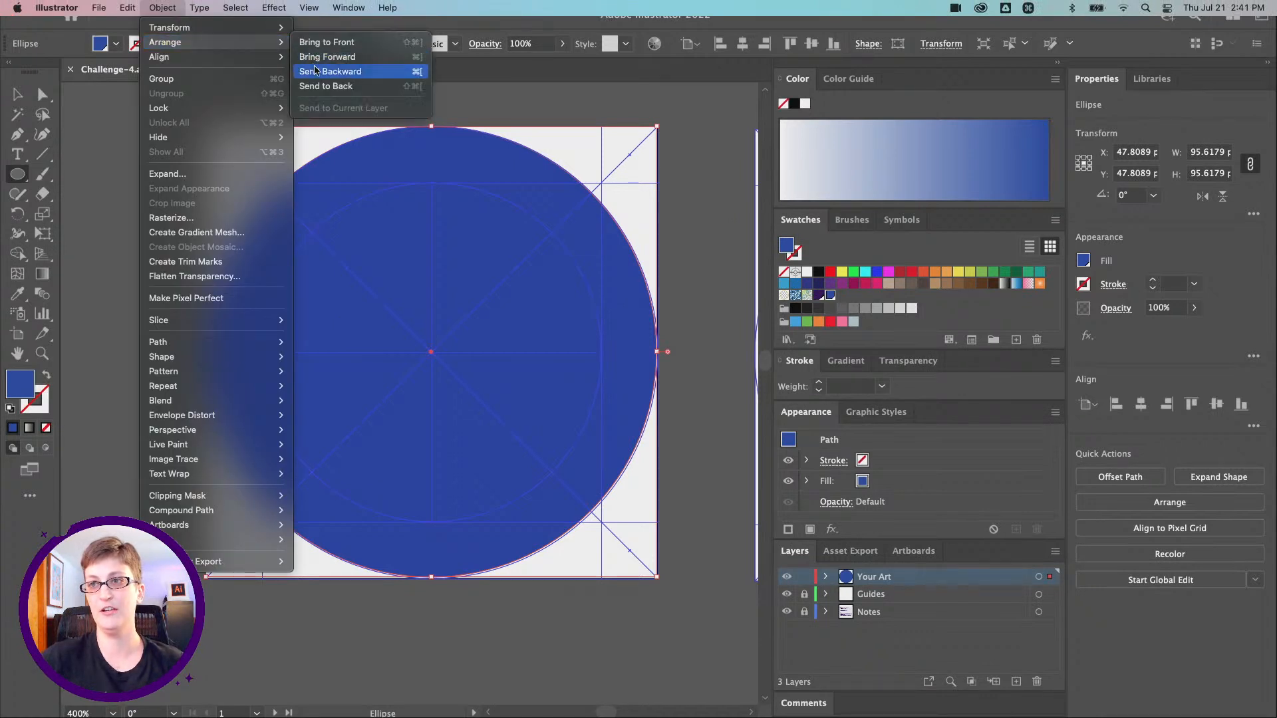
{"action": "left_click", "coordinate": [324, 86]}
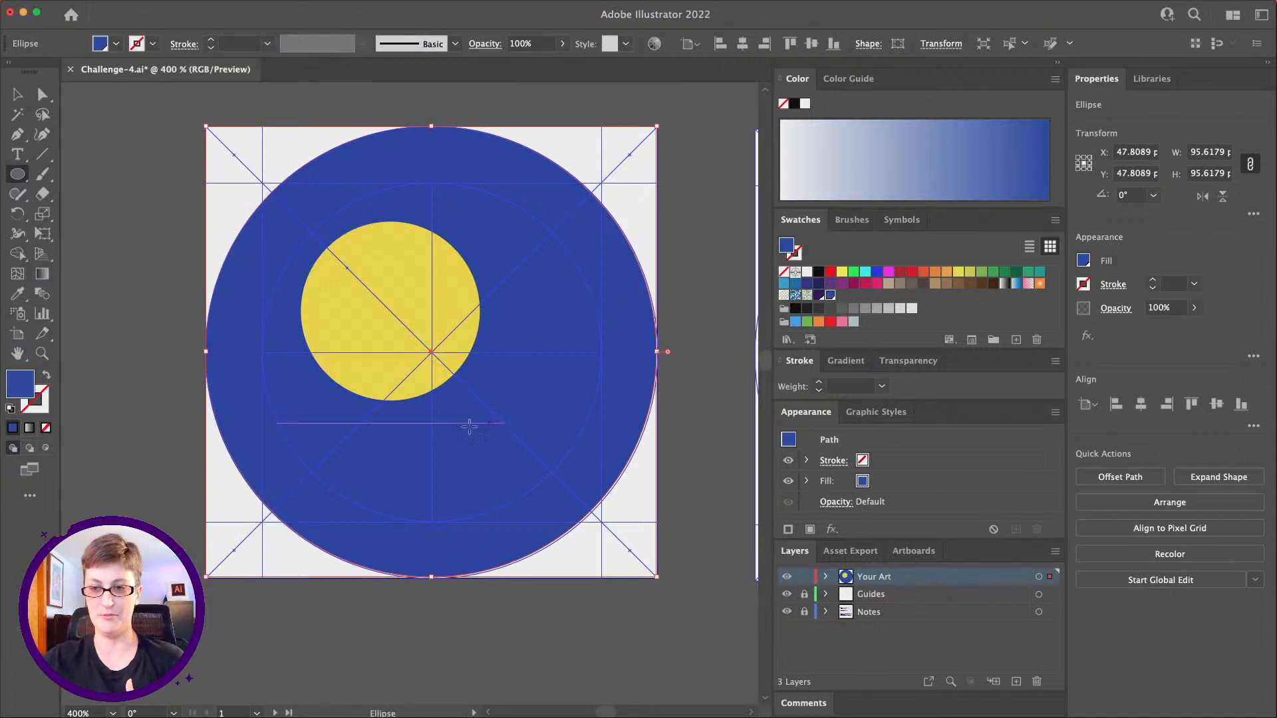
- Change the large background circle's fill to the light periwinkle blue aeb6ff
{"action": "double_click", "coordinate": [17, 391]}
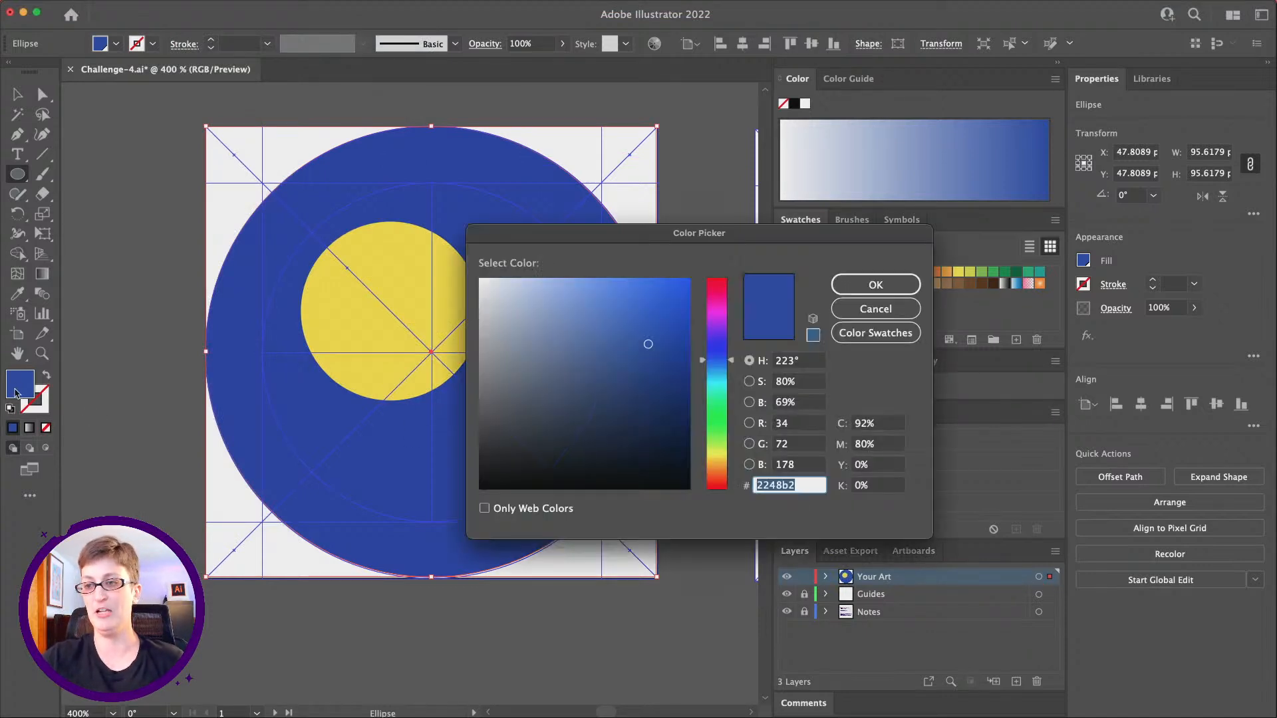
{"action": "left_click_drag", "start_coordinate": [629, 353], "coordinate": [564, 277]}
{"action": "left_click_drag", "start_coordinate": [708, 359], "coordinate": [706, 353]}
{"action": "left_click", "coordinate": [873, 286]}
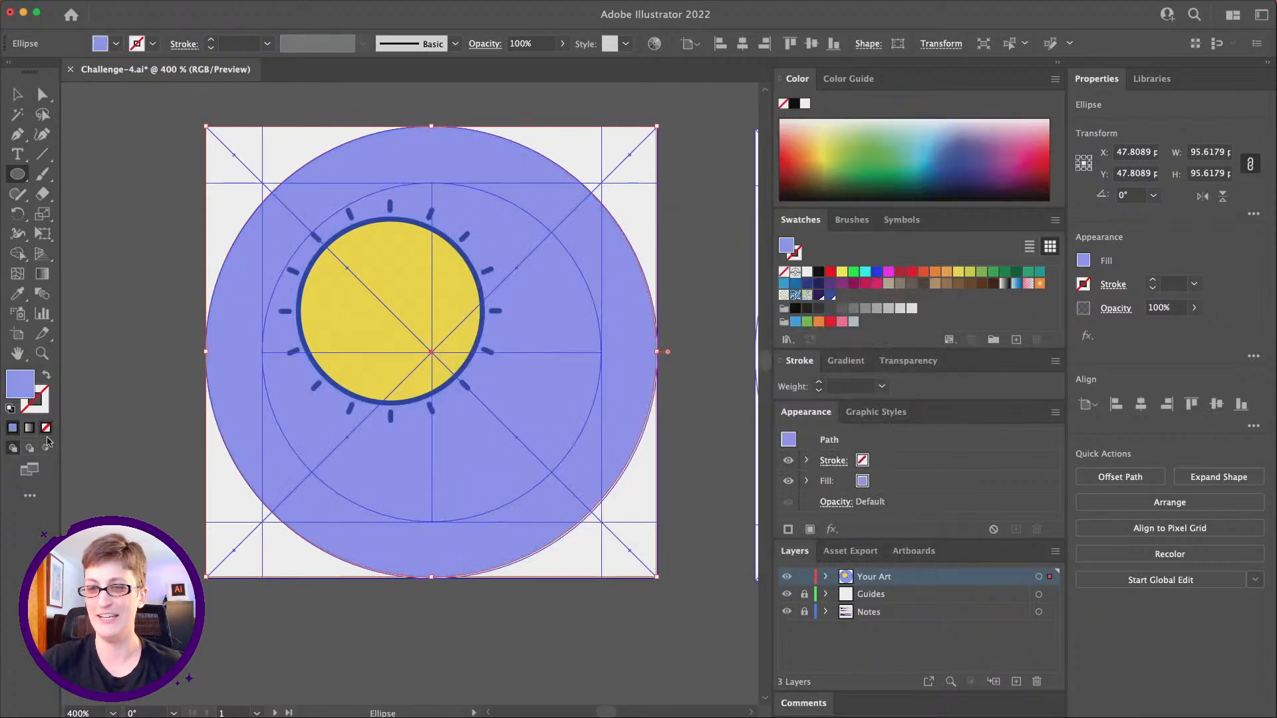
{"action": "double_click", "coordinate": [29, 389]}
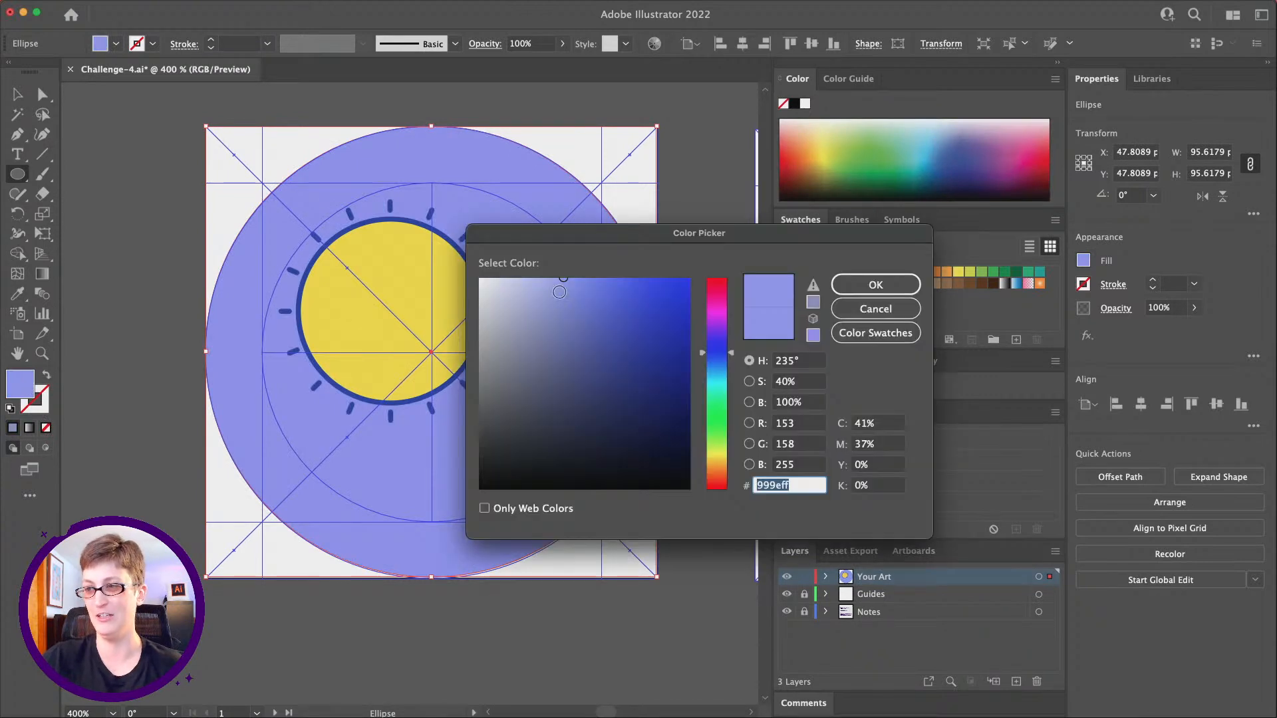
{"action": "left_click_drag", "start_coordinate": [563, 279], "coordinate": [548, 276]}
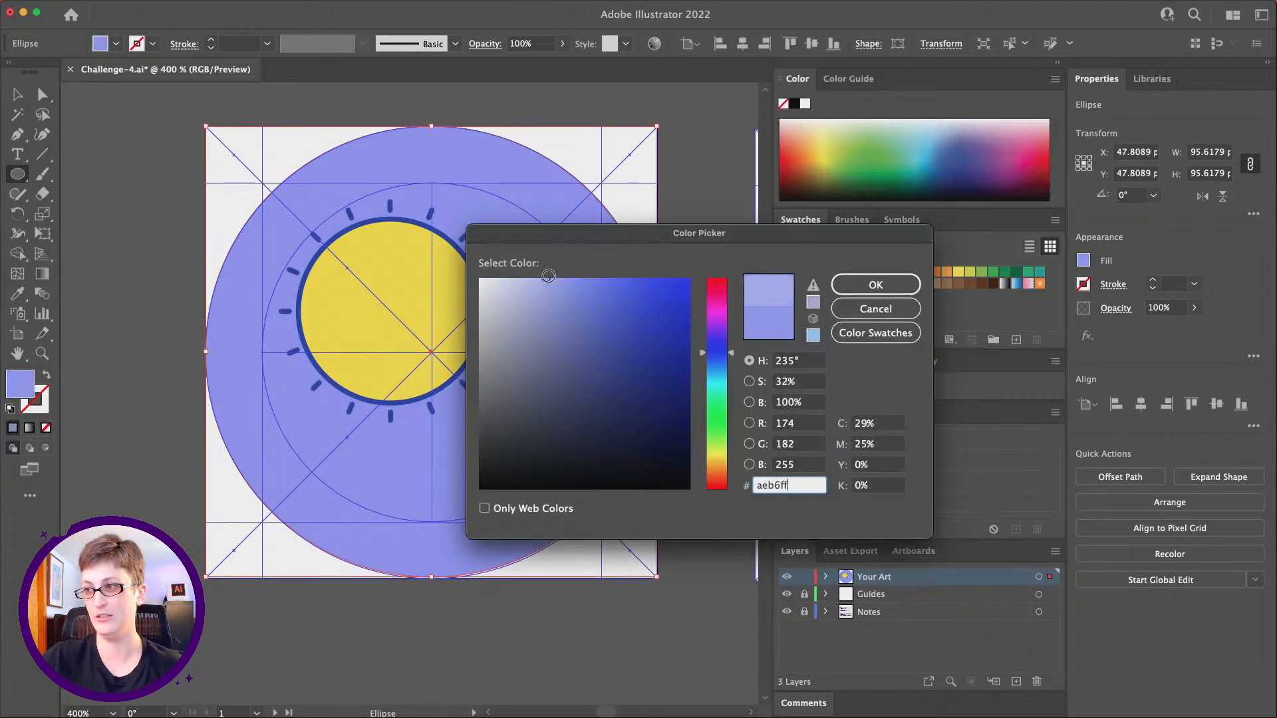
{"action": "left_click", "coordinate": [872, 286]}
- Enlarge the background circle slightly to 96 px so it matches the outer guide circle, and deselect it
{"action": "left_click", "coordinate": [17, 94]}
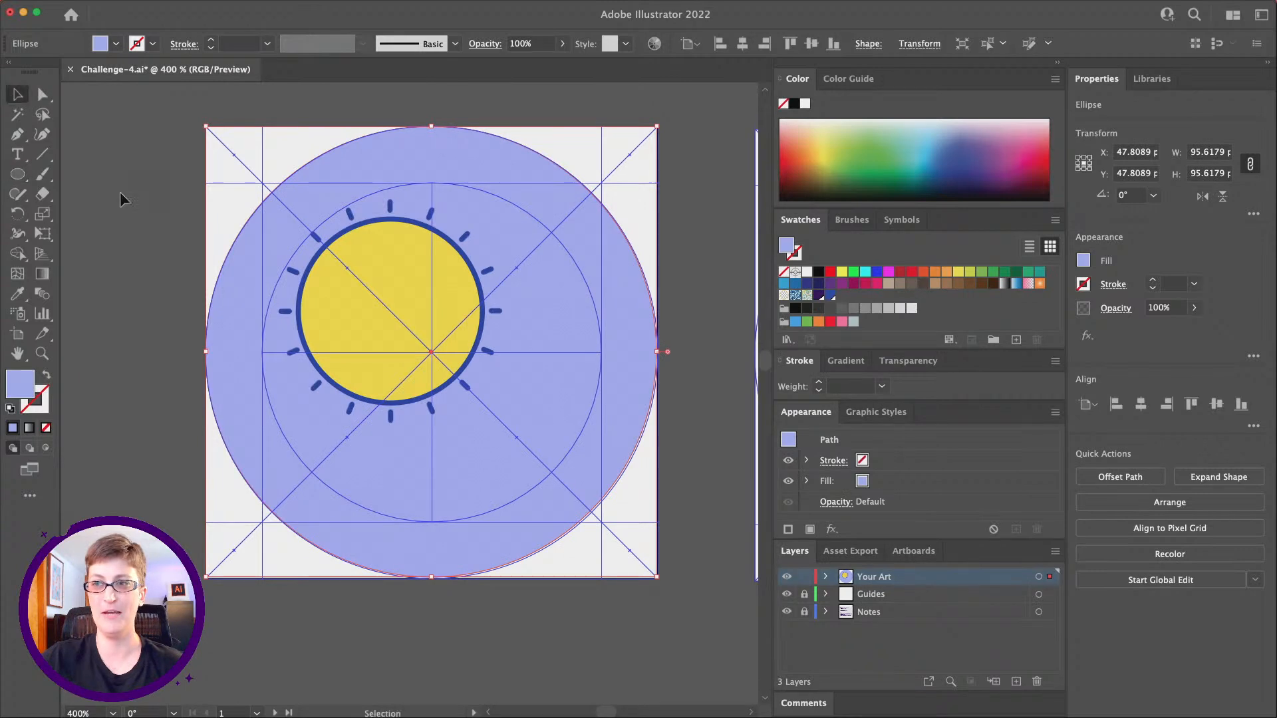
{"action": "left_click", "coordinate": [450, 633]}
{"action": "left_click", "coordinate": [595, 440]}
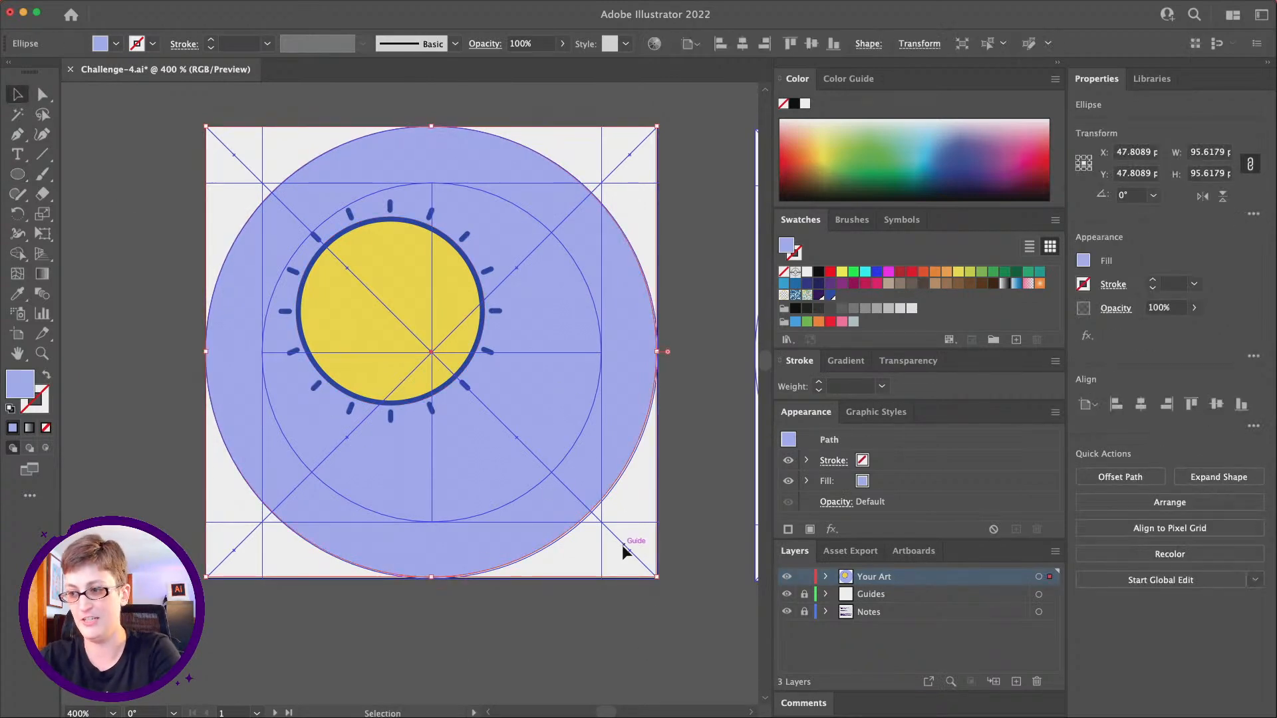
{"action": "left_click_drag", "start_coordinate": [657, 578], "coordinate": [658, 579]}
{"action": "left_click", "coordinate": [609, 625]}
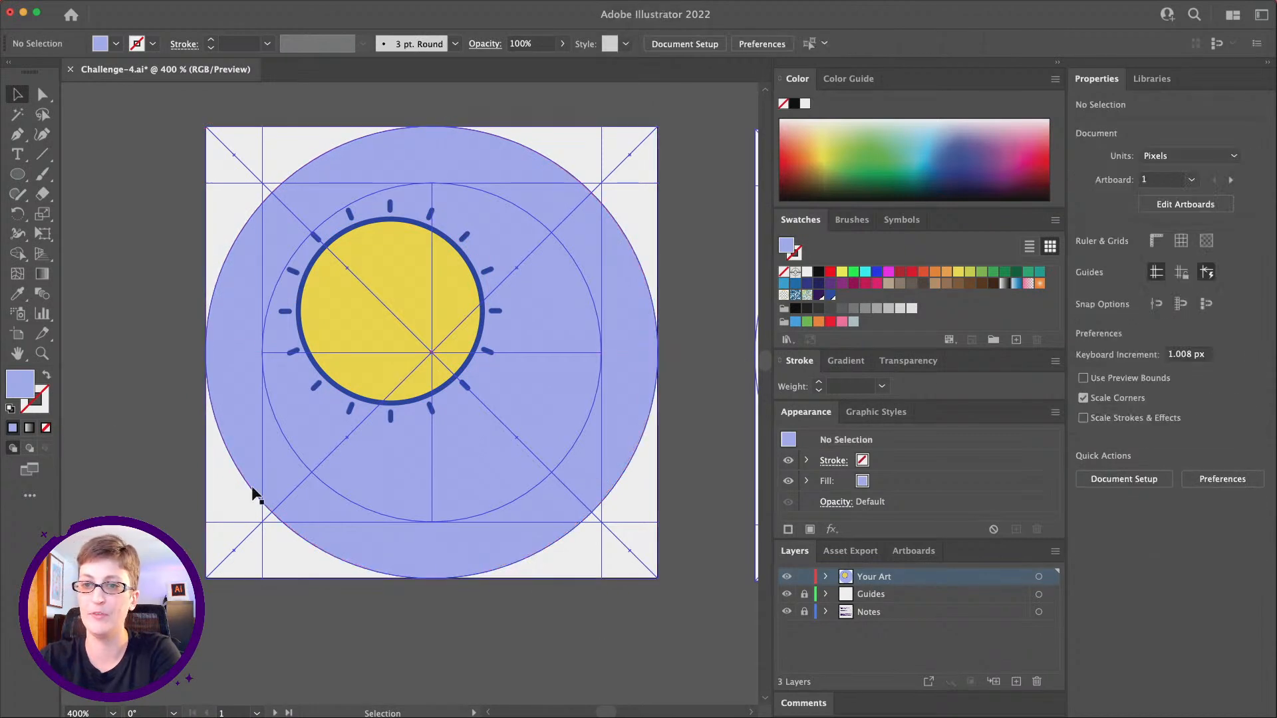
- Copy the periwinkle background circle and paste it in the same place on all artboards
{"action": "left_click", "coordinate": [42, 353]}
{"action": "left_click", "coordinate": [459, 419], "text": "alt"}
{"action": "left_click", "coordinate": [539, 433], "text": "alt"}
{"action": "left_click", "coordinate": [537, 431], "text": "alt"}
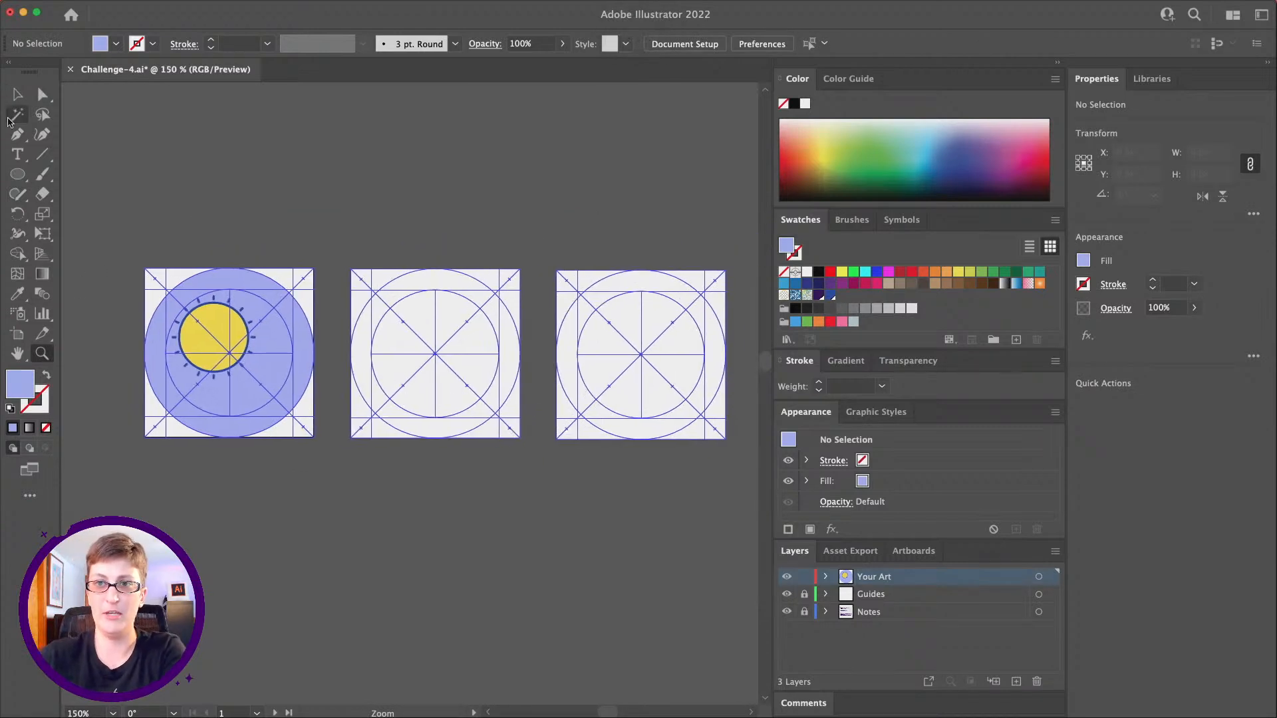
{"action": "key", "text": "v"}
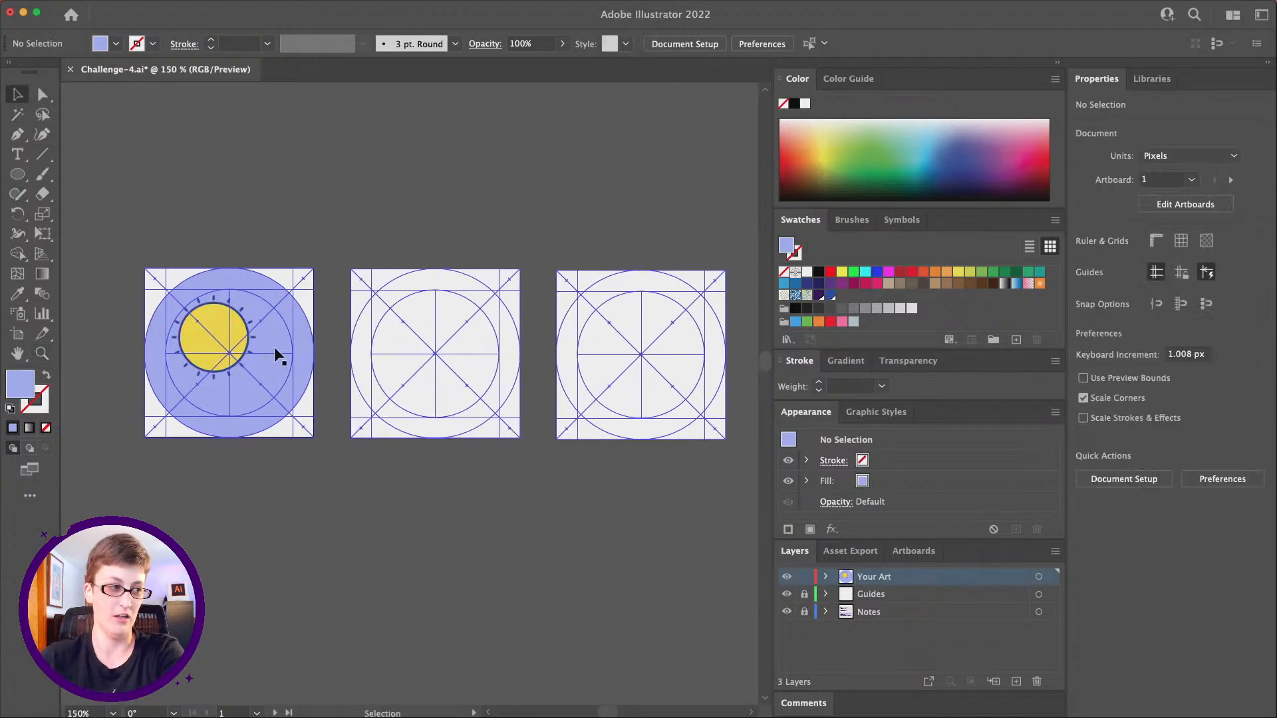
{"action": "scroll", "coordinate": [273, 346], "scroll_direction": "left", "scroll_amount": 2}
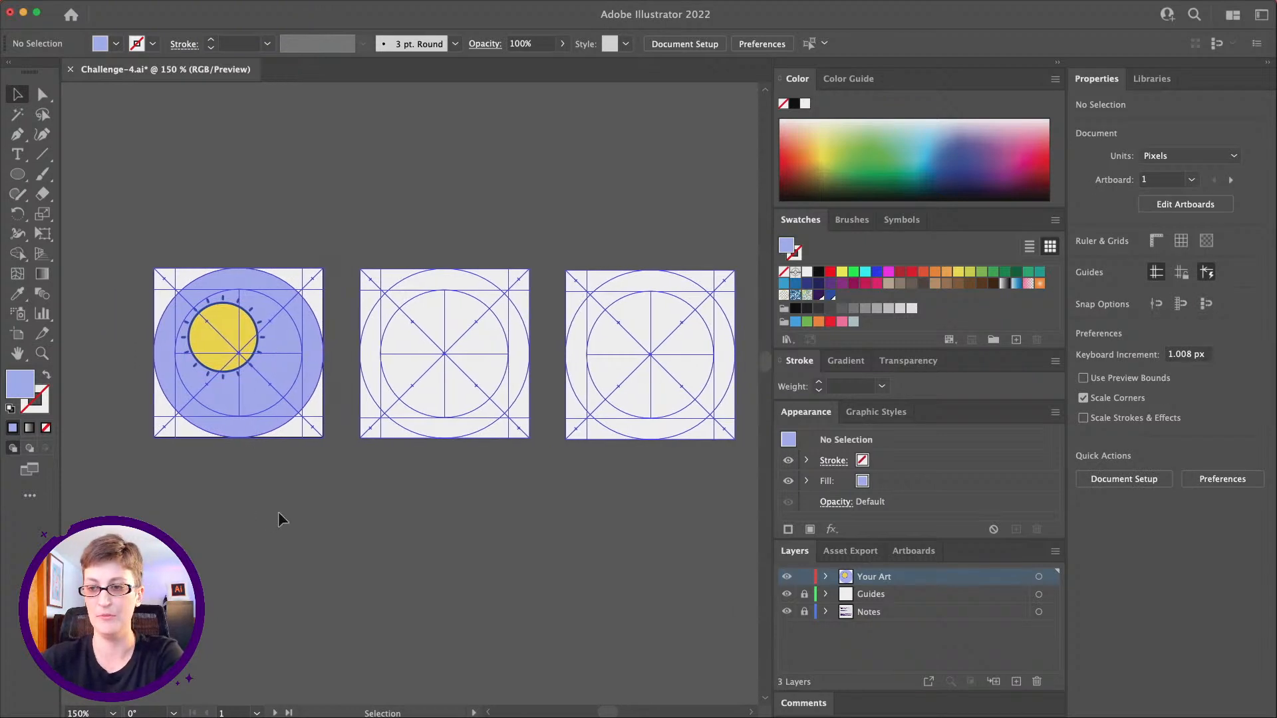
{"action": "left_click", "coordinate": [262, 387]}
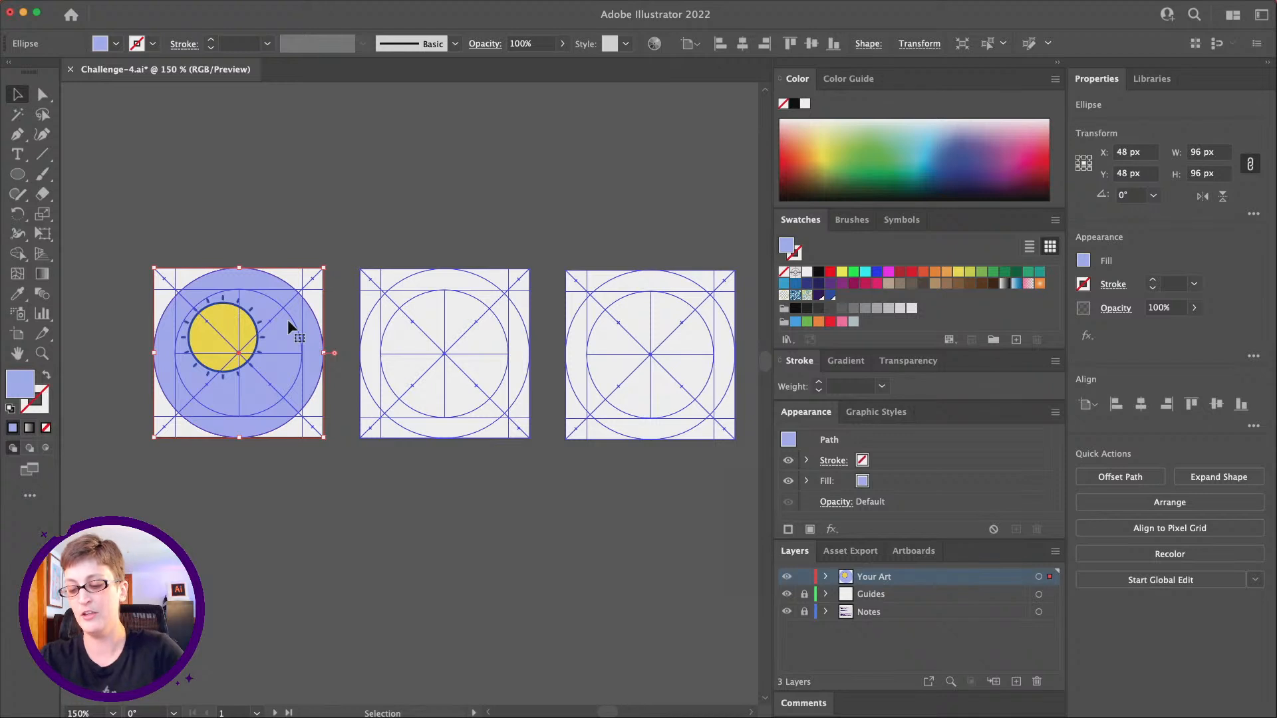
{"action": "key", "text": "super+c"}
{"action": "left_click", "coordinate": [300, 198]}
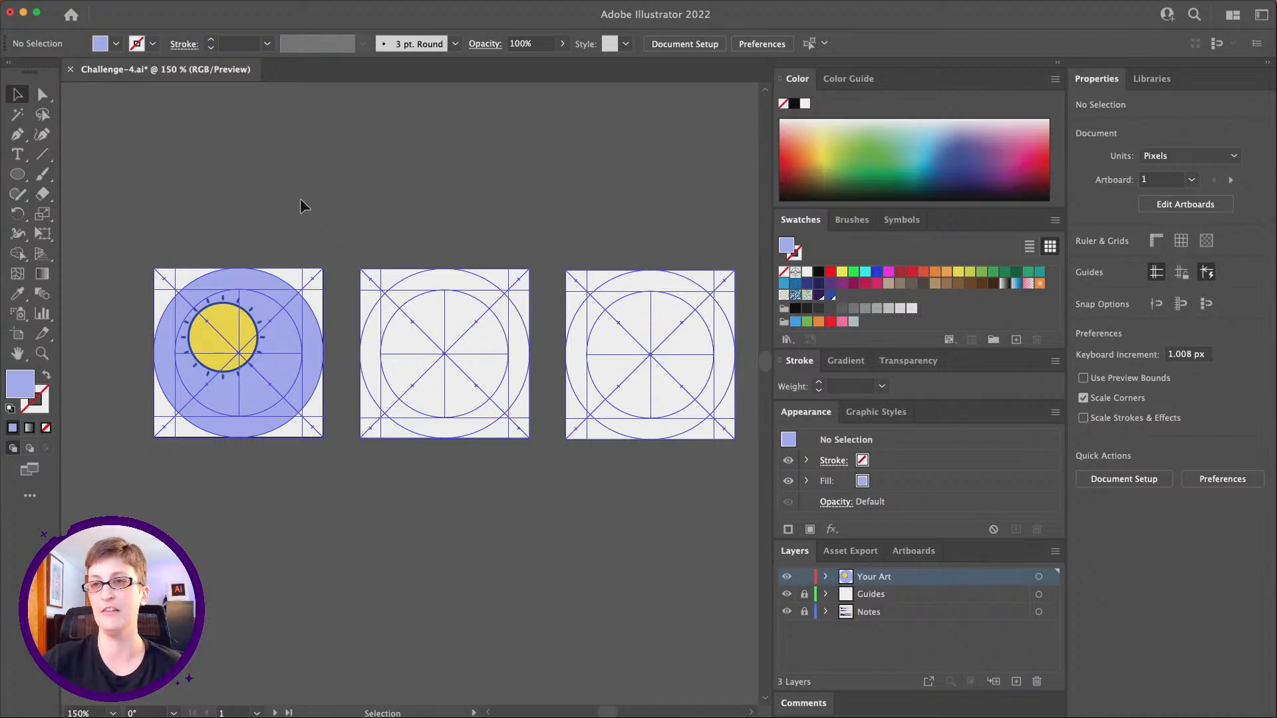
{"action": "left_click", "coordinate": [166, 7]}
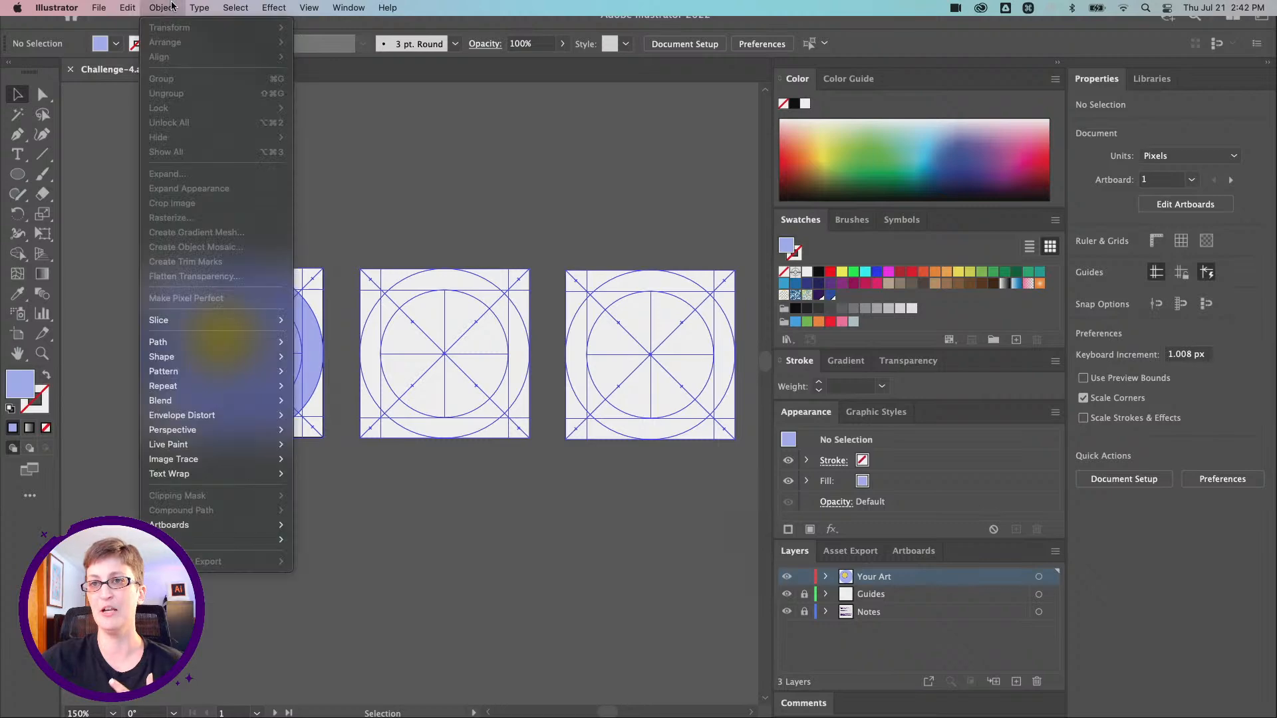
{"action": "mouse_move", "coordinate": [146, 7]}
{"action": "left_click", "coordinate": [164, 152]}
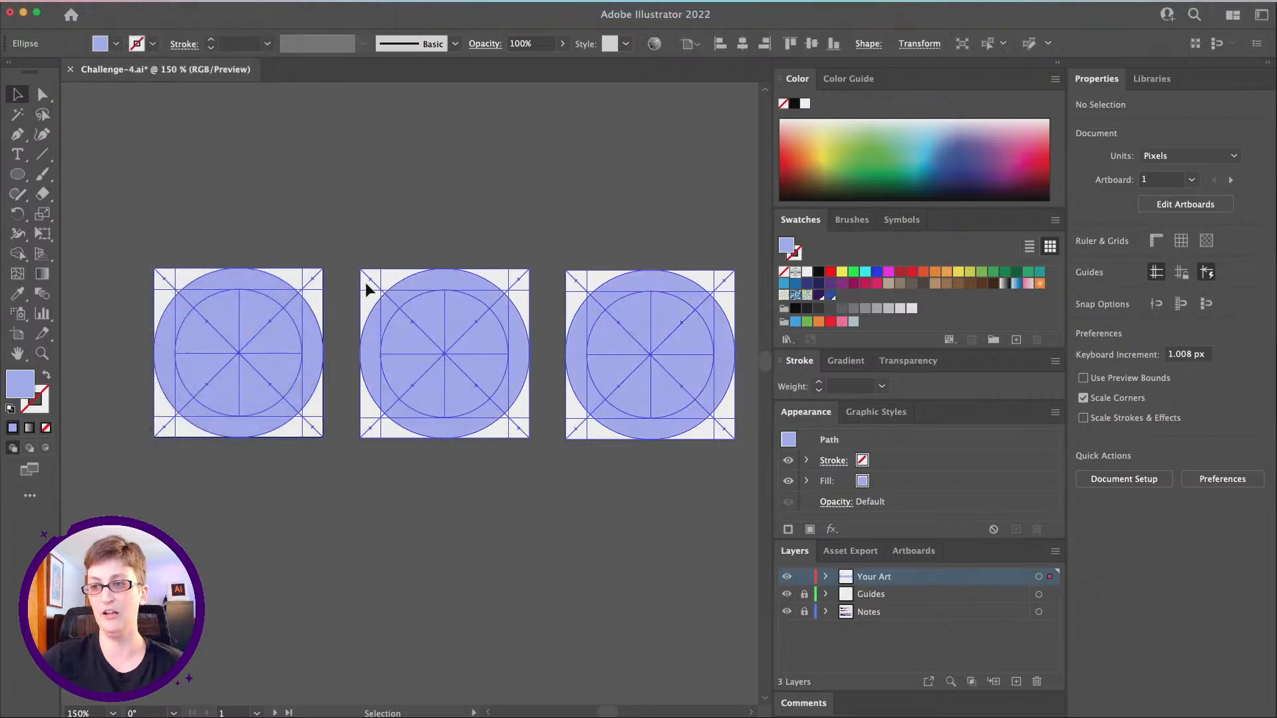
- Deselect the pasted circles and look over the backgrounds across the artboards
{"action": "left_click", "coordinate": [337, 221]}
{"action": "scroll", "coordinate": [336, 221], "scroll_direction": "right", "scroll_amount": 2}
{"action": "scroll", "coordinate": [337, 221], "scroll_direction": "left", "scroll_amount": 2}
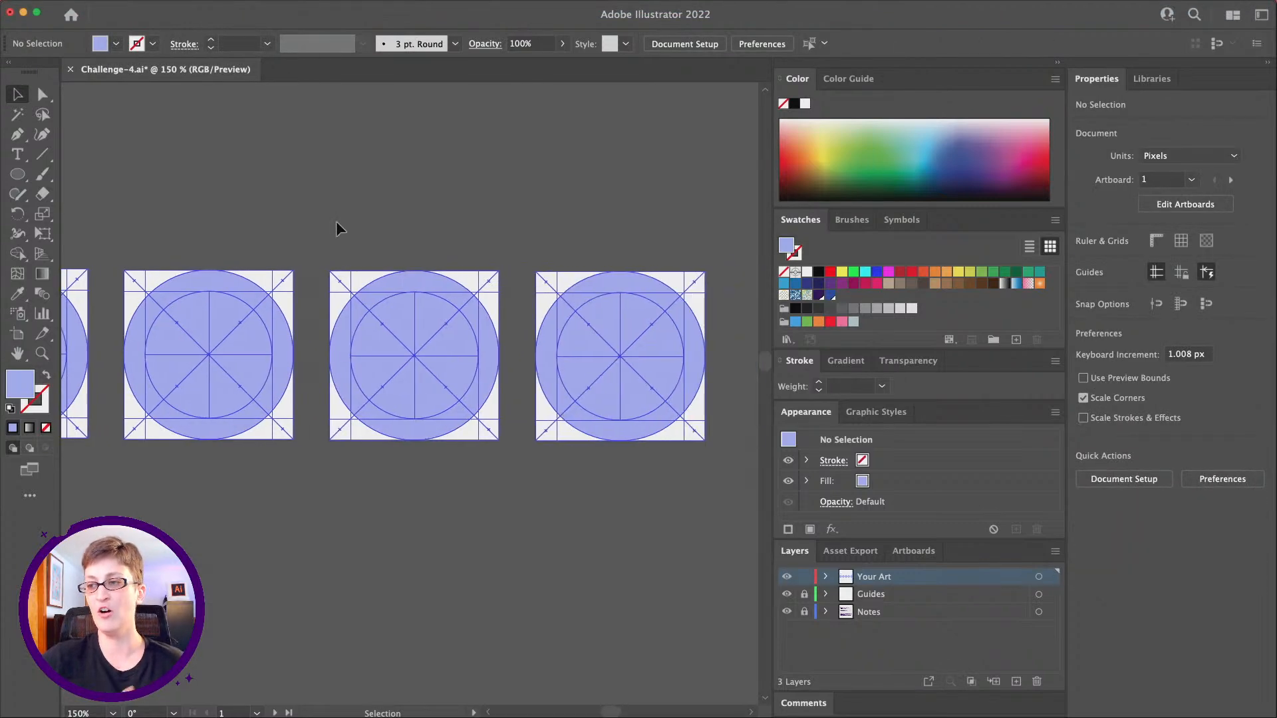
{"action": "scroll", "coordinate": [337, 221], "scroll_direction": "left", "scroll_amount": 3}
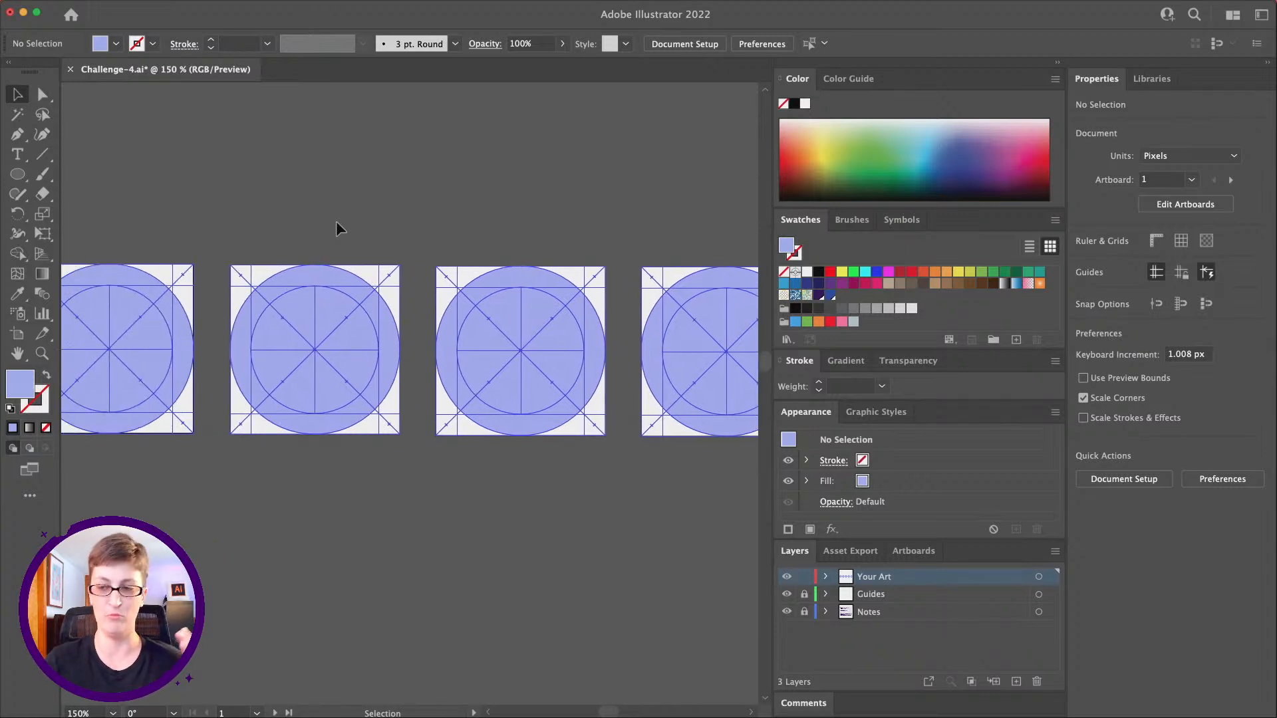
{"action": "scroll", "coordinate": [336, 221], "scroll_direction": "left", "scroll_amount": 2}
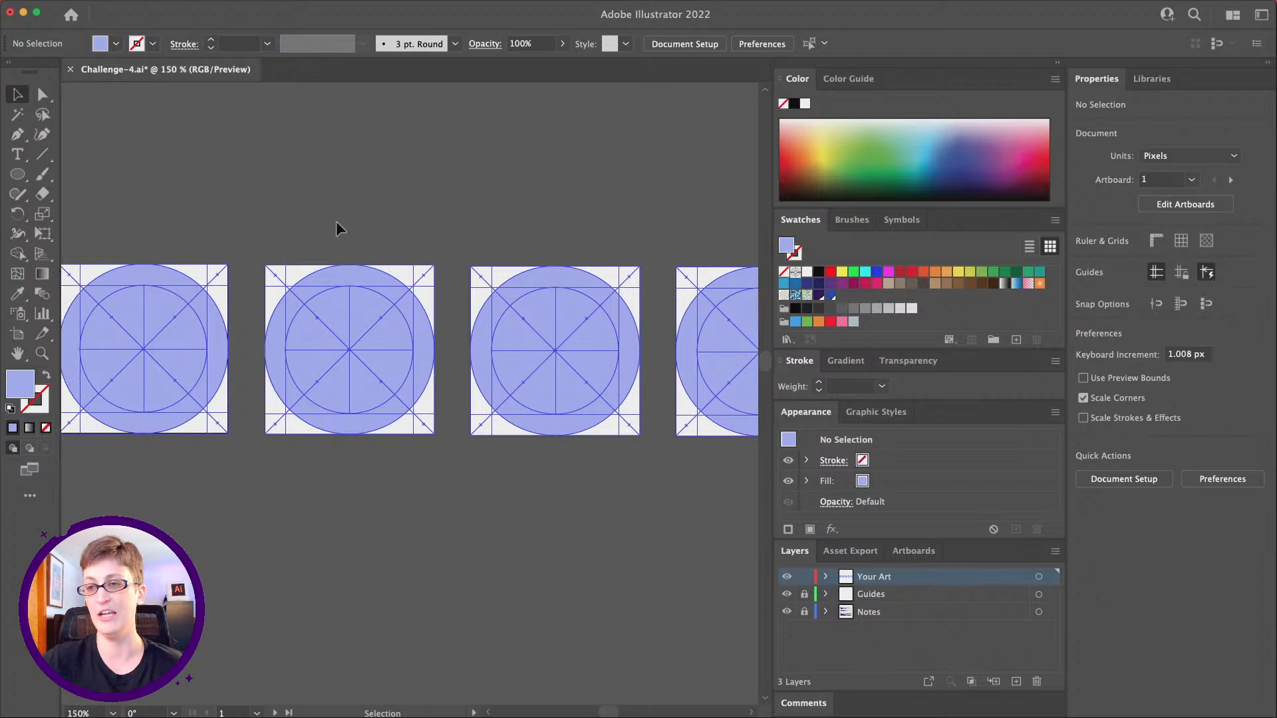
{"action": "scroll", "coordinate": [345, 264], "scroll_direction": "down", "scroll_amount": 1}
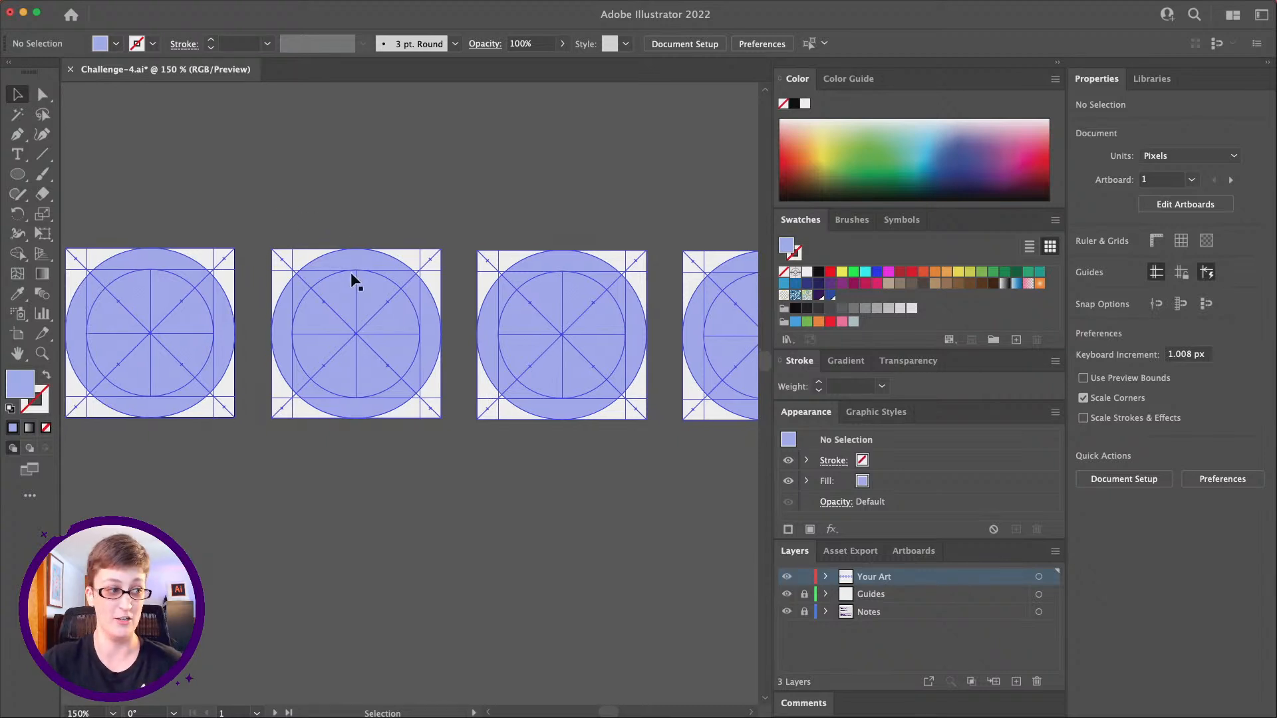
{"action": "scroll", "coordinate": [166, 253], "scroll_direction": "left", "scroll_amount": 2}
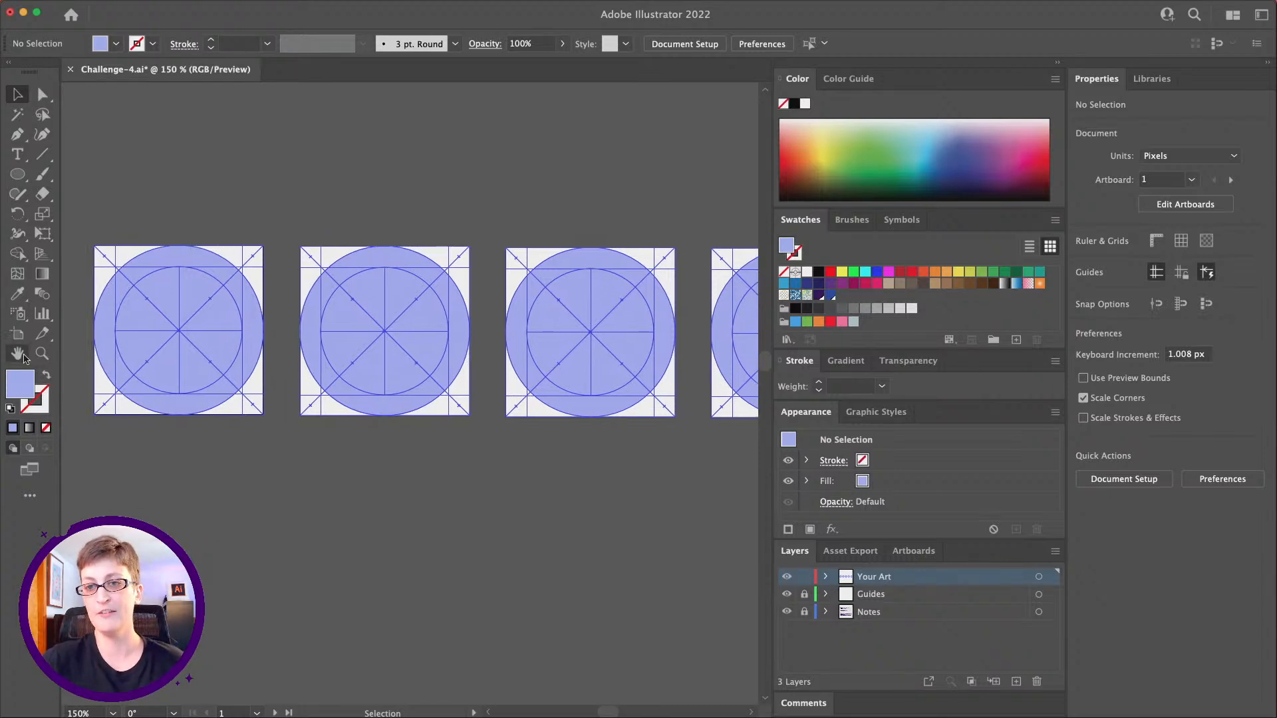
- Delete the duplicate periwinkle circle that covers the sun on the first artboard
{"action": "left_click", "coordinate": [41, 353]}
{"action": "left_click", "coordinate": [373, 373]}
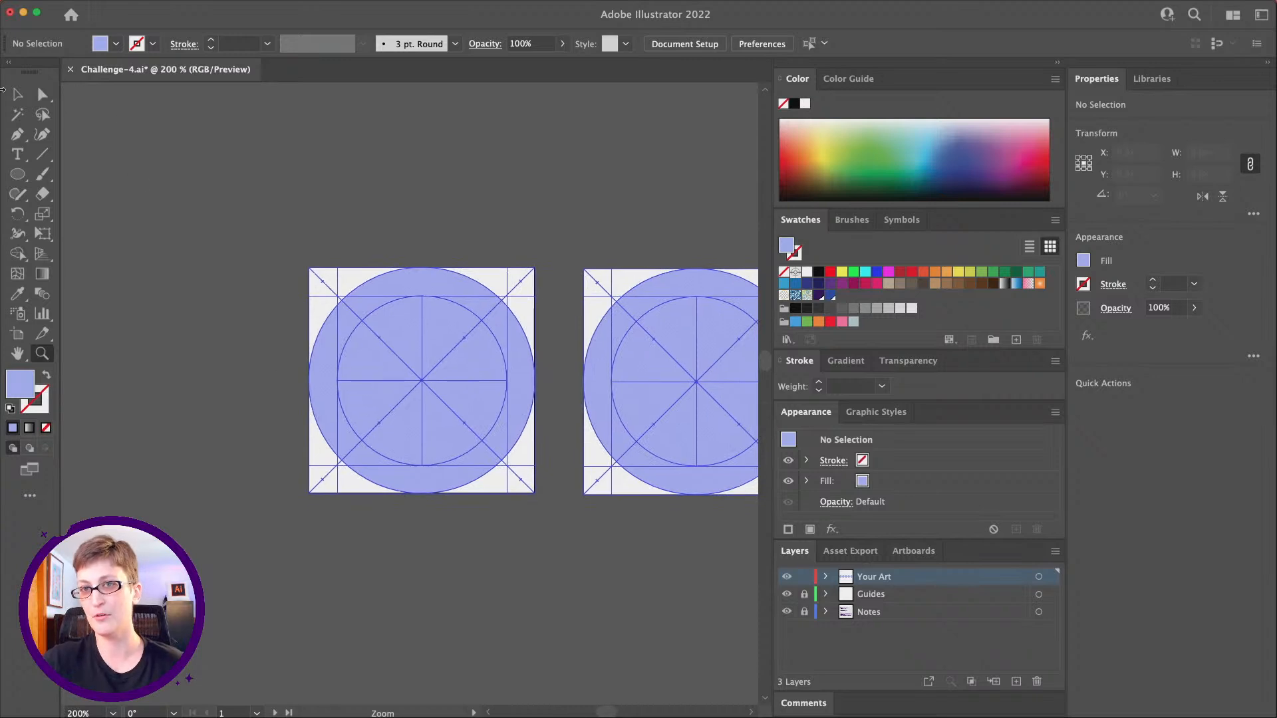
{"action": "left_click", "coordinate": [18, 94]}
{"action": "left_click", "coordinate": [446, 277]}
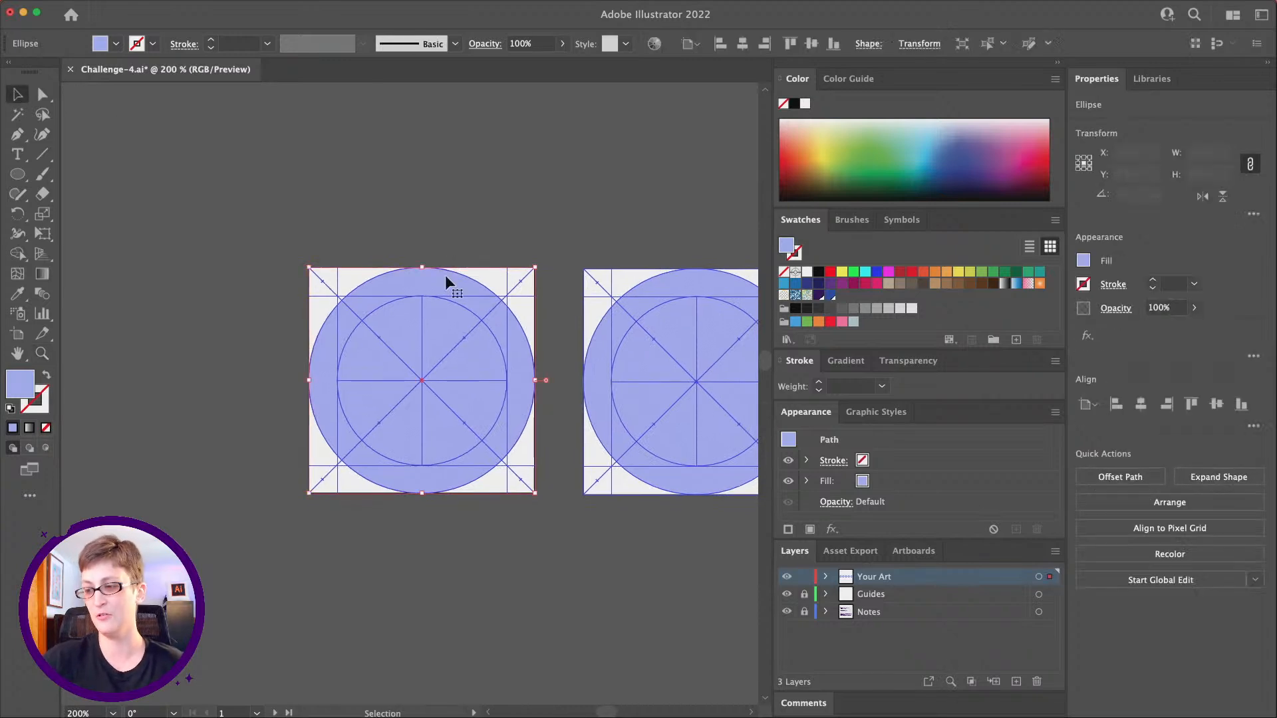
{"action": "key", "text": "Delete"}
{"action": "scroll", "coordinate": [445, 274], "scroll_direction": "right", "scroll_amount": 1}
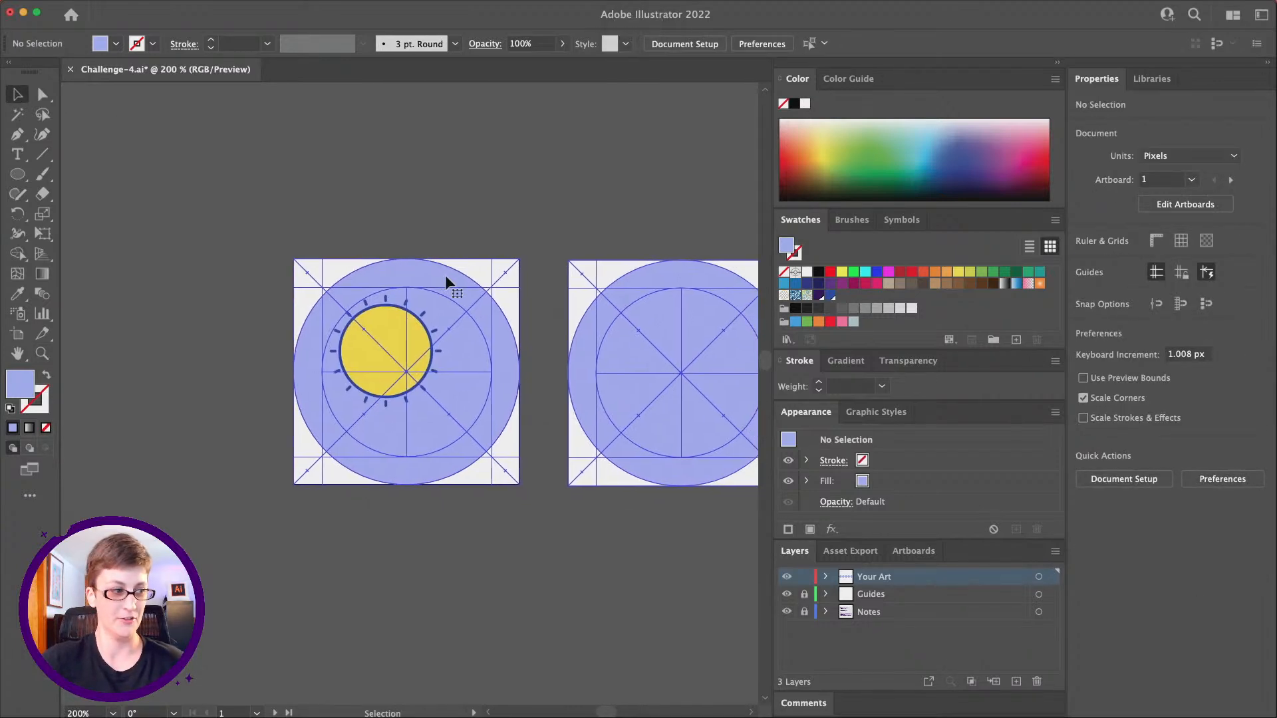
- Draw three overlapping circles below the first artboard: about 27 px in the middle, 15 px on the left and 23 px on the right
{"action": "scroll", "coordinate": [445, 274], "scroll_direction": "down", "scroll_amount": 2}
{"action": "scroll", "coordinate": [445, 274], "scroll_direction": "right", "scroll_amount": 2}
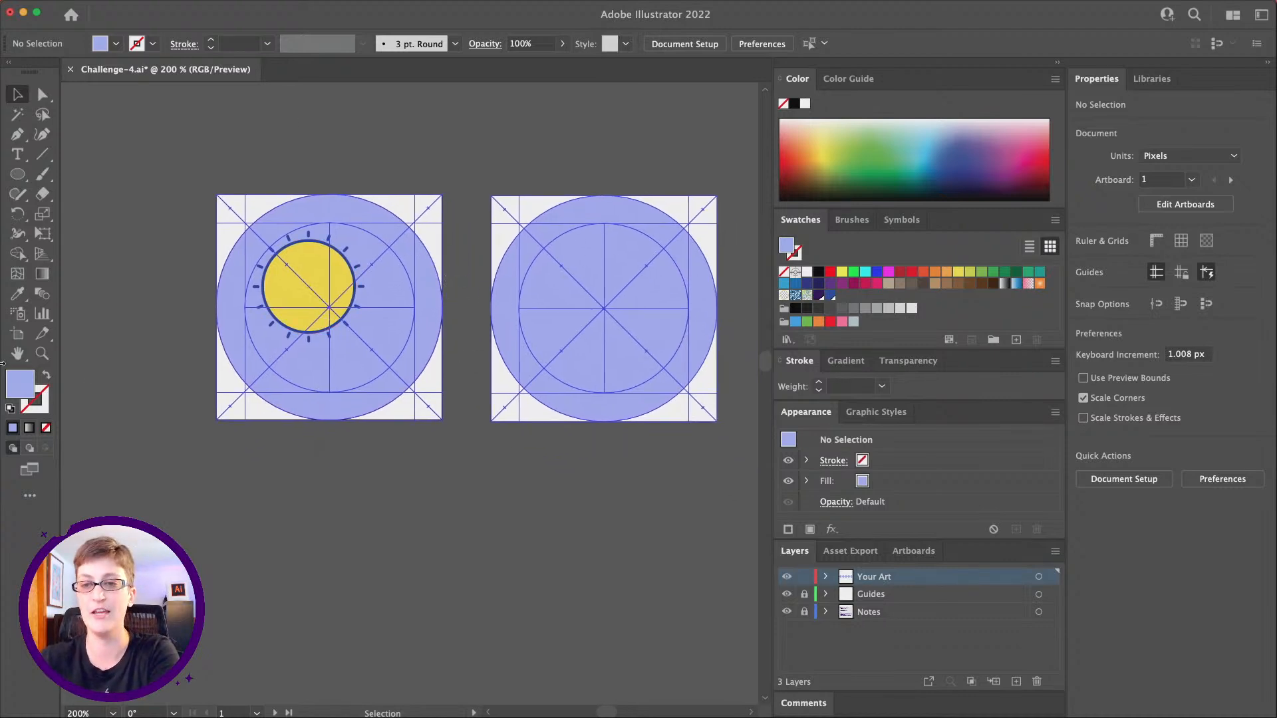
{"action": "left_click", "coordinate": [42, 353]}
{"action": "left_click", "coordinate": [372, 367]}
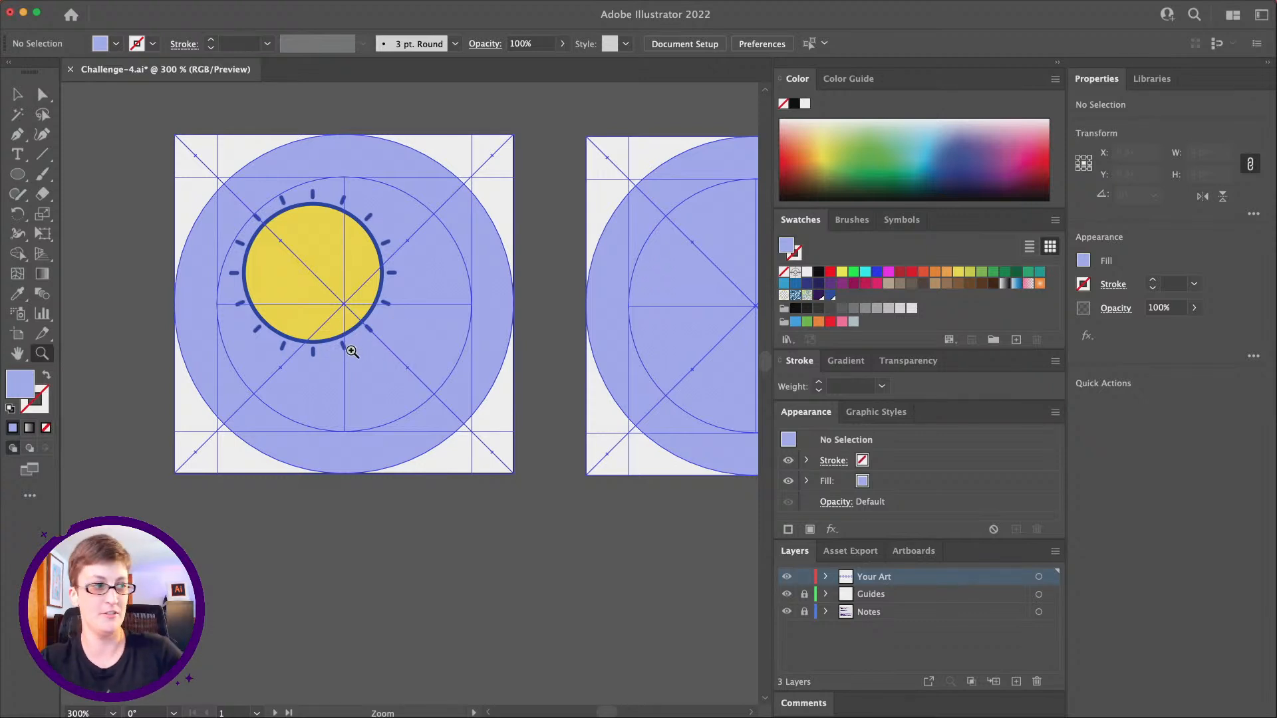
{"action": "left_click", "coordinate": [17, 177]}
{"action": "scroll", "coordinate": [228, 450], "scroll_direction": "down", "scroll_amount": 5}
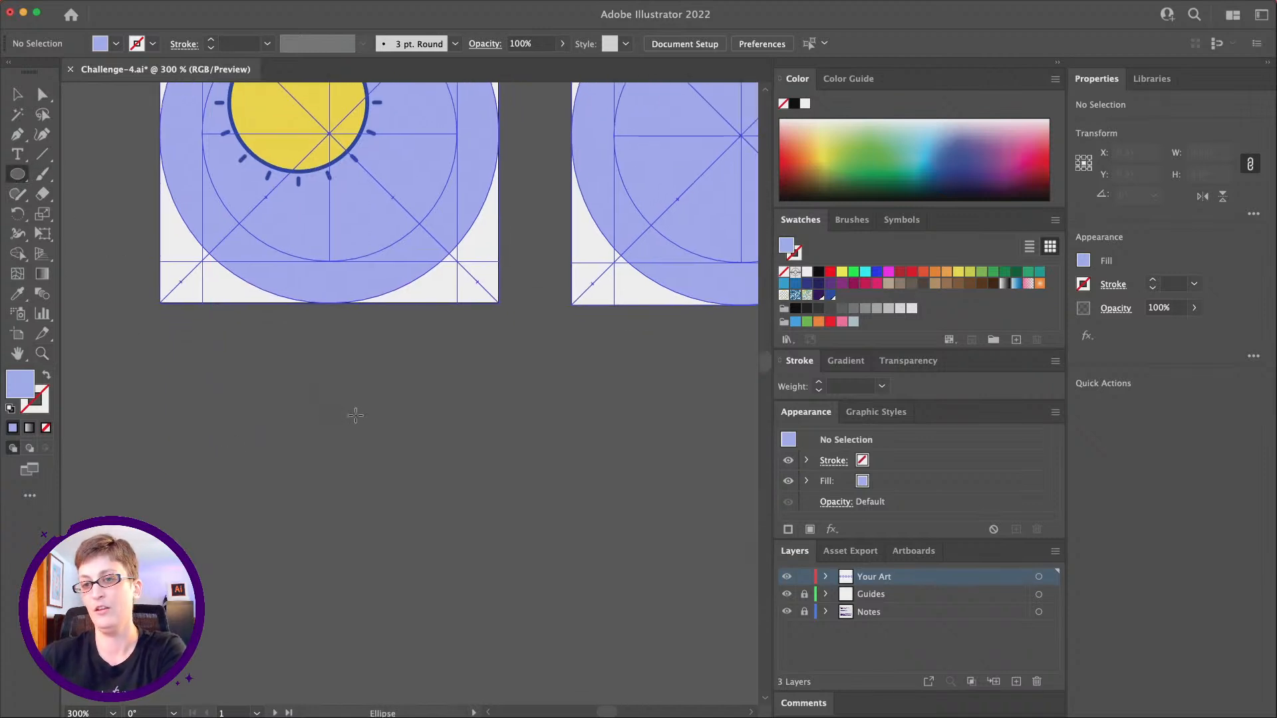
{"action": "left_click_drag", "start_coordinate": [311, 355], "coordinate": [405, 448]}
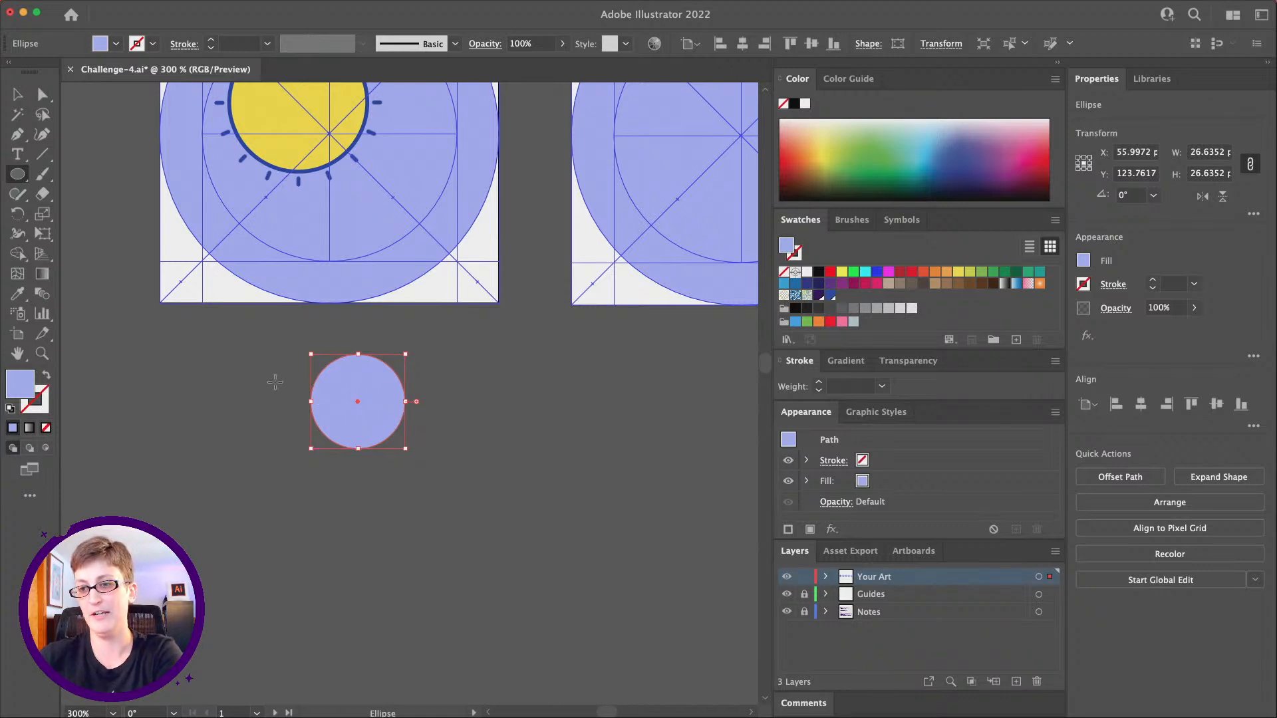
{"action": "left_click_drag", "start_coordinate": [270, 399], "coordinate": [323, 444]}
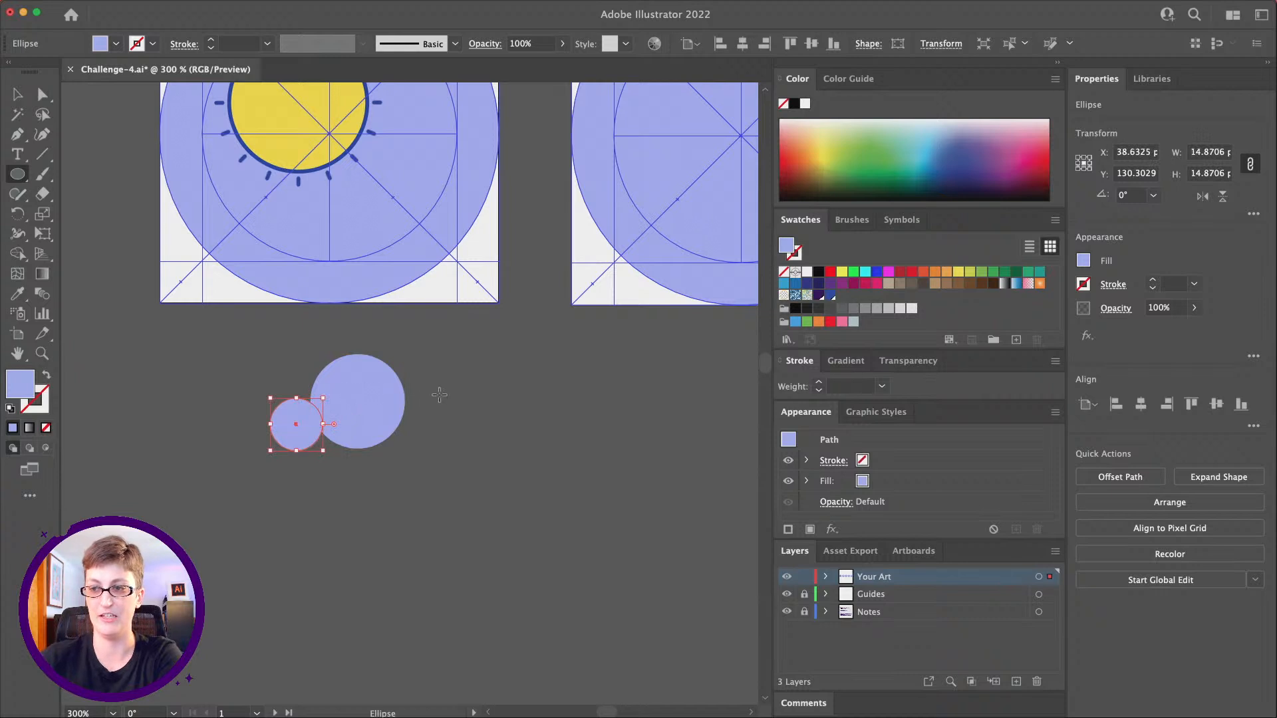
{"action": "scroll", "coordinate": [442, 364], "scroll_direction": "right", "scroll_amount": 1}
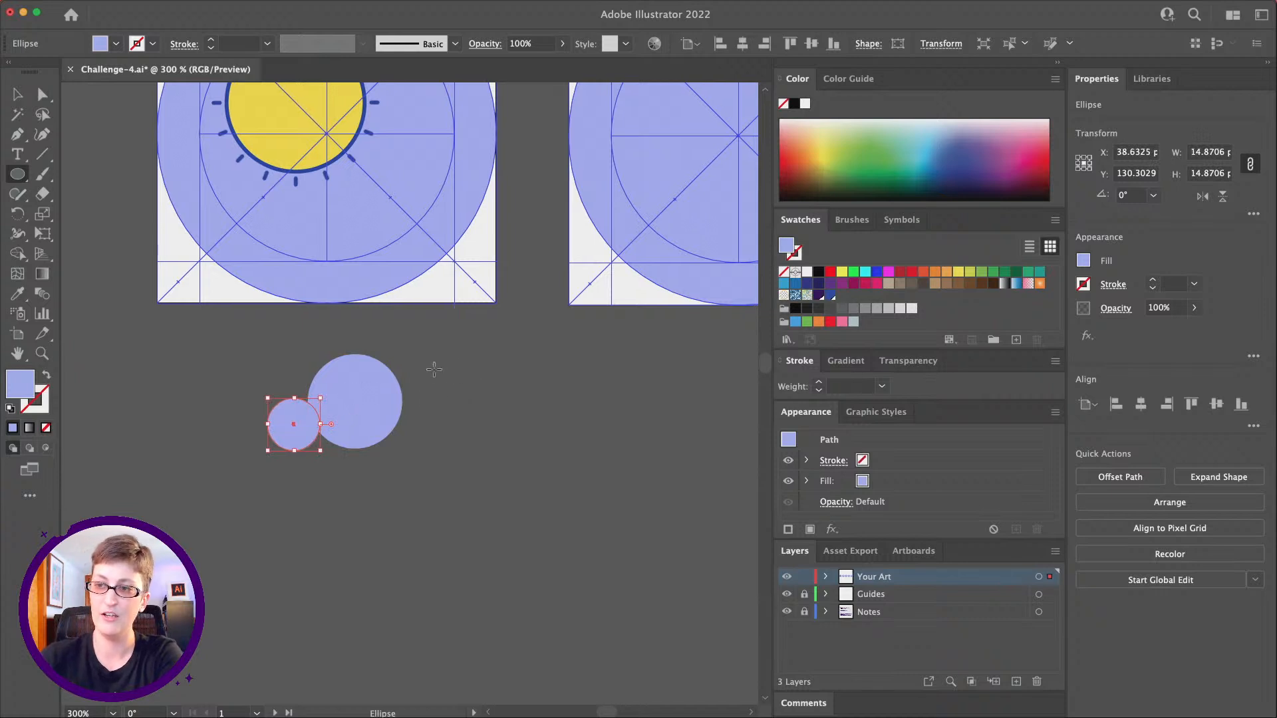
{"action": "left_click_drag", "start_coordinate": [439, 368], "coordinate": [359, 447]}
- Align the three cloud circles along their bottom edges and deselect them
{"action": "left_click", "coordinate": [18, 94]}
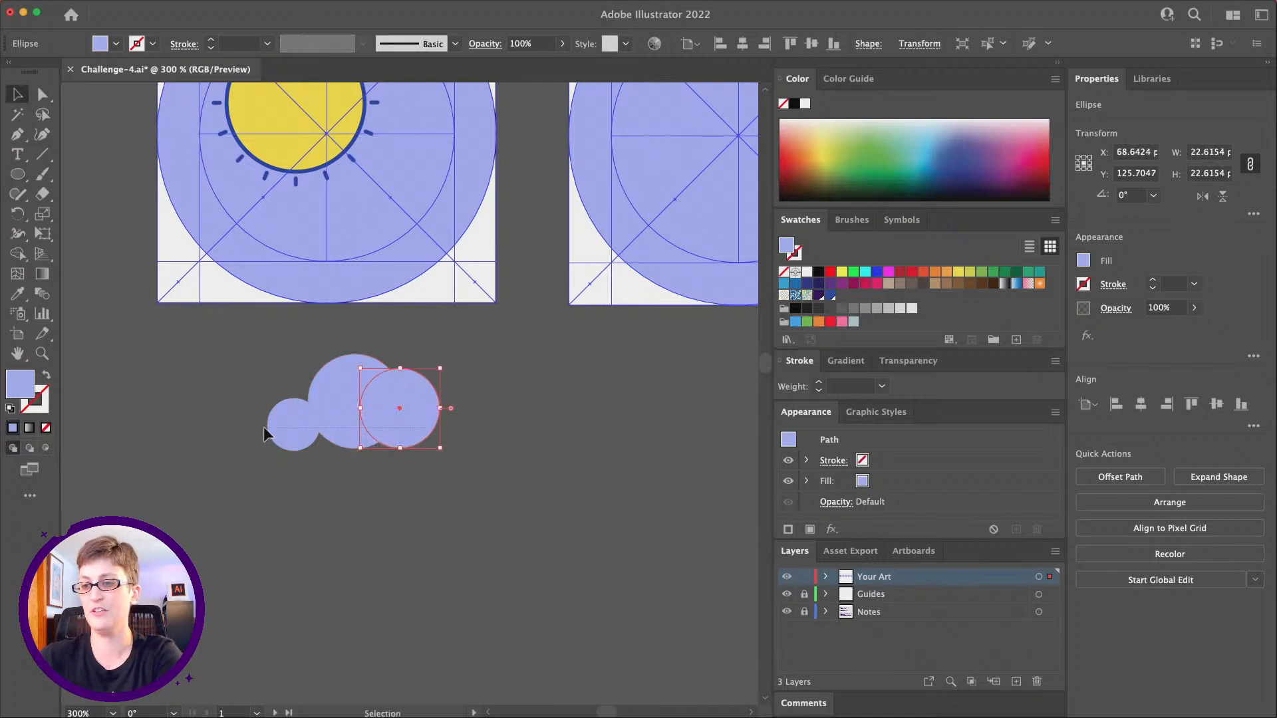
{"action": "key", "text": "super+a"}
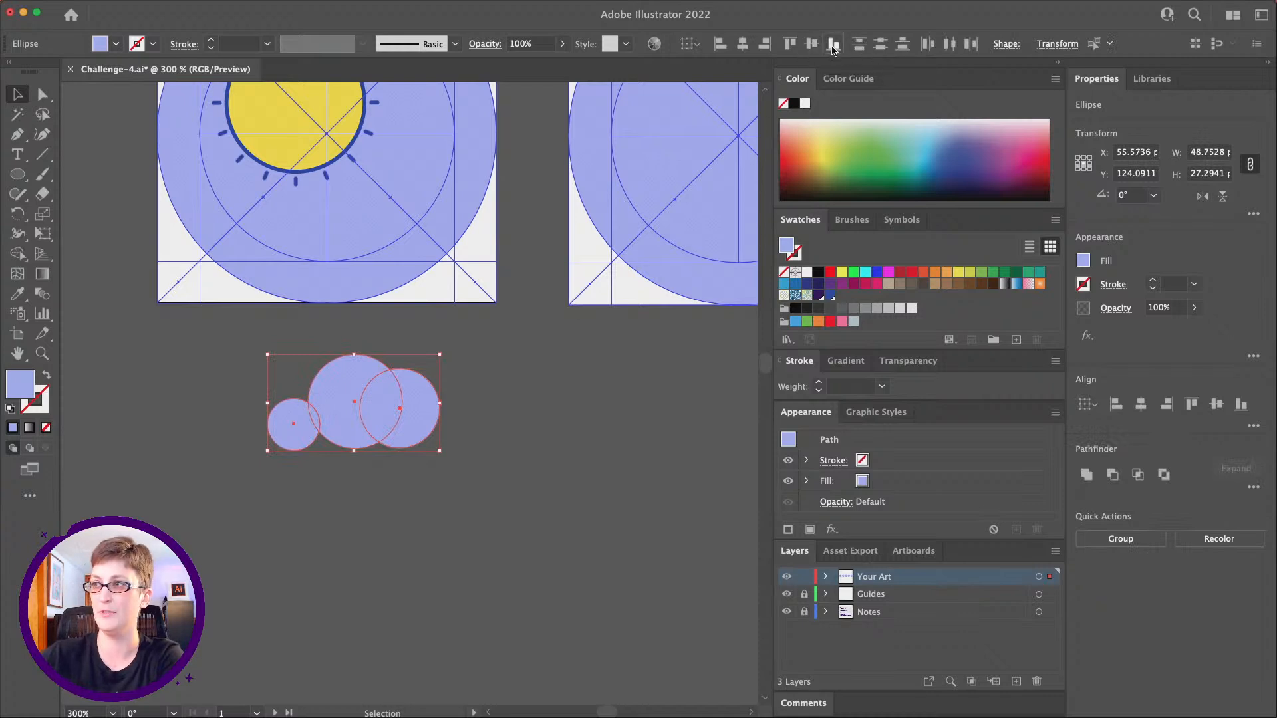
{"action": "left_click", "coordinate": [833, 45]}
{"action": "left_click", "coordinate": [570, 581]}
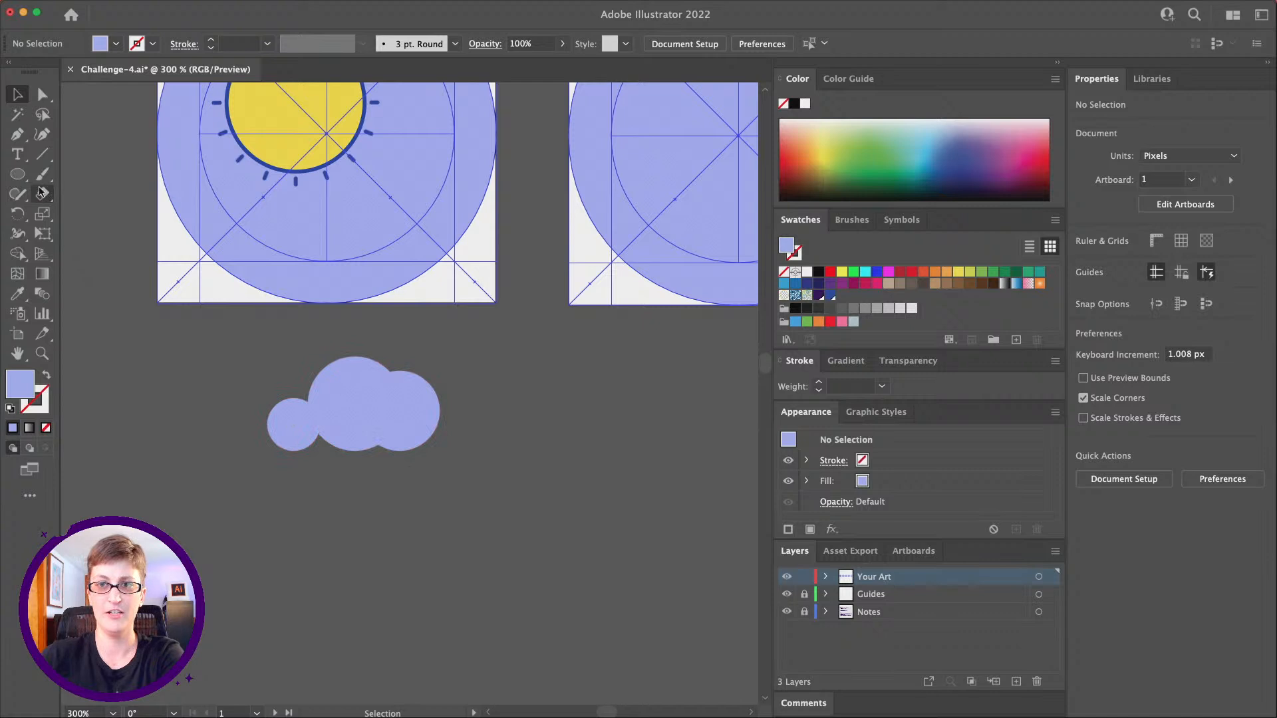
- Draw a rectangle about 31 by 9 px across the base of the circles to fill the gaps and flatten the cloud's bottom
{"action": "left_click", "coordinate": [25, 180]}
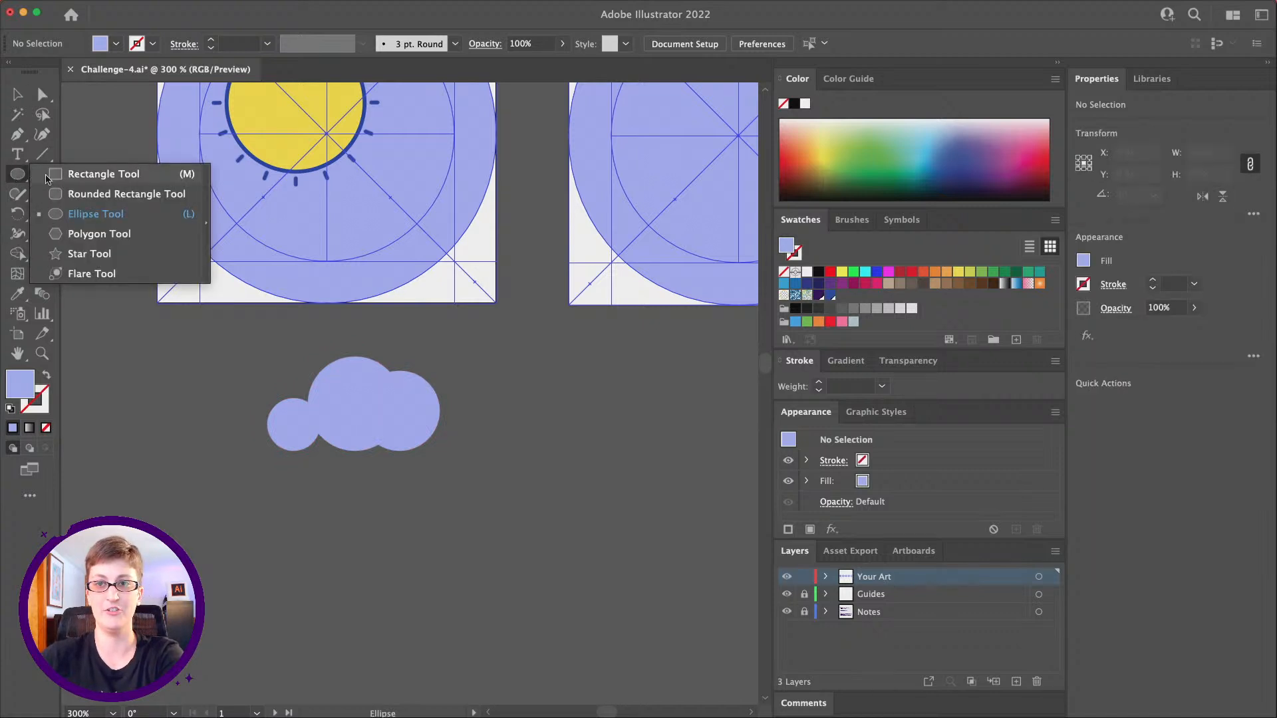
{"action": "left_click", "coordinate": [69, 175]}
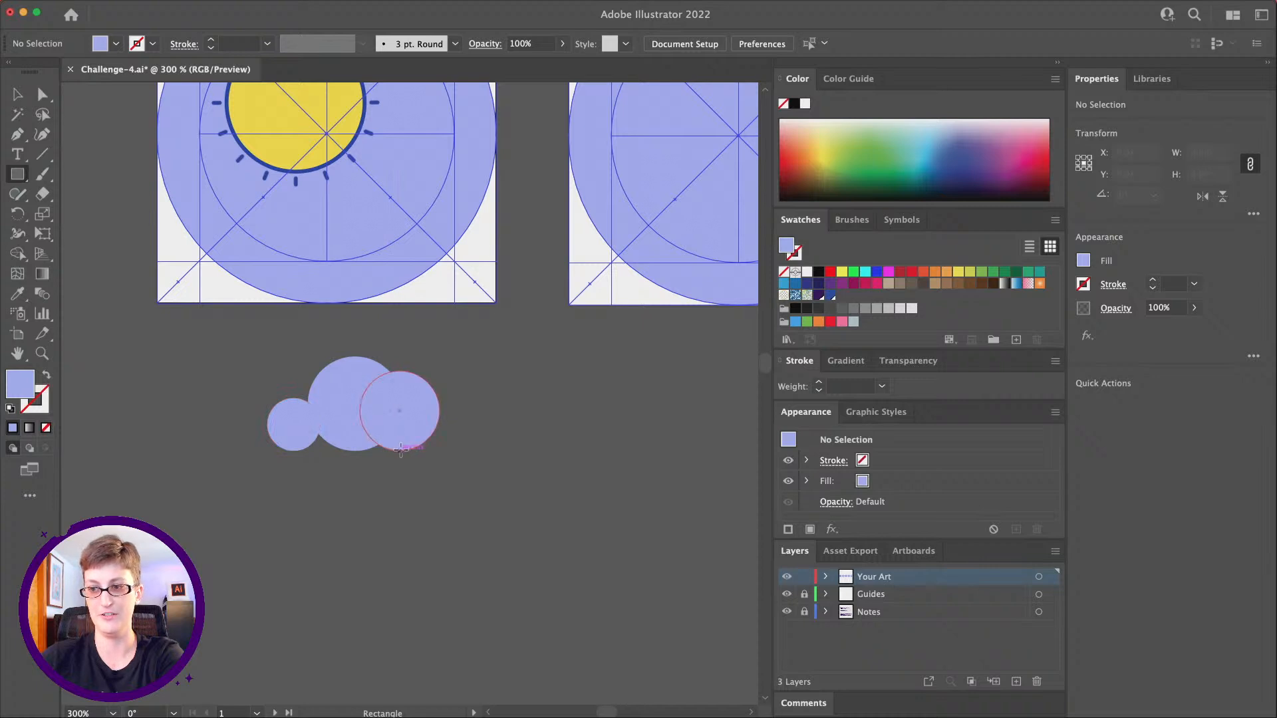
{"action": "left_click_drag", "start_coordinate": [401, 449], "coordinate": [290, 419]}
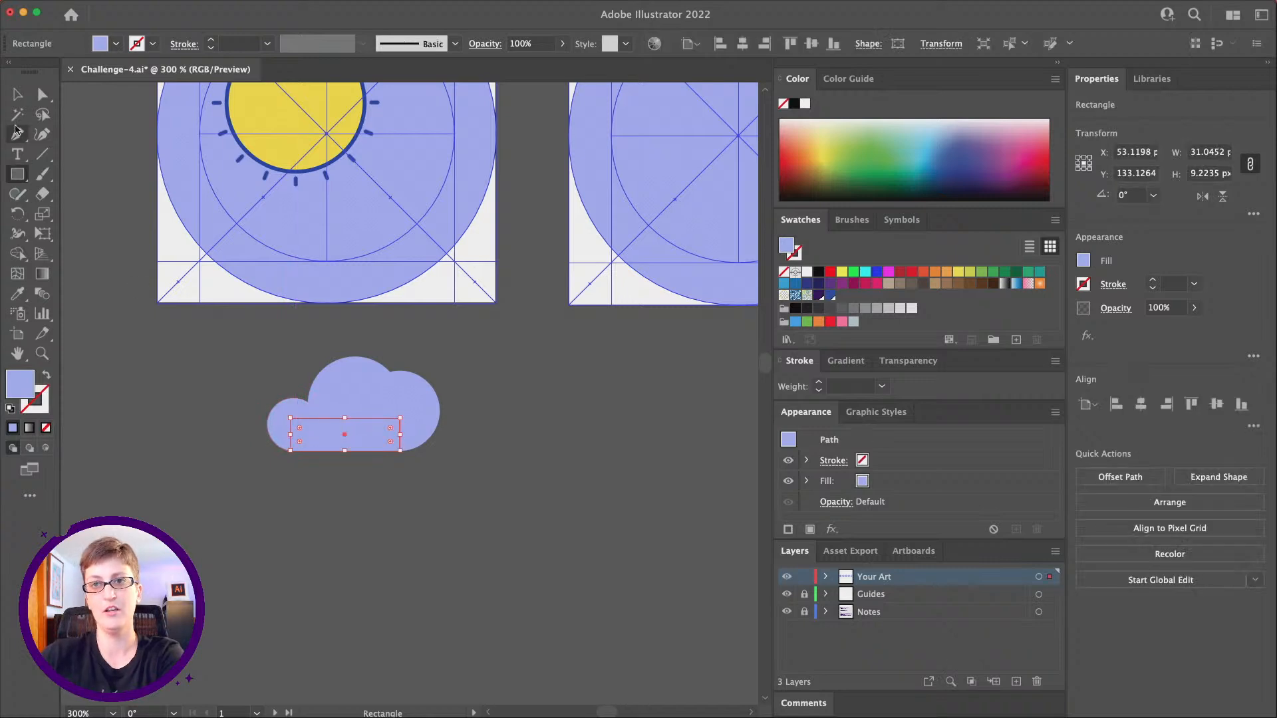
- Unite the three circles and the rectangle into a single cloud shape
{"action": "left_click", "coordinate": [17, 94]}
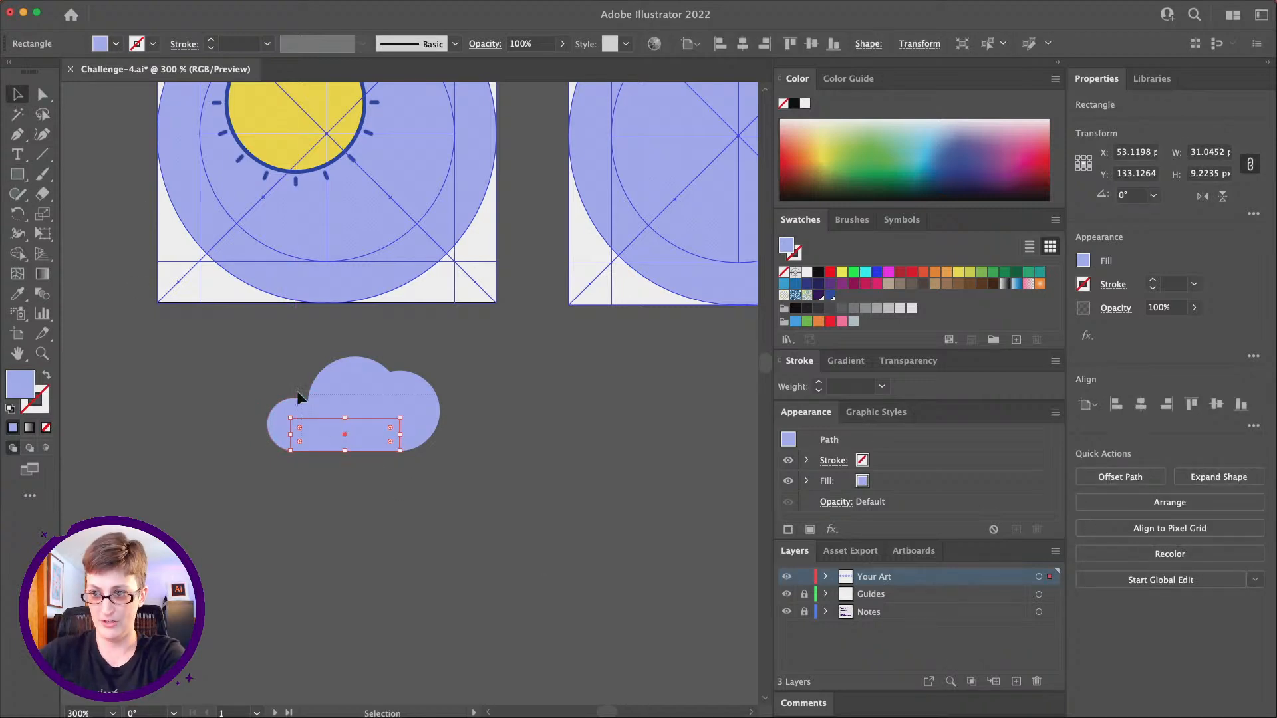
{"action": "key", "text": "super+a"}
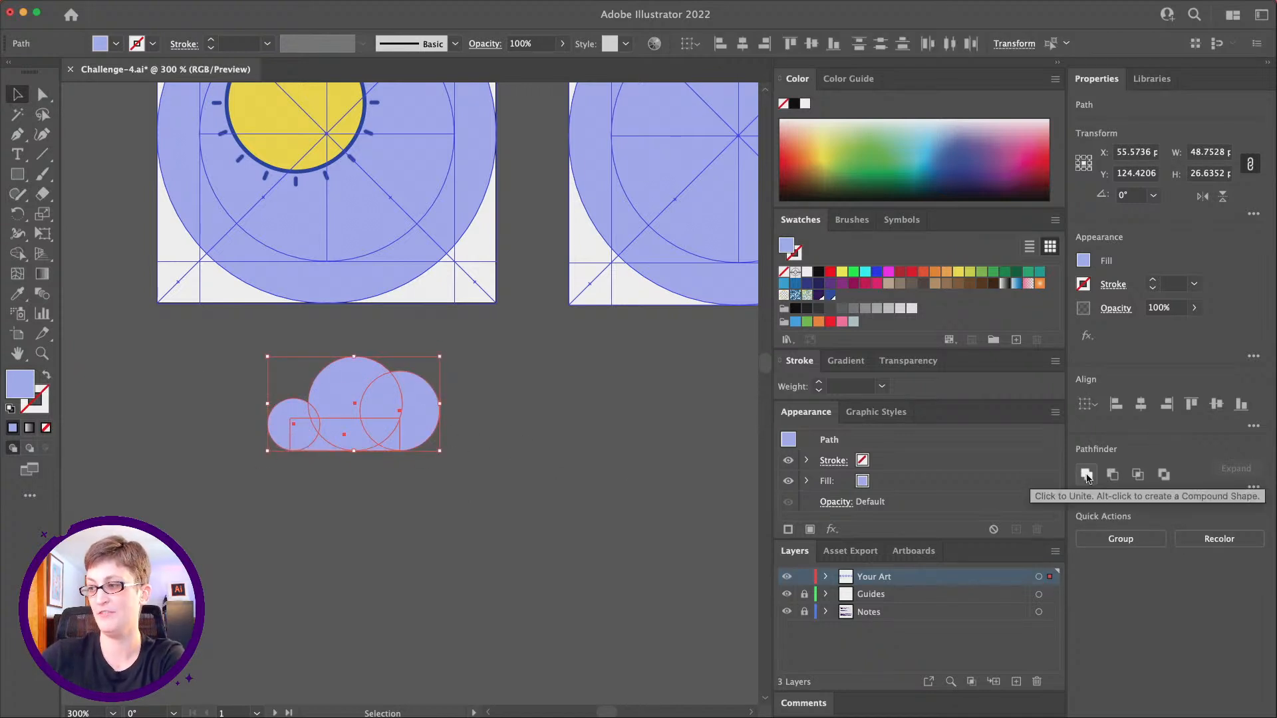
{"action": "left_click", "coordinate": [1086, 475]}
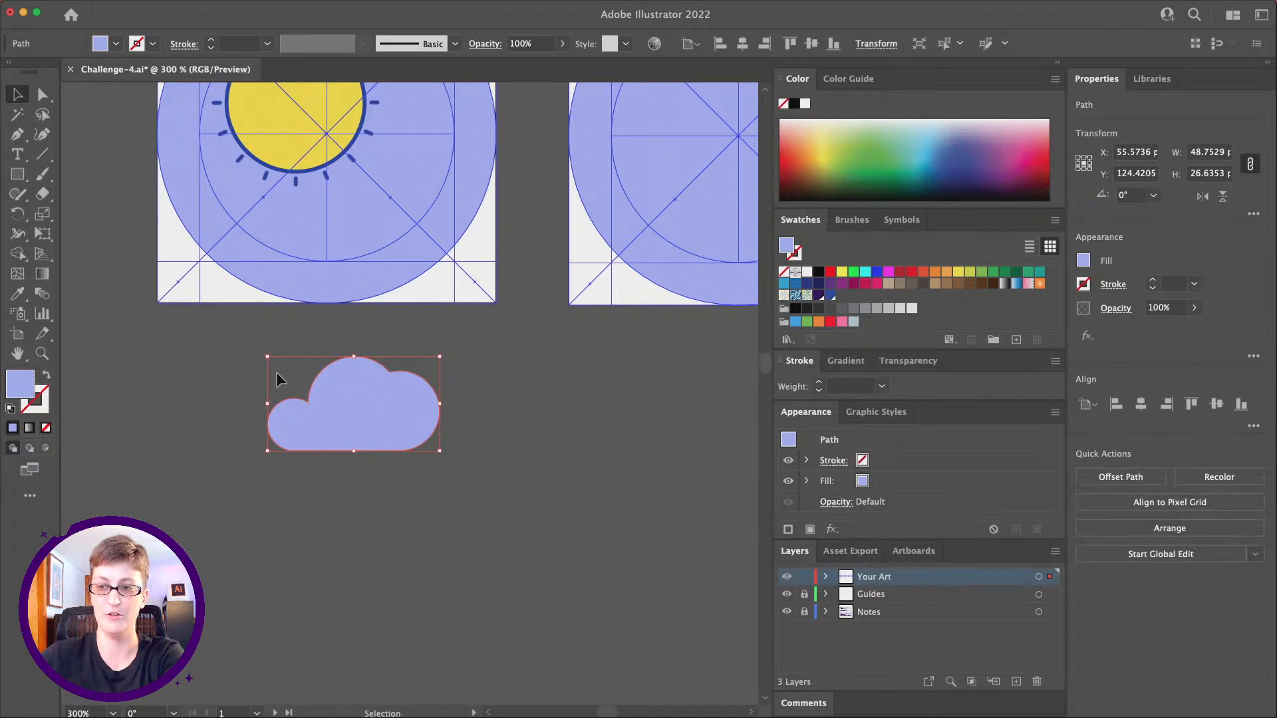
- Fill the cloud with white, give it a 1 pt dark blue stroke, and deselect it
{"action": "scroll", "coordinate": [549, 438], "scroll_direction": "up", "scroll_amount": 3}
{"action": "scroll", "coordinate": [549, 438], "scroll_direction": "left", "scroll_amount": 2}
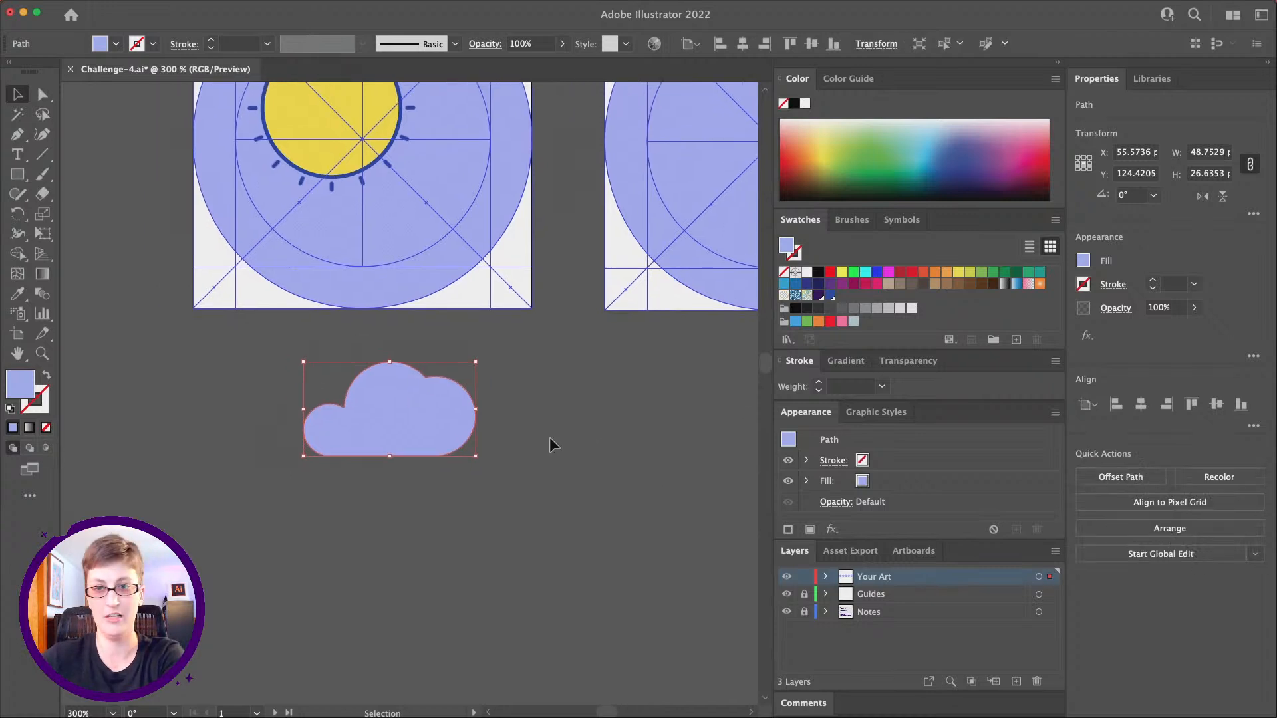
{"action": "scroll", "coordinate": [551, 439], "scroll_direction": "up", "scroll_amount": 1}
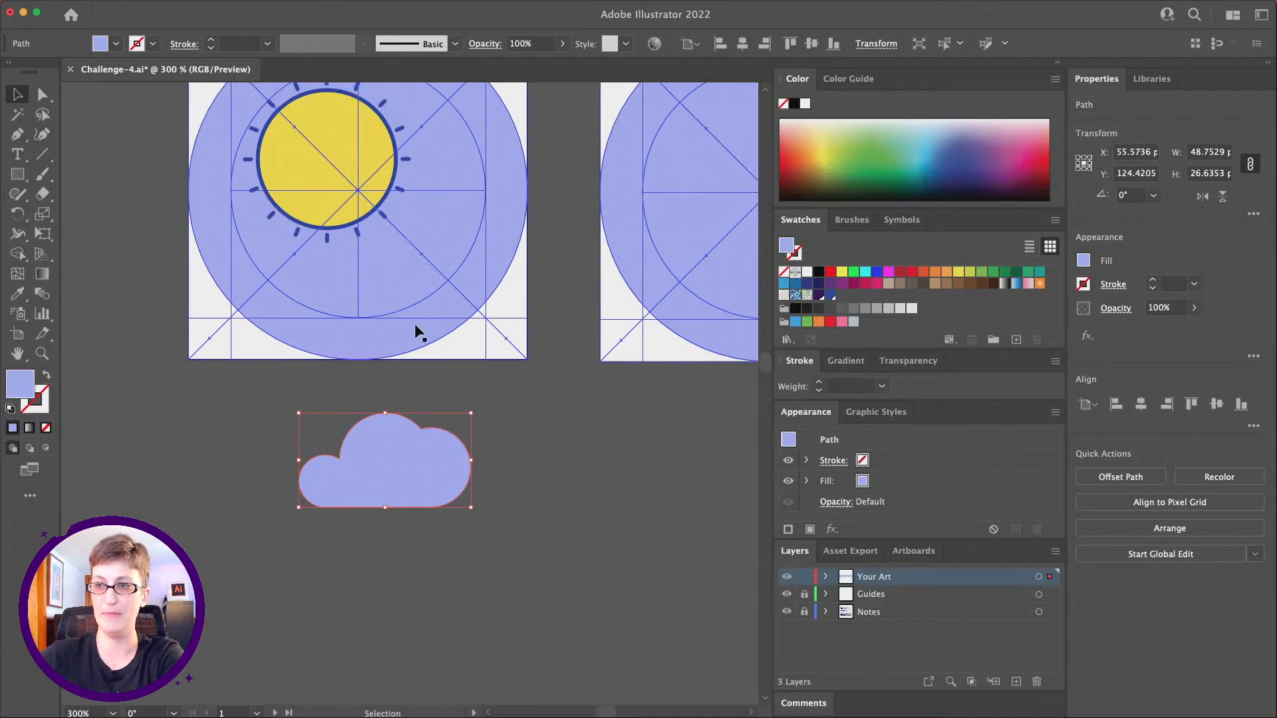
{"action": "left_click", "coordinate": [806, 274]}
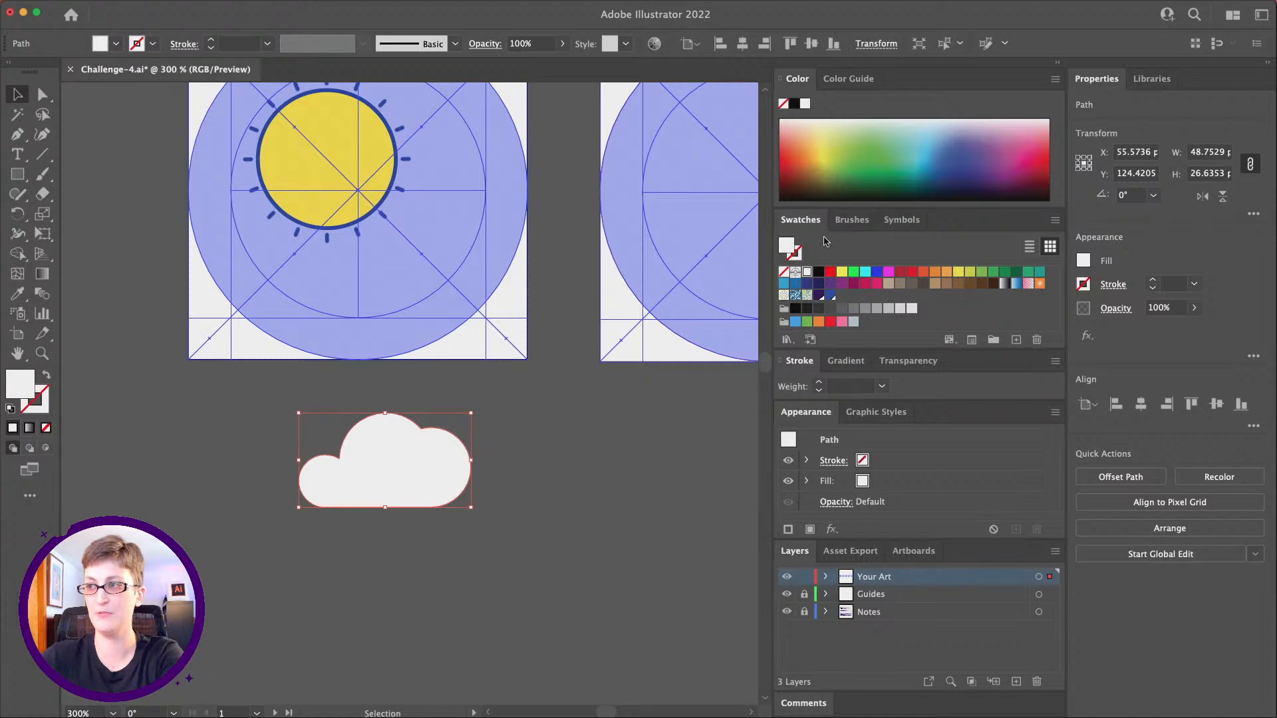
{"action": "left_click", "coordinate": [796, 256]}
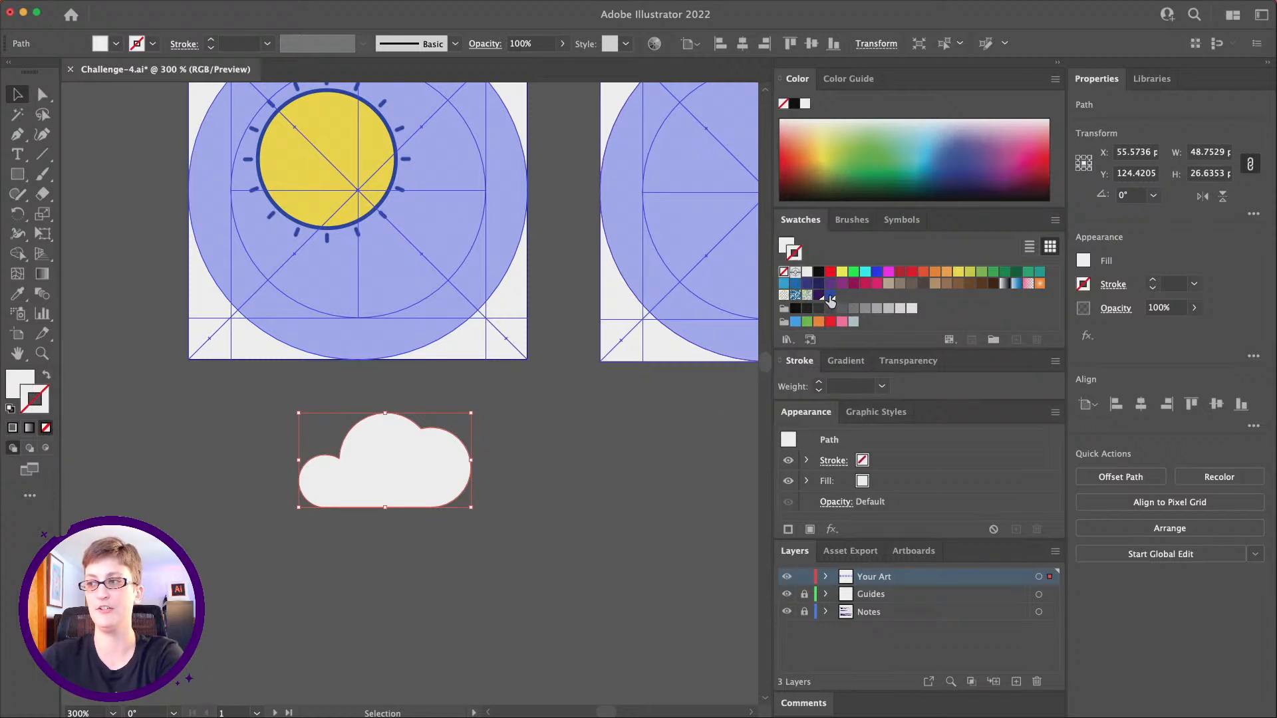
{"action": "left_click", "coordinate": [830, 296]}
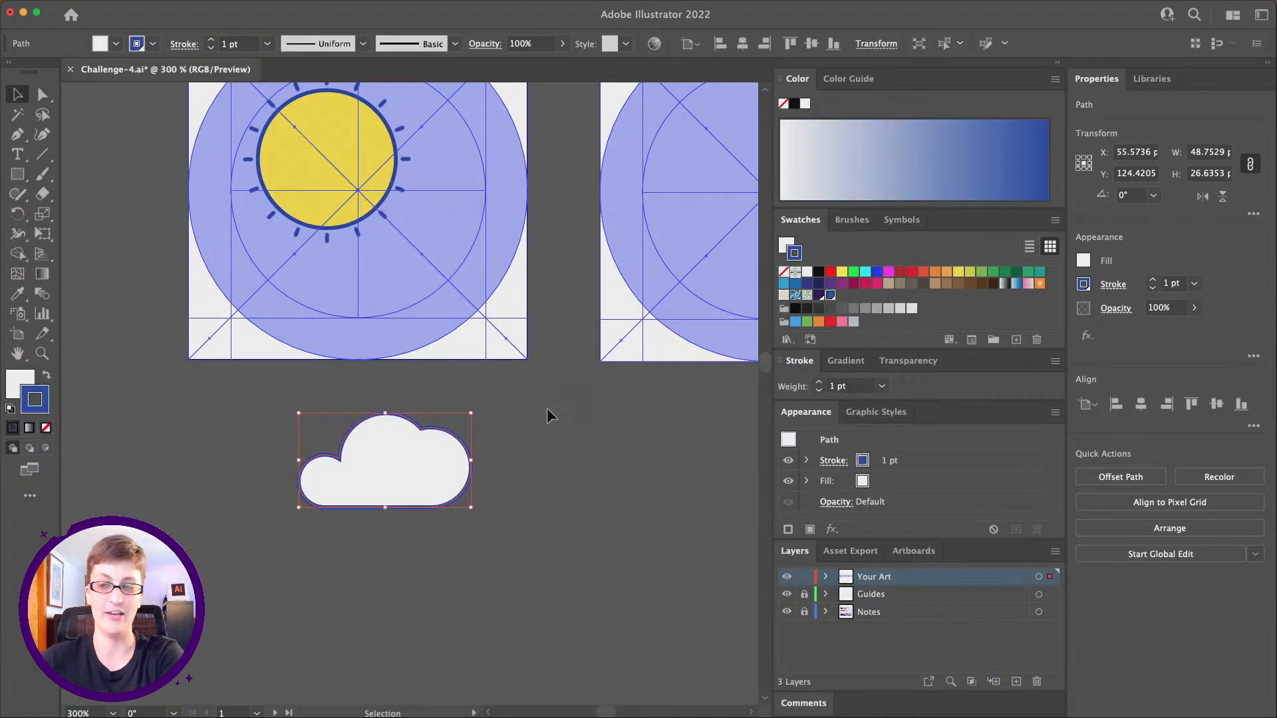
{"action": "left_click", "coordinate": [369, 572]}
- Move the cloud over the lower part of the sun and enlarge it proportionally to about 54 by 29 px
{"action": "scroll", "coordinate": [368, 572], "scroll_direction": "up", "scroll_amount": 3}
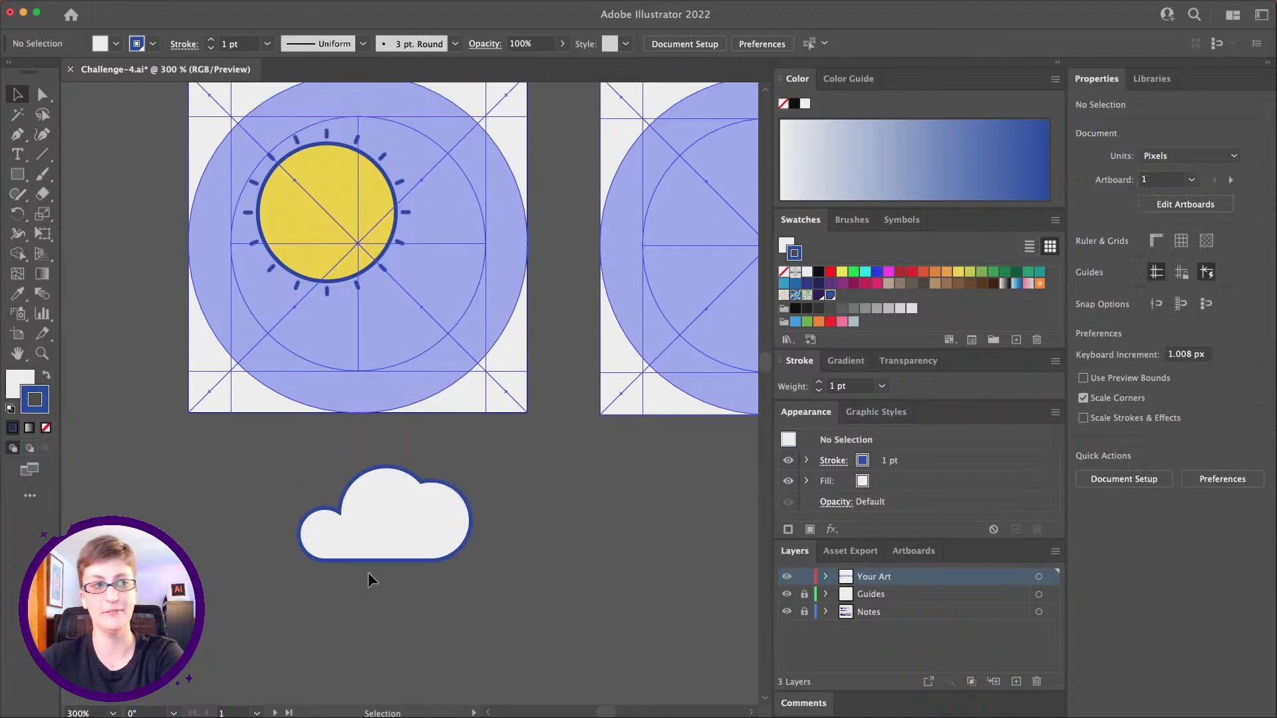
{"action": "left_click_drag", "start_coordinate": [384, 562], "coordinate": [374, 350]}
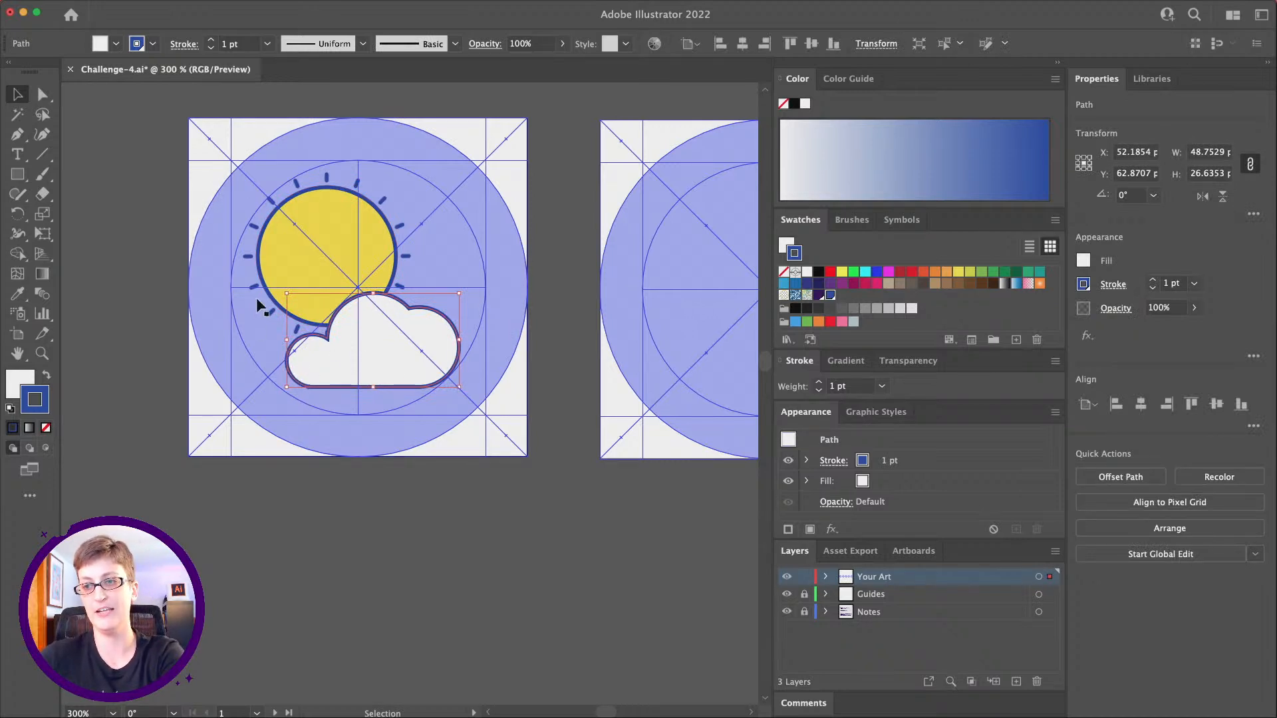
{"action": "left_click_drag", "start_coordinate": [287, 387], "coordinate": [275, 402]}
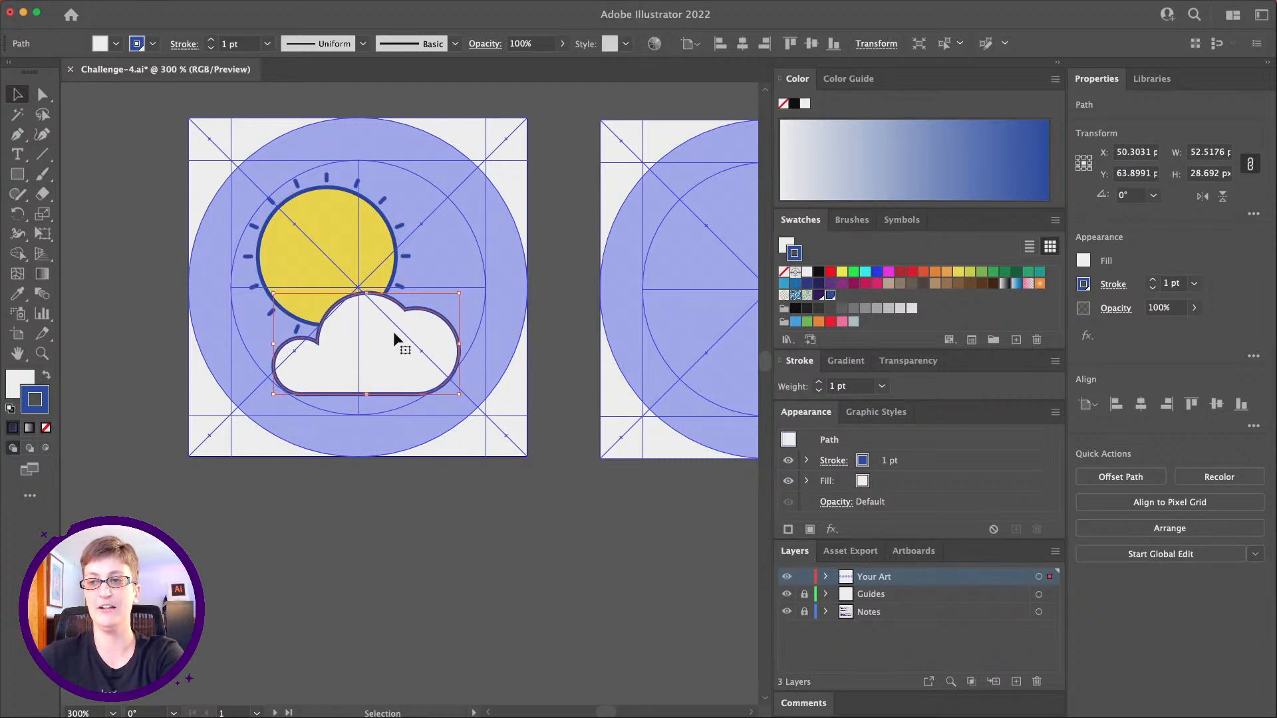
{"action": "left_click_drag", "start_coordinate": [397, 349], "coordinate": [398, 342]}
{"action": "left_click_drag", "start_coordinate": [274, 388], "coordinate": [268, 392]}
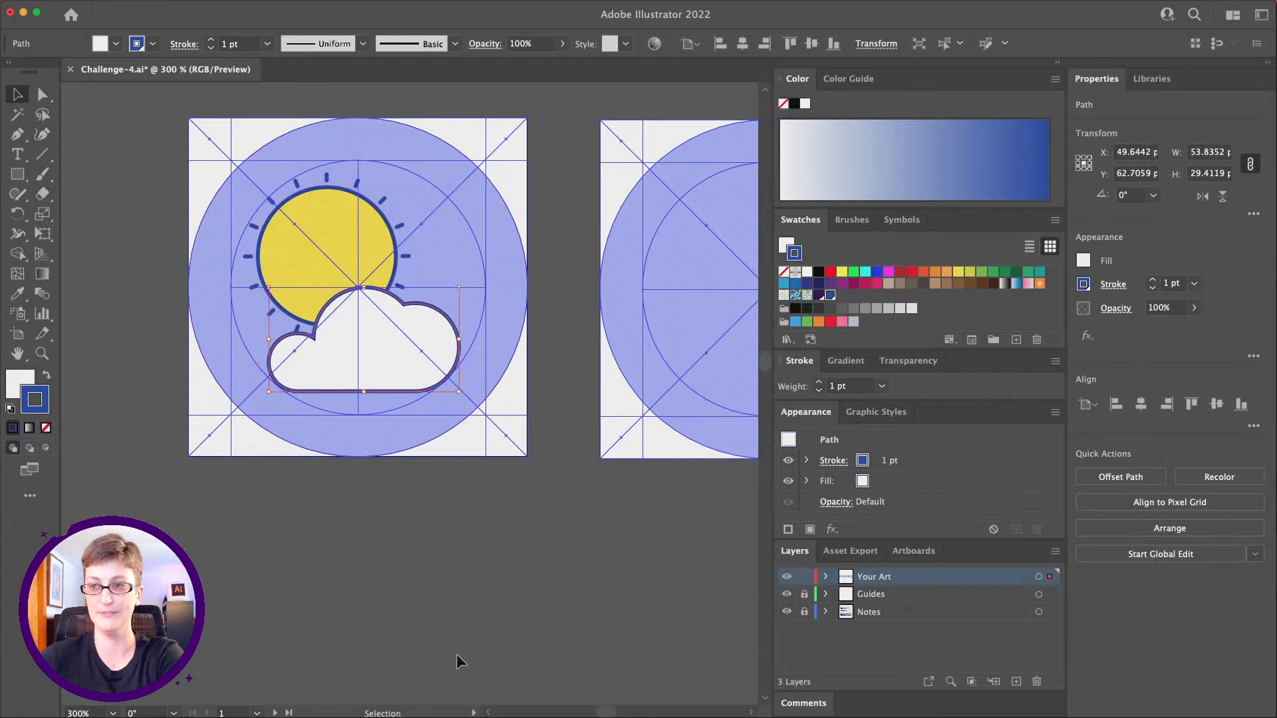
- Enlarge the sun and its rays together slightly toward the lower right, and deselect them
{"action": "left_click", "coordinate": [383, 199]}
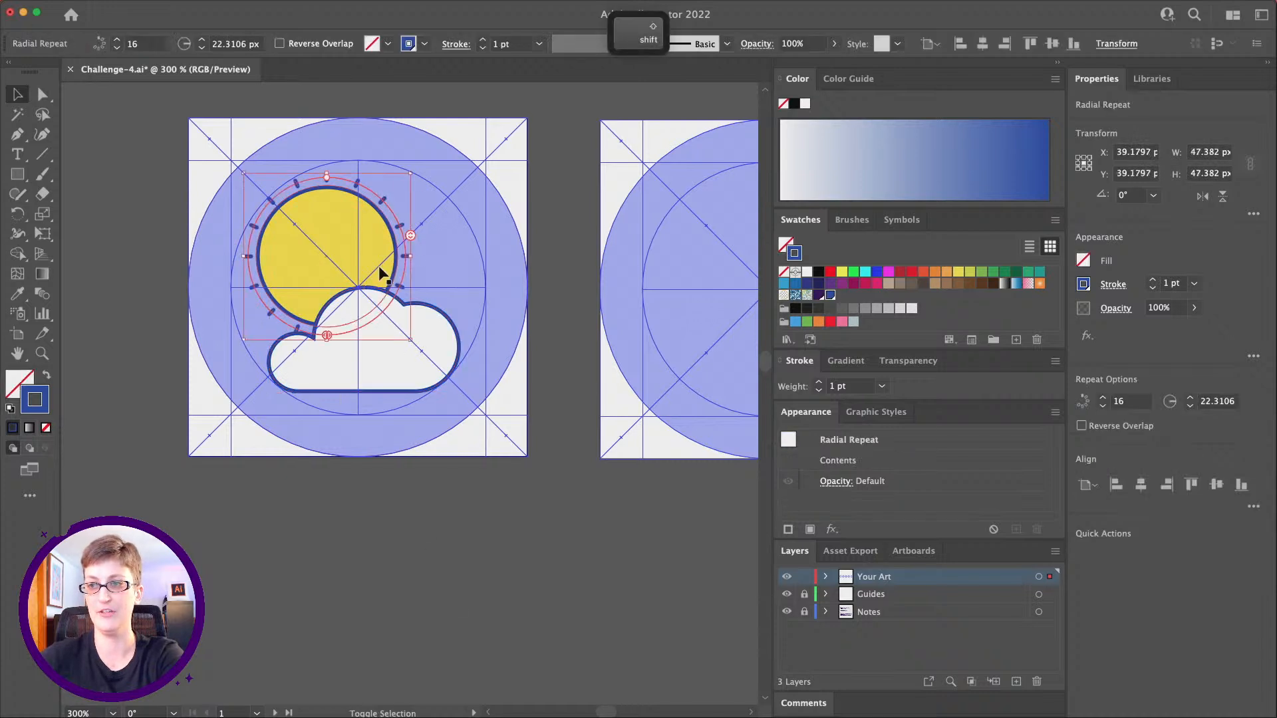
{"action": "left_click", "coordinate": [385, 287], "text": "shift"}
{"action": "left_click_drag", "start_coordinate": [411, 340], "coordinate": [422, 351]}
{"action": "left_click", "coordinate": [424, 525]}
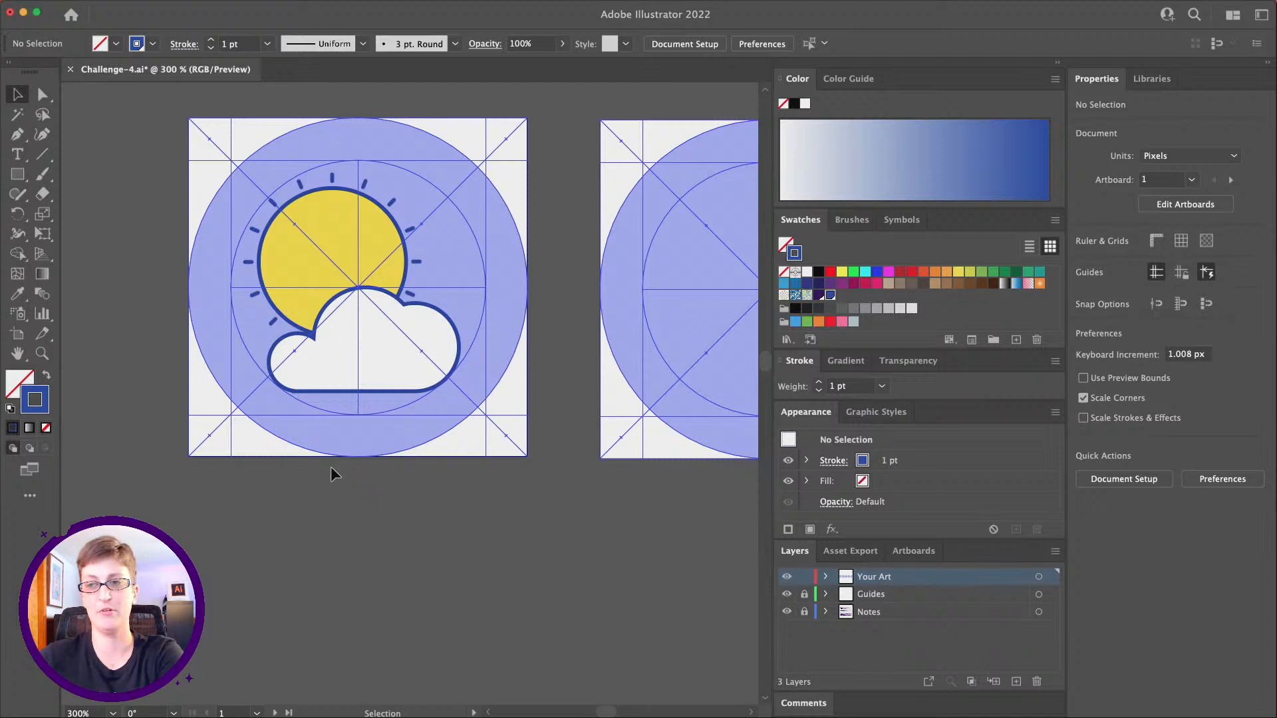
{"action": "scroll", "coordinate": [314, 467], "scroll_direction": "up", "scroll_amount": 2}
{"action": "scroll", "coordinate": [314, 467], "scroll_direction": "right", "scroll_amount": 1}
{"action": "scroll", "coordinate": [350, 207], "scroll_direction": "up", "scroll_amount": 2}
{"action": "scroll", "coordinate": [351, 207], "scroll_direction": "right", "scroll_amount": 1}
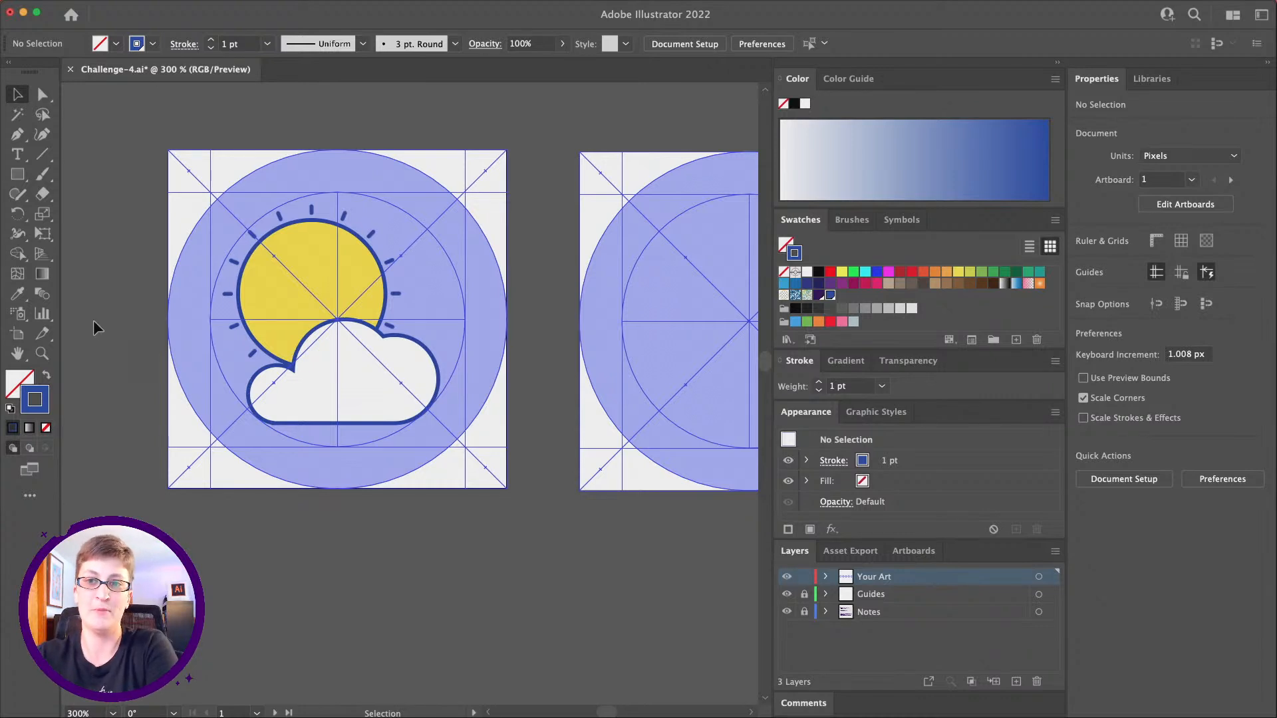
- Draw a rectangle about 3 by 6.2 px on the sun's upper-left area, with a dark blue fill and no stroke
{"action": "left_click", "coordinate": [42, 353]}
{"action": "left_click", "coordinate": [285, 299]}
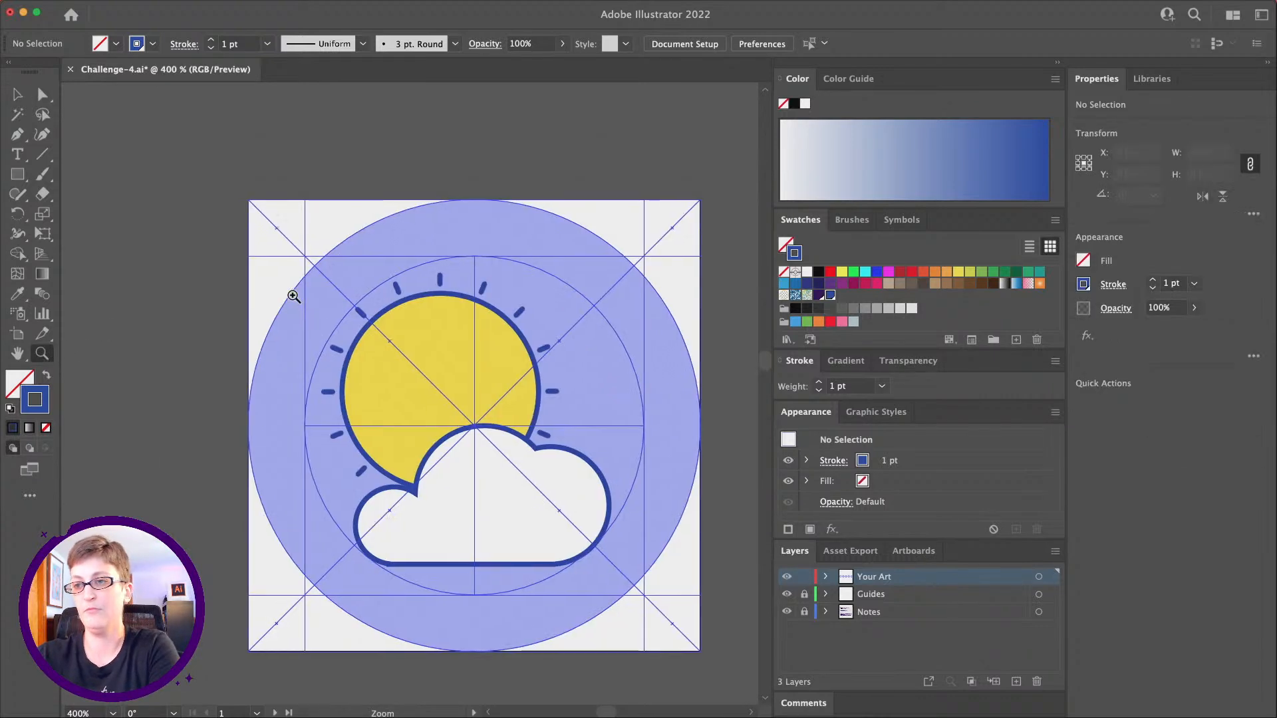
{"action": "left_click", "coordinate": [20, 180]}
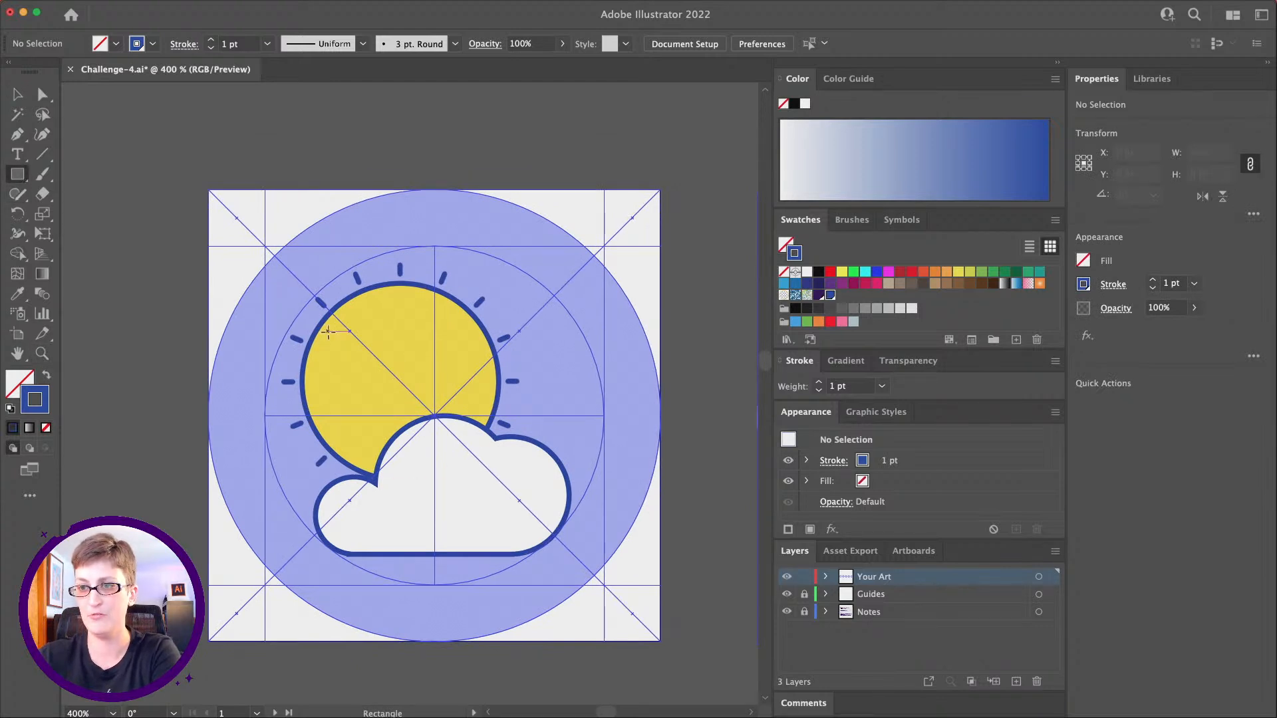
{"action": "left_click_drag", "start_coordinate": [346, 322], "coordinate": [362, 353]}
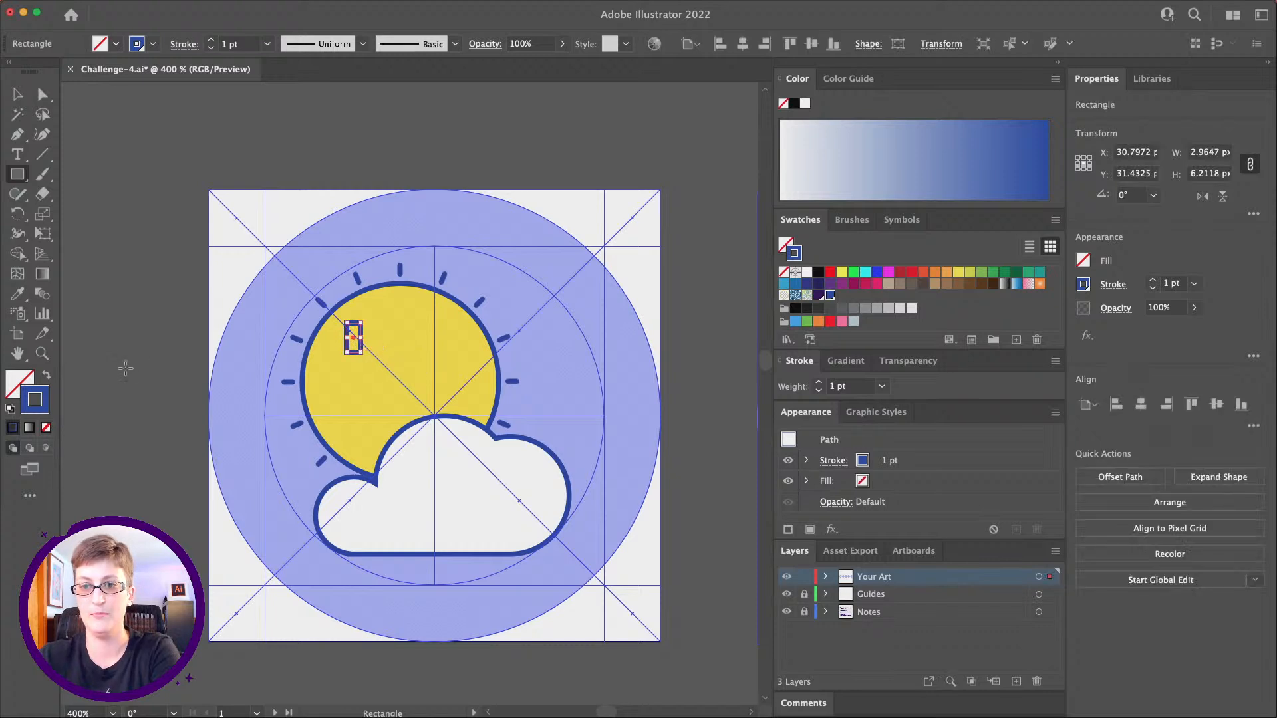
{"action": "left_click", "coordinate": [49, 375]}
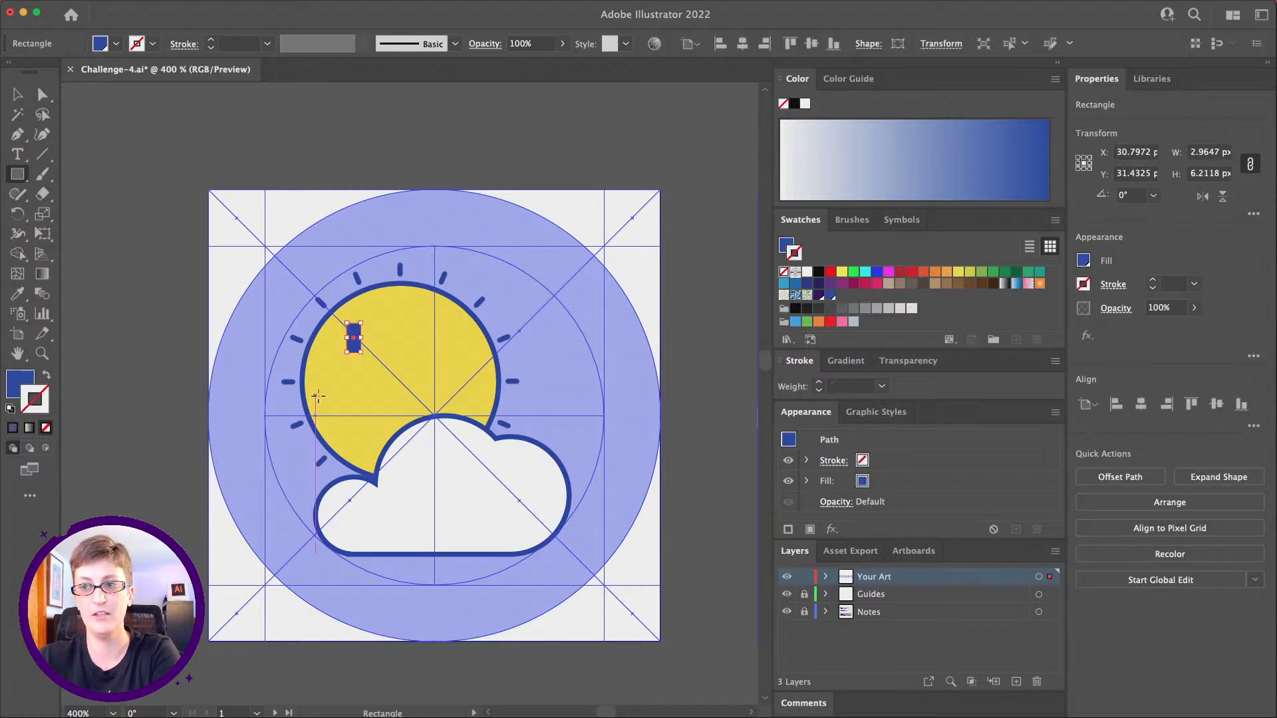
- Round the small rectangle's corners fully so that it forms a vertical pill shape for an eye
{"action": "left_click", "coordinate": [42, 354]}
{"action": "left_click", "coordinate": [391, 354]}
{"action": "left_click", "coordinate": [381, 412]}
{"action": "left_click", "coordinate": [411, 356]}
{"action": "left_click", "coordinate": [18, 95]}
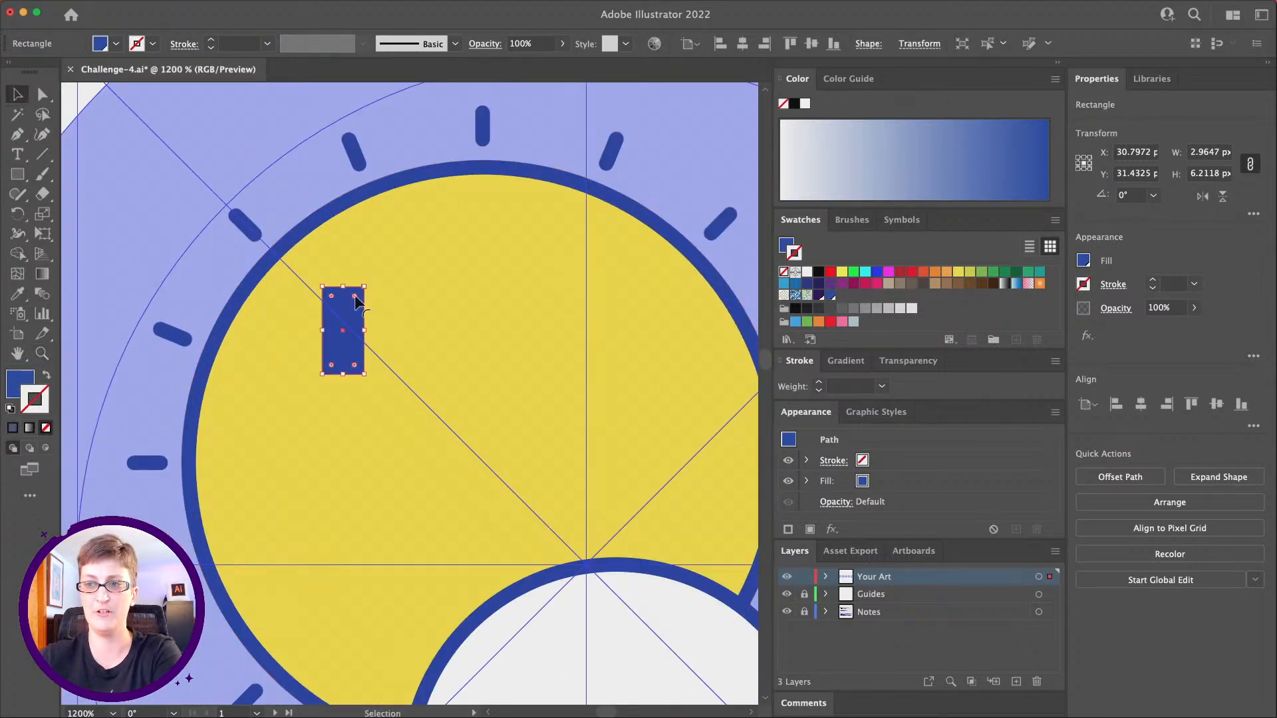
{"action": "left_click_drag", "start_coordinate": [355, 302], "coordinate": [371, 336]}
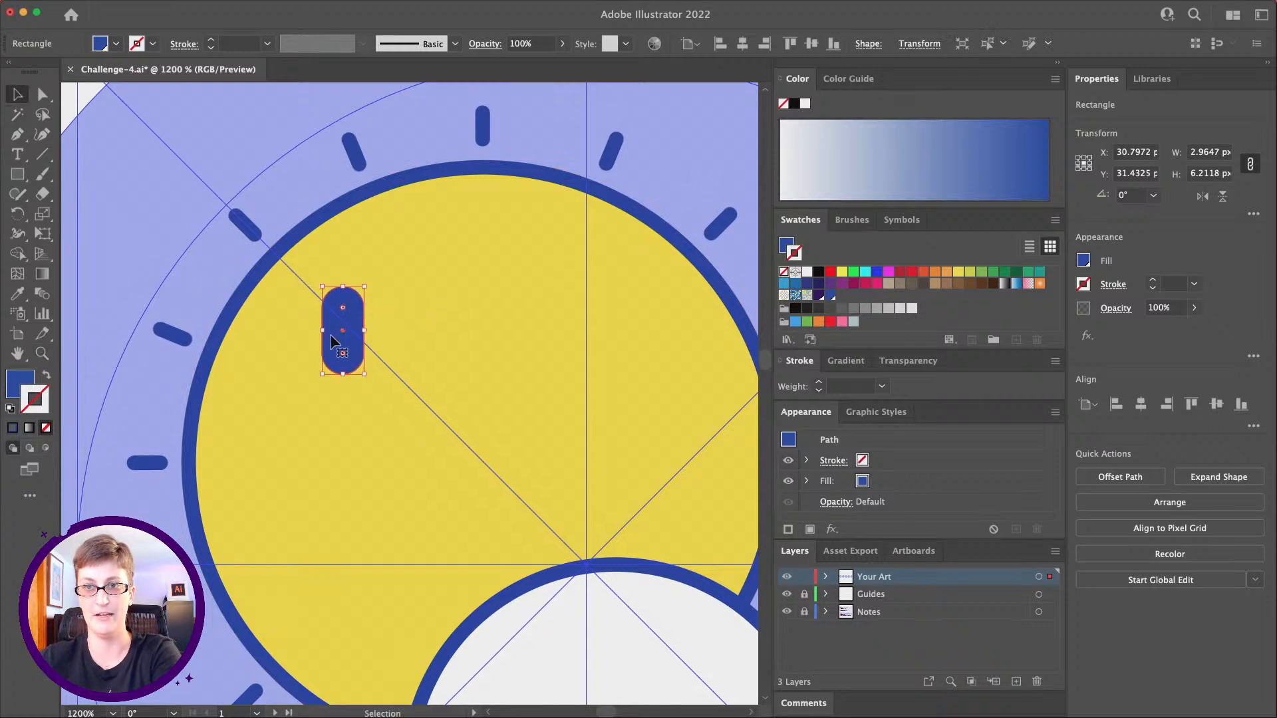
- Draw an upright three-sided polygon about 5 by 4.4 px with a level base, just right of the pill shape
{"action": "left_click", "coordinate": [19, 178]}
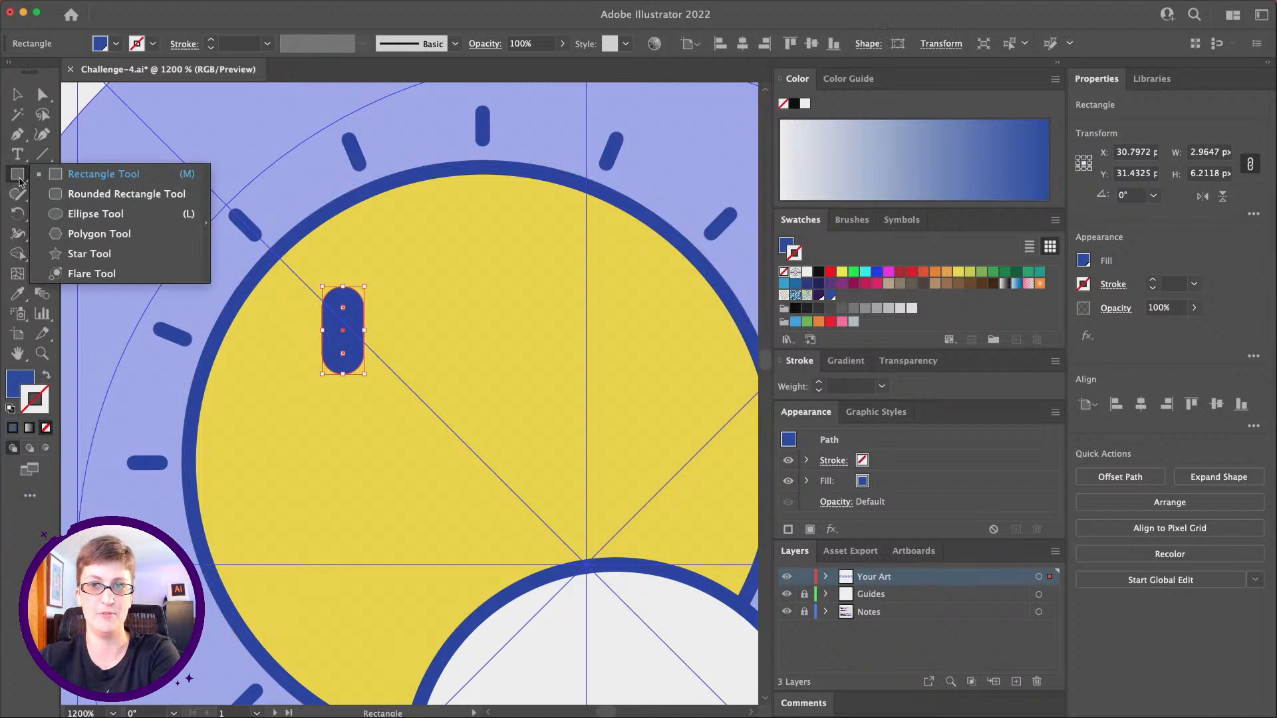
{"action": "left_click_drag", "start_coordinate": [28, 175], "coordinate": [99, 233]}
{"action": "left_click_drag", "start_coordinate": [426, 300], "coordinate": [465, 312]}
{"action": "key", "text": "Up"}
{"action": "key", "text": "Up"}
{"action": "key", "text": "Up"}
{"action": "key", "text": "Down"}
{"action": "key", "text": "Down"}
{"action": "key", "text": "Down"}
{"action": "key", "text": "Down"}
{"action": "key", "text": "Down"}
{"action": "key", "text": "Down"}
{"action": "key", "text": "shift"}
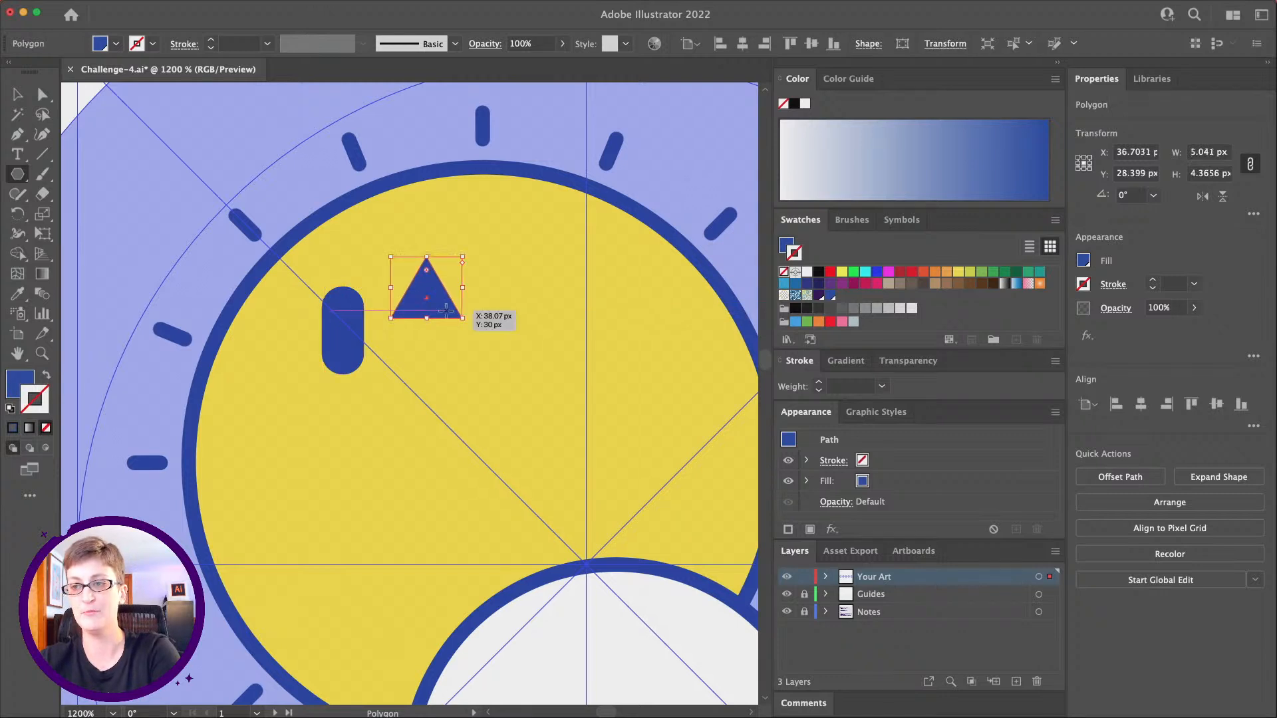
- Rotate the triangle 90°, place its tip at the pill's centre, and subtract it to cut a notch in the pill's right side
{"action": "left_click", "coordinate": [14, 96]}
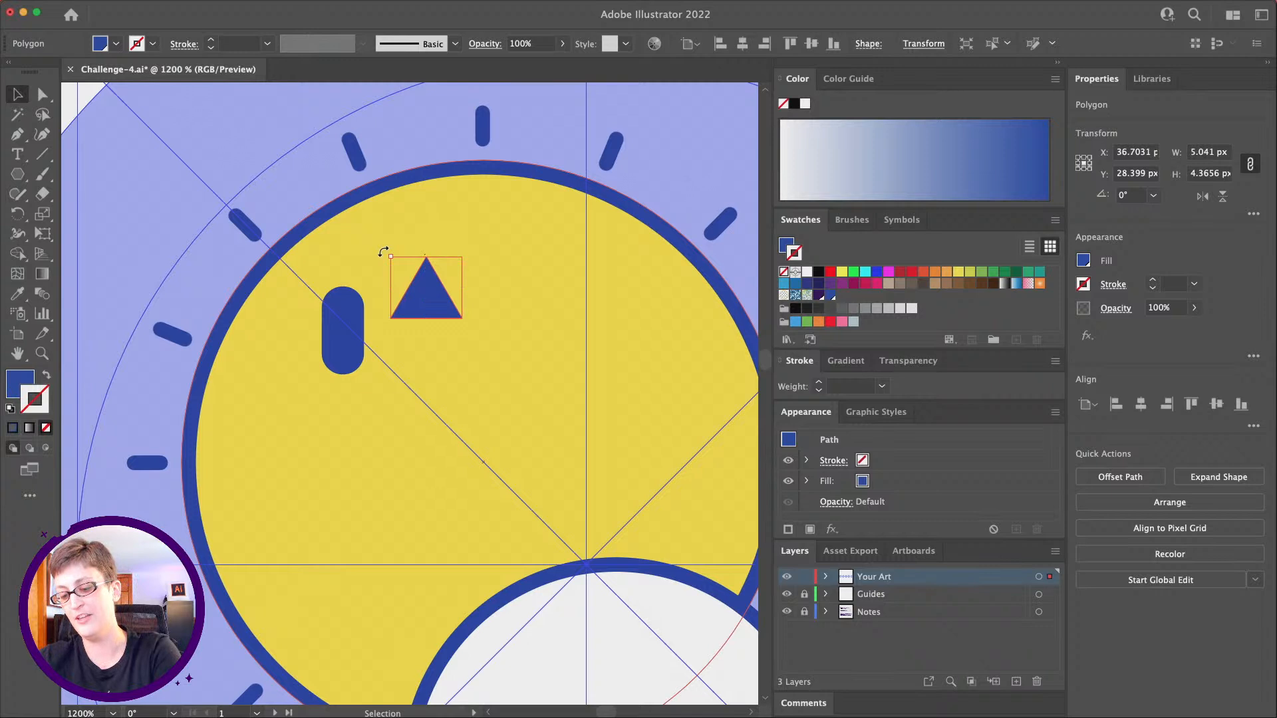
{"action": "left_click_drag", "start_coordinate": [382, 277], "coordinate": [387, 344]}
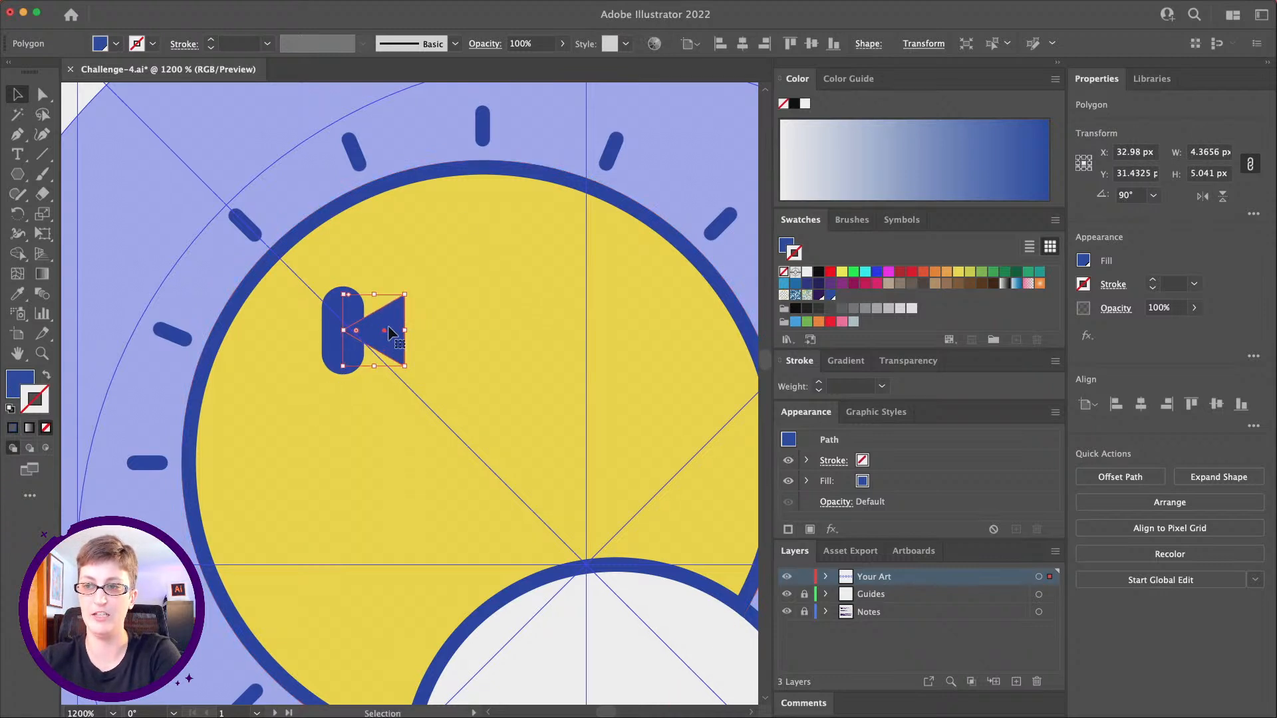
{"action": "left_click", "coordinate": [340, 363], "text": "shift"}
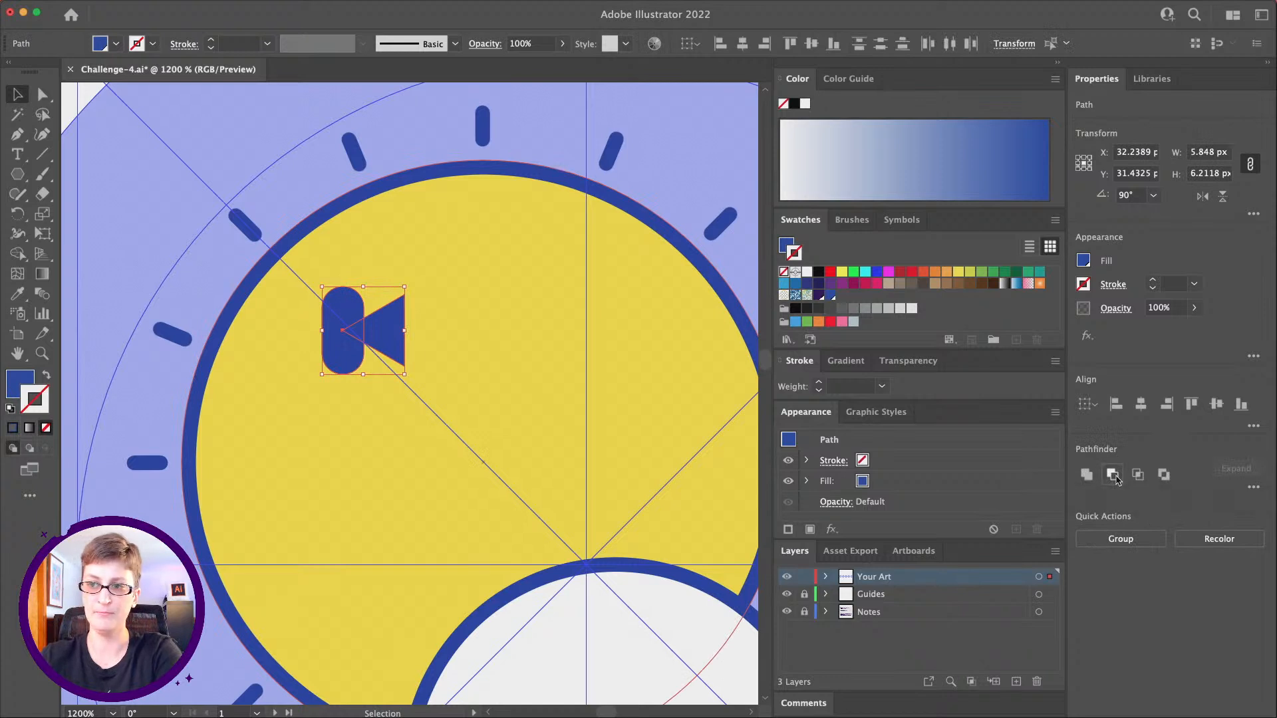
{"action": "left_click", "coordinate": [1113, 474]}
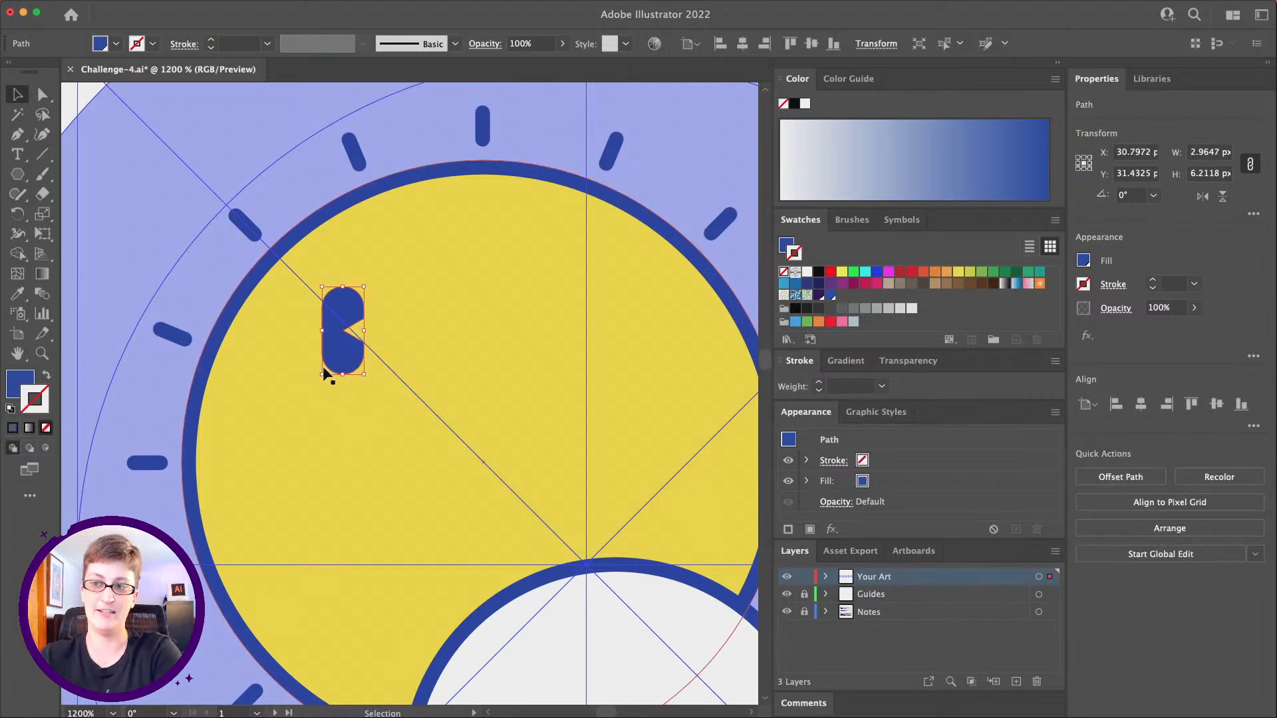
- Shrink the notched eye proportionally to about 1.9 by 4 px, shift it slightly left, and place a level copy to its right
{"action": "left_click_drag", "start_coordinate": [367, 286], "coordinate": [352, 314]}
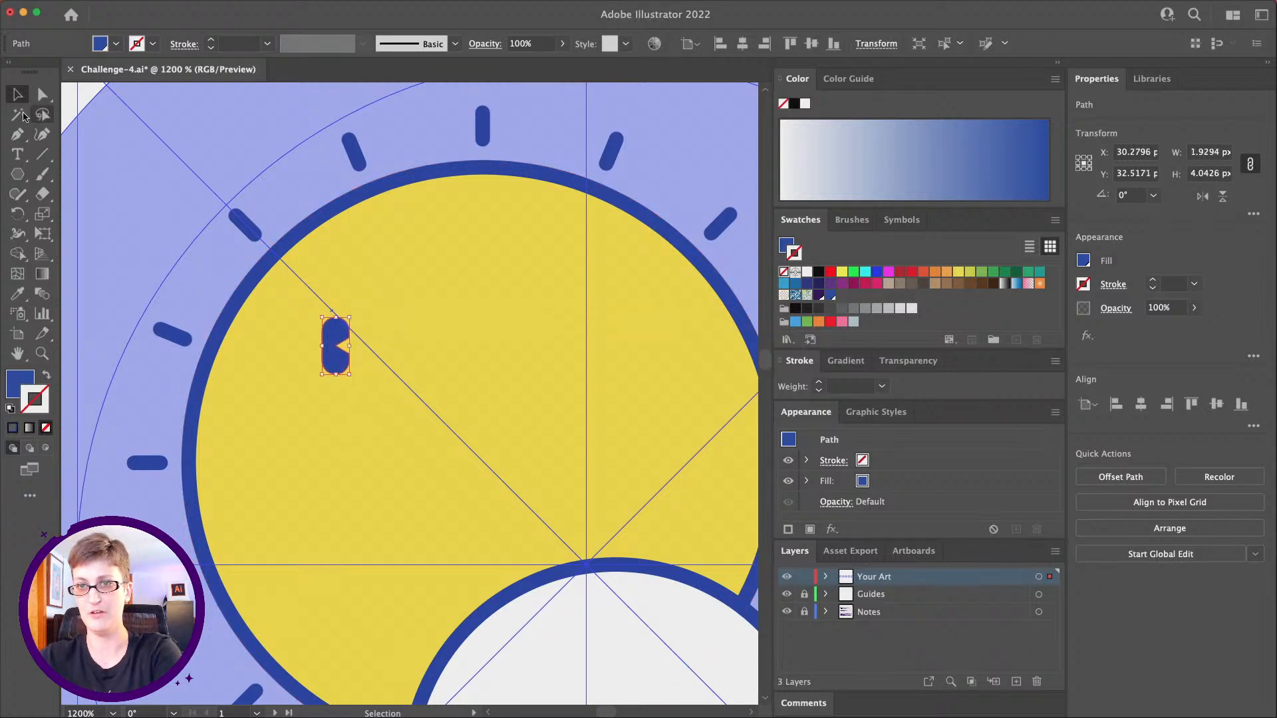
{"action": "left_click_drag", "start_coordinate": [337, 365], "coordinate": [329, 369]}
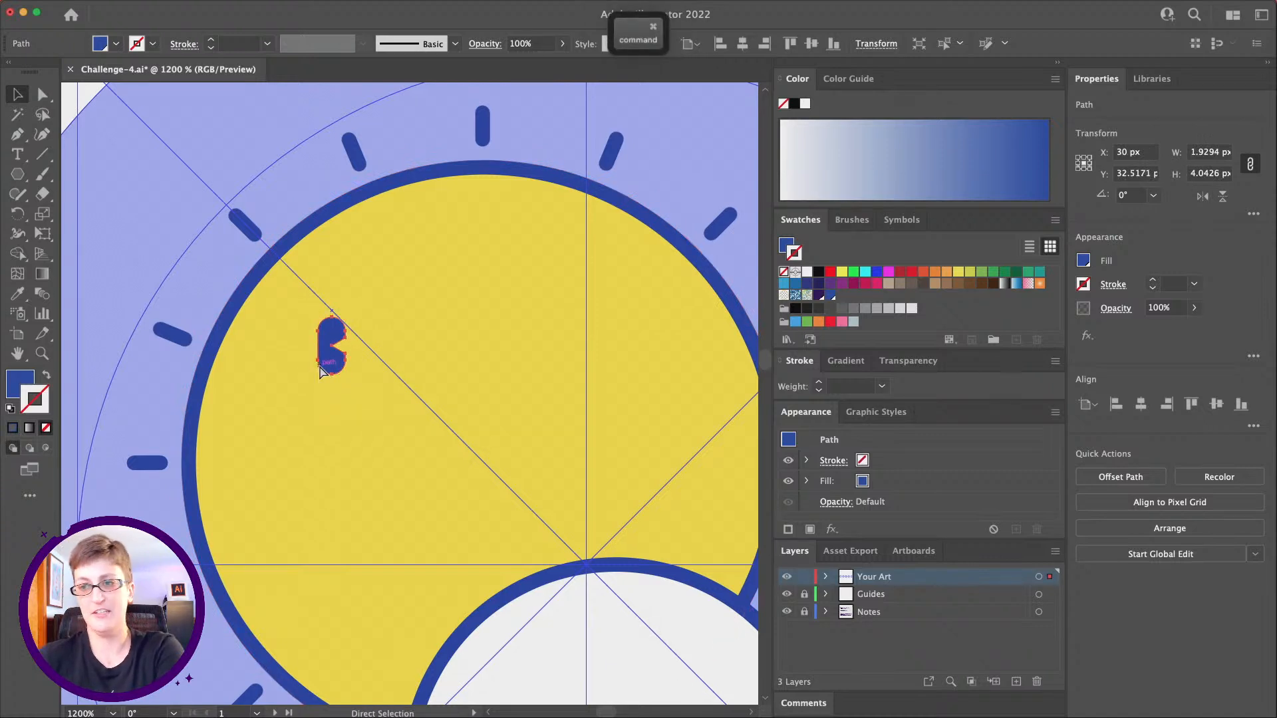
{"action": "key", "text": "super+f"}
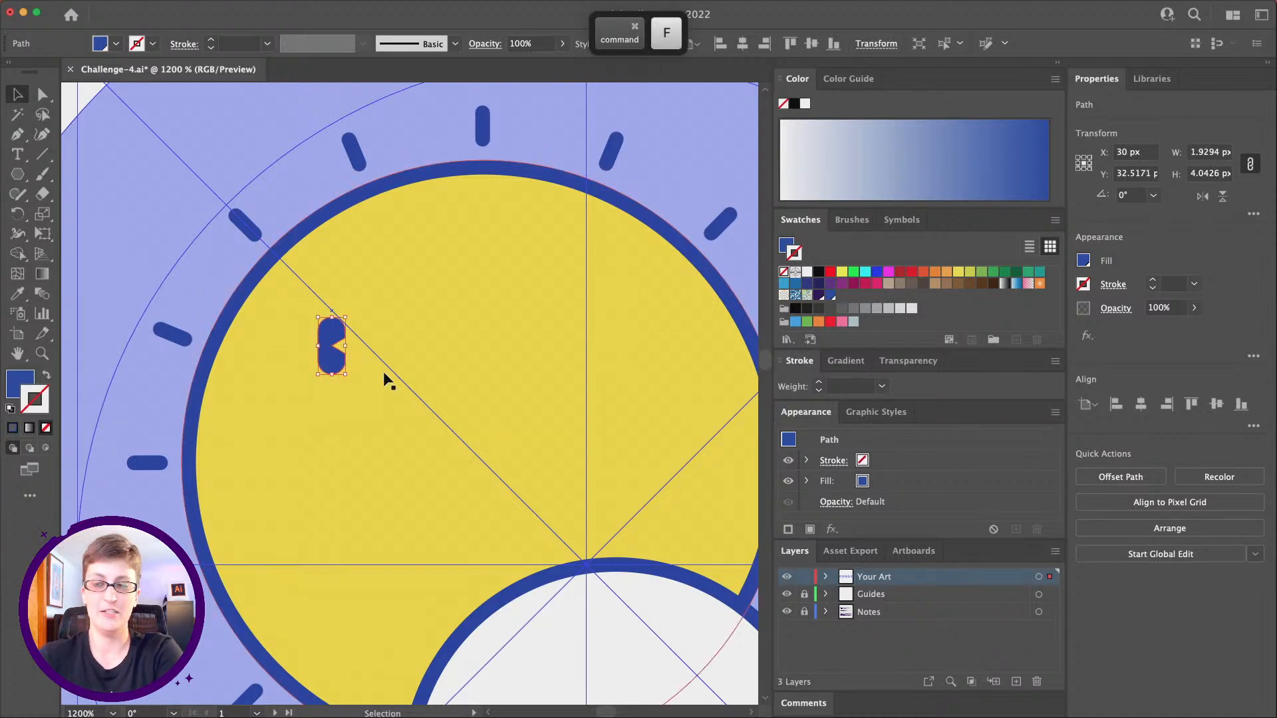
{"action": "left_click_drag", "start_coordinate": [335, 364], "coordinate": [485, 366]}
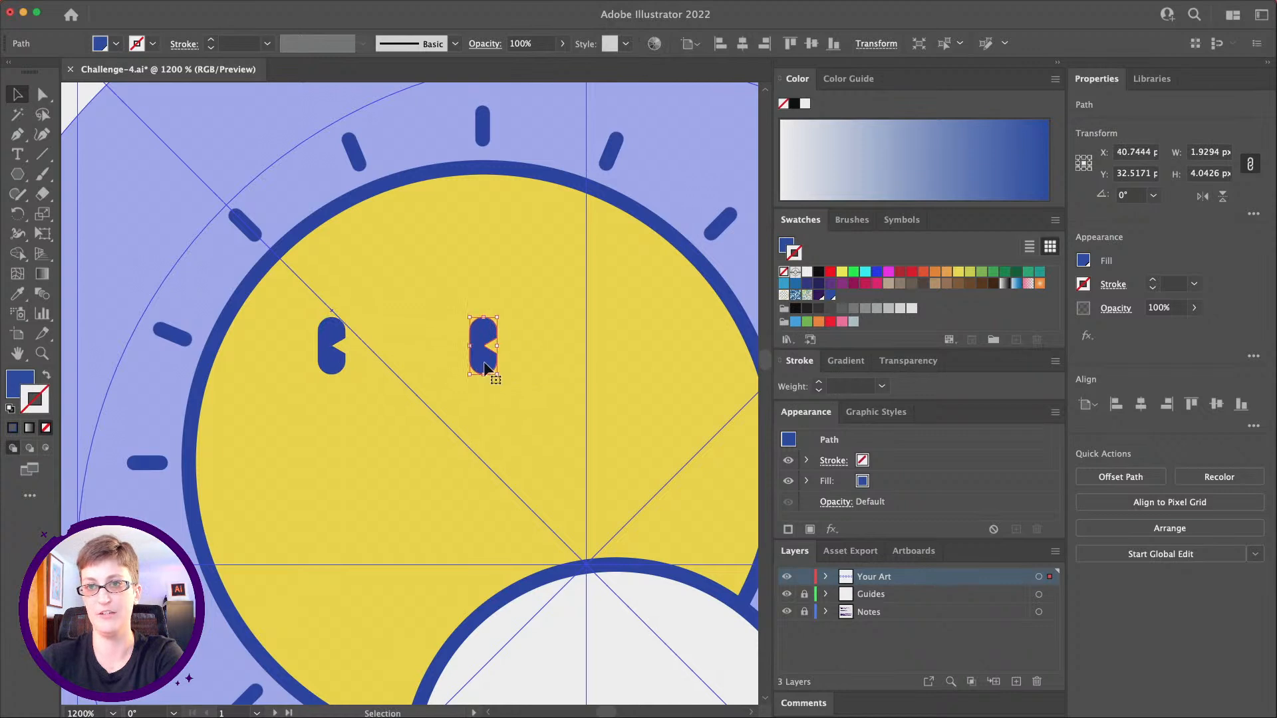
- Draw a circle about 13.3 px wide centred below and between the eyes, with no fill and a 1 pt dark blue stroke
{"action": "scroll", "coordinate": [484, 367], "scroll_direction": "left", "scroll_amount": 3}
{"action": "left_click", "coordinate": [18, 175]}
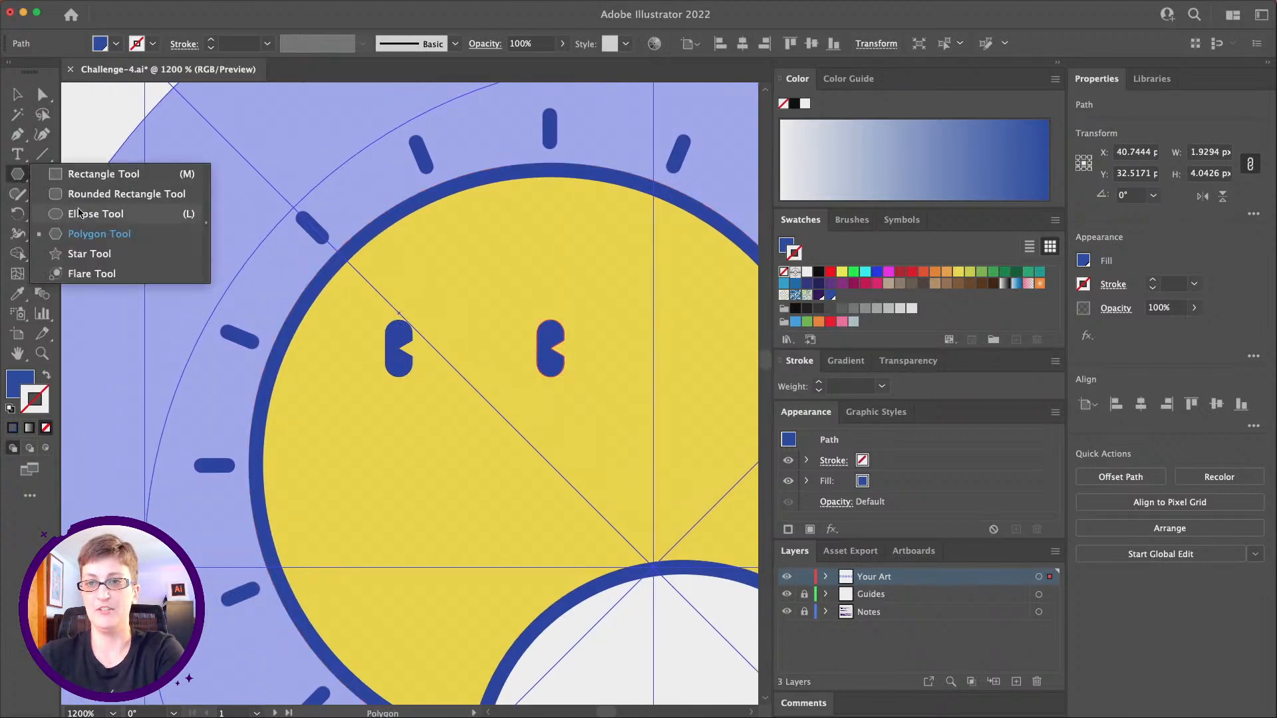
{"action": "left_click", "coordinate": [78, 213]}
{"action": "scroll", "coordinate": [516, 438], "scroll_direction": "right", "scroll_amount": 1}
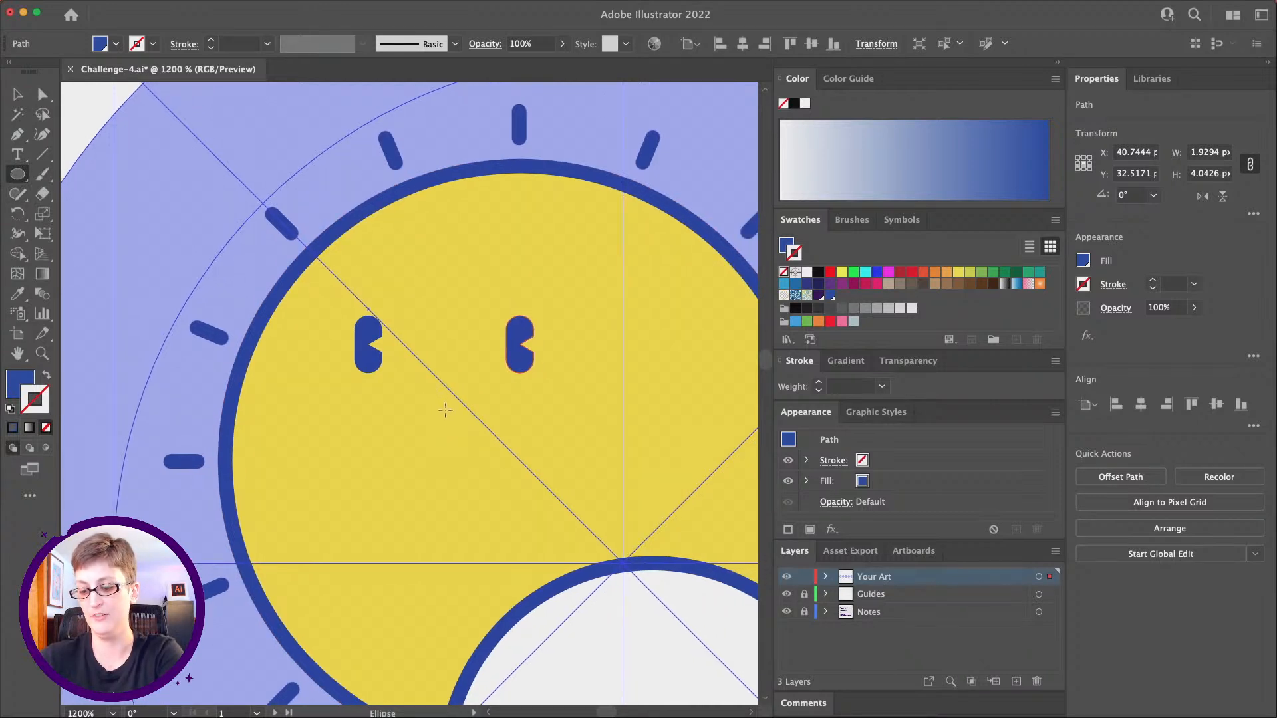
{"action": "mouse_move", "coordinate": [445, 410]}
{"action": "left_mouse_down"}
{"action": "mouse_move", "coordinate": [483, 334]}
{"action": "mouse_move", "coordinate": [539, 315]}
{"action": "left_mouse_up"}
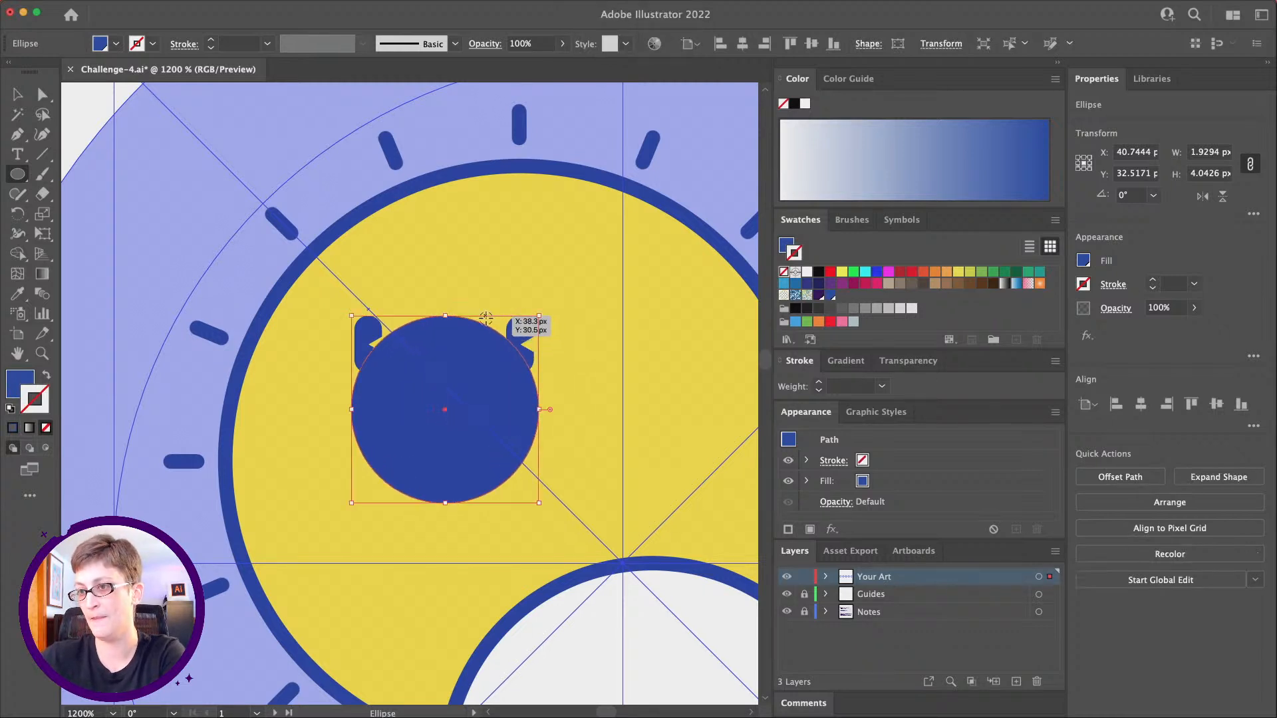
{"action": "key", "text": "a"}
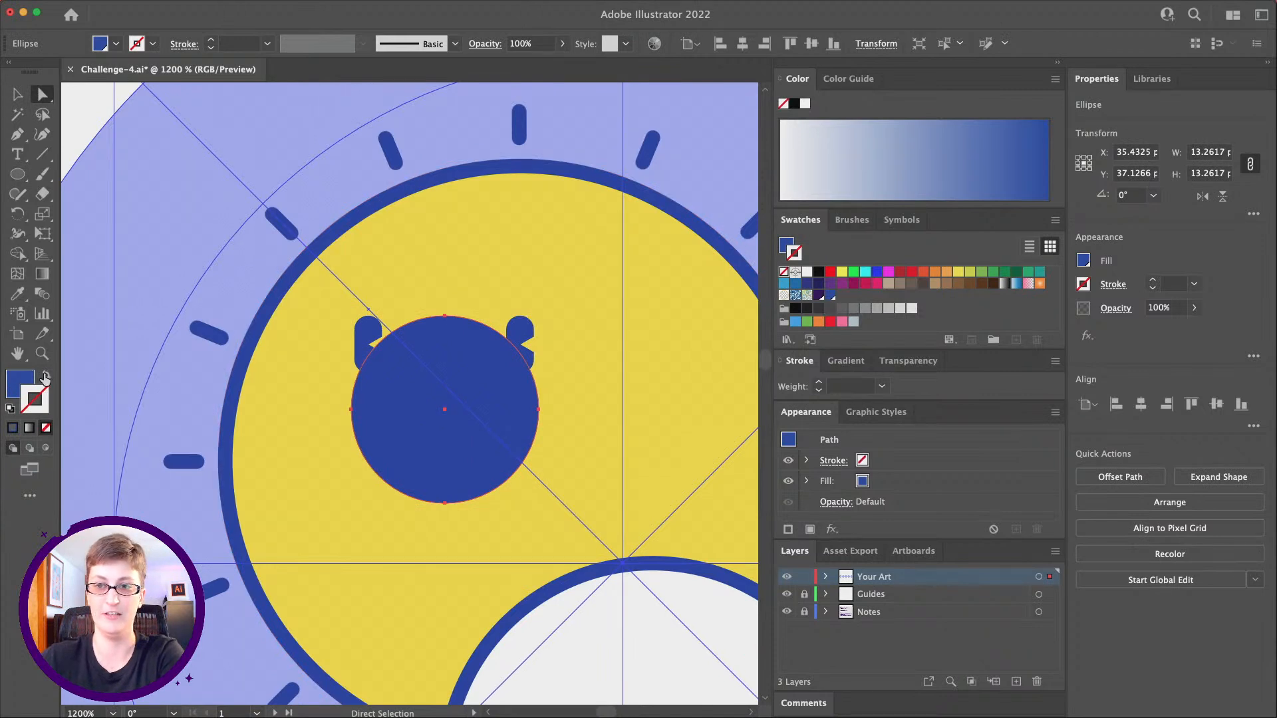
{"action": "left_click", "coordinate": [45, 377]}
{"action": "scroll", "coordinate": [522, 525], "scroll_direction": "right", "scroll_amount": 3}
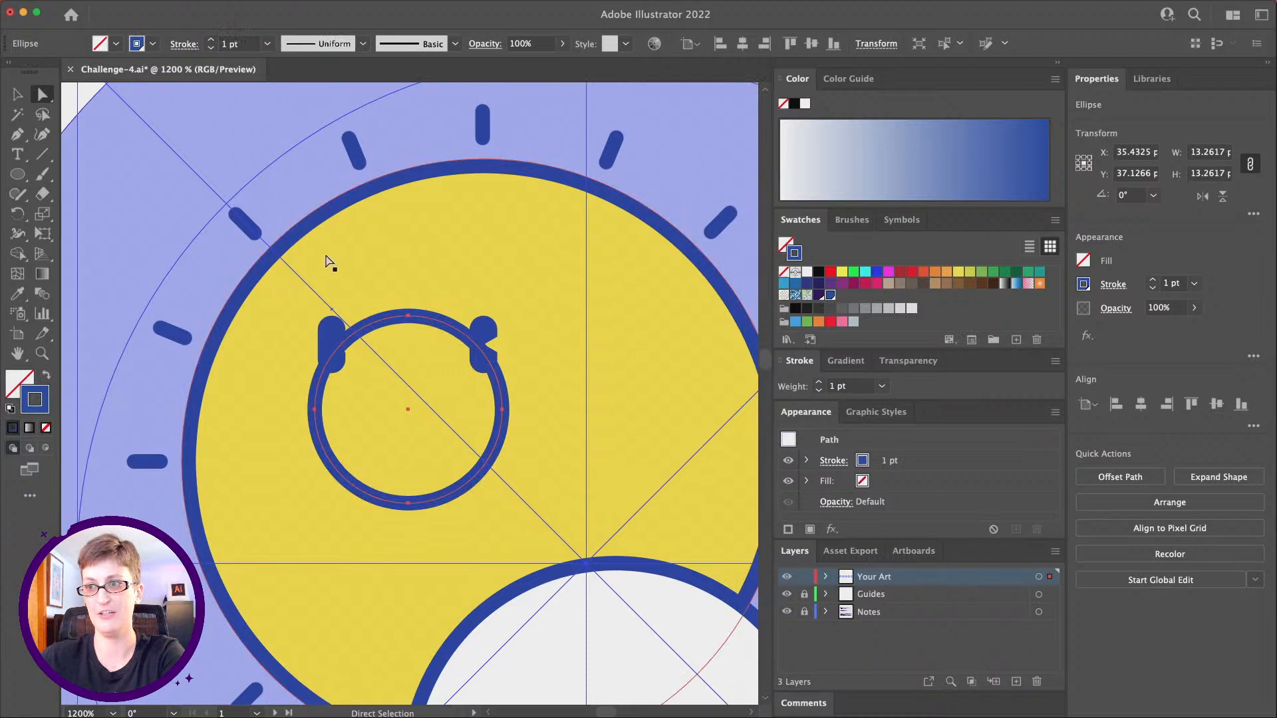
- Try deleting the circle's top anchor point to leave a half-circle smile, and undo the deletion
{"action": "left_click", "coordinate": [407, 316]}
{"action": "key", "text": "Delete"}
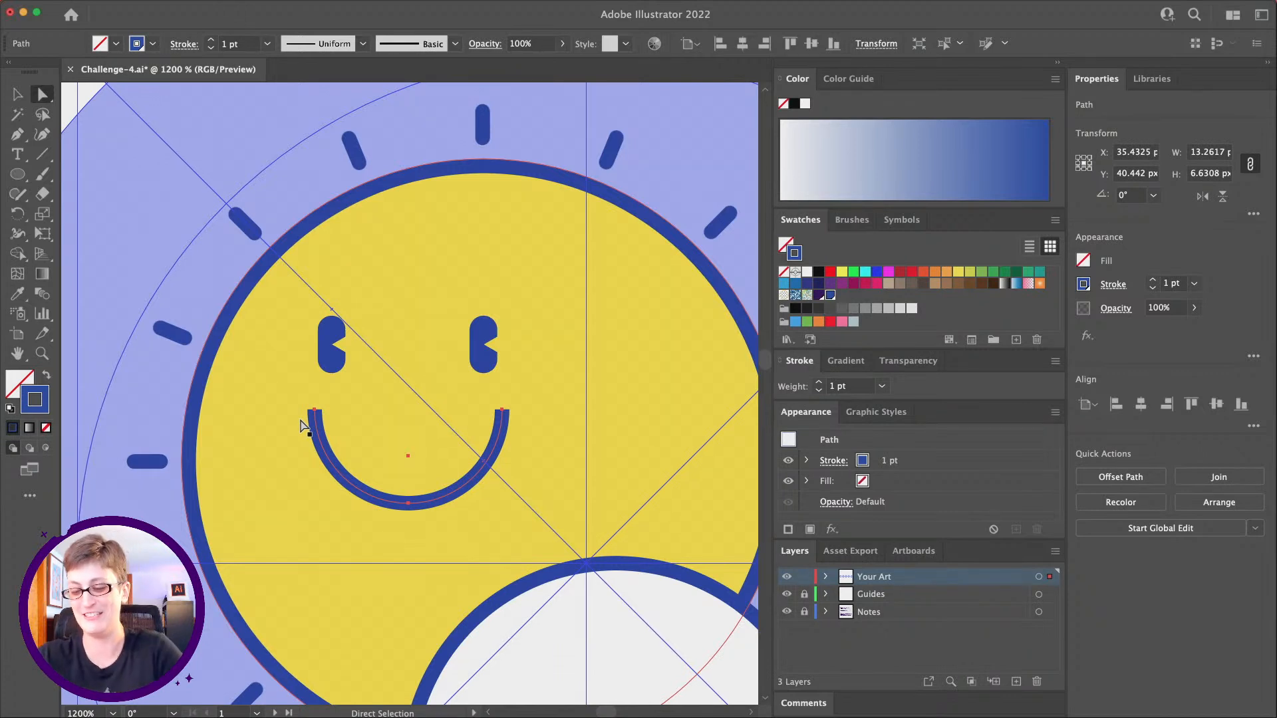
{"action": "key", "text": "super+z"}
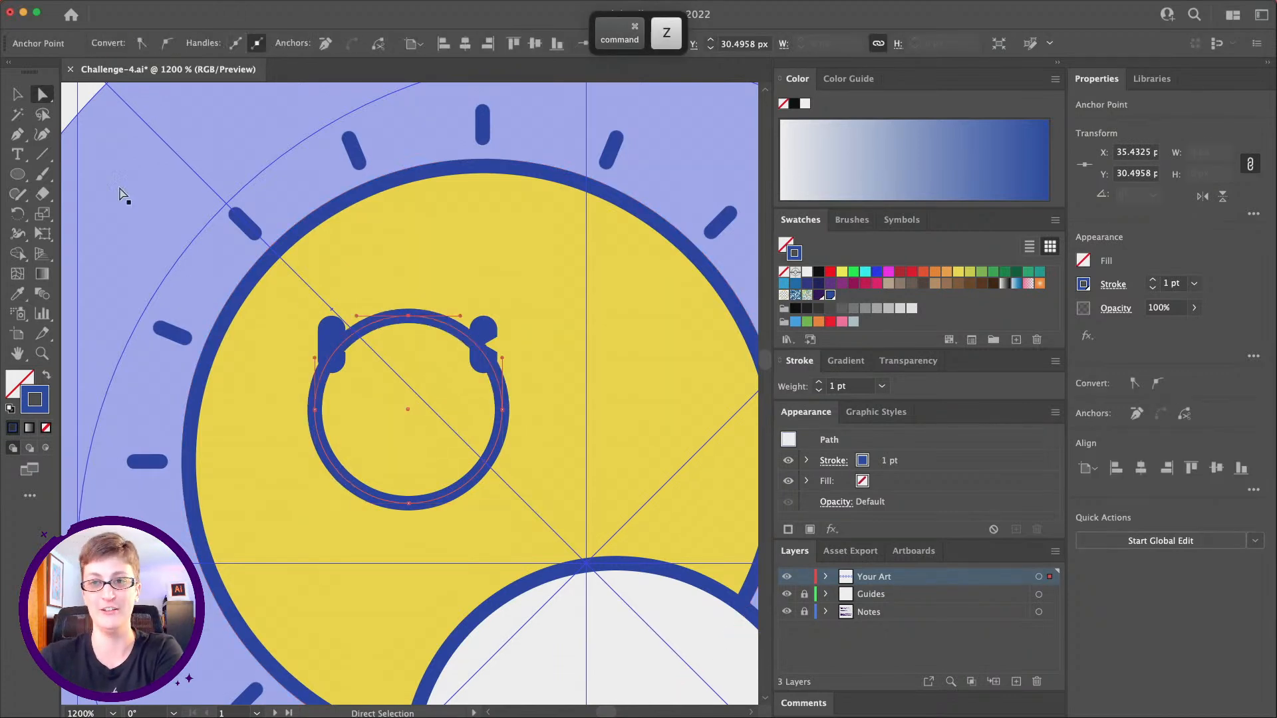
- Draw a rectangle about 31.4 by 16 px over the circle's upper part and subtract it from the circle with Minus Front
{"action": "left_click", "coordinate": [18, 174]}
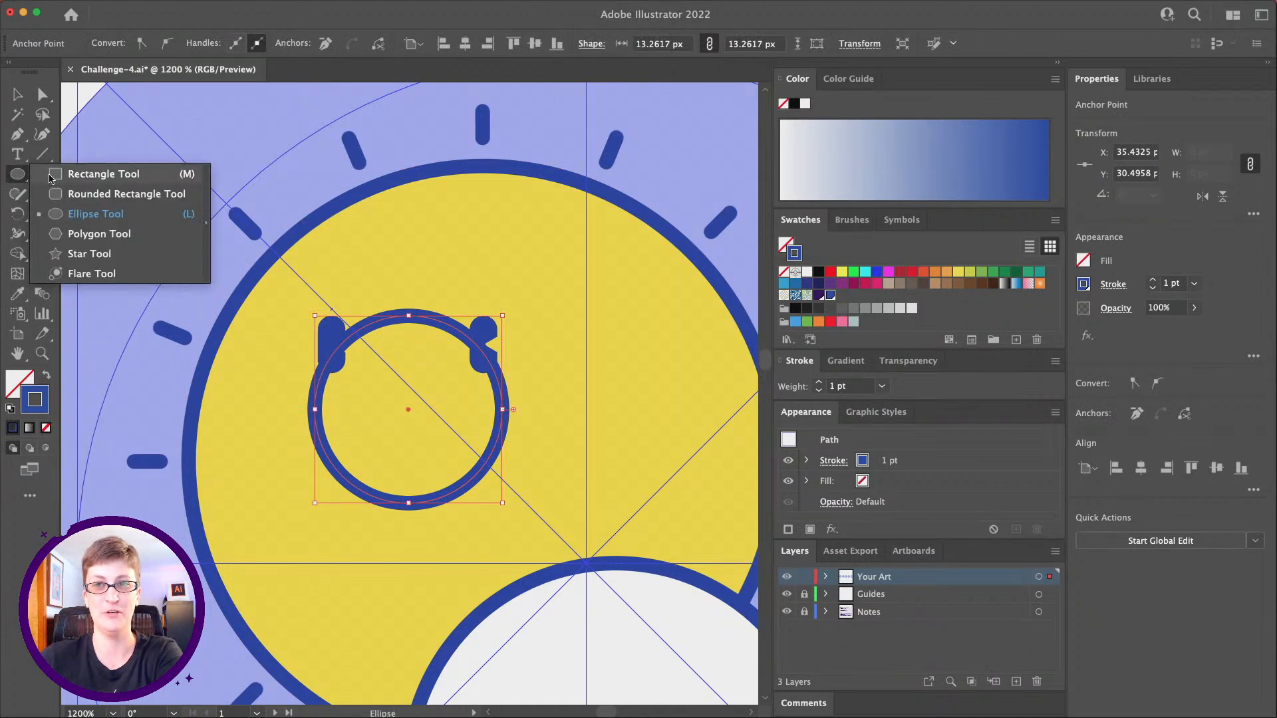
{"action": "left_click", "coordinate": [57, 179]}
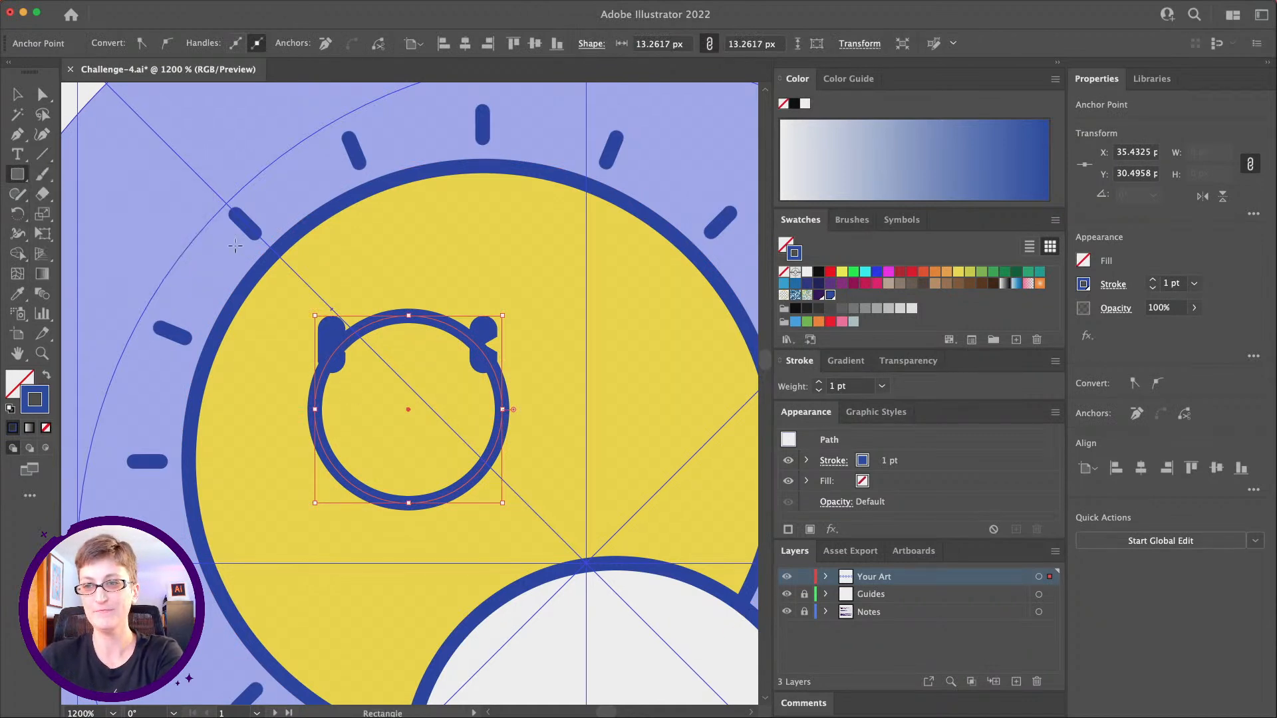
{"action": "left_click_drag", "start_coordinate": [181, 234], "coordinate": [626, 460]}
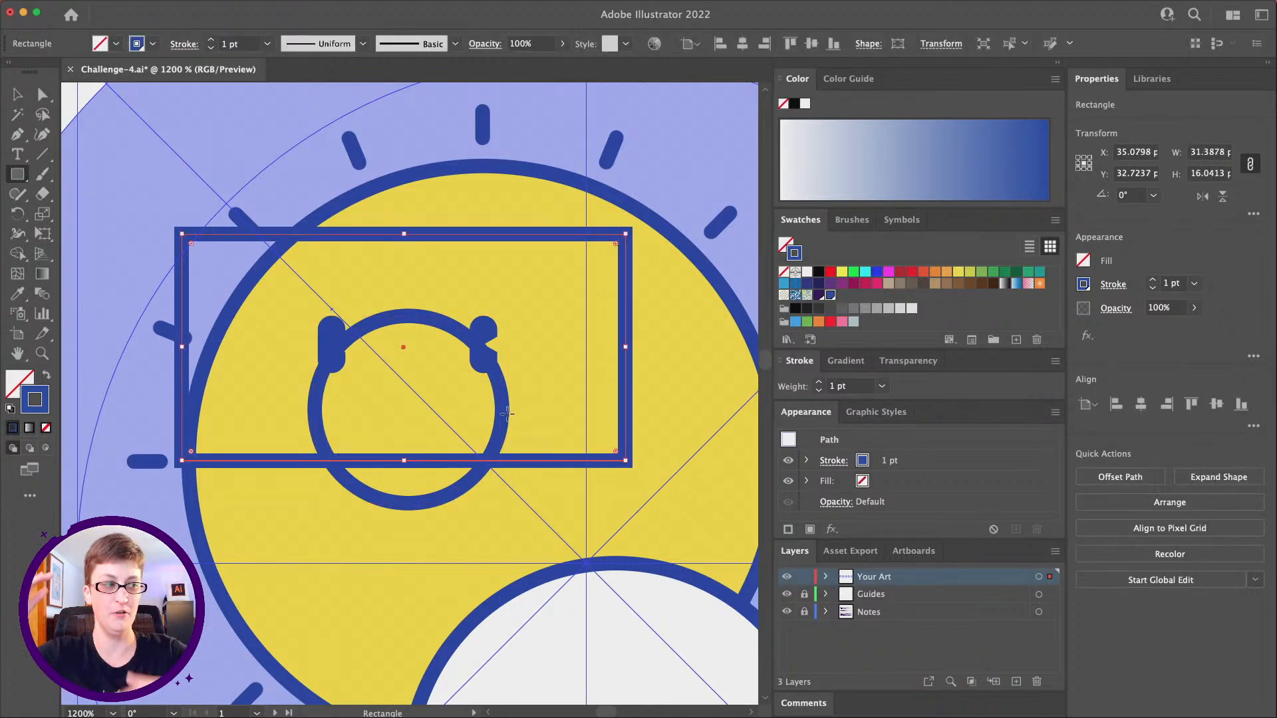
{"action": "left_click", "coordinate": [18, 93]}
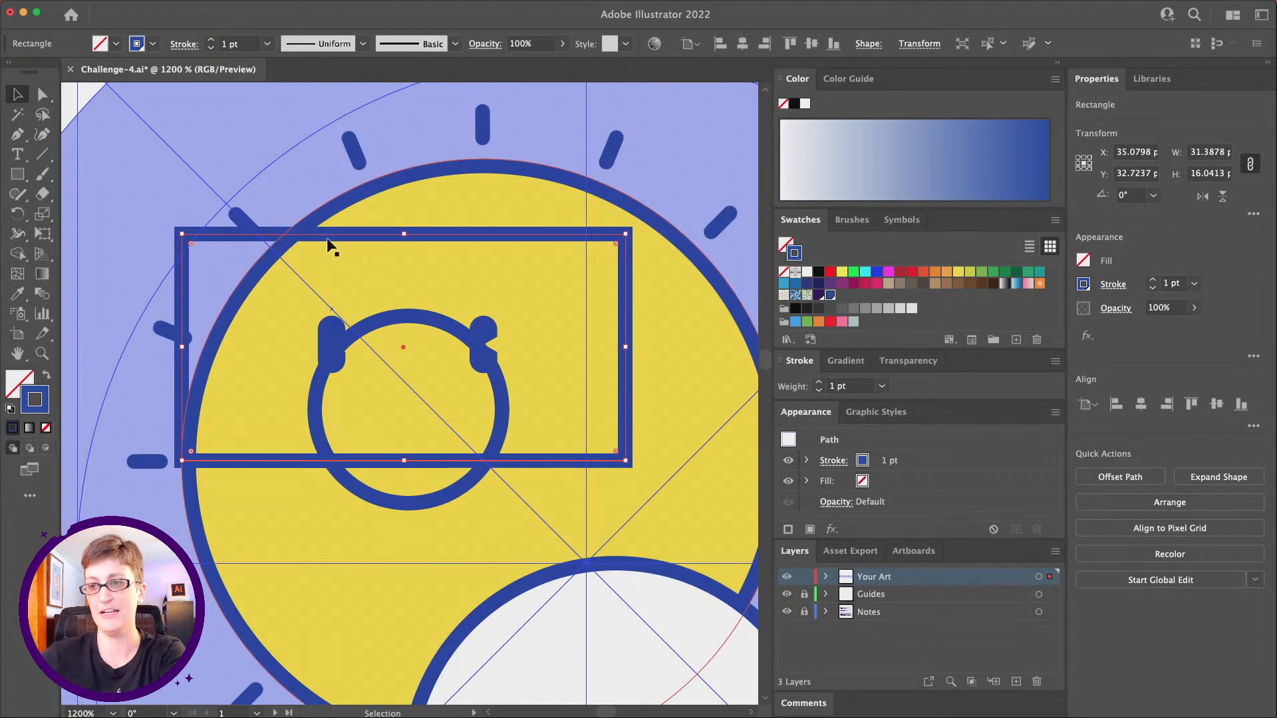
{"action": "left_click", "coordinate": [377, 328], "text": "shift"}
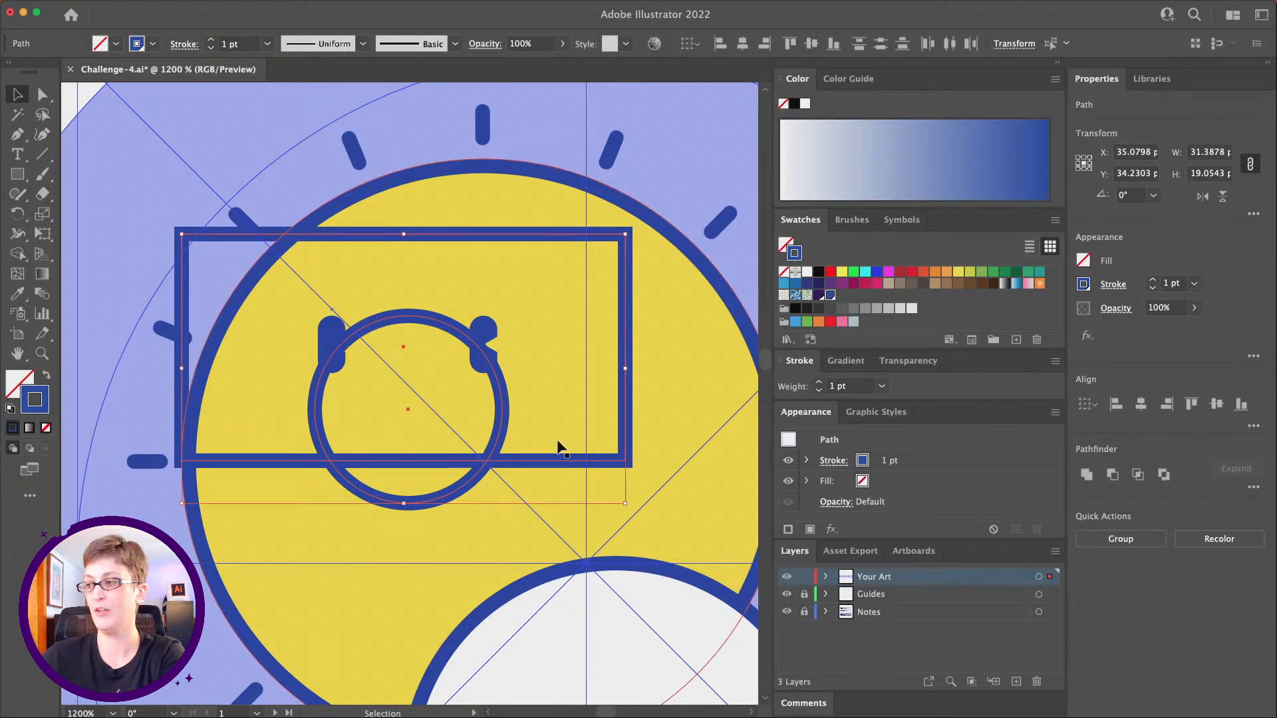
{"action": "left_click", "coordinate": [1111, 475]}
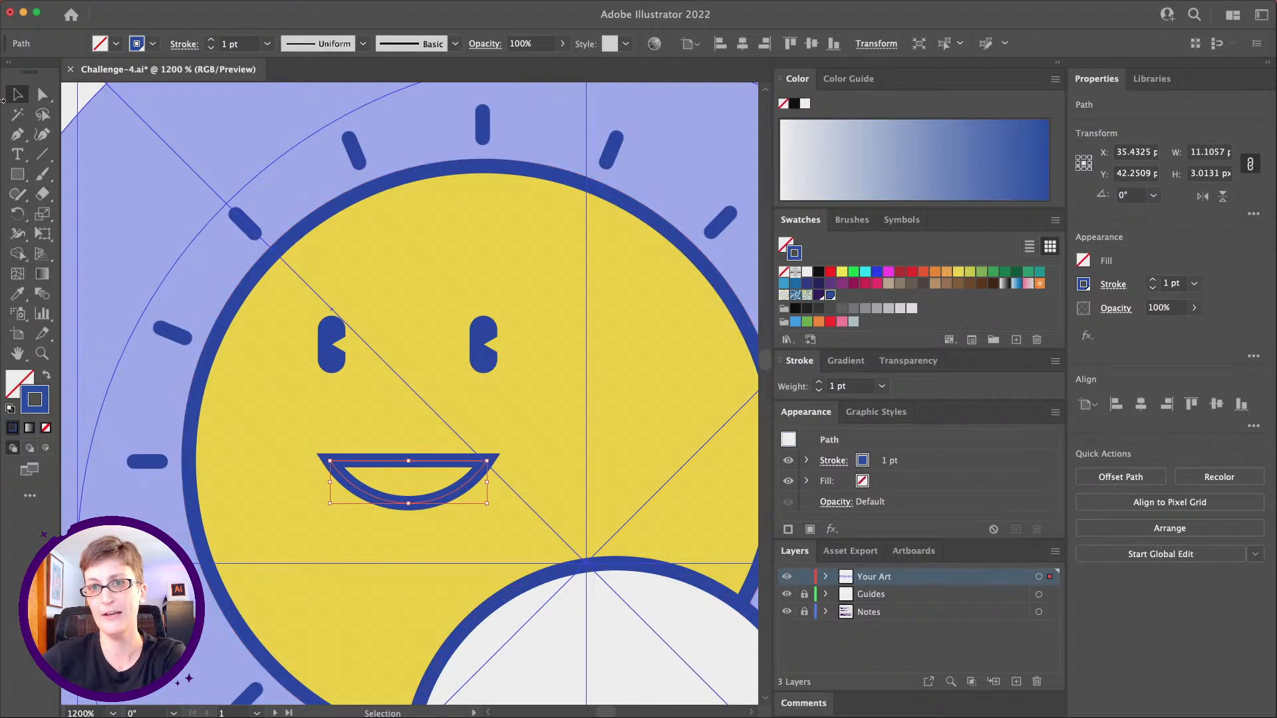
- Add an anchor point on the mouth's straight top edge and delete it, leaving an open smile curve
{"action": "left_click", "coordinate": [16, 135]}
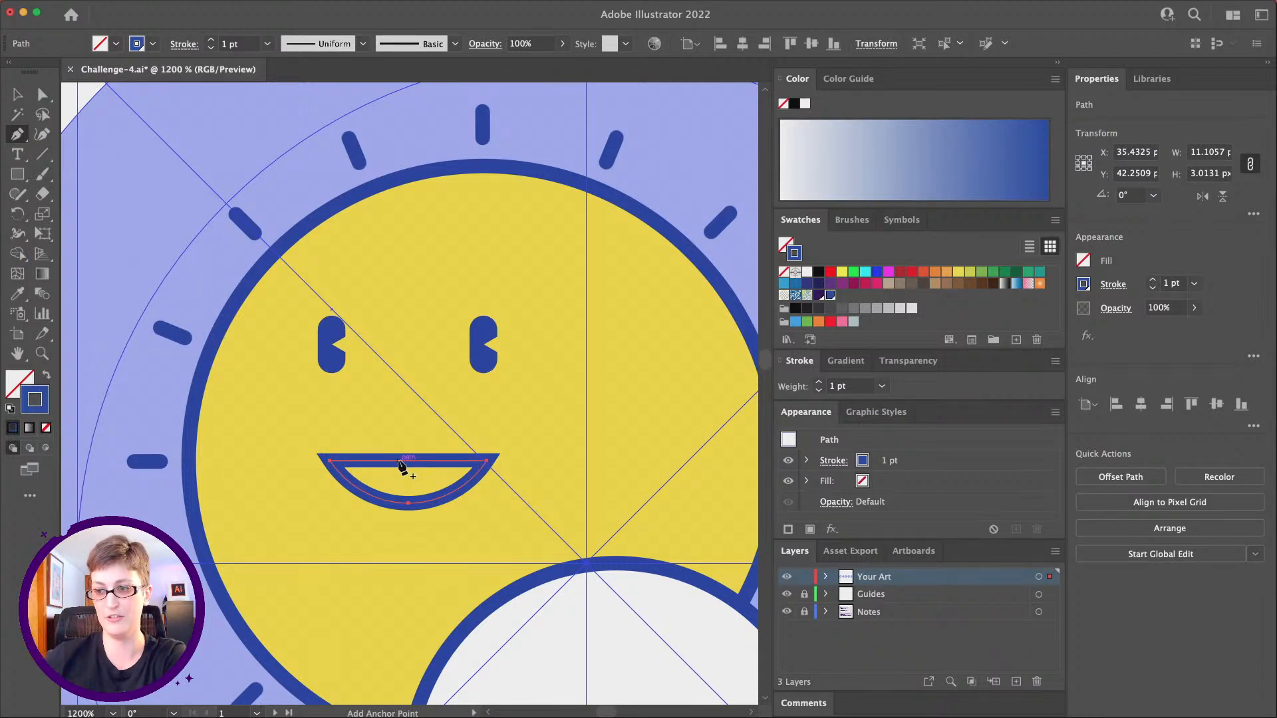
{"action": "left_click", "coordinate": [397, 461]}
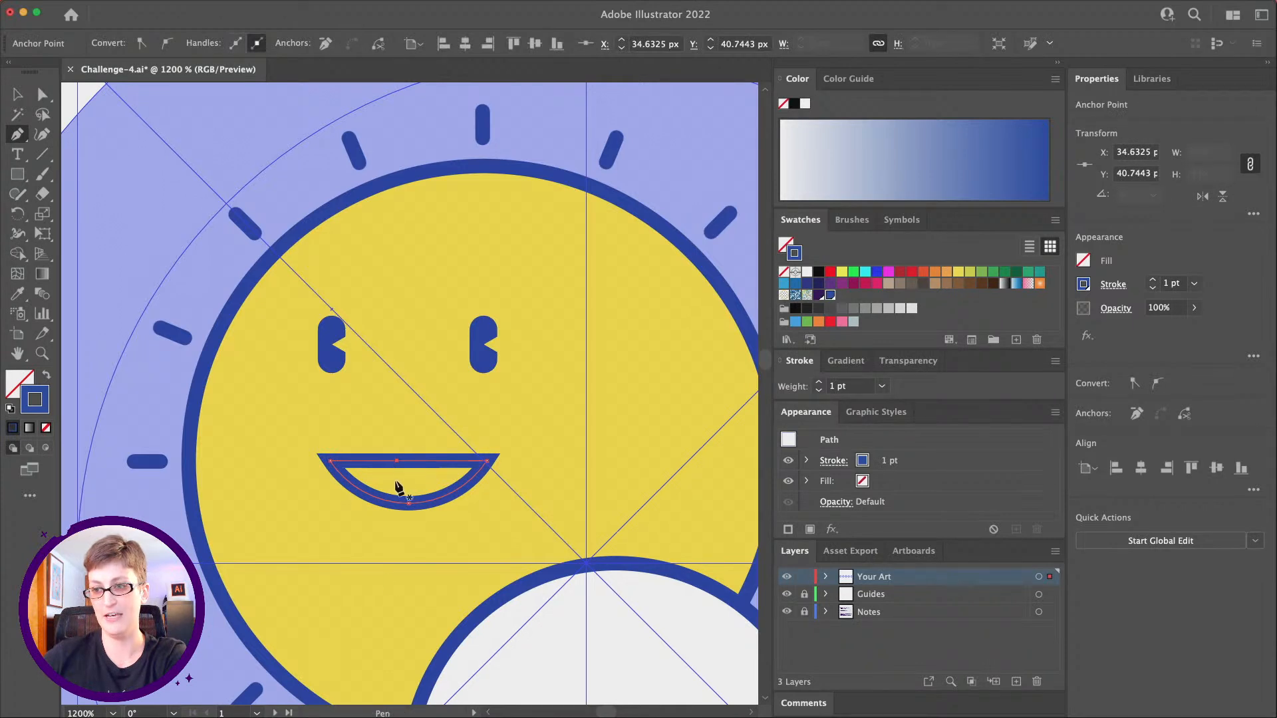
{"action": "key", "text": "Delete"}
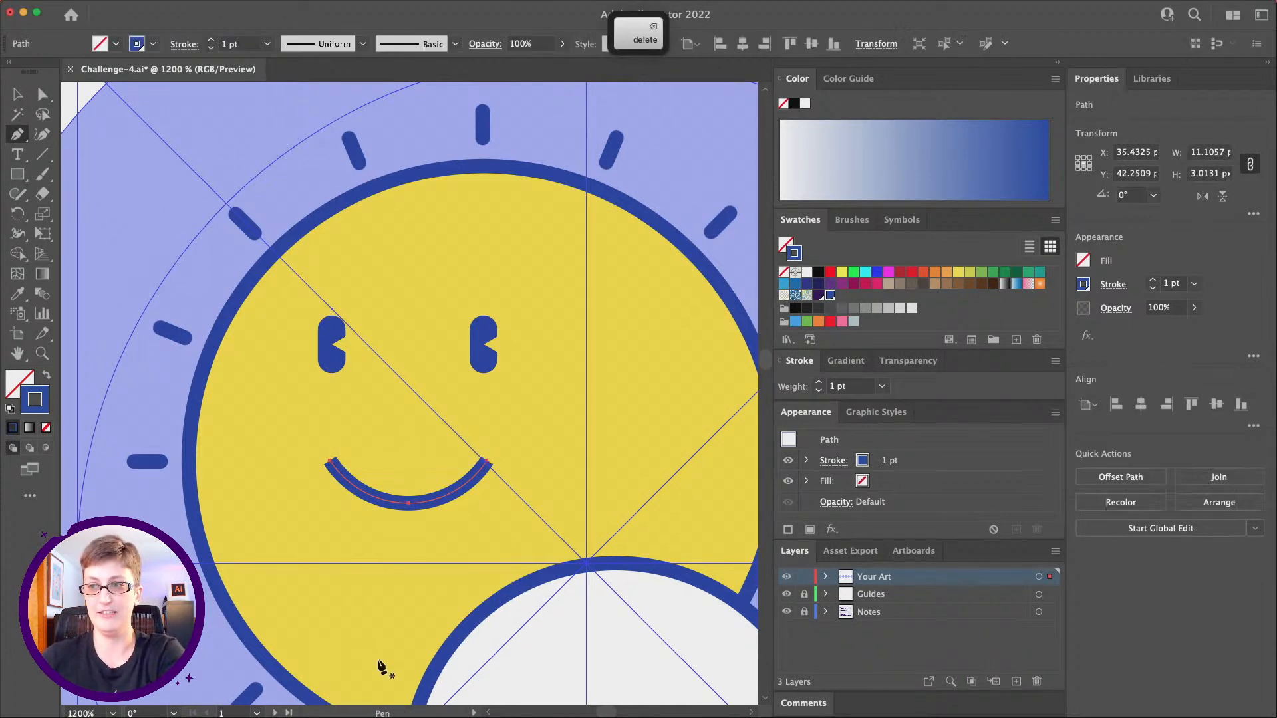
- Shrink the smile proportionally to about 5.9 by 1.6 px and move it up beneath and between the eyes
{"action": "left_click", "coordinate": [20, 95]}
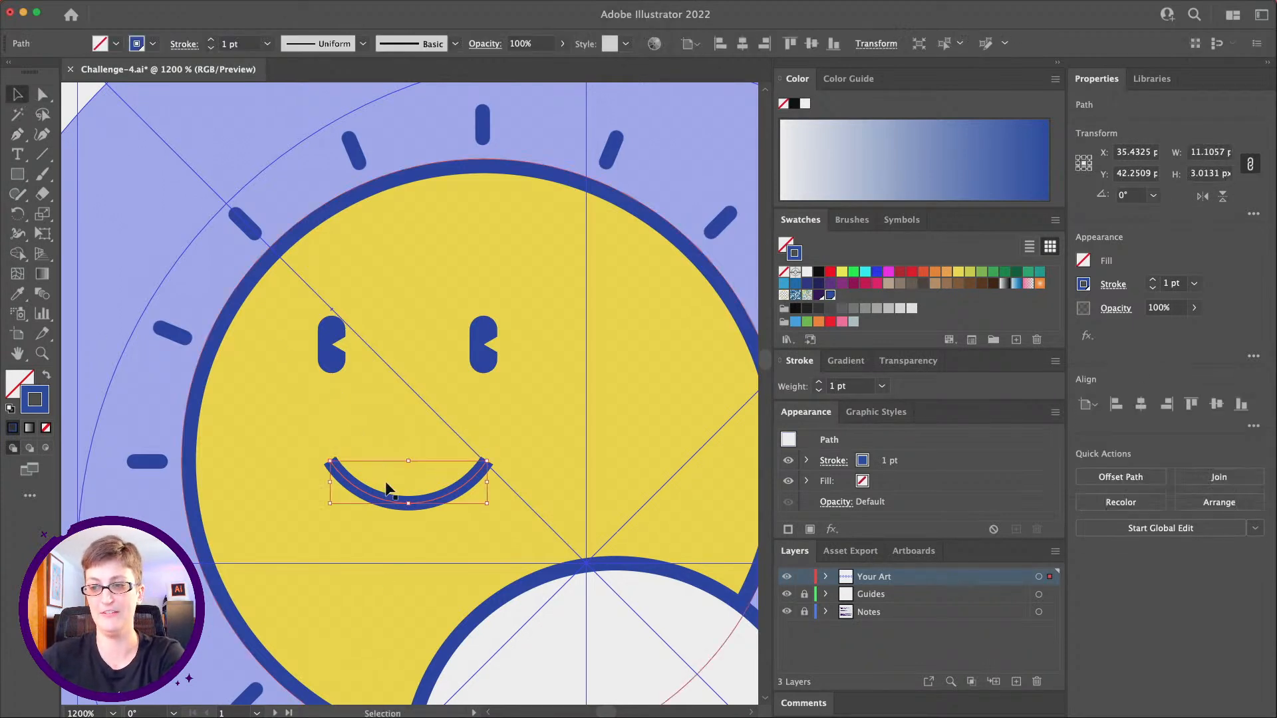
{"action": "left_click_drag", "start_coordinate": [429, 500], "coordinate": [459, 433]}
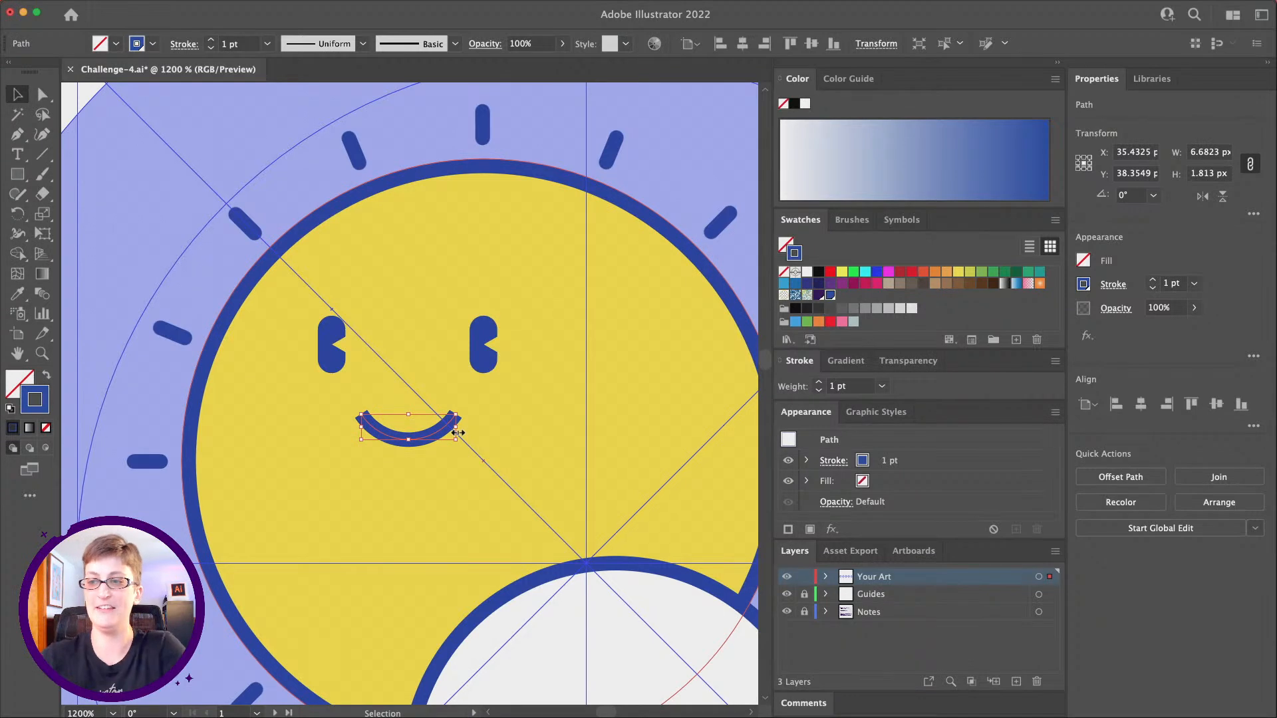
{"action": "left_click_drag", "start_coordinate": [426, 441], "coordinate": [451, 409]}
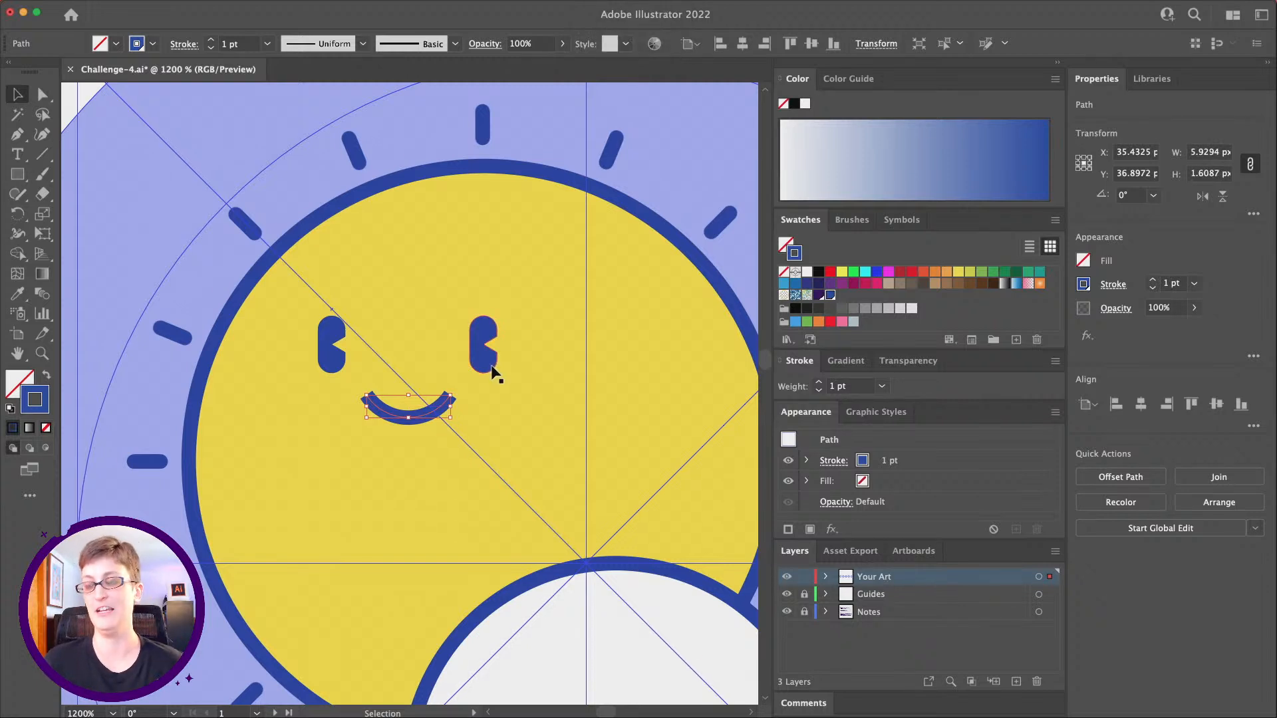
- Group both eyes with the smile and move the face higher on the sun, to about X 36.6, Y 28.9 px
{"action": "left_click", "coordinate": [333, 363], "text": "shift"}
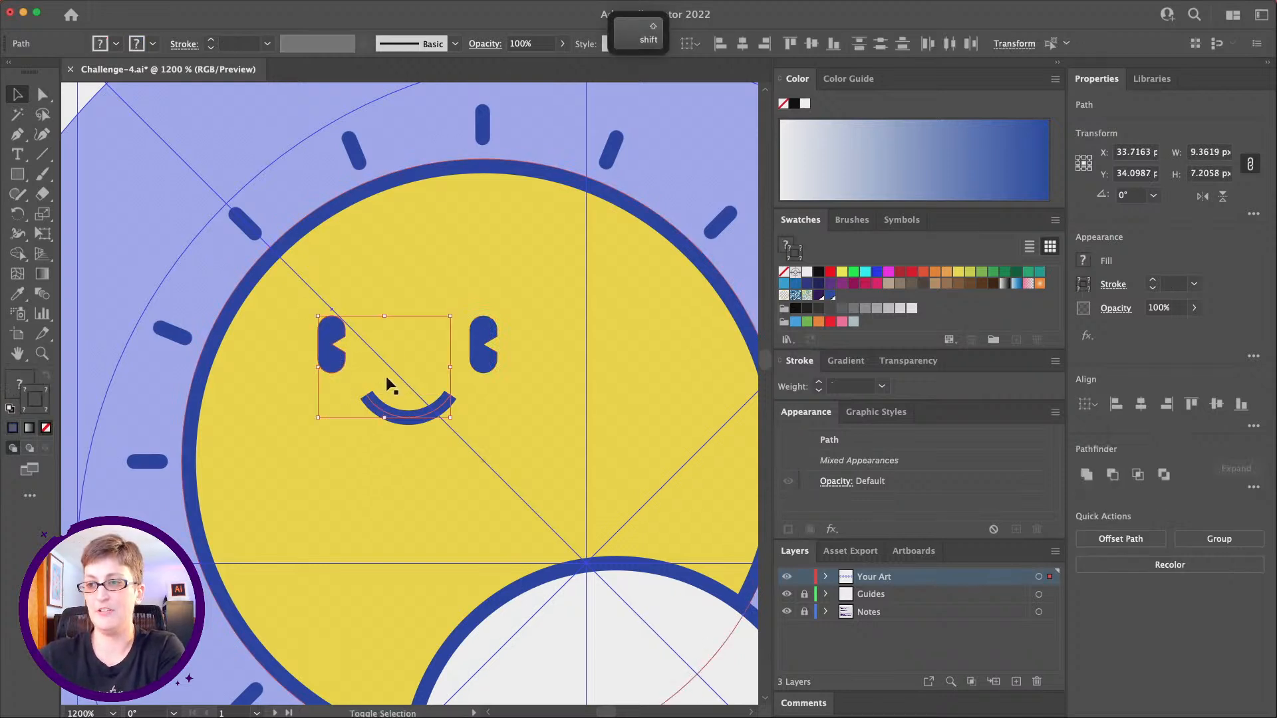
{"action": "left_click", "coordinate": [484, 361], "text": "shift"}
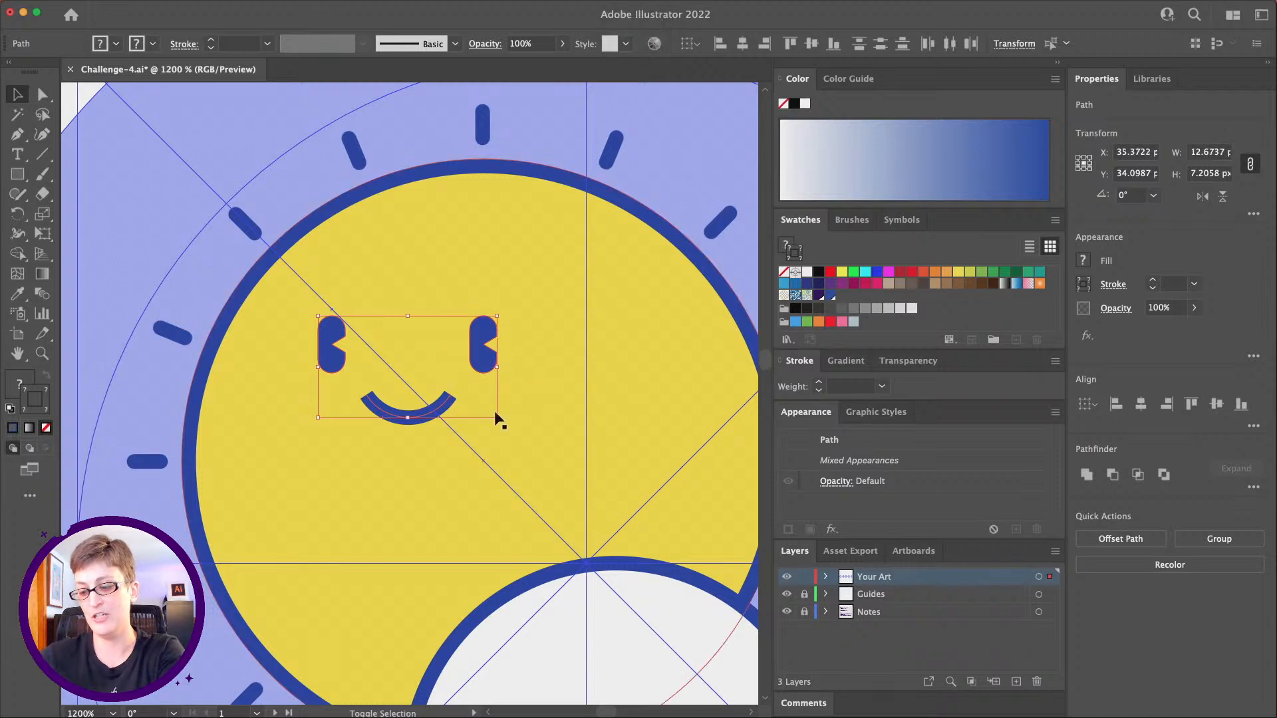
{"action": "key", "text": "super+g"}
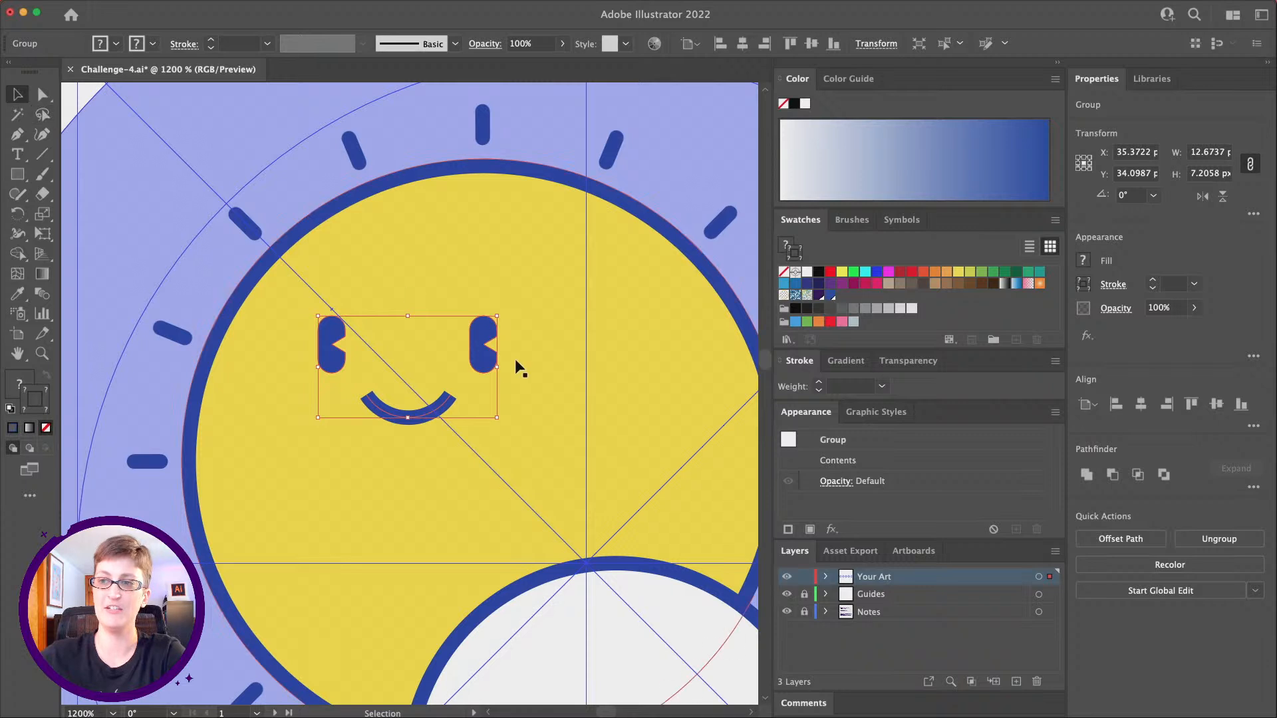
{"action": "left_click_drag", "start_coordinate": [485, 365], "coordinate": [496, 300]}
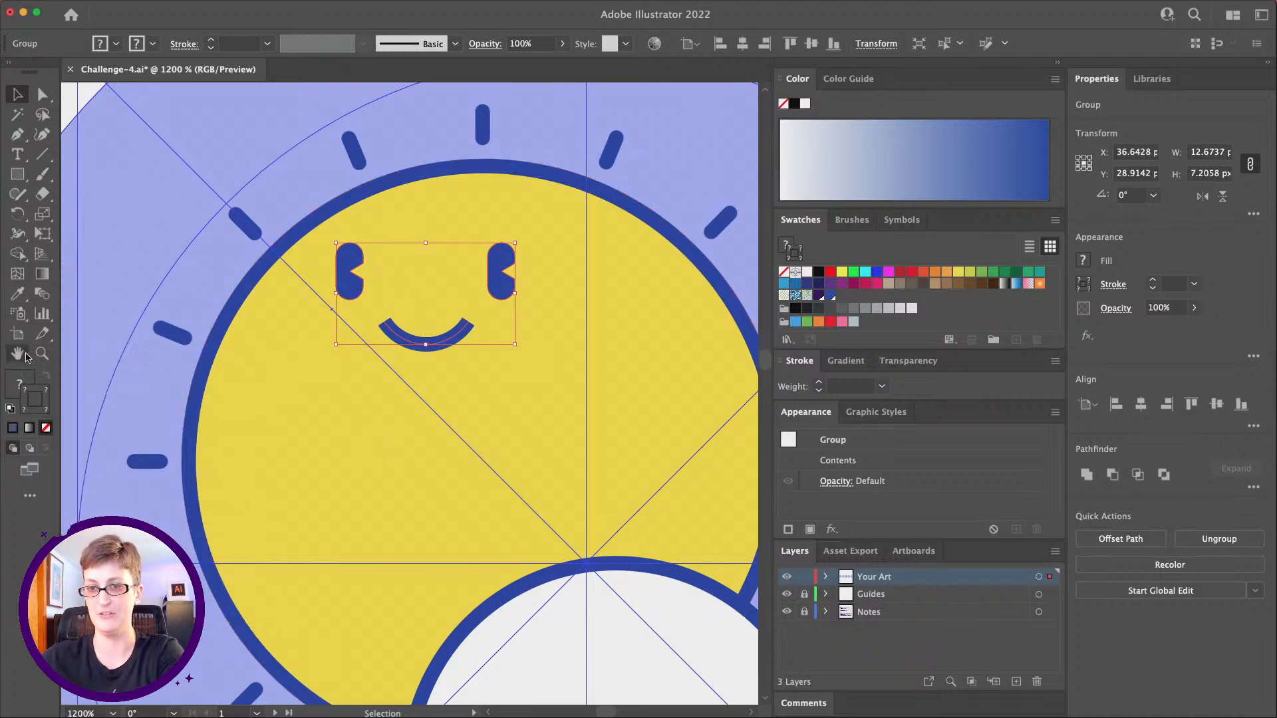
- Deselect the face and examine the sun-and-cloud icon at progressively smaller scales down to 100%
{"action": "left_click", "coordinate": [42, 353]}
{"action": "left_click", "coordinate": [465, 412], "text": "alt"}
{"action": "left_click", "coordinate": [342, 461], "text": "alt"}
{"action": "left_click", "coordinate": [428, 441], "text": "alt"}
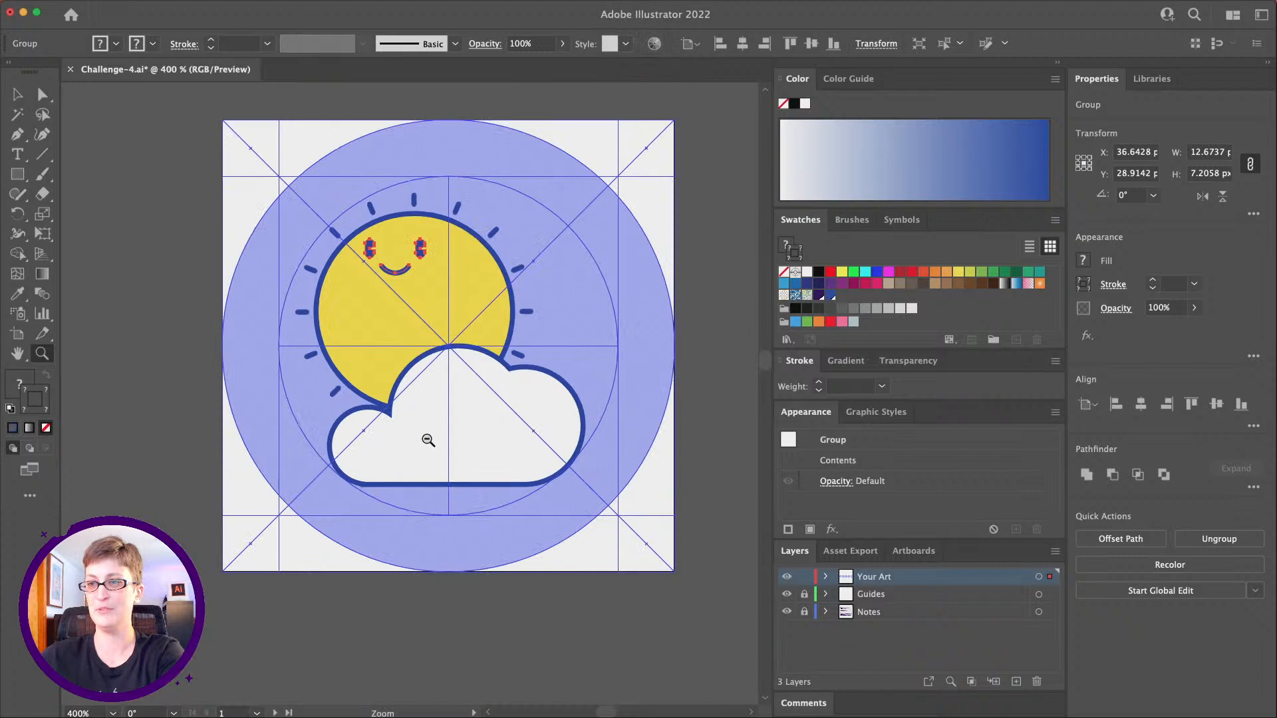
{"action": "left_click", "coordinate": [427, 441], "text": "alt"}
{"action": "left_click", "coordinate": [17, 94]}
{"action": "scroll", "coordinate": [121, 308], "scroll_direction": "right", "scroll_amount": 2}
{"action": "scroll", "coordinate": [122, 308], "scroll_direction": "up", "scroll_amount": 1}
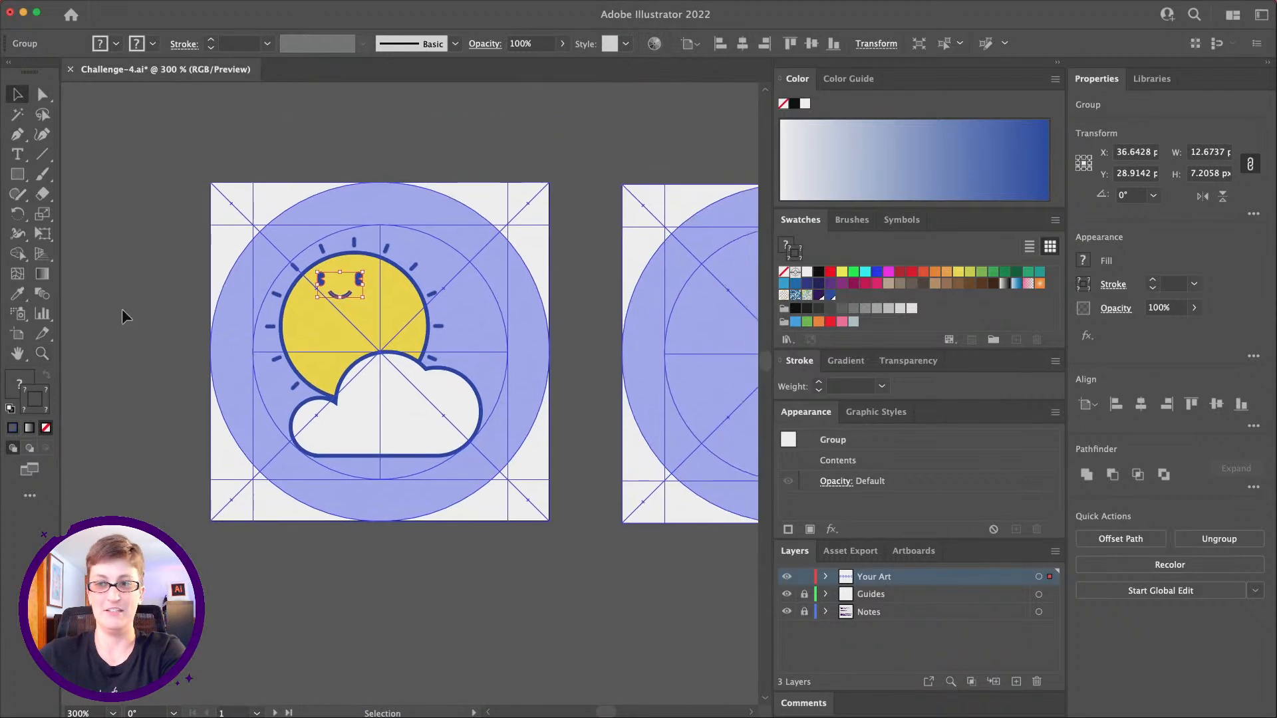
{"action": "left_click", "coordinate": [122, 308]}
{"action": "scroll", "coordinate": [407, 397], "scroll_direction": "right", "scroll_amount": 1}
{"action": "scroll", "coordinate": [407, 397], "scroll_direction": "up", "scroll_amount": 1}
{"action": "scroll", "coordinate": [407, 398], "scroll_direction": "down", "scroll_amount": 1}
{"action": "scroll", "coordinate": [407, 398], "scroll_direction": "left", "scroll_amount": 1}
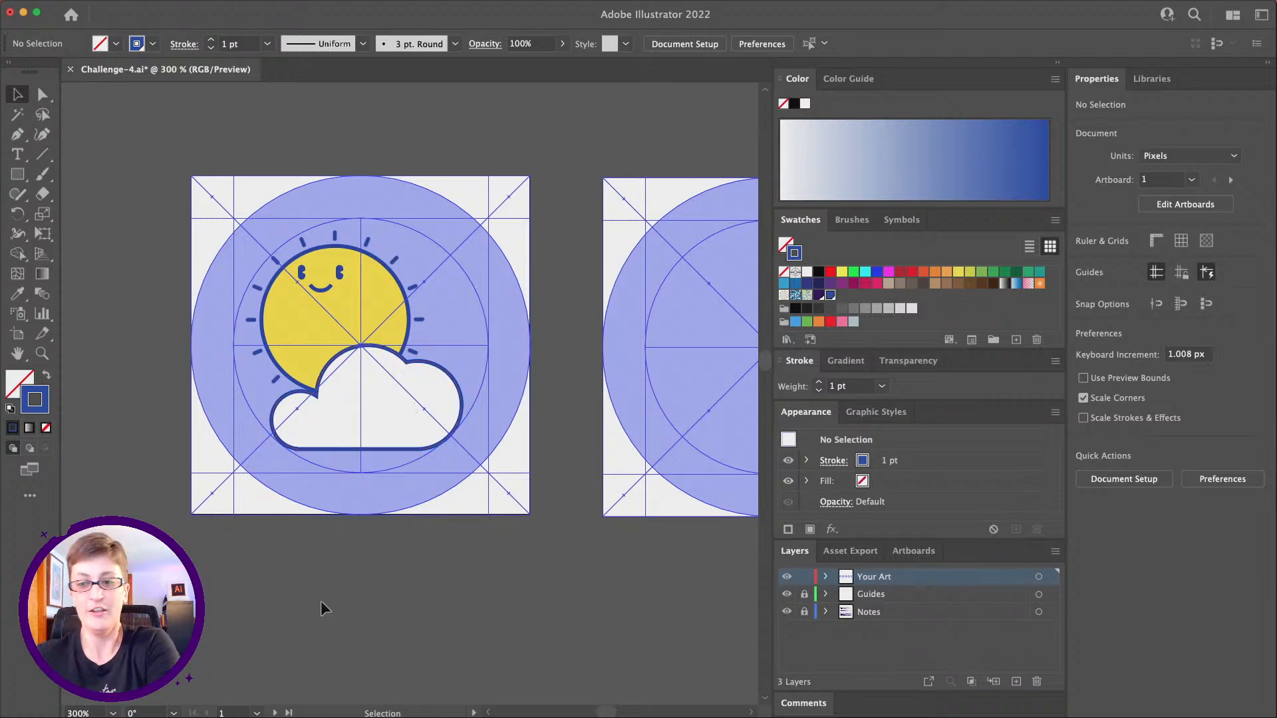
{"action": "left_click", "coordinate": [112, 713]}
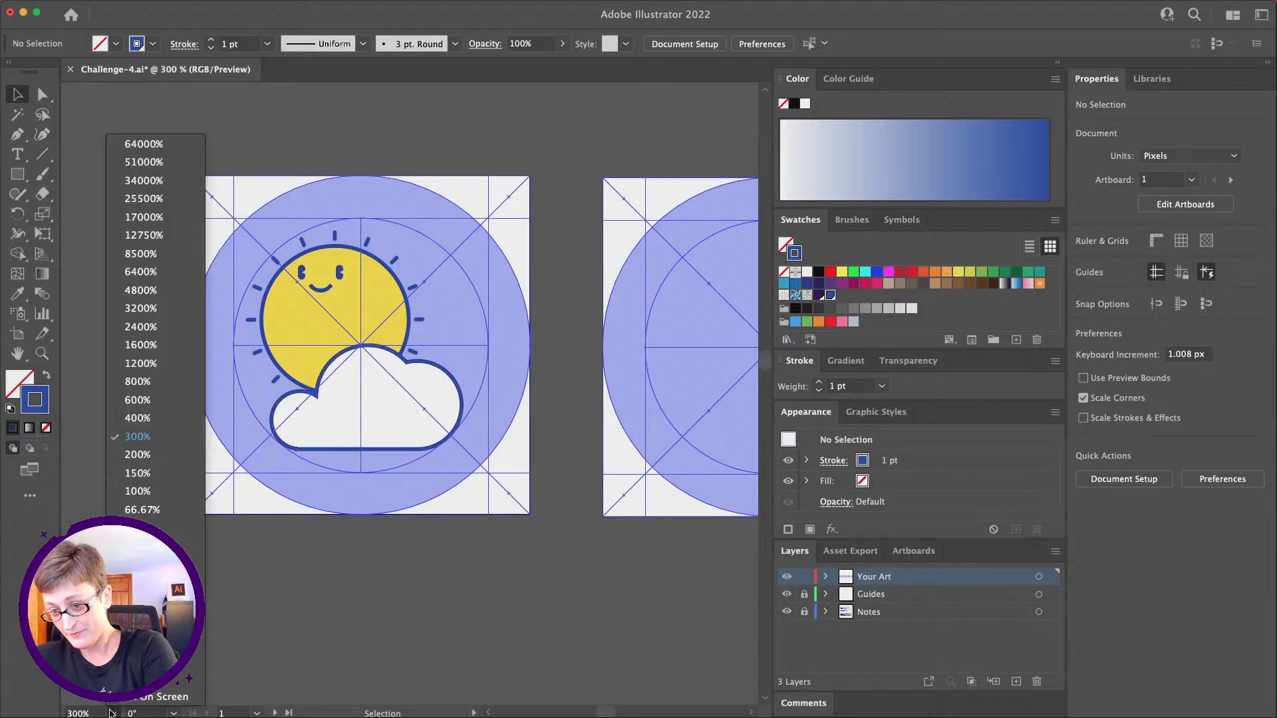
{"action": "left_click", "coordinate": [174, 493]}
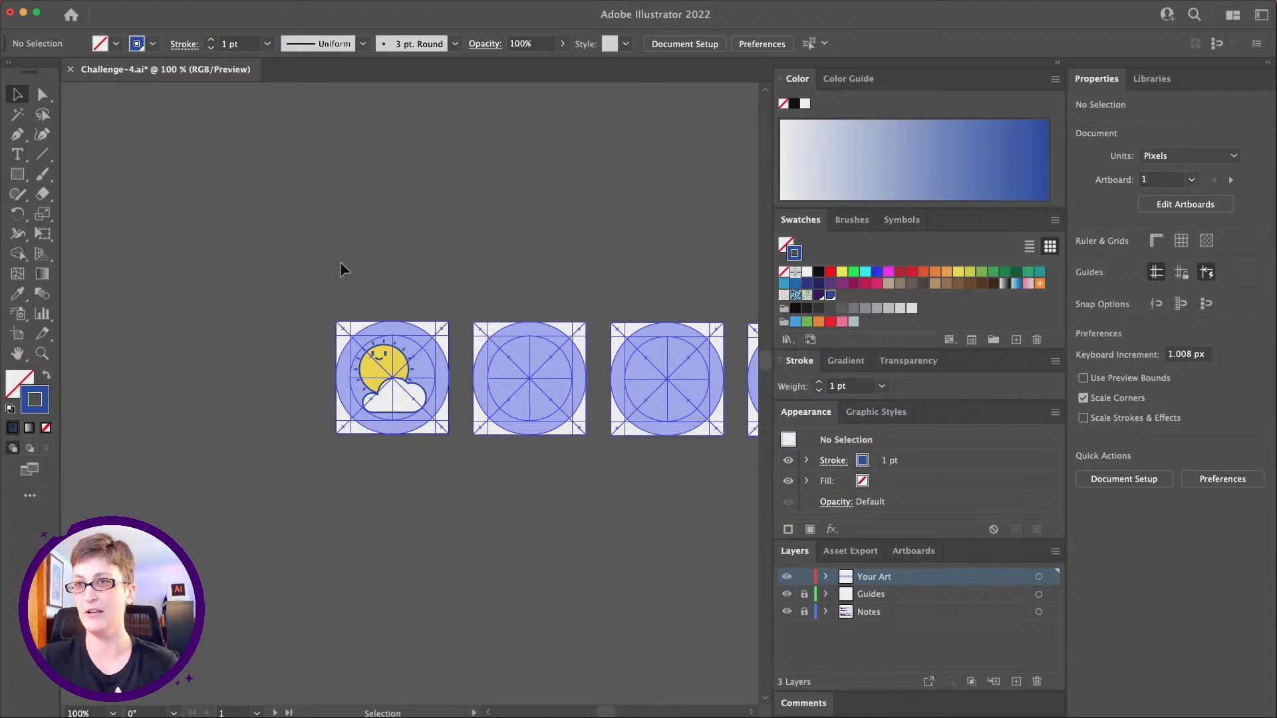
- Hide the guides and examine how the icon reads at smaller scales down to 33.33%
{"action": "left_click", "coordinate": [320, 8]}
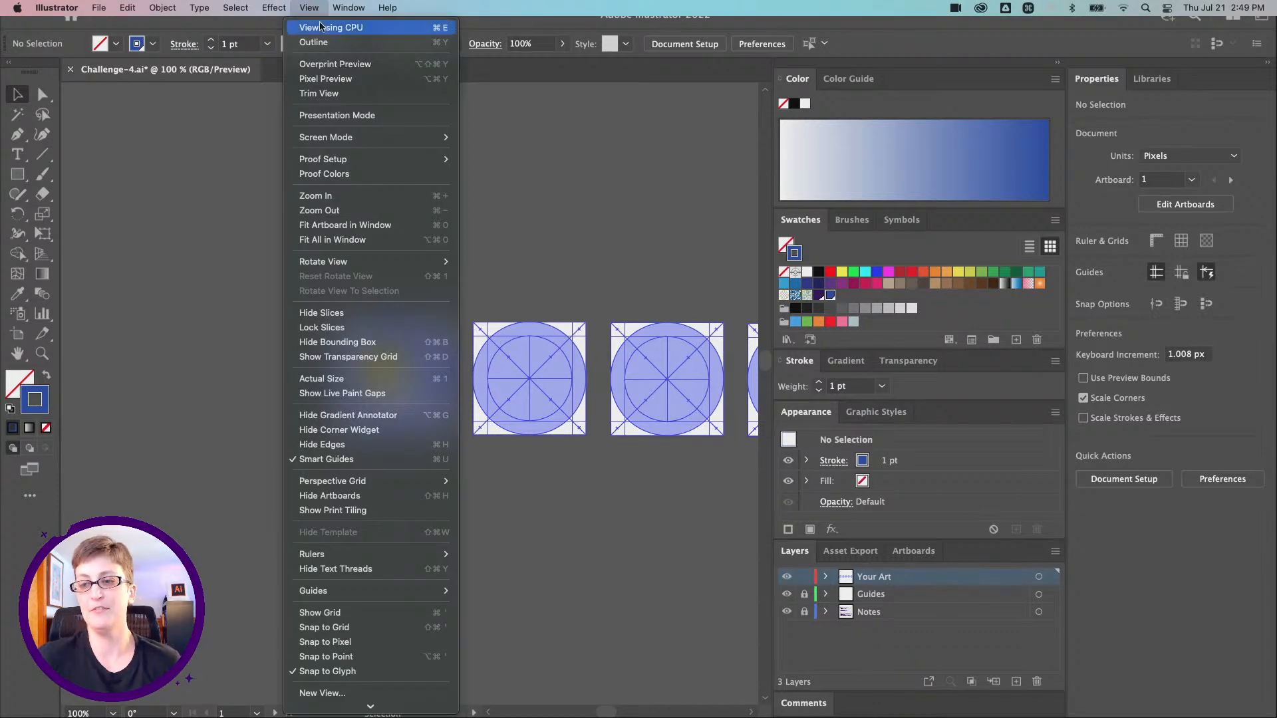
{"action": "mouse_move", "coordinate": [378, 590]}
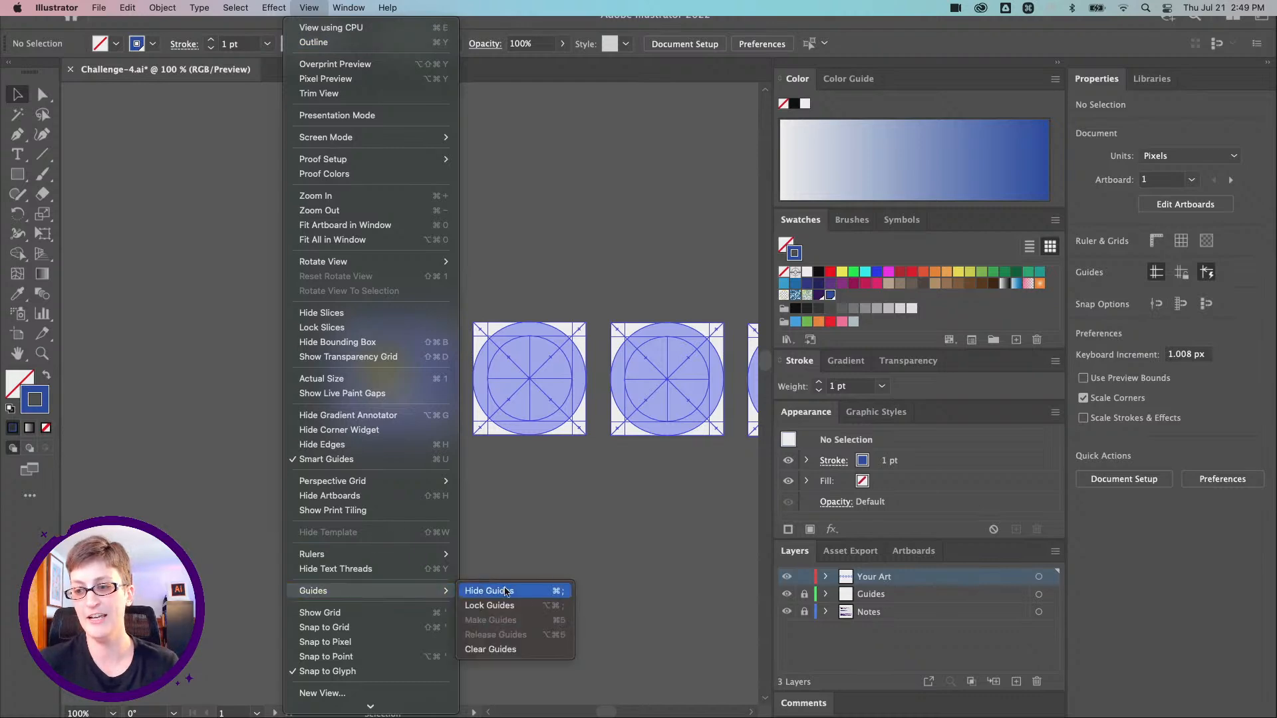
{"action": "left_click", "coordinate": [510, 591]}
{"action": "scroll", "coordinate": [513, 588], "scroll_direction": "right", "scroll_amount": 2}
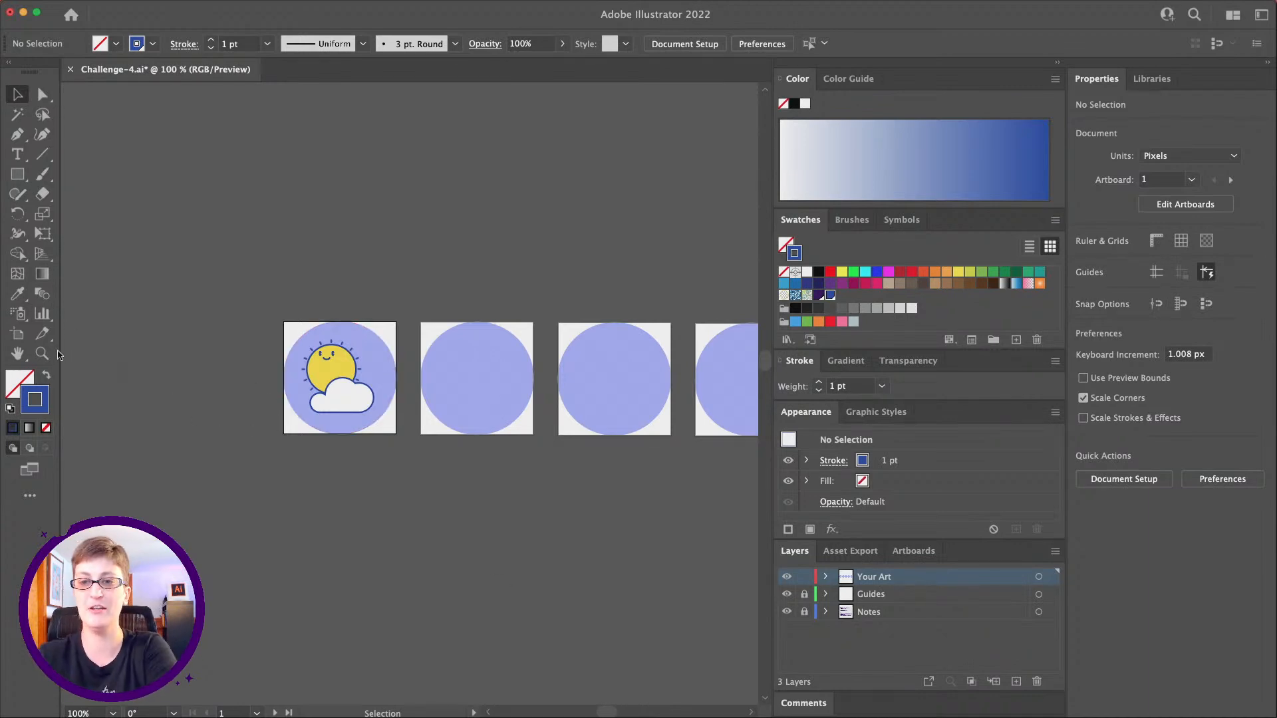
{"action": "left_click", "coordinate": [41, 354]}
{"action": "left_click", "coordinate": [445, 422], "text": "alt"}
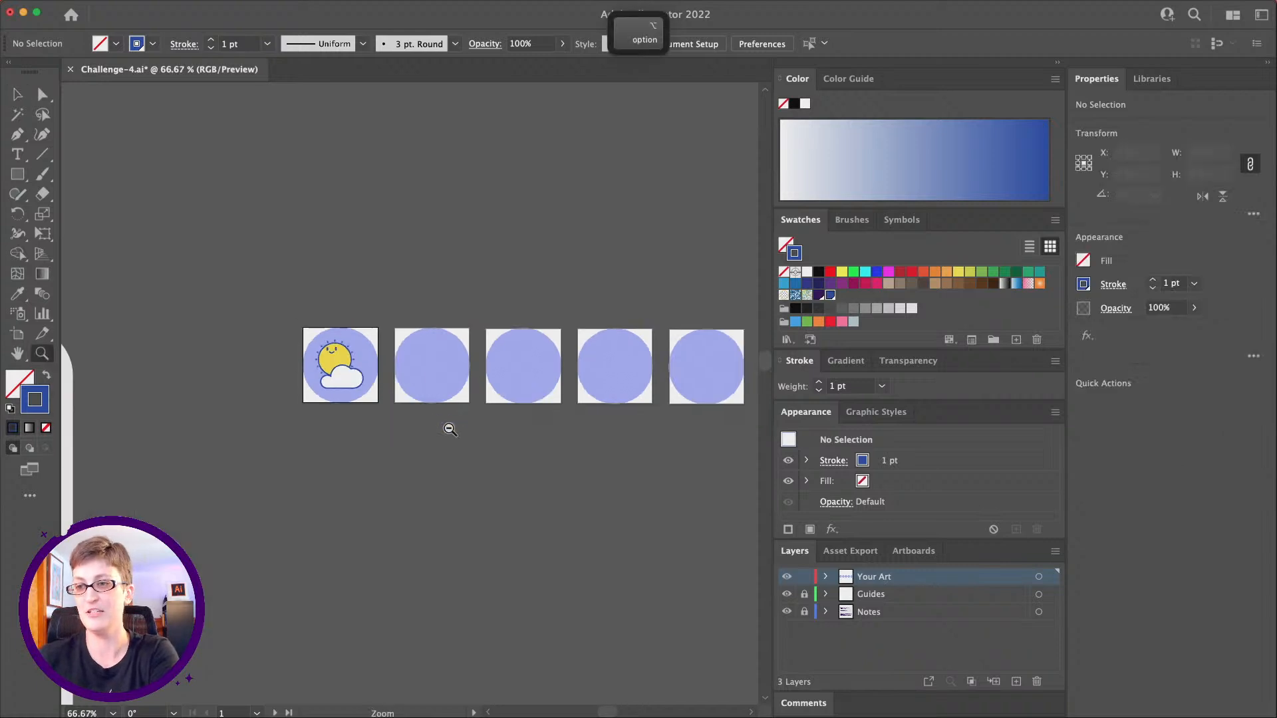
{"action": "left_click", "coordinate": [422, 406], "text": "alt"}
{"action": "left_click", "coordinate": [411, 404], "text": "alt"}
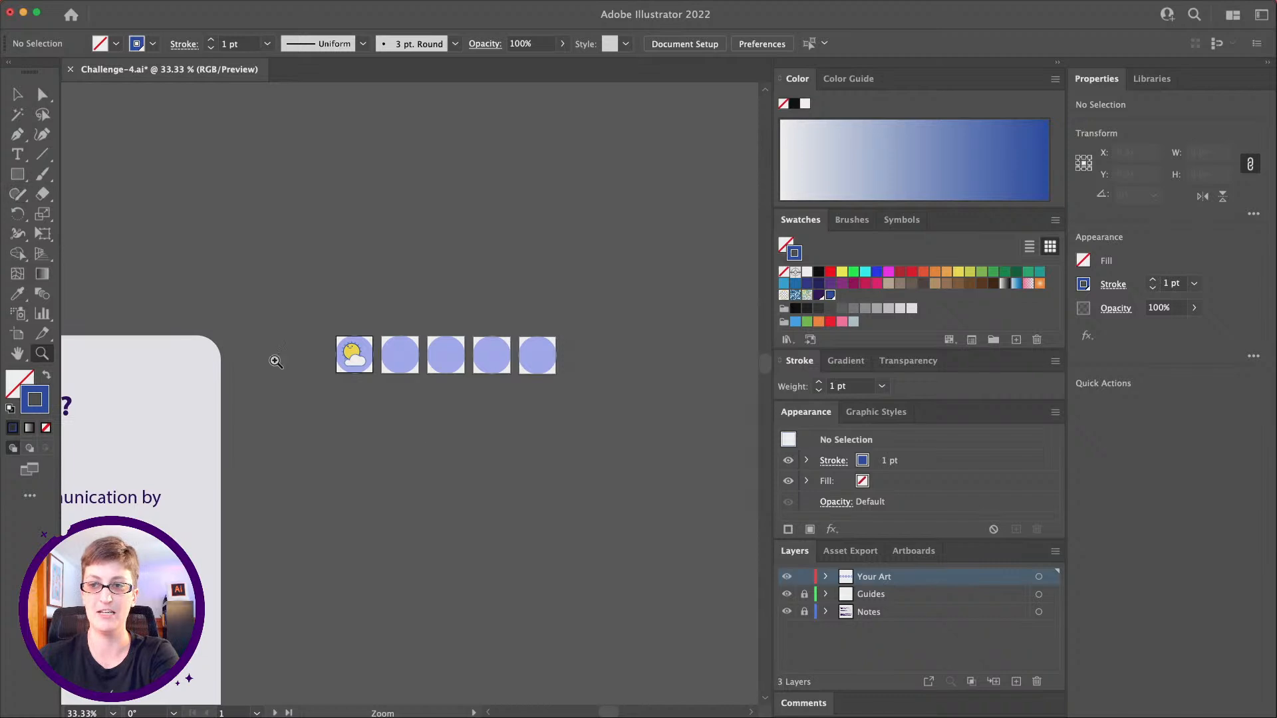
- Draw an unfilled square with a white stroke below the sun icon's artboard and set it to 16 by 16 px
{"action": "left_click", "coordinate": [400, 412]}
{"action": "left_click", "coordinate": [444, 374]}
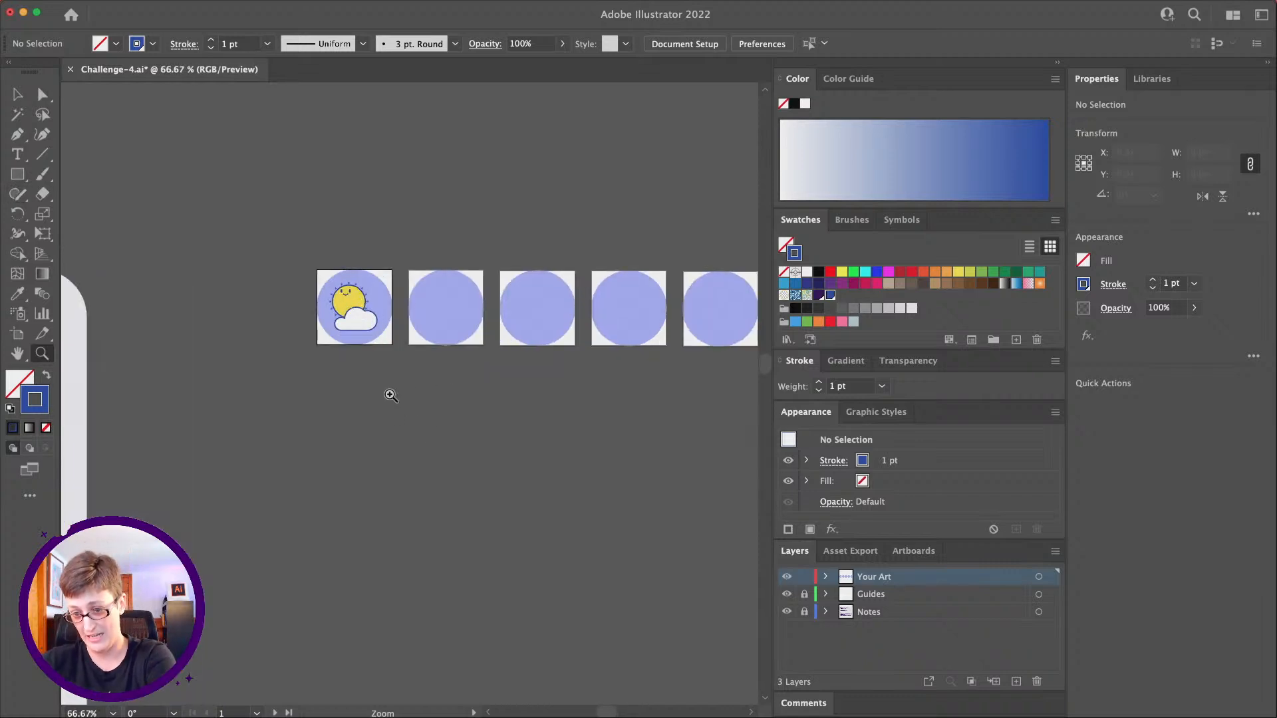
{"action": "left_click", "coordinate": [412, 383]}
{"action": "scroll", "coordinate": [389, 401], "scroll_direction": "up", "scroll_amount": 3}
{"action": "key", "text": "m"}
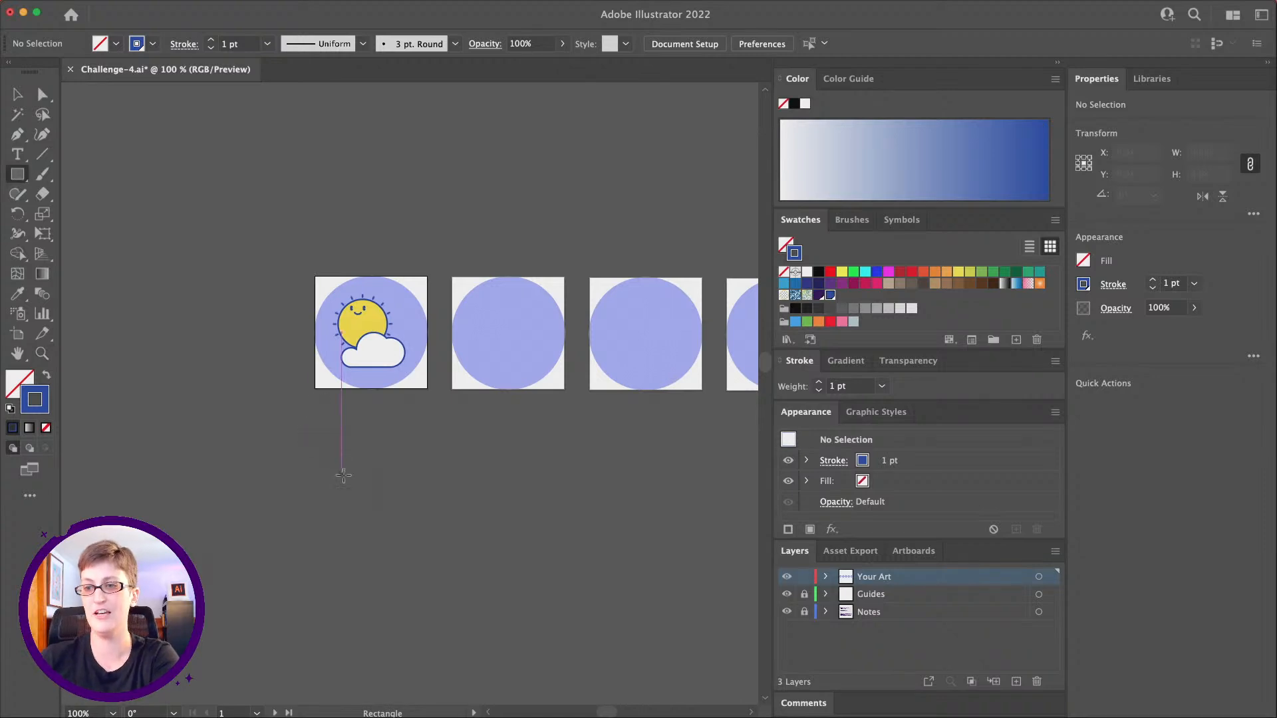
{"action": "left_click_drag", "start_coordinate": [322, 427], "coordinate": [369, 474]}
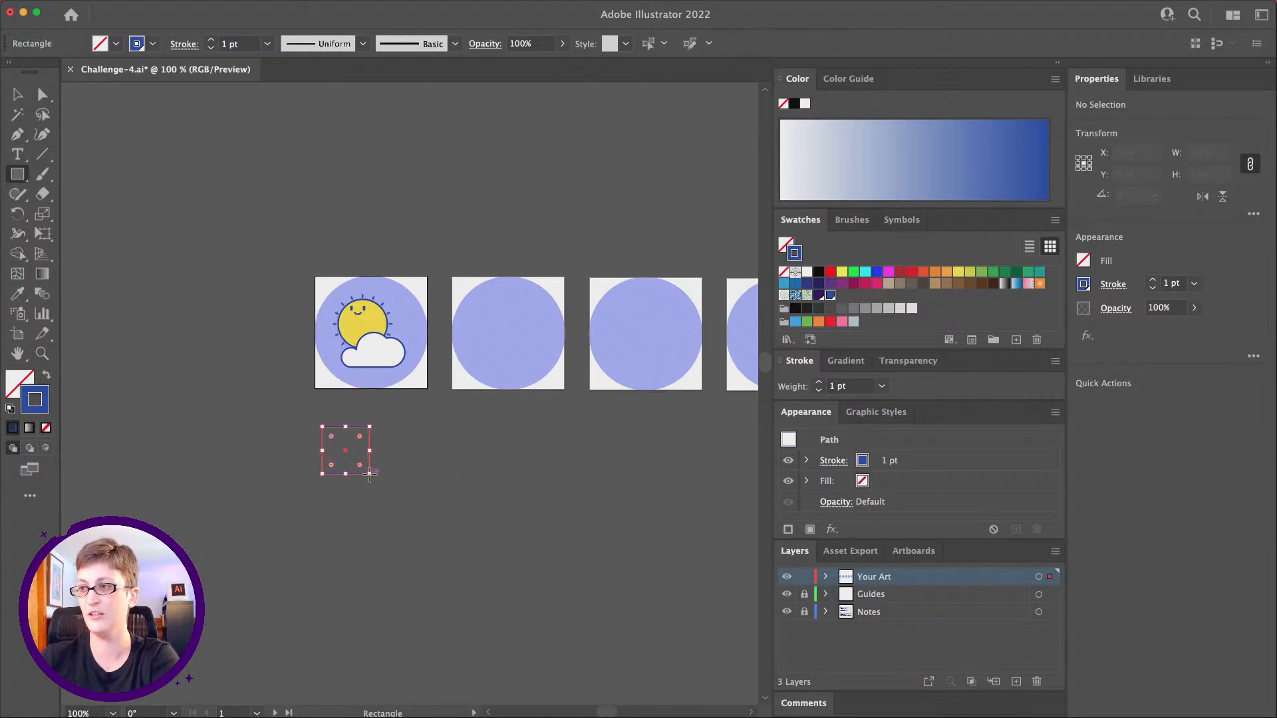
{"action": "left_click", "coordinate": [807, 273]}
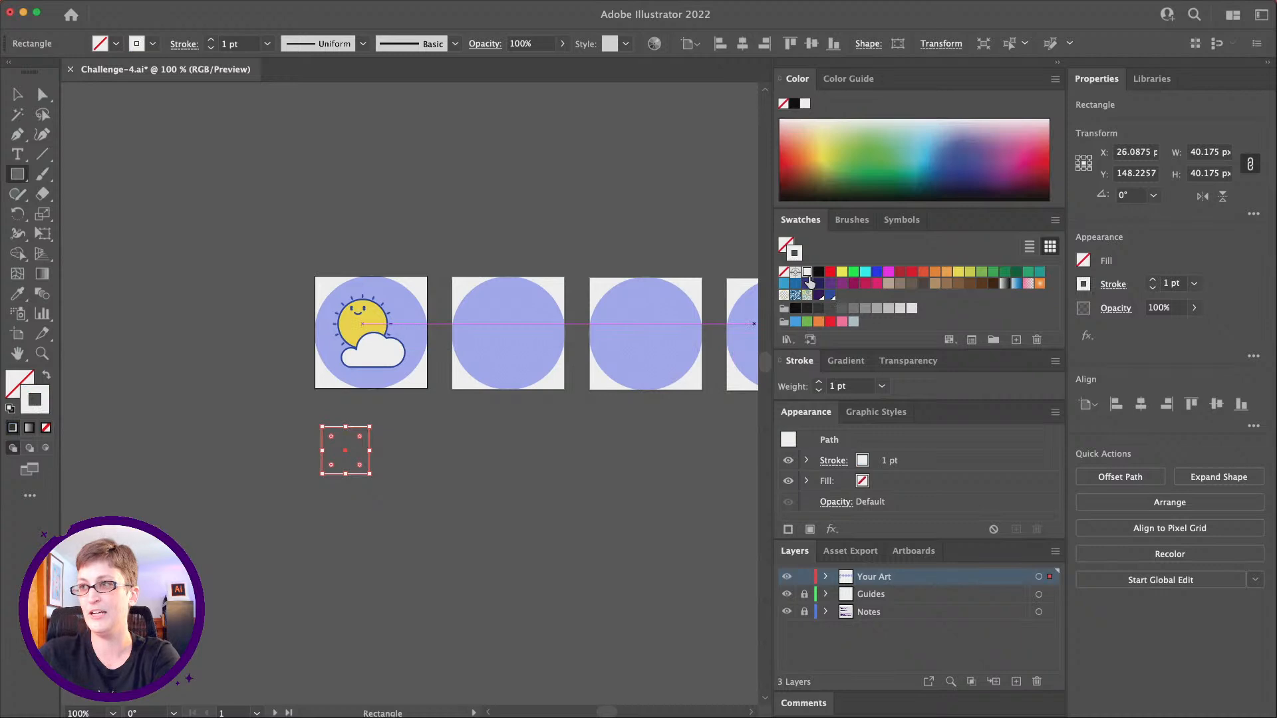
{"action": "left_click", "coordinate": [1207, 152]}
{"action": "type", "text": "16"}
{"action": "key", "text": "Tab"}
{"action": "type", "text": "16 px"}
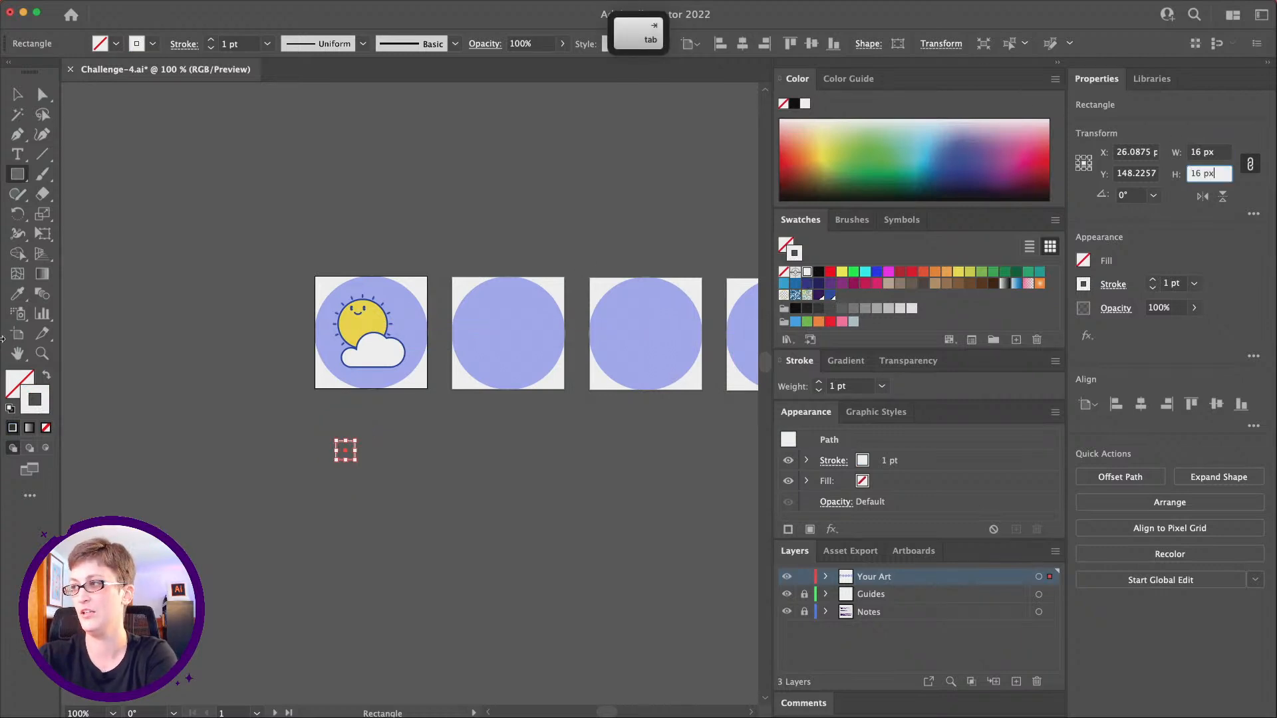
{"action": "left_click", "coordinate": [18, 94]}
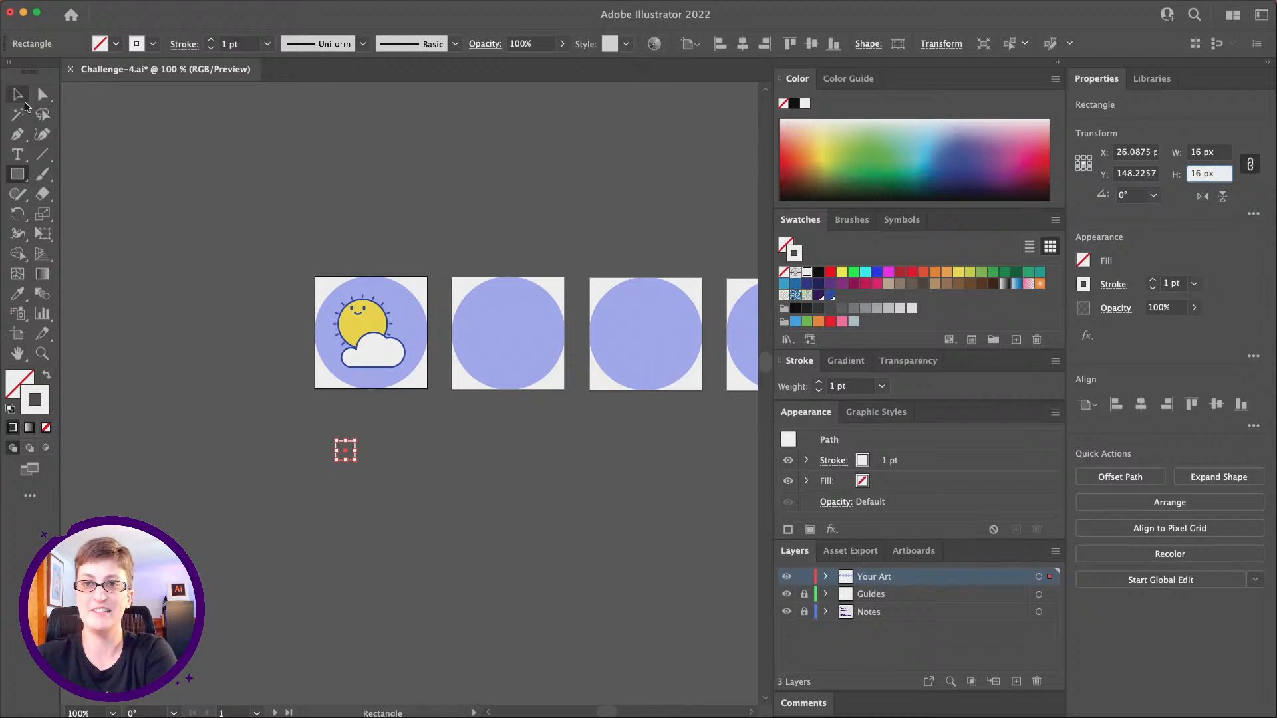
- Delete the 16 px square below the sun icon's artboard
{"action": "left_click", "coordinate": [399, 549]}
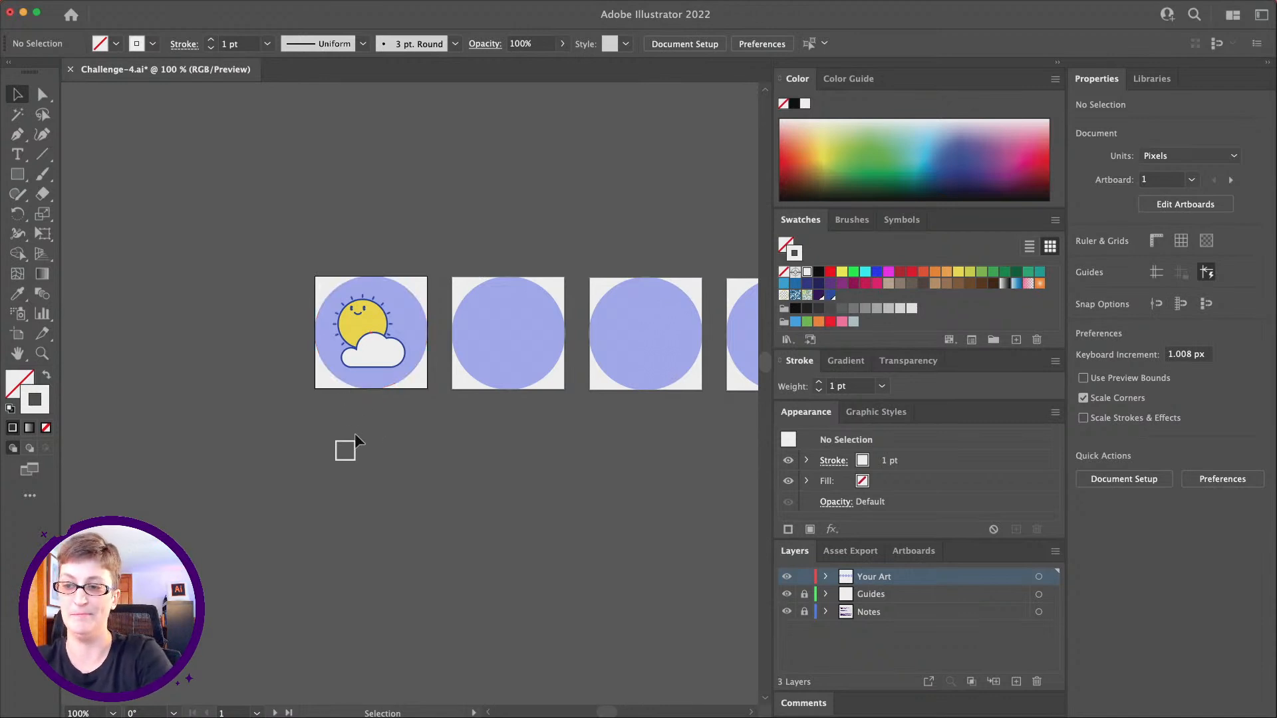
{"action": "left_click", "coordinate": [323, 474]}
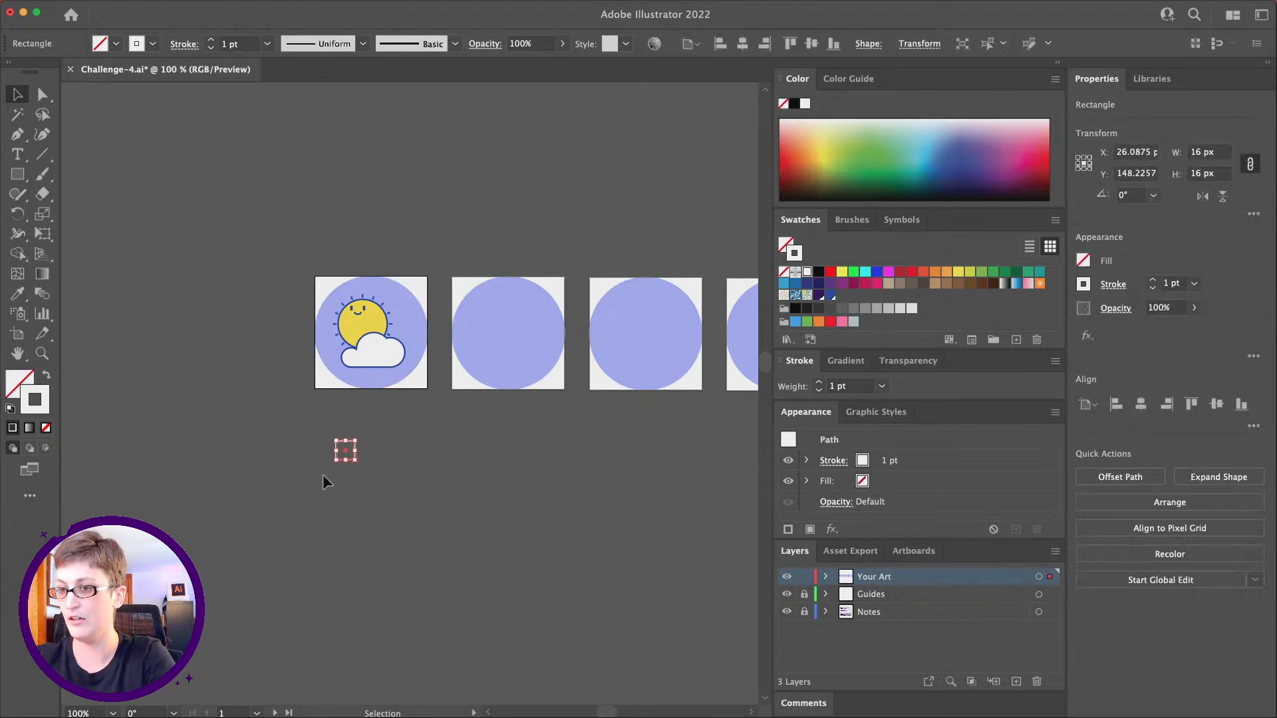
{"action": "key", "text": "BackSpace"}
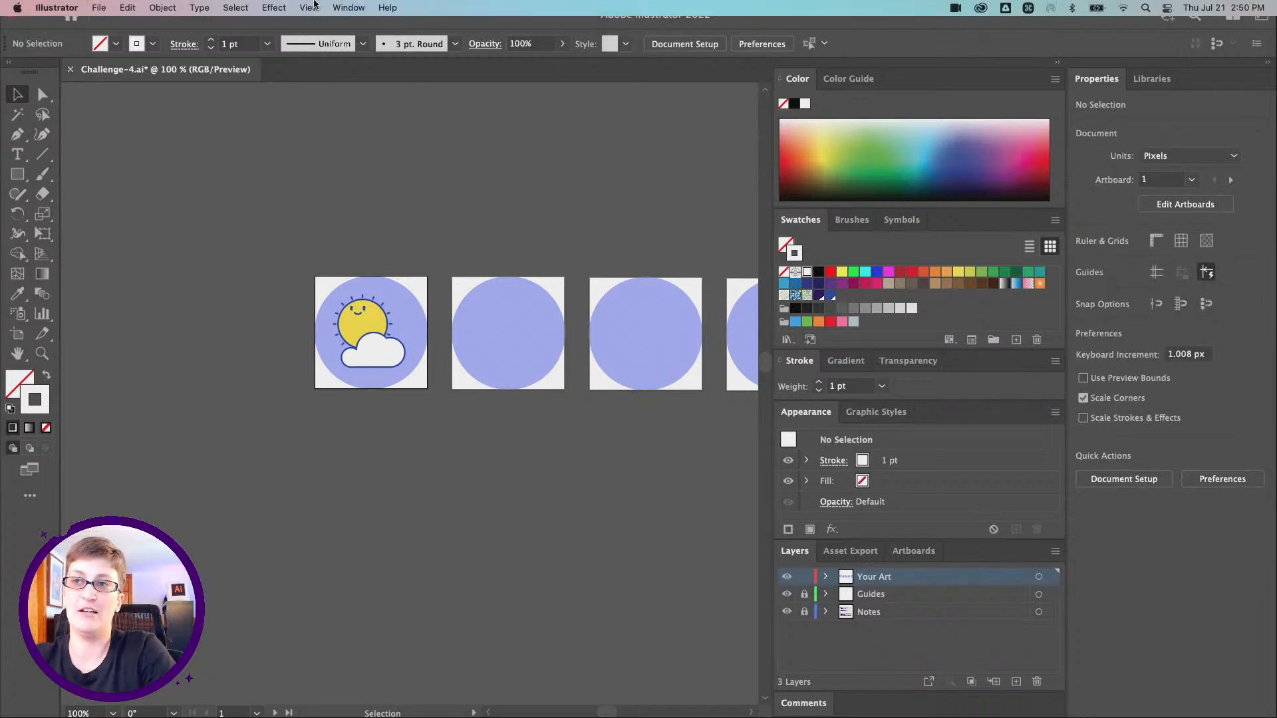
- Show the artboard guides again
{"action": "left_click", "coordinate": [309, 7]}
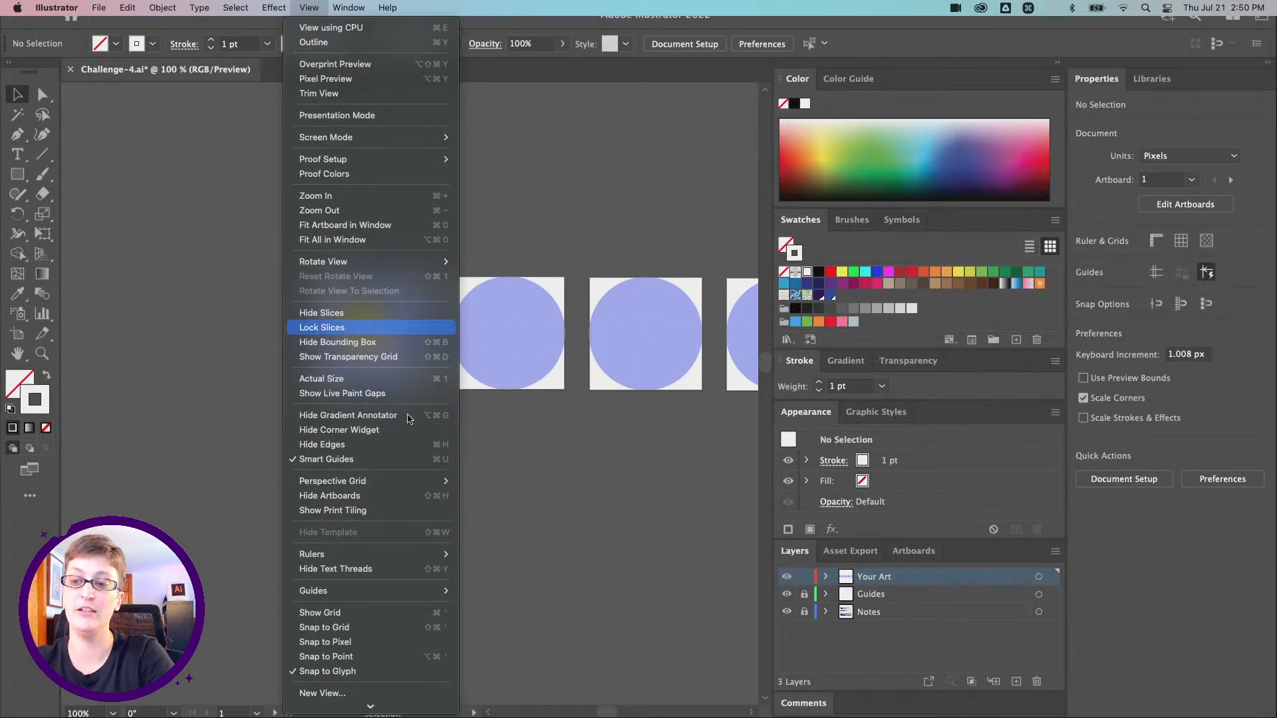
{"action": "mouse_move", "coordinate": [407, 589]}
{"action": "left_click", "coordinate": [559, 589]}
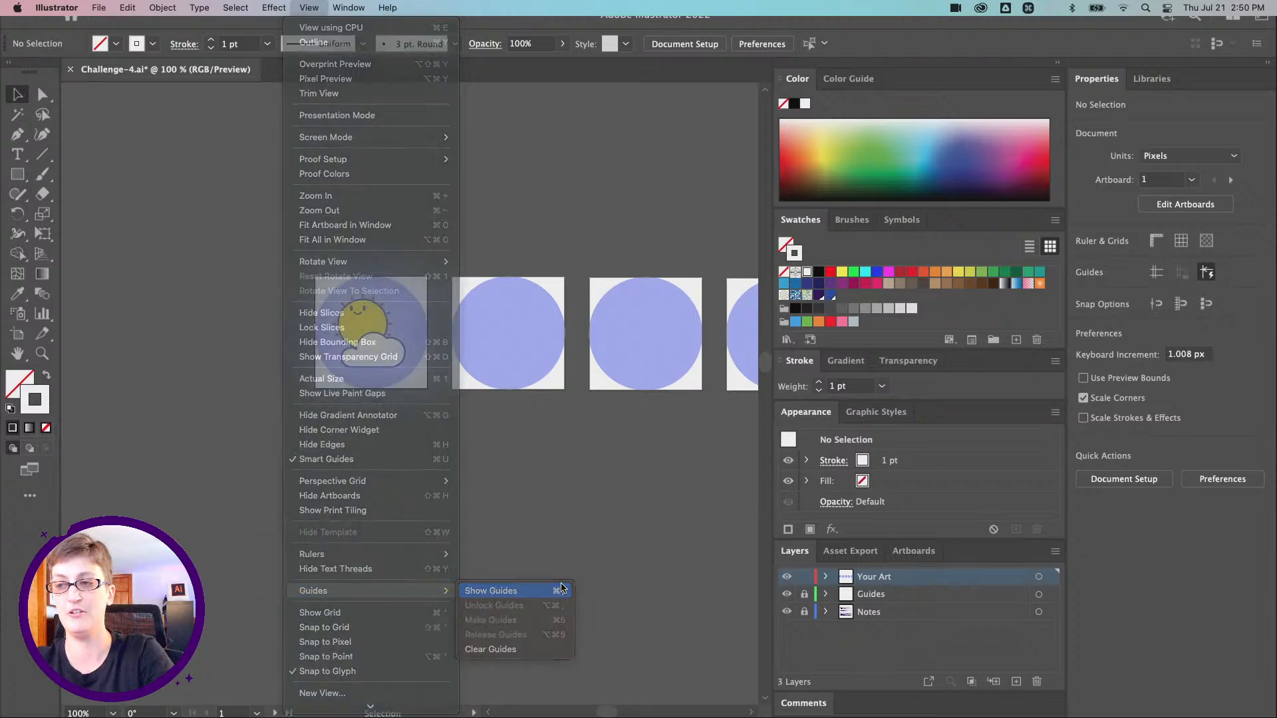
- Copy the white cloud to the second artboard, rest it on the horizontal centre guide, and enlarge it proportionally to about 57.1 by 31.2 px
{"action": "key", "text": "z"}
{"action": "left_click", "coordinate": [492, 350]}
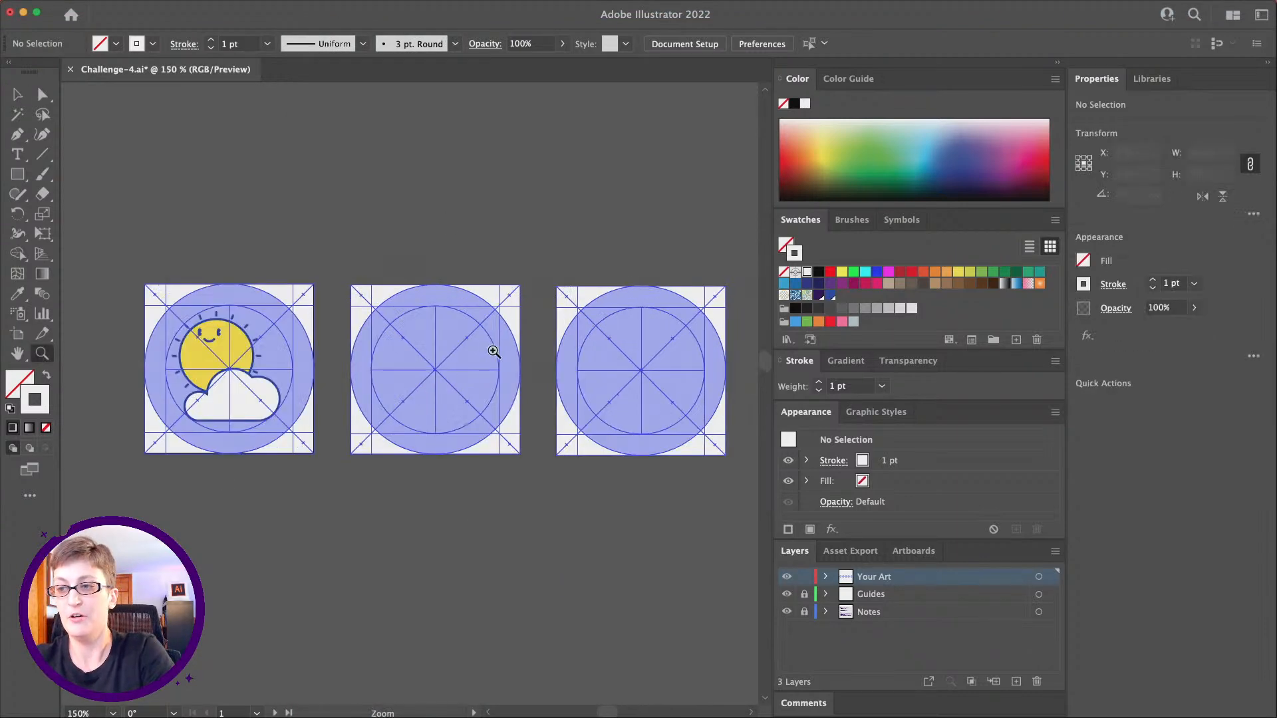
{"action": "left_click", "coordinate": [390, 397]}
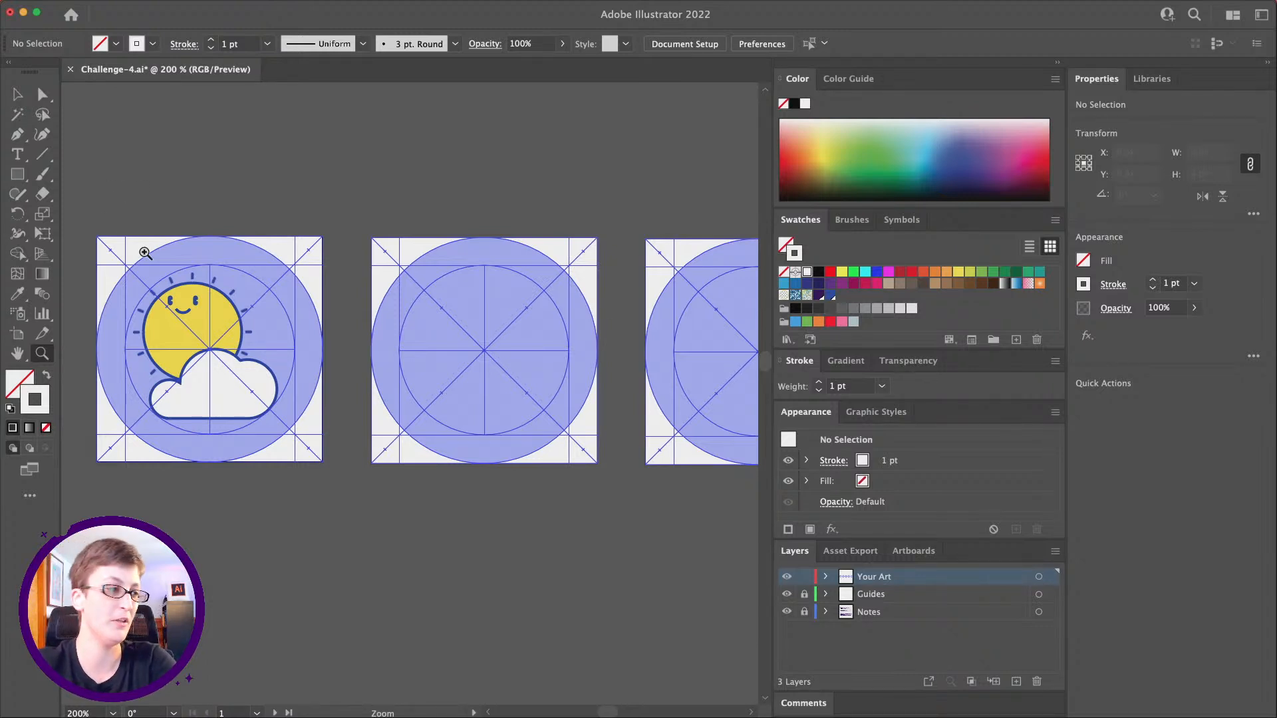
{"action": "left_click", "coordinate": [15, 96]}
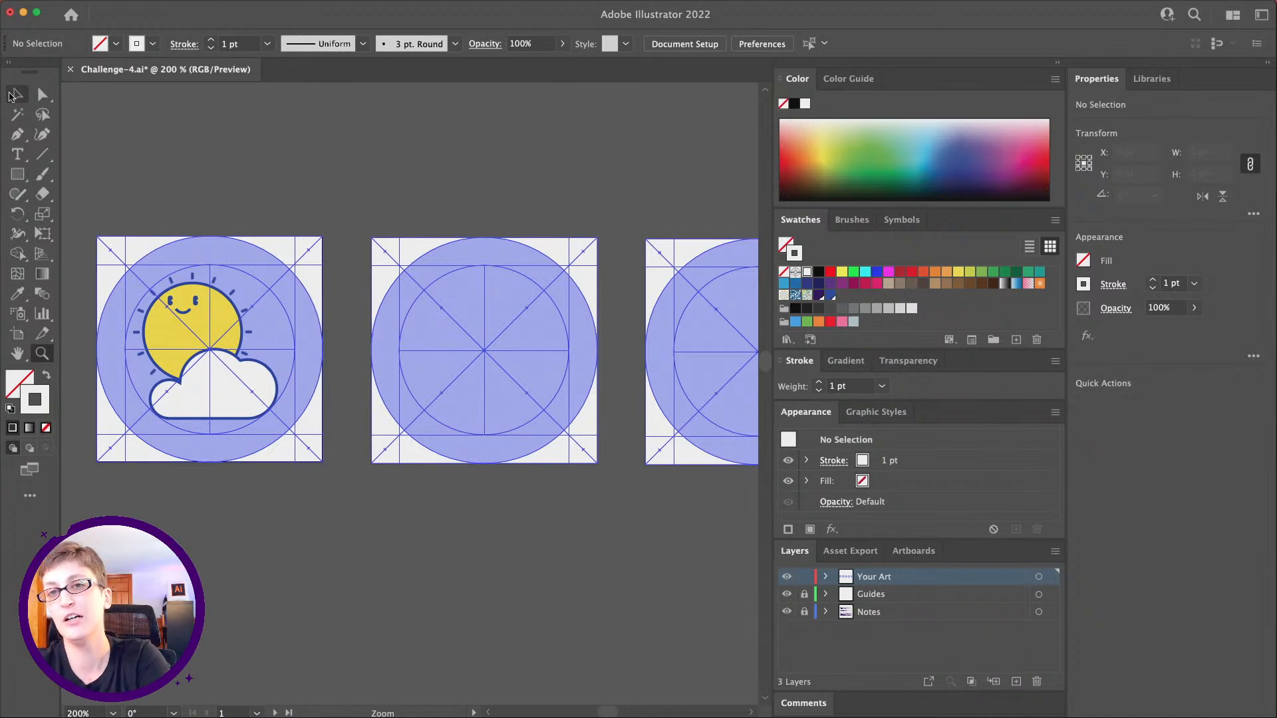
{"action": "left_click", "coordinate": [214, 391]}
{"action": "key", "text": "super+c"}
{"action": "left_click", "coordinate": [510, 522]}
{"action": "key", "text": "super+v"}
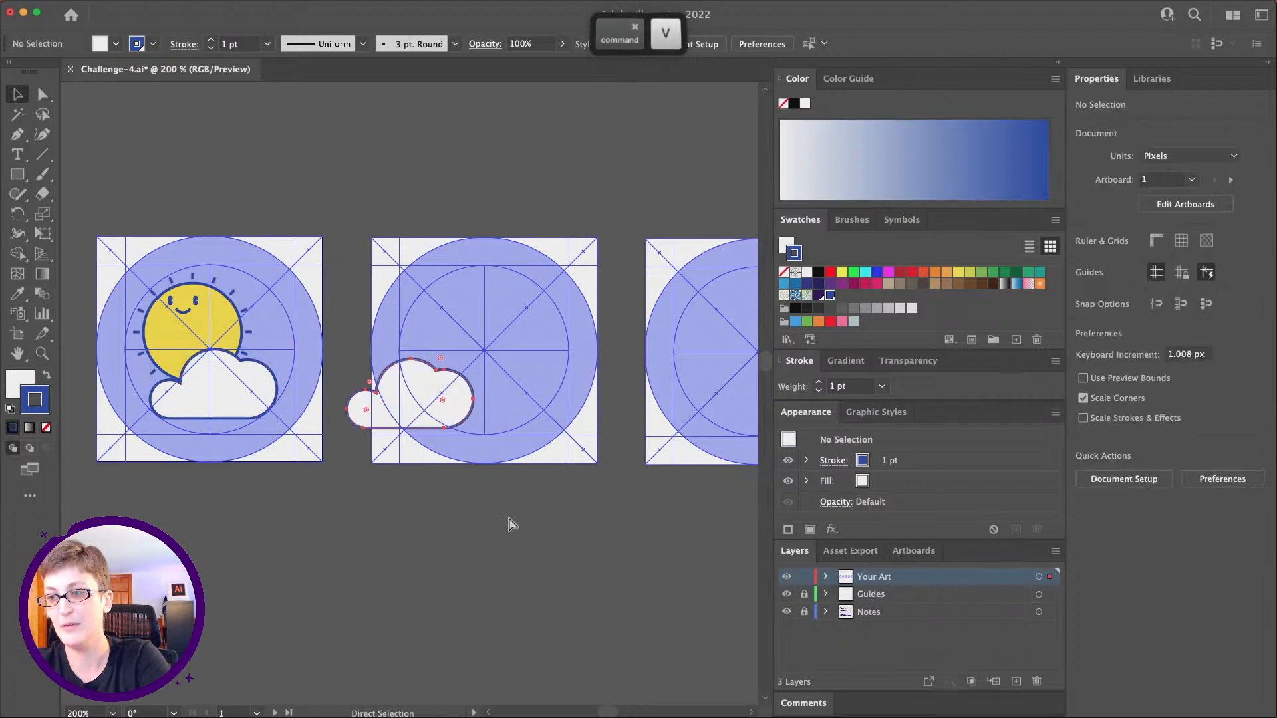
{"action": "left_click_drag", "start_coordinate": [461, 406], "coordinate": [518, 331]}
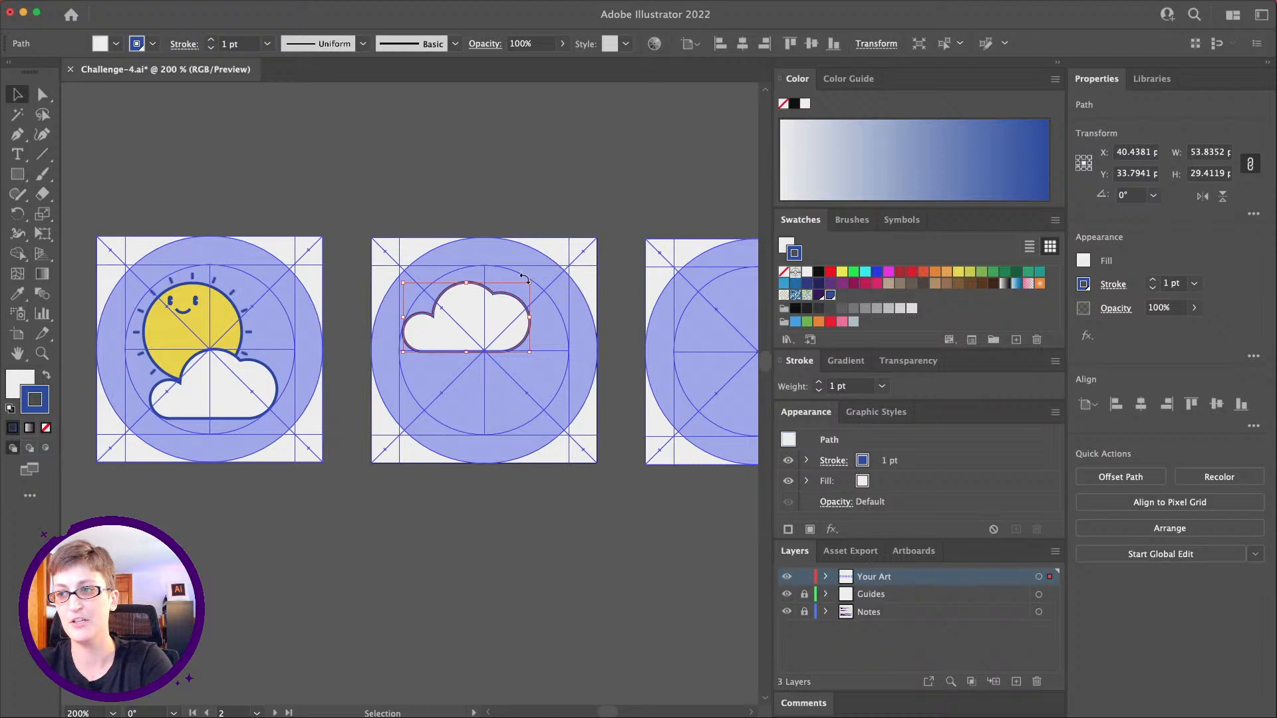
{"action": "left_click_drag", "start_coordinate": [530, 282], "coordinate": [537, 278]}
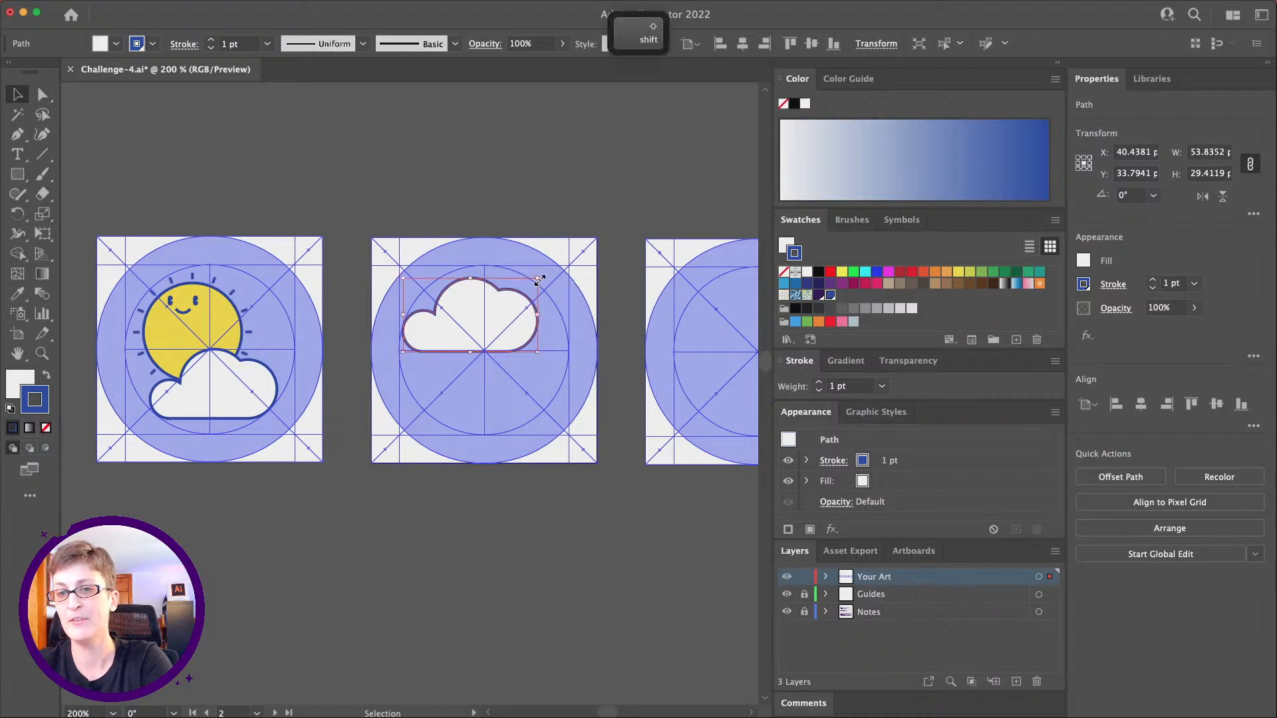
- Change the fill of the second artboard's cloud to a medium gray with the Color Picker
{"action": "left_click", "coordinate": [23, 380]}
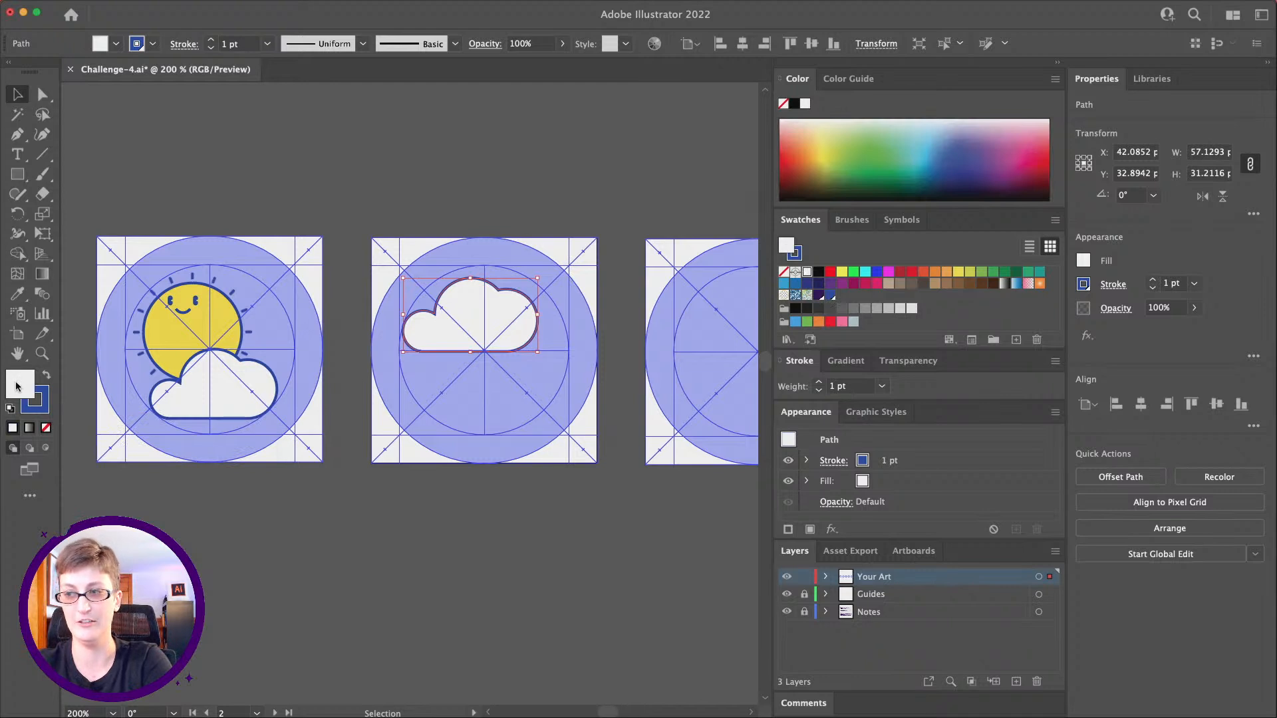
{"action": "double_click", "coordinate": [17, 386]}
{"action": "left_click_drag", "start_coordinate": [497, 325], "coordinate": [495, 364]}
{"action": "left_click", "coordinate": [863, 289]}
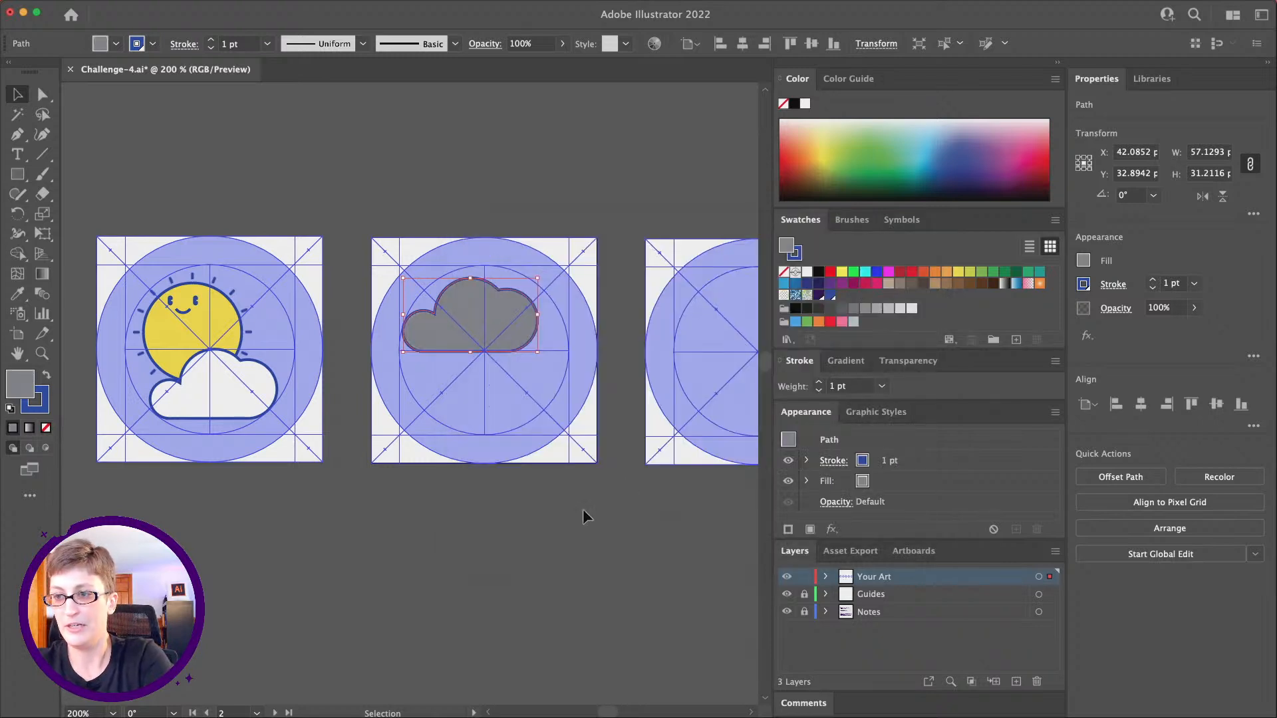
- Duplicate the gray cloud and place the copy overlapping it below and to its right, at about X 55.4, Y 46 px
{"action": "key", "text": "super+c"}
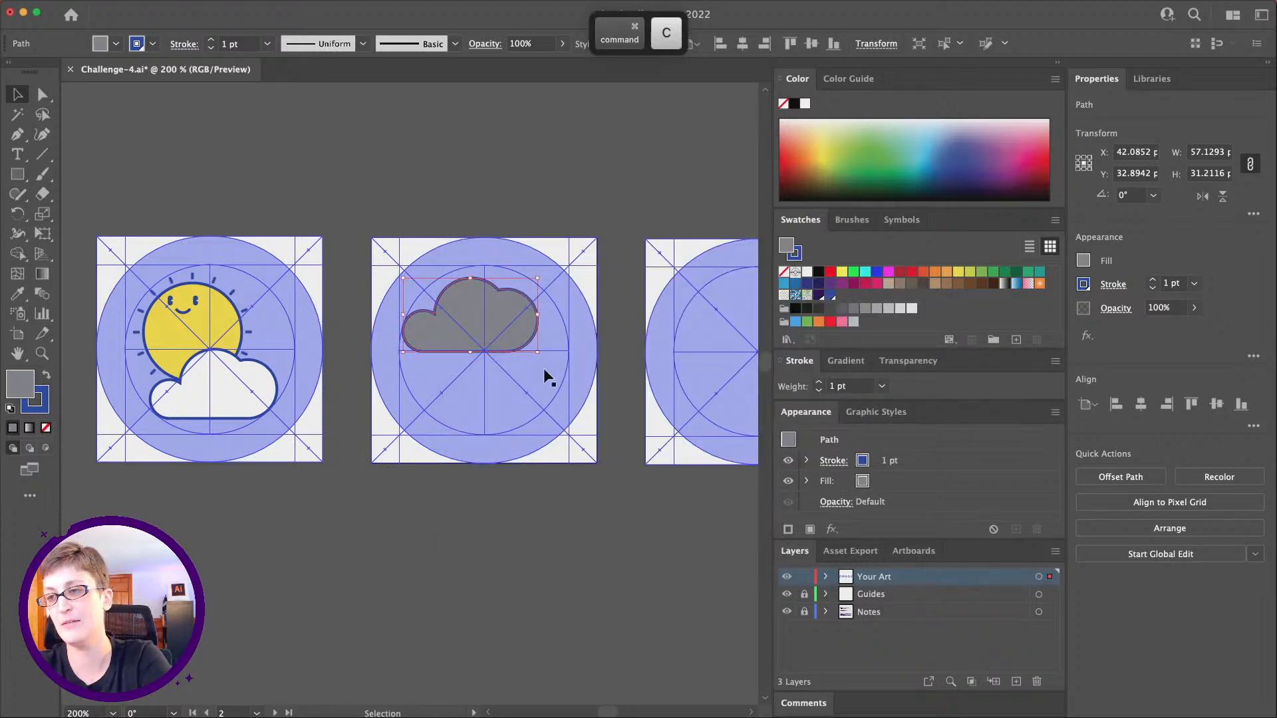
{"action": "key", "text": "super+v"}
{"action": "left_click_drag", "start_coordinate": [490, 379], "coordinate": [549, 340]}
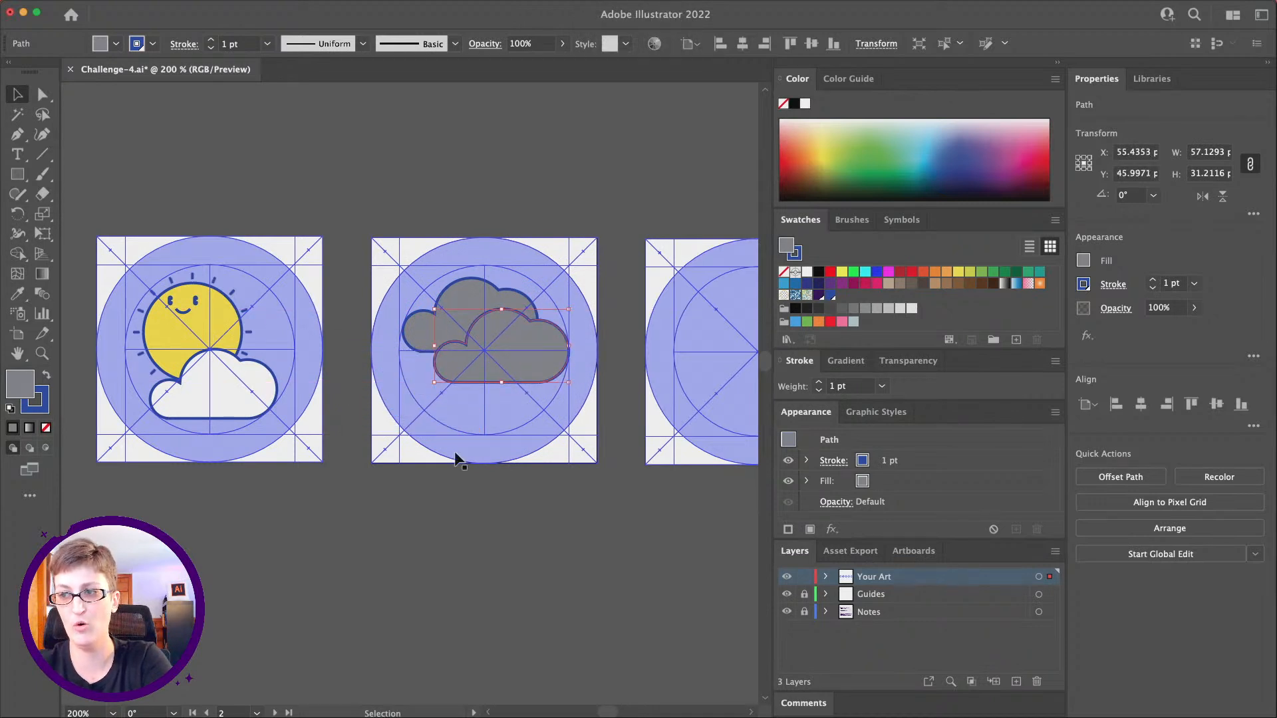
- Shrink the front gray cloud proportionally to about 43.3 by 23.6 px and shift it slightly down
{"action": "left_click_drag", "start_coordinate": [434, 382], "coordinate": [466, 364]}
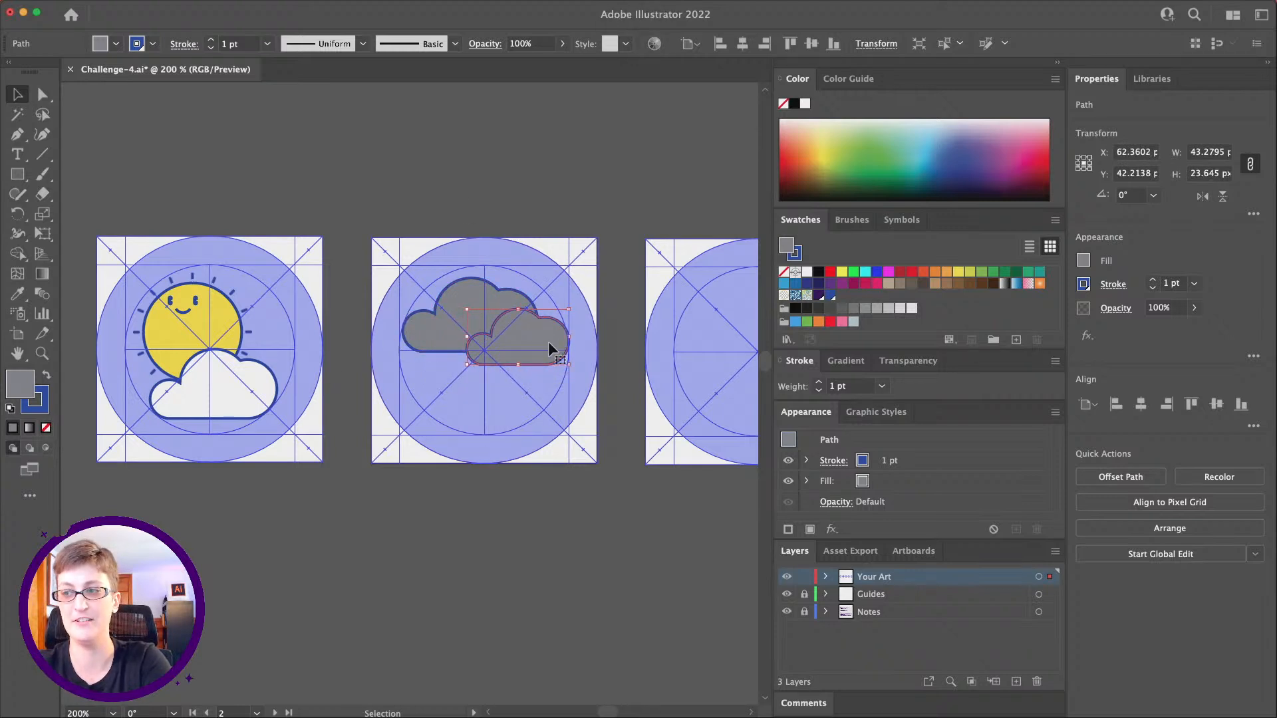
{"action": "left_click", "coordinate": [556, 539]}
{"action": "left_click_drag", "start_coordinate": [526, 351], "coordinate": [527, 354]}
{"action": "left_click", "coordinate": [541, 610]}
- Draw an unfilled slanted line with the Pen tool, about 11.4 px wide and 25.7 px high, down-left from the front cloud's bottom edge
{"action": "key", "text": "z"}
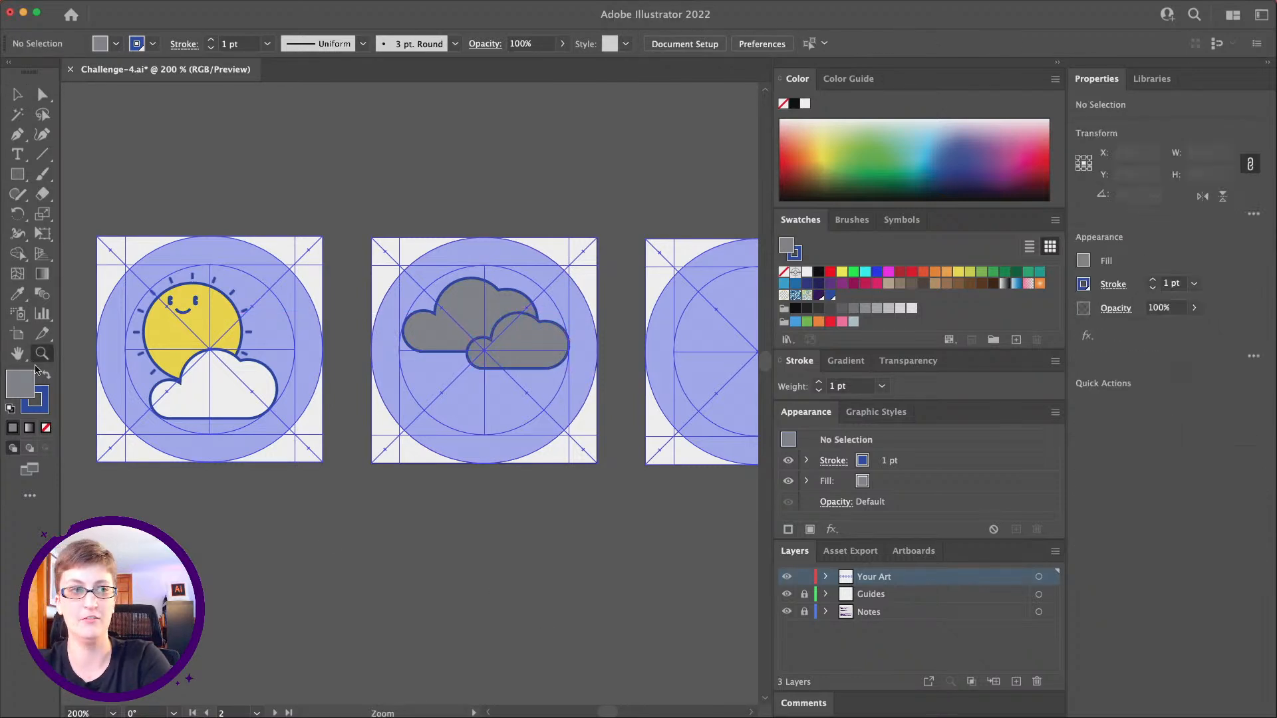
{"action": "left_click", "coordinate": [539, 431]}
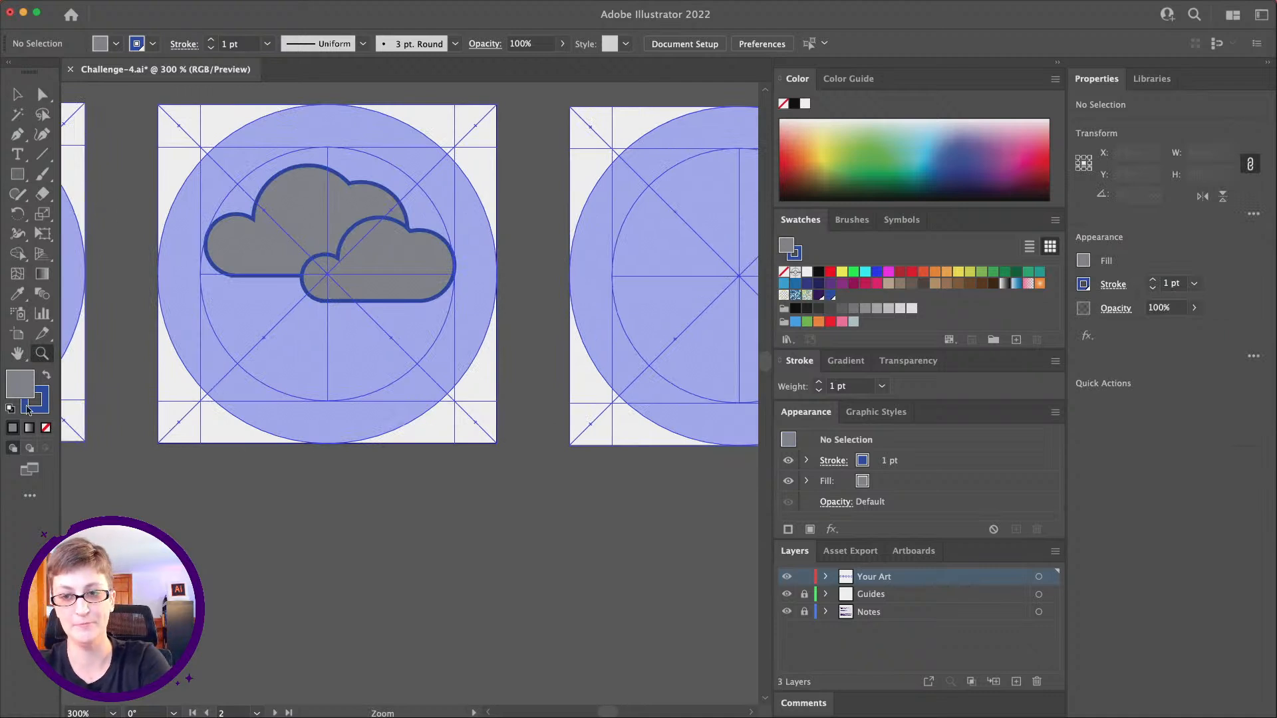
{"action": "left_click", "coordinate": [46, 428]}
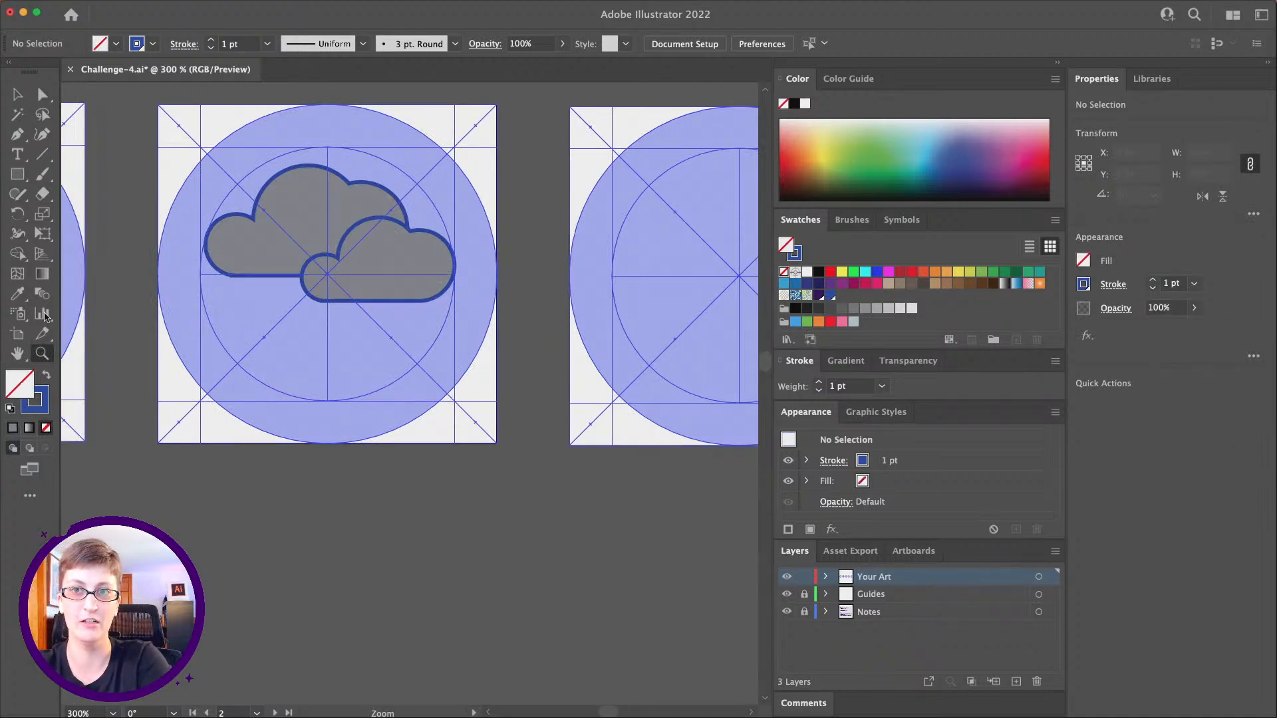
{"action": "left_click", "coordinate": [19, 135]}
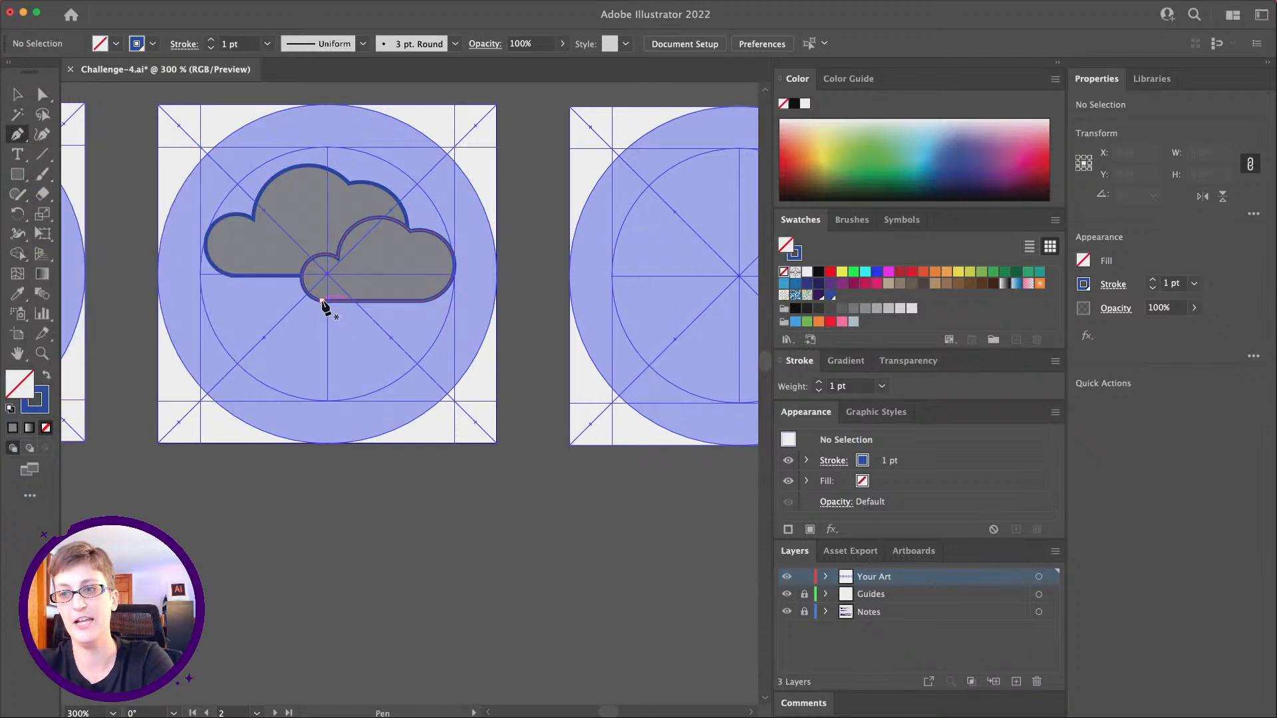
{"action": "left_click", "coordinate": [322, 302]}
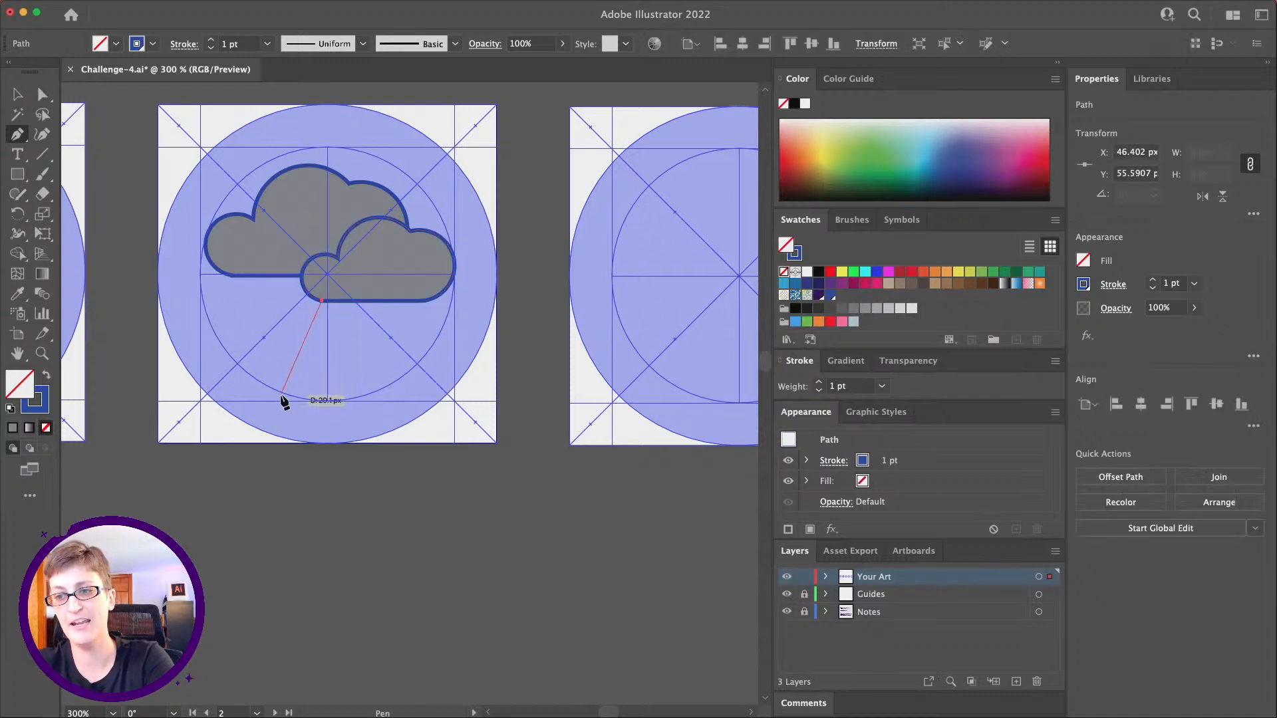
{"action": "left_click", "coordinate": [282, 393]}
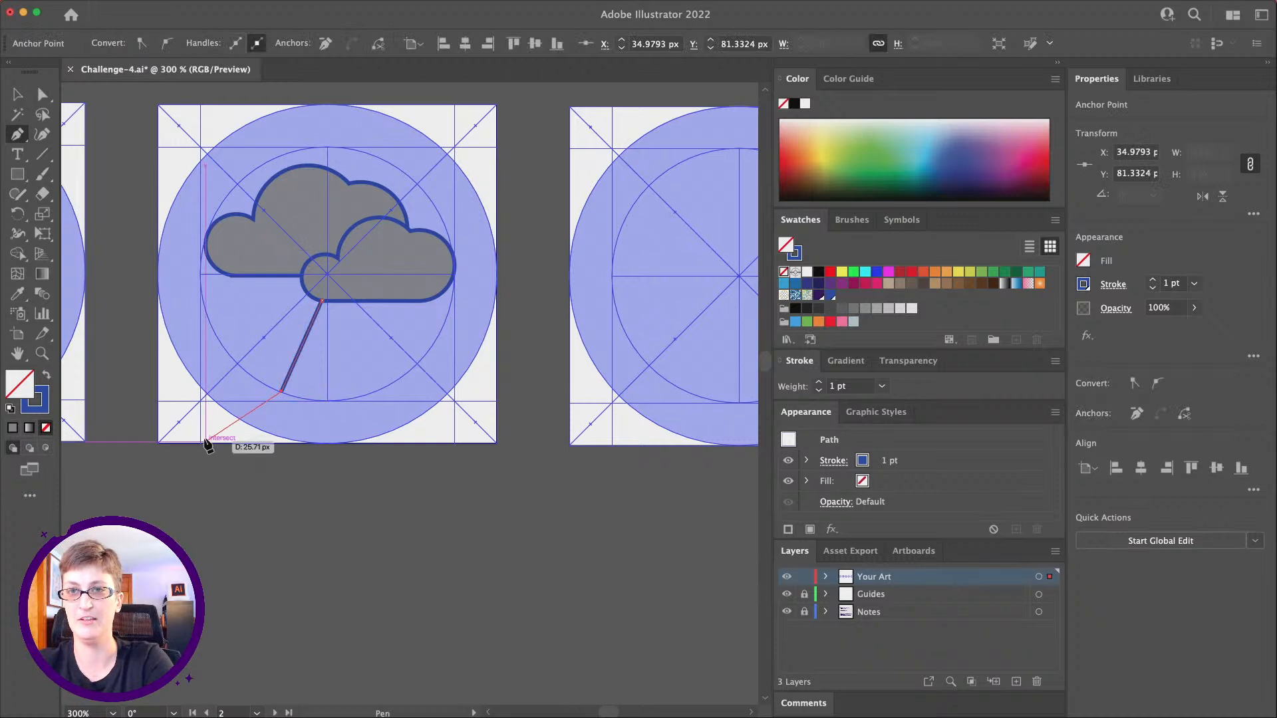
{"action": "left_click", "coordinate": [19, 97]}
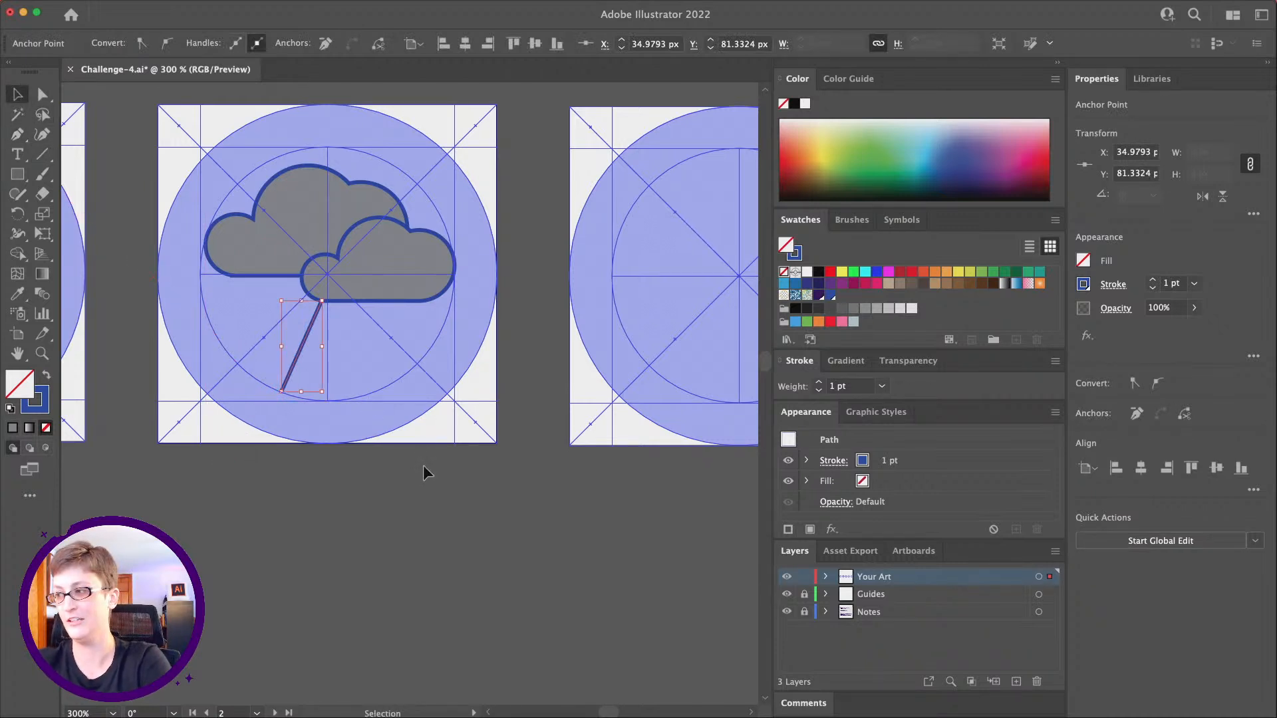
- Make the slanted line's stroke dashed, with a 3 pt dash and a 10 pt gap
{"action": "left_click", "coordinate": [1112, 284]}
{"action": "left_click", "coordinate": [947, 401]}
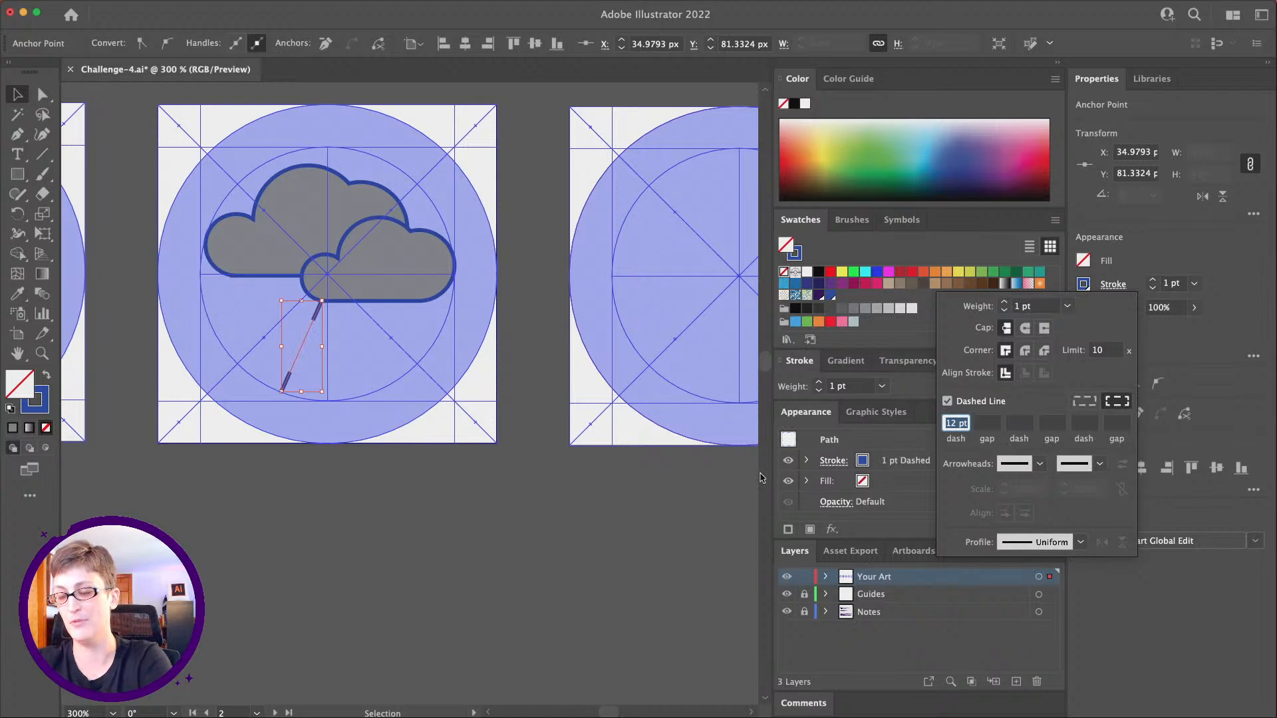
{"action": "type", "text": "3"}
{"action": "key", "text": "Tab"}
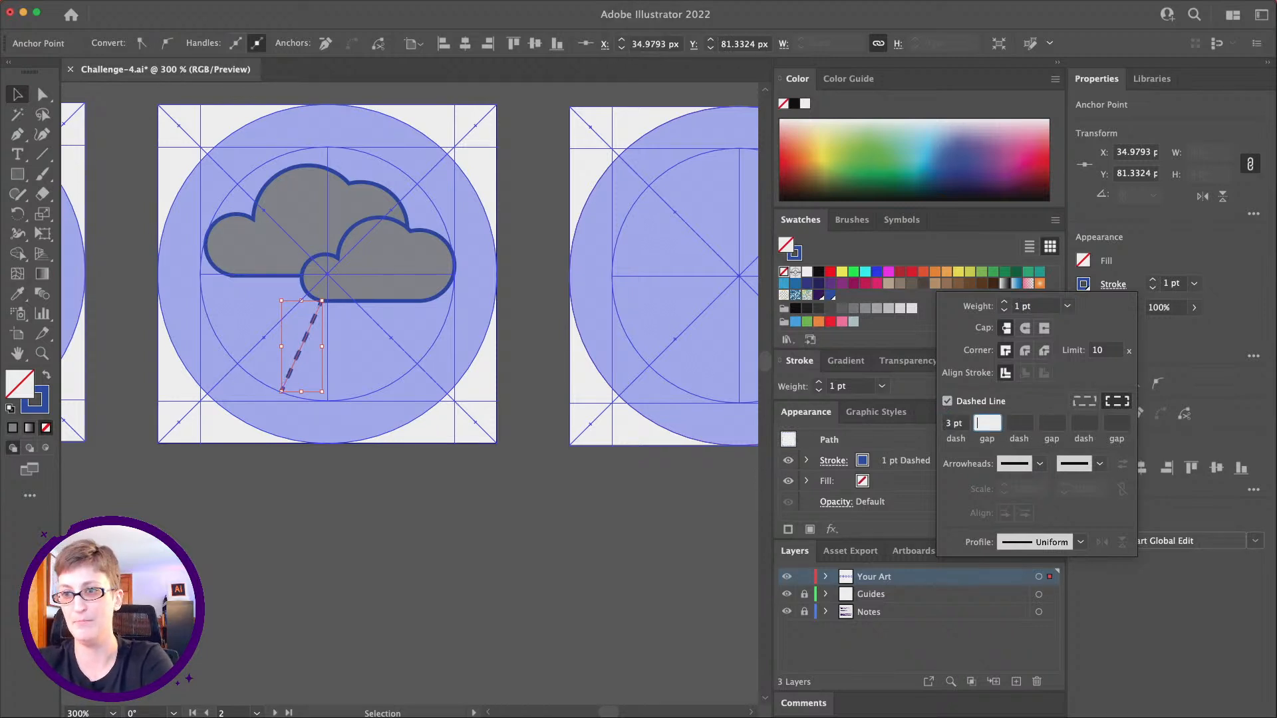
{"action": "type", "text": "10"}
{"action": "key", "text": "Tab"}
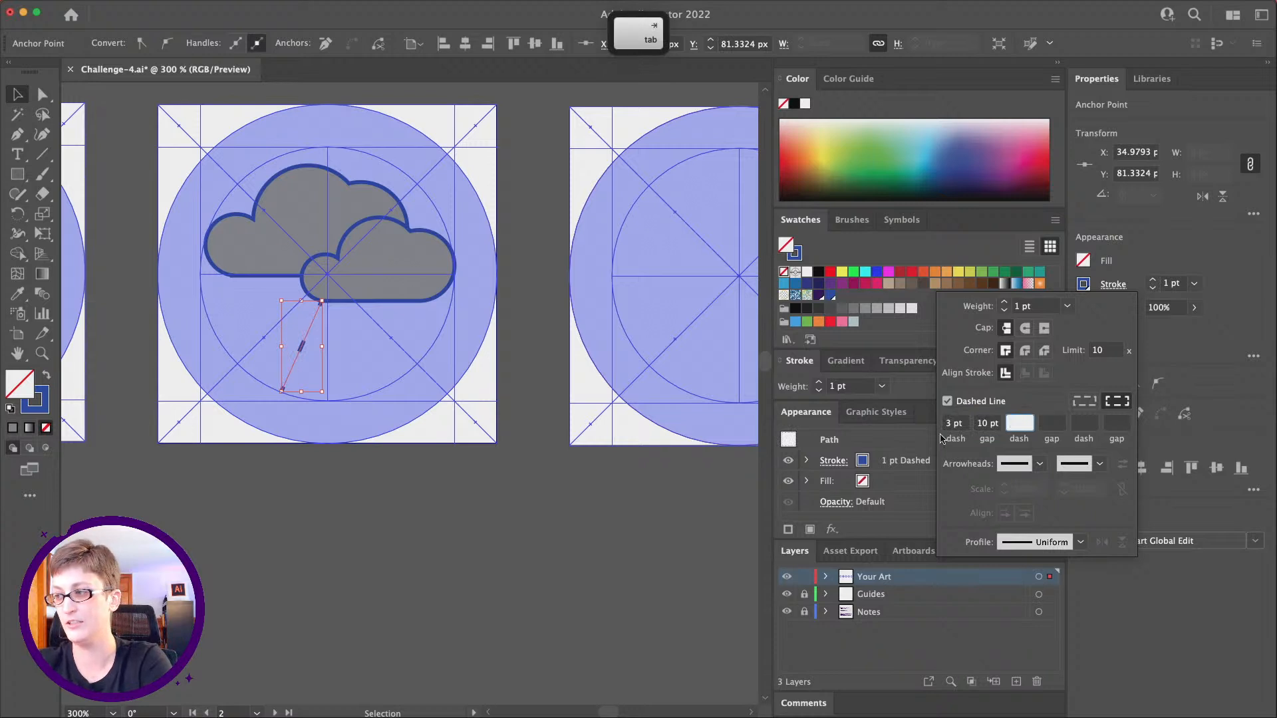
- Tighten the dashed line's gap, trying 5 pt and settling on 4 pt
{"action": "double_click", "coordinate": [982, 424]}
{"action": "type", "text": "5"}
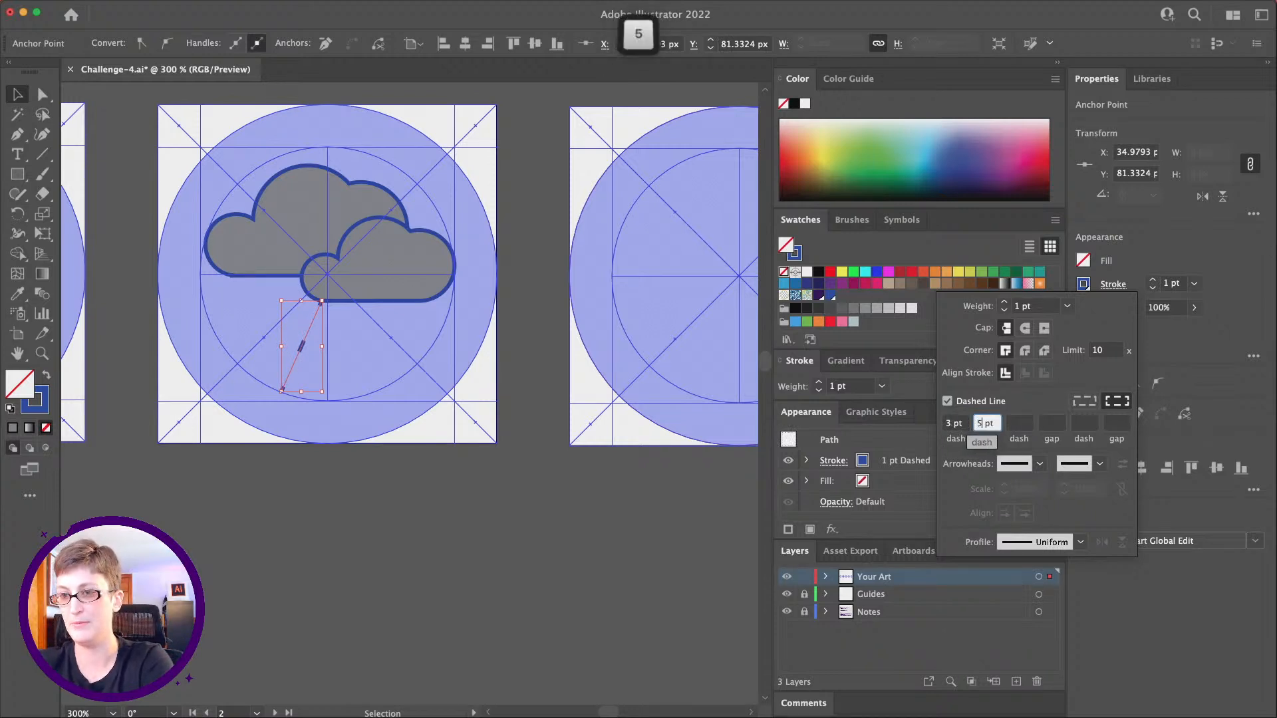
{"action": "key", "text": "Tab"}
{"action": "left_click", "coordinate": [981, 422]}
{"action": "type", "text": "4"}
{"action": "key", "text": "Tab"}
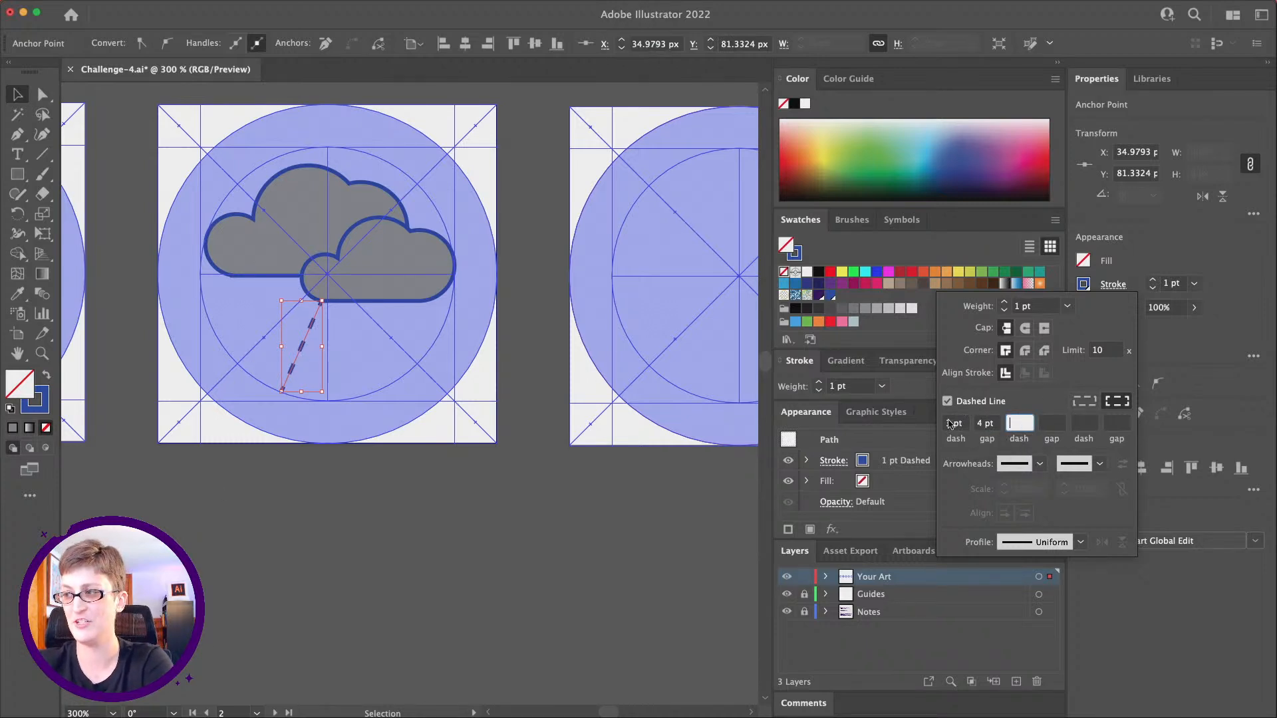
{"action": "key", "text": "super"}
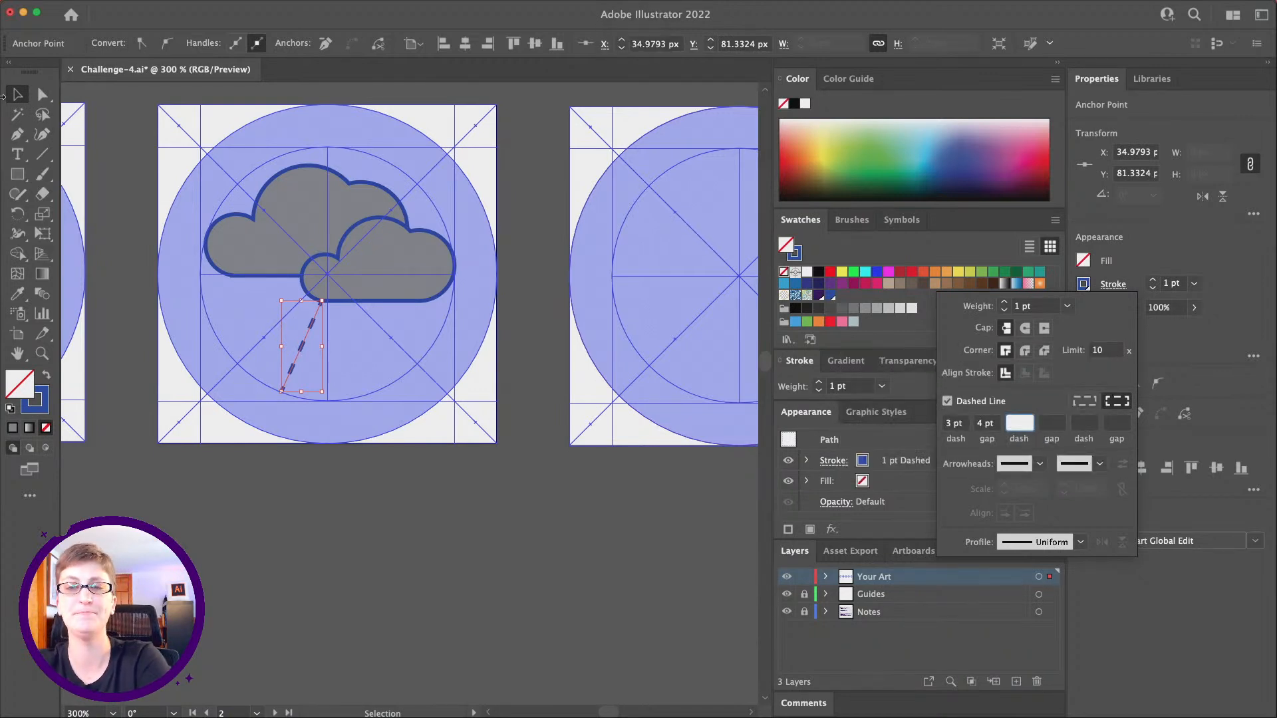
{"action": "left_click", "coordinate": [12, 96]}
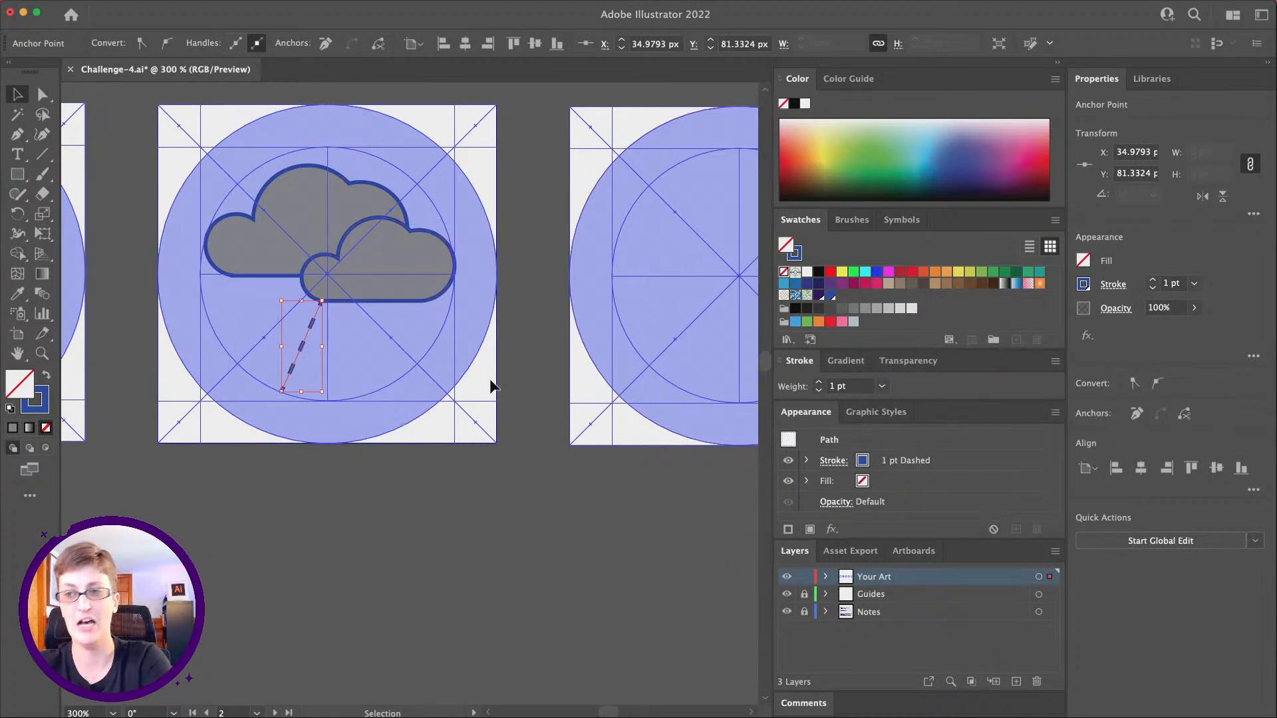
{"action": "mouse_move", "coordinate": [46, 4]}
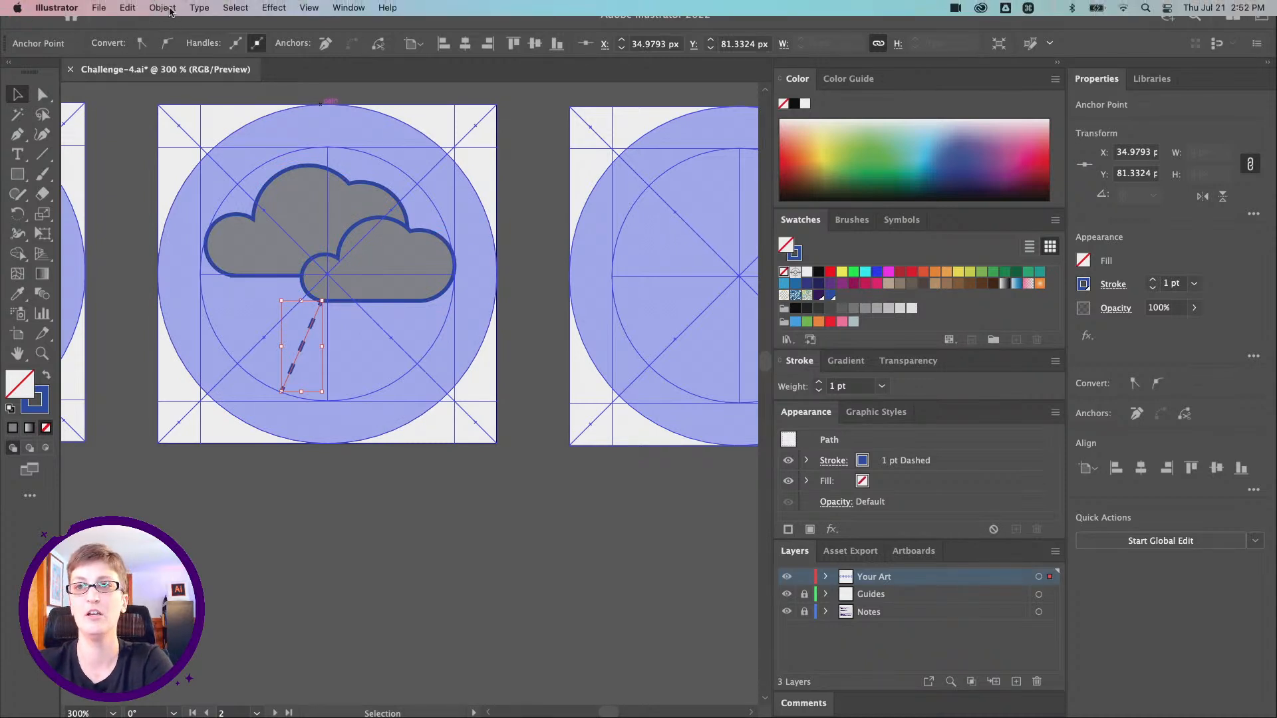
{"action": "left_click", "coordinate": [166, 8]}
{"action": "mouse_move", "coordinate": [192, 28]}
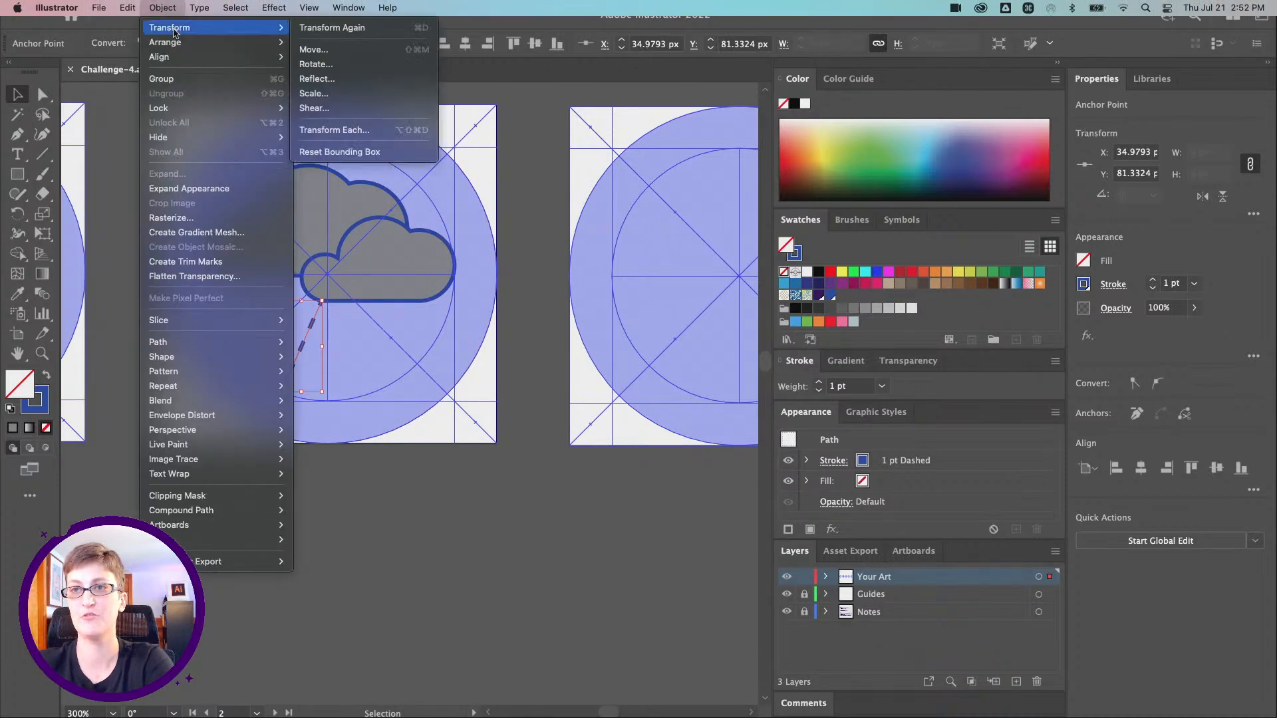
{"action": "left_click", "coordinate": [316, 50]}
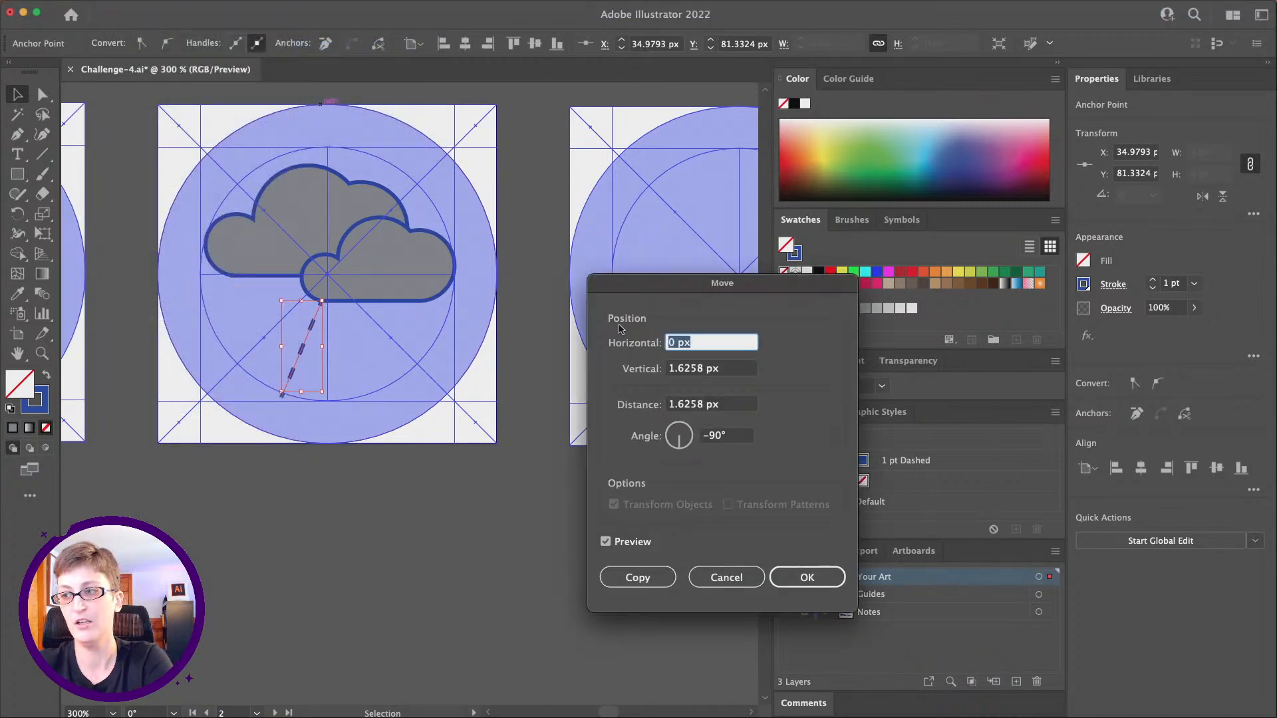
{"action": "key", "text": "Tab"}
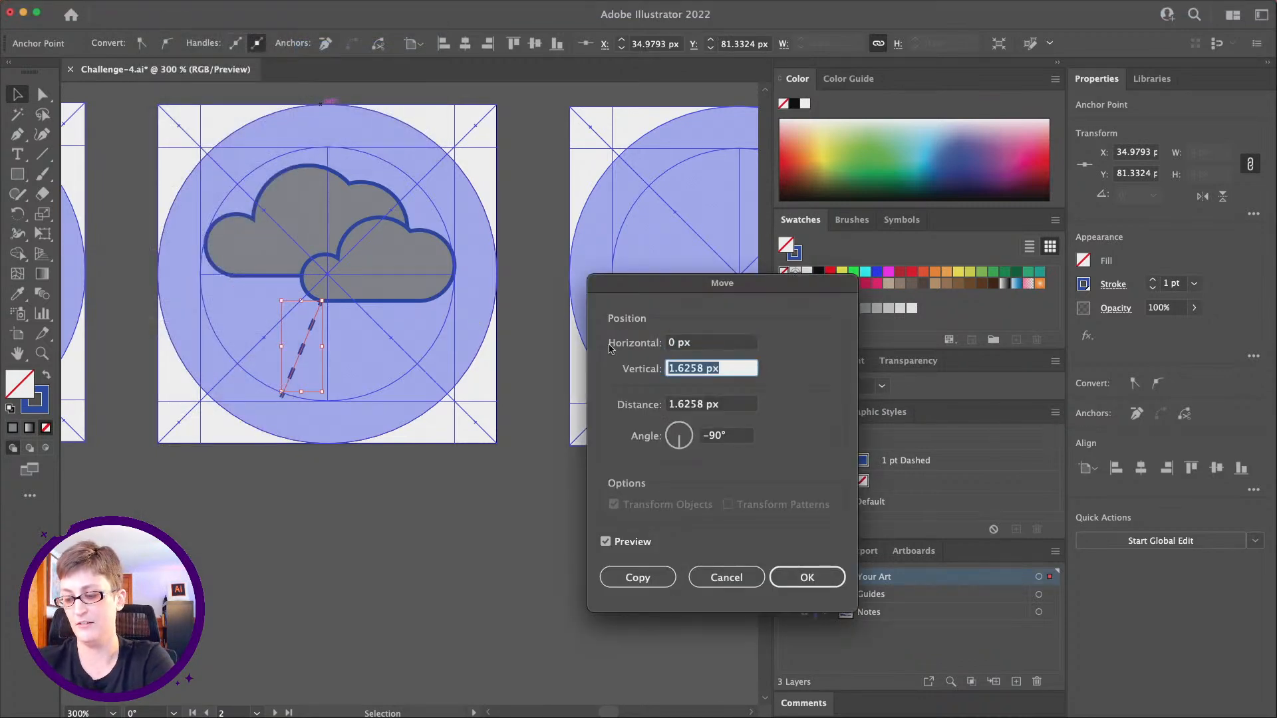
{"action": "type", "text": "0"}
{"action": "key", "text": "Tab"}
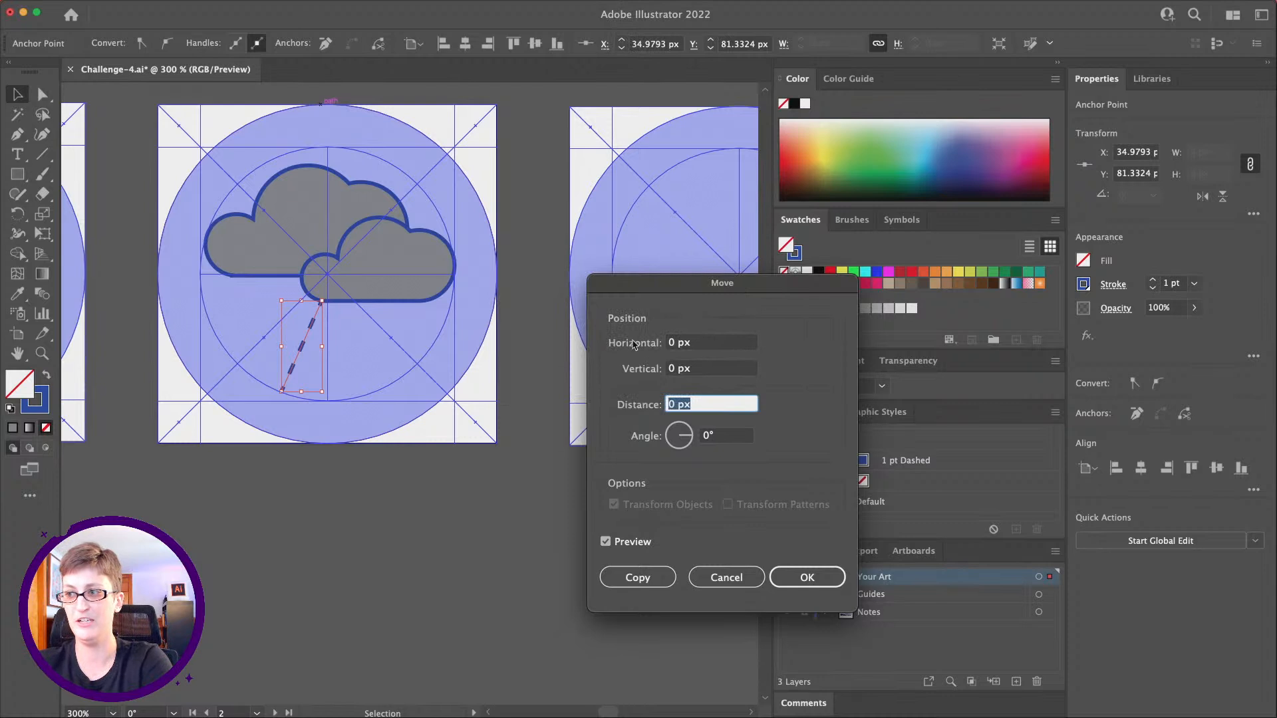
{"action": "left_click", "coordinate": [697, 343]}
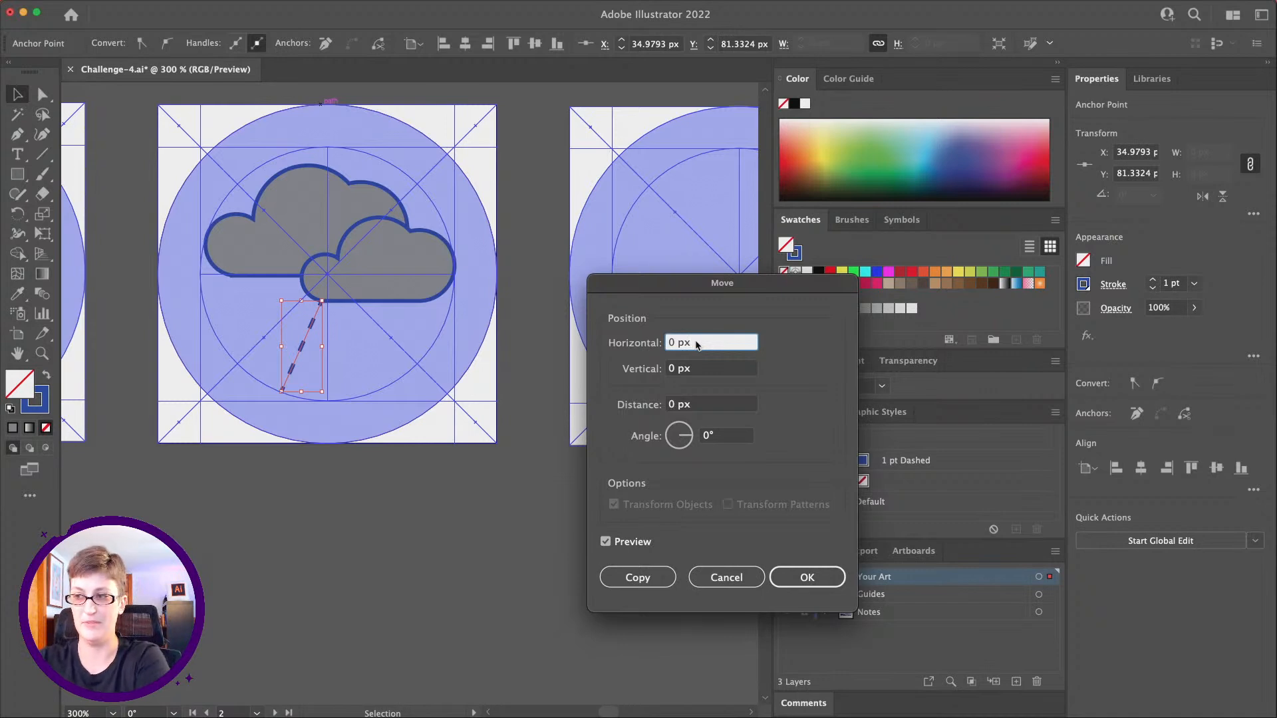
{"action": "key", "text": "Up"}
{"action": "key", "text": "Up"}
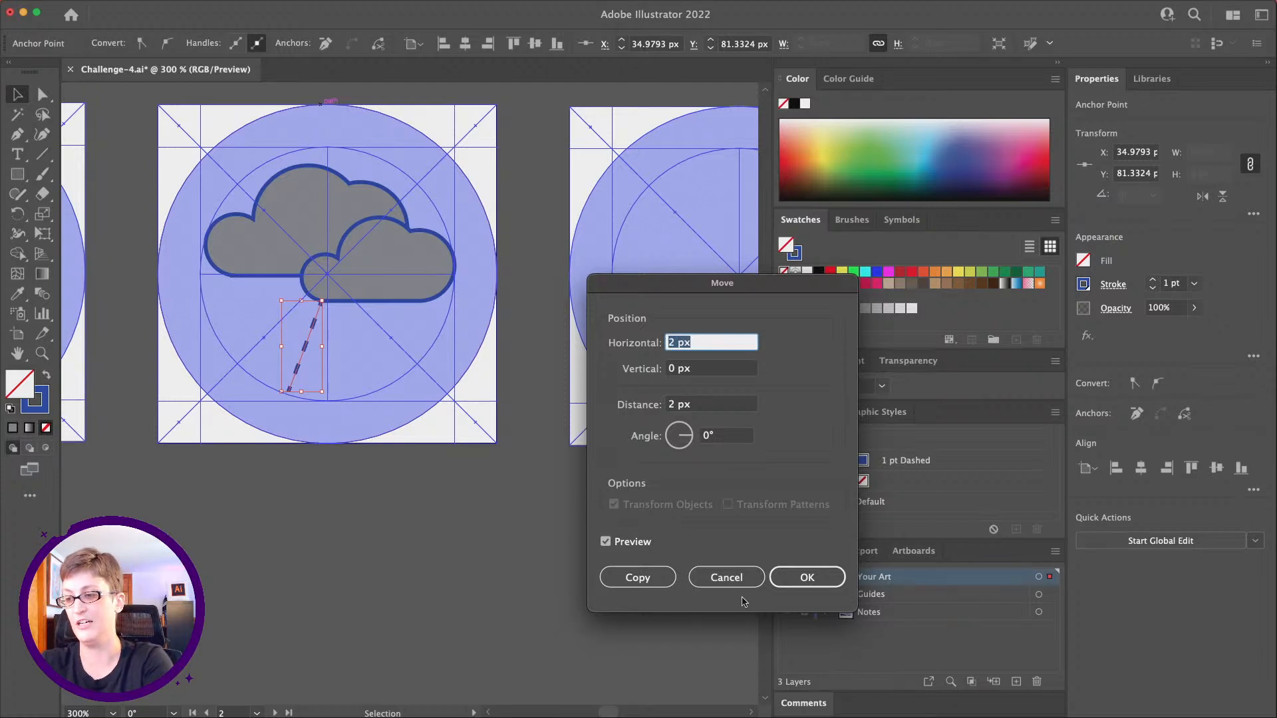
{"action": "left_click", "coordinate": [725, 577]}
{"action": "left_click", "coordinate": [342, 500]}
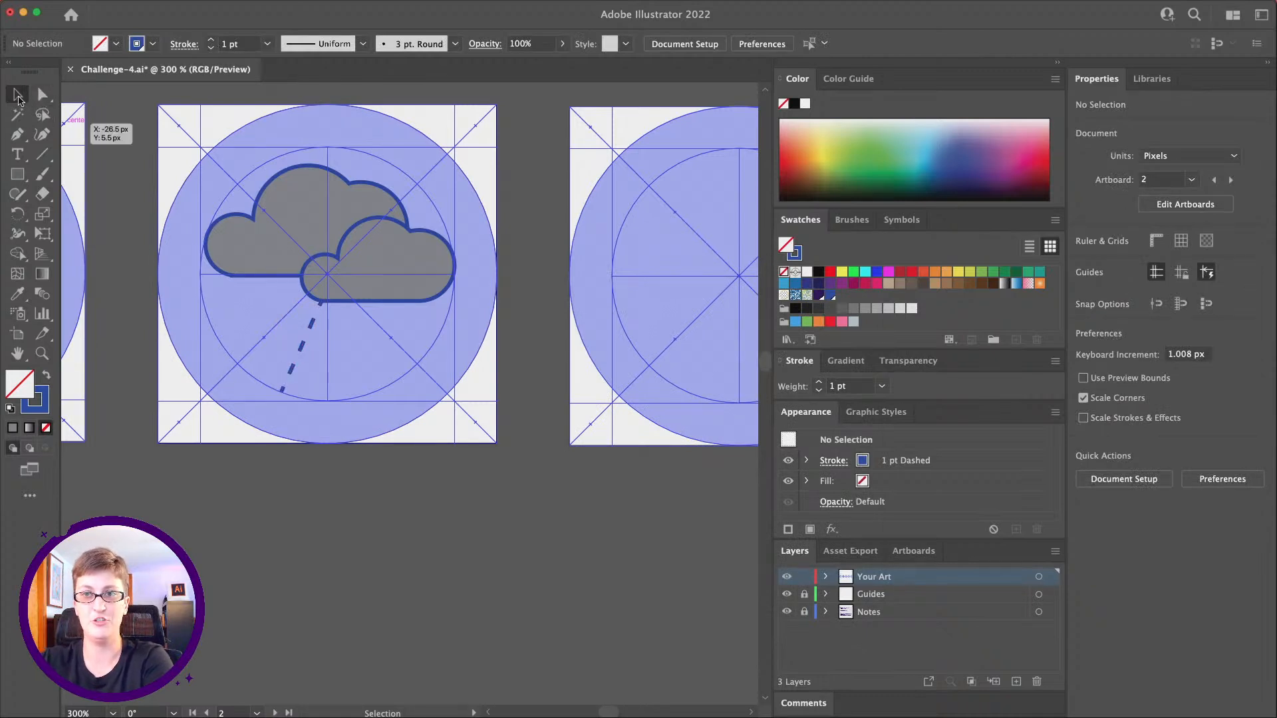
- Make a copy of the whole dashed rain line with the Move command, offset 4 px horizontally and 0 px vertically
{"action": "left_click", "coordinate": [301, 352]}
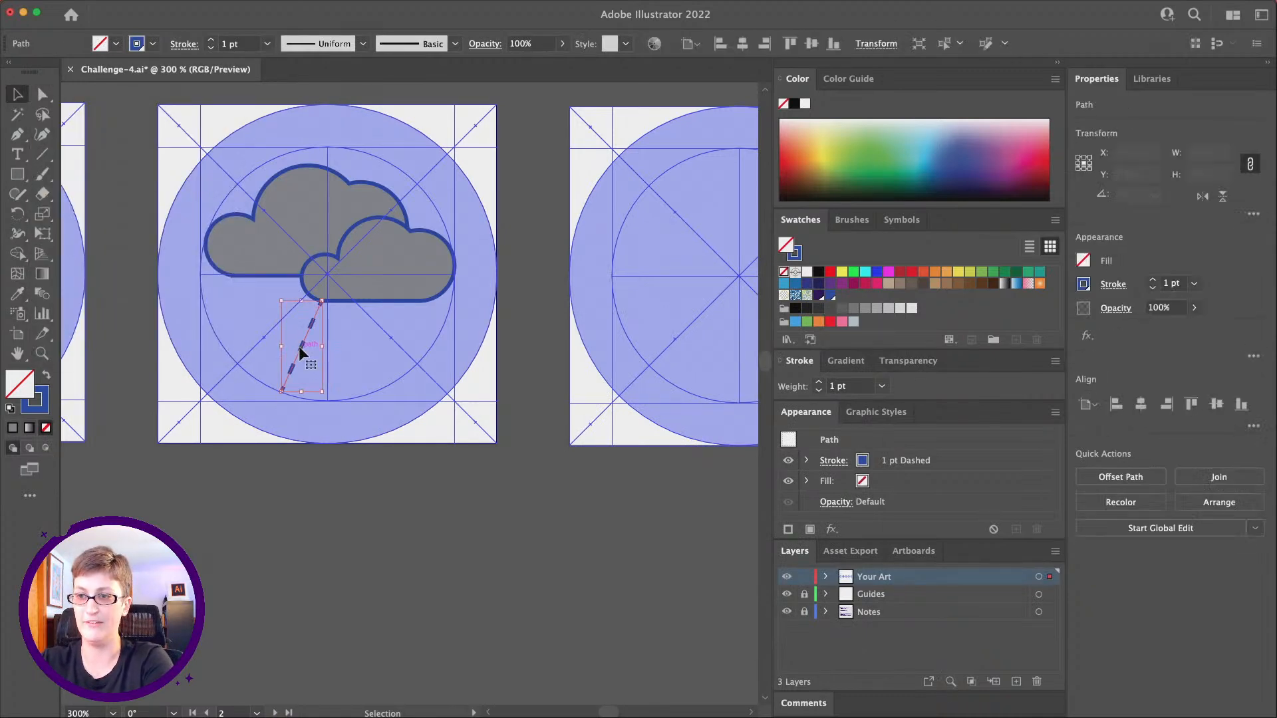
{"action": "left_click", "coordinate": [162, 7]}
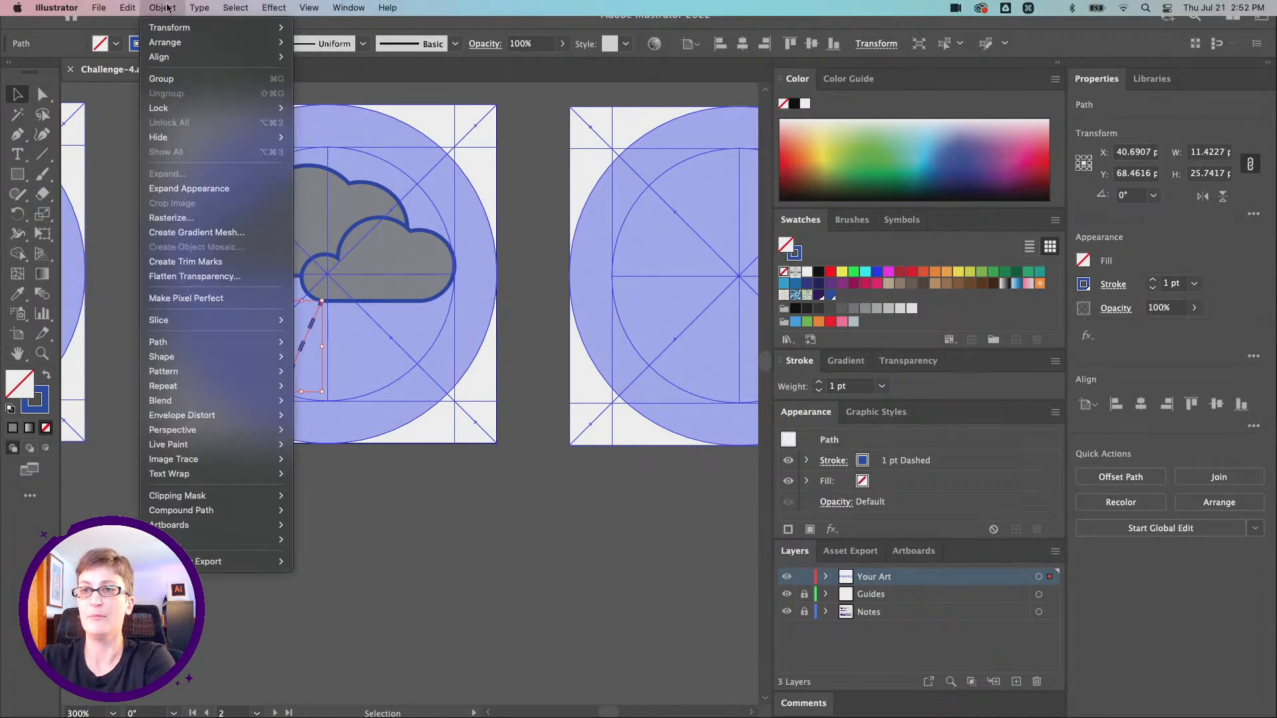
{"action": "mouse_move", "coordinate": [174, 27]}
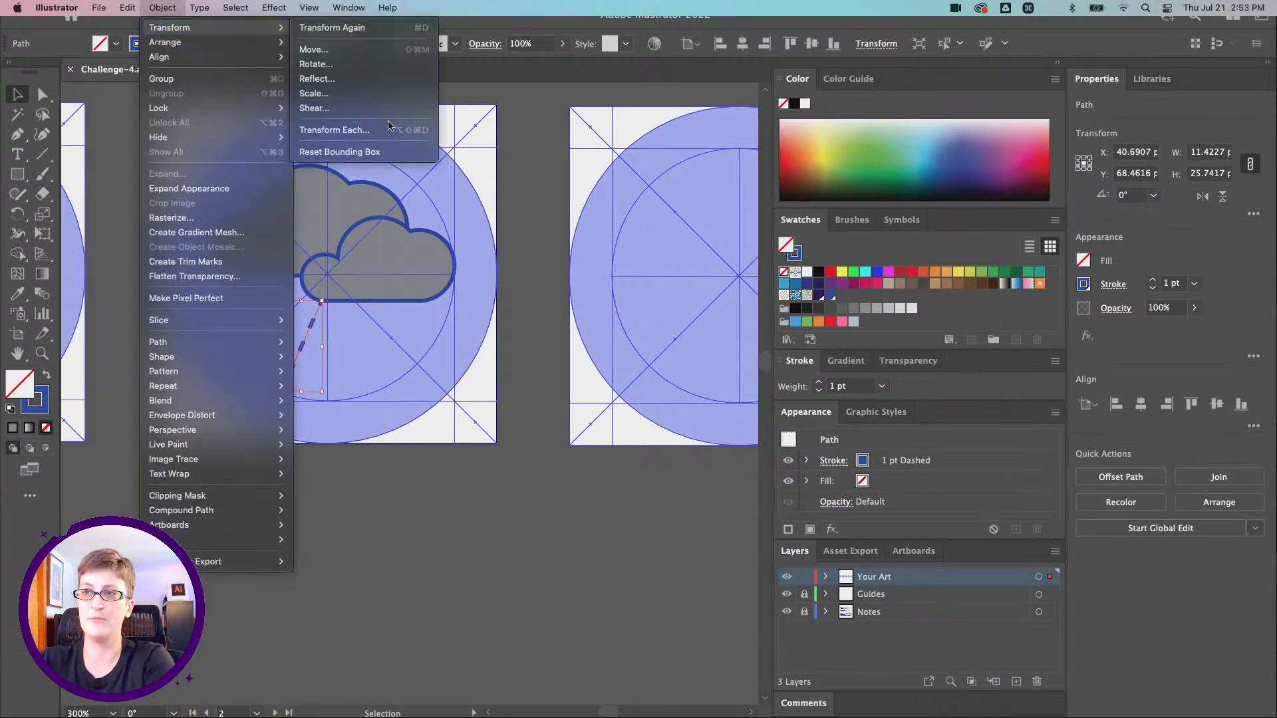
{"action": "left_click", "coordinate": [366, 52]}
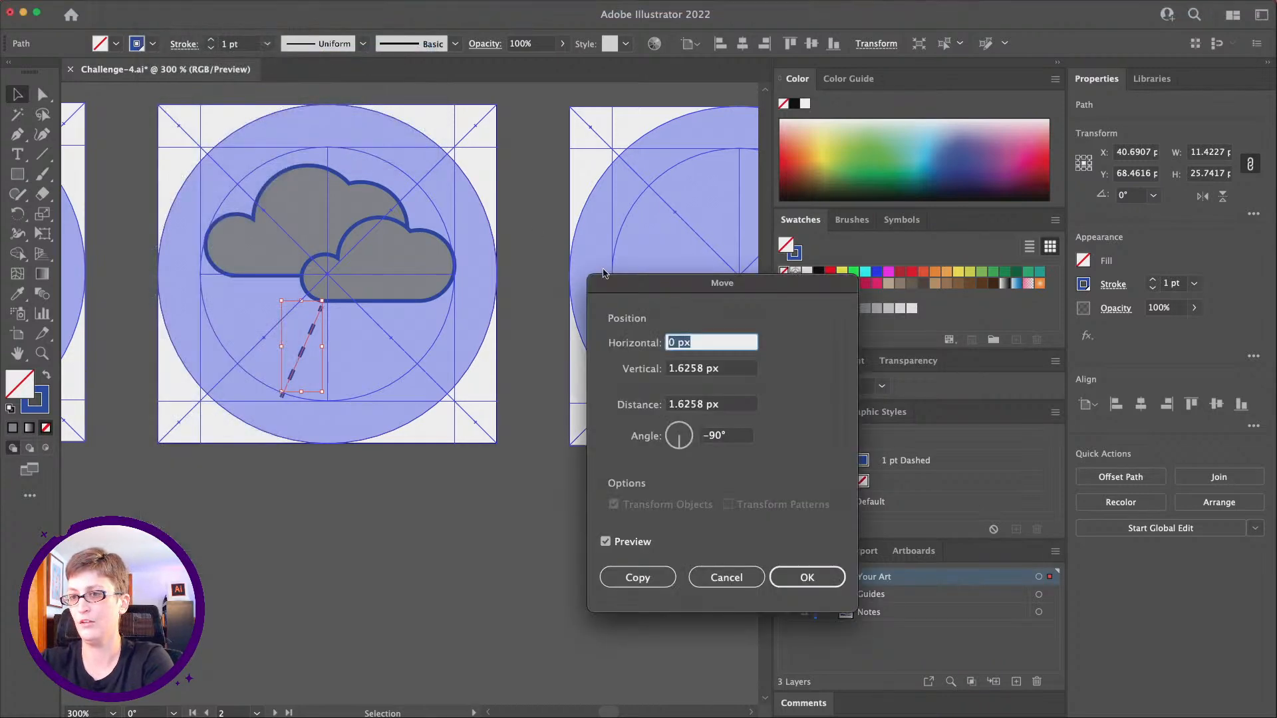
{"action": "key", "text": "Tab"}
{"action": "type", "text": "0"}
{"action": "key", "text": "Tab"}
{"action": "left_click", "coordinate": [706, 343]}
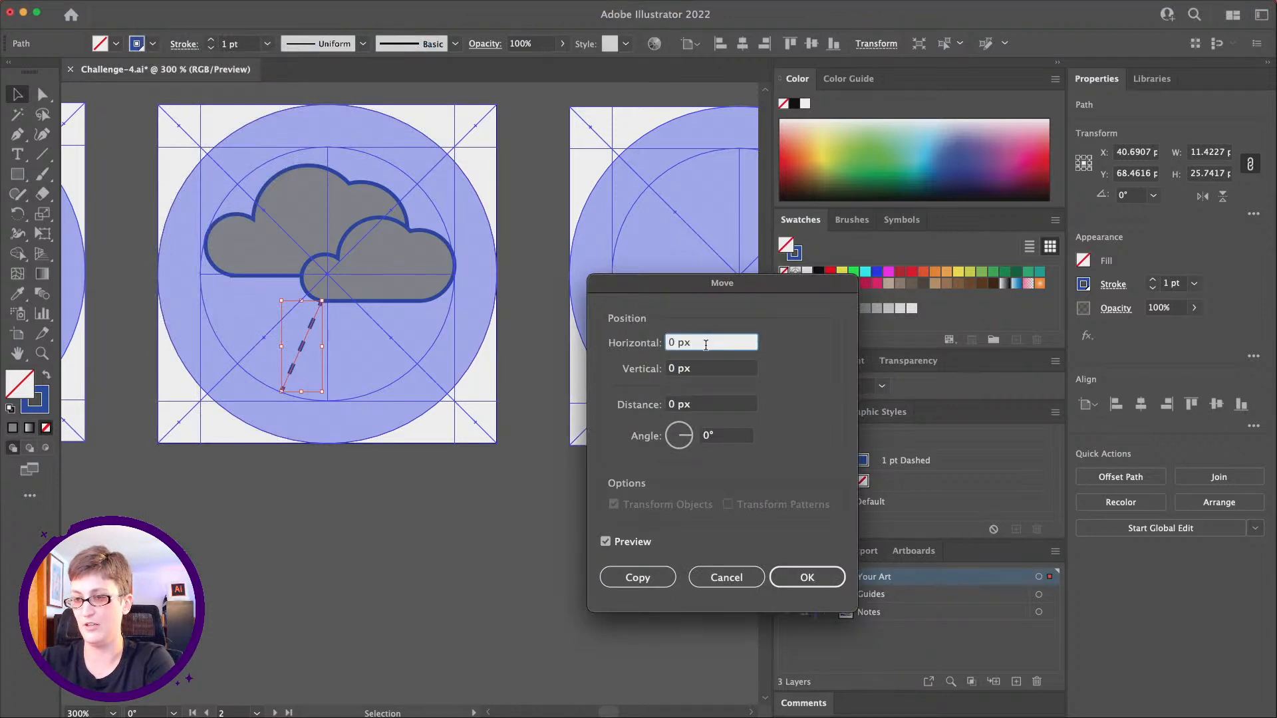
{"action": "key", "text": "Up"}
{"action": "key", "text": "Up"}
{"action": "key", "text": "Up"}
{"action": "key", "text": "Up"}
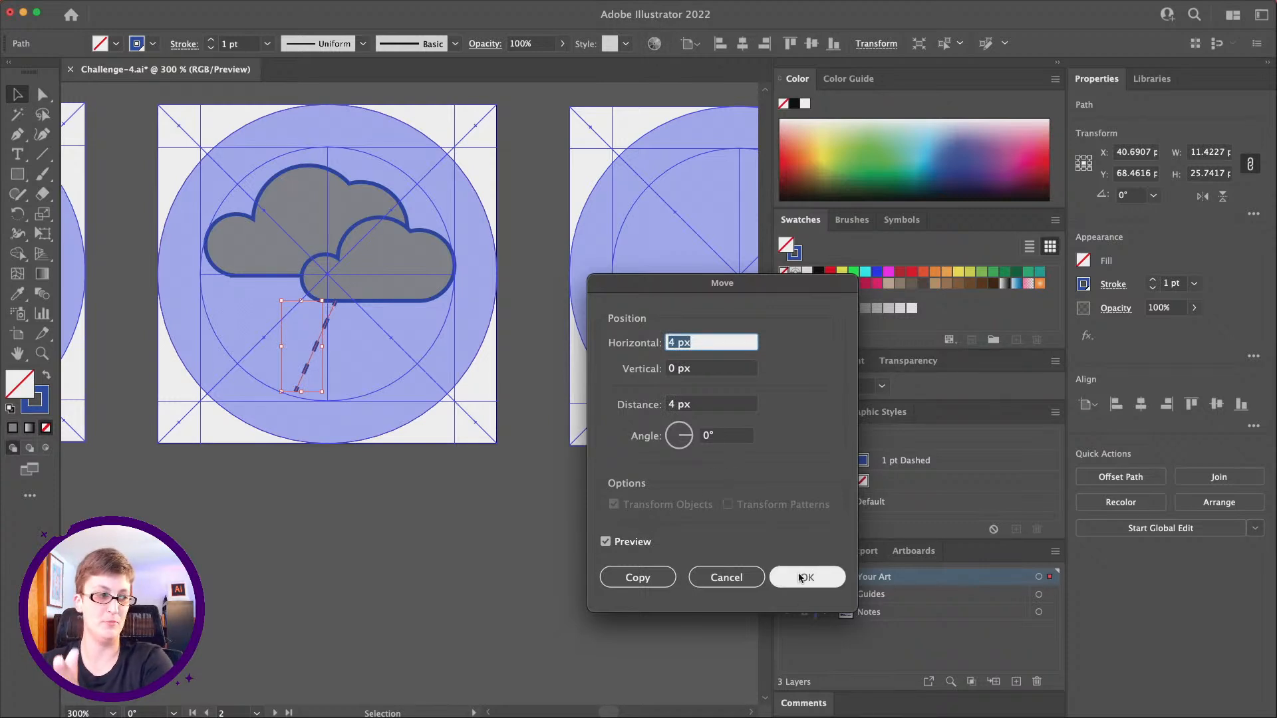
{"action": "left_click", "coordinate": [659, 584]}
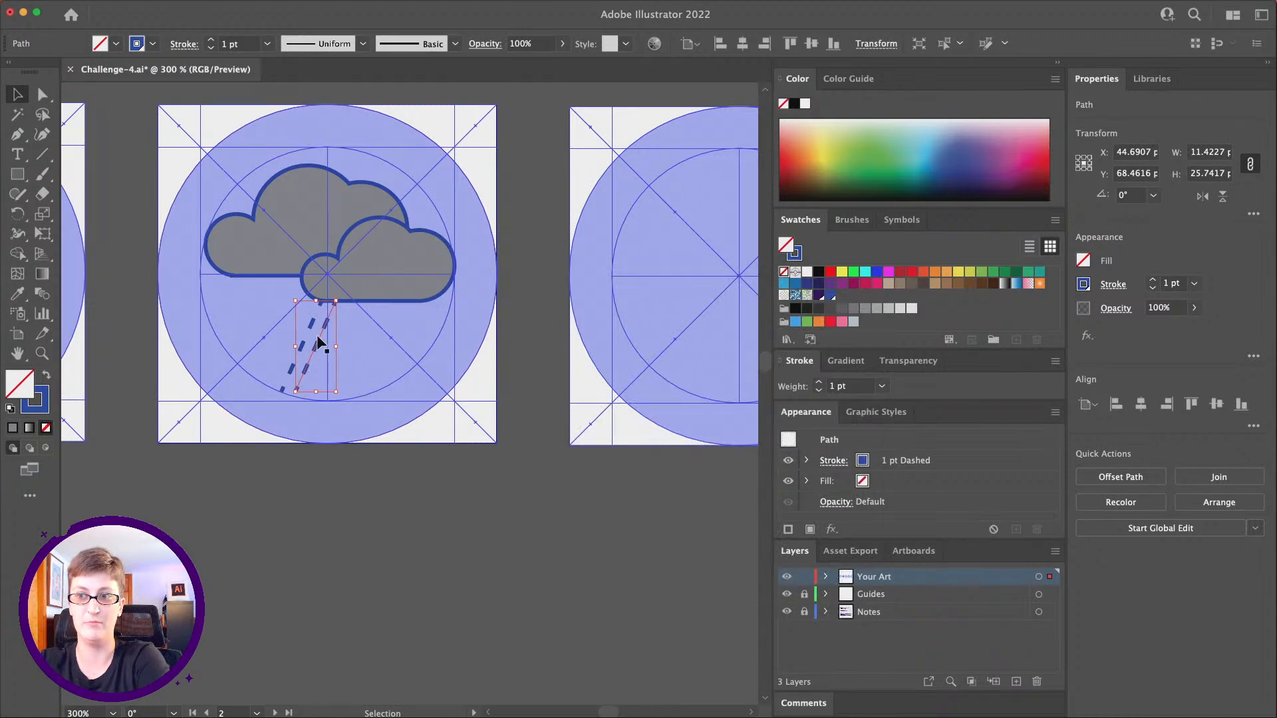
- Repeat the copy-and-move transformation six more times to fill the space under the front cloud with dashed rain lines
{"action": "mouse_move", "coordinate": [466, 717]}
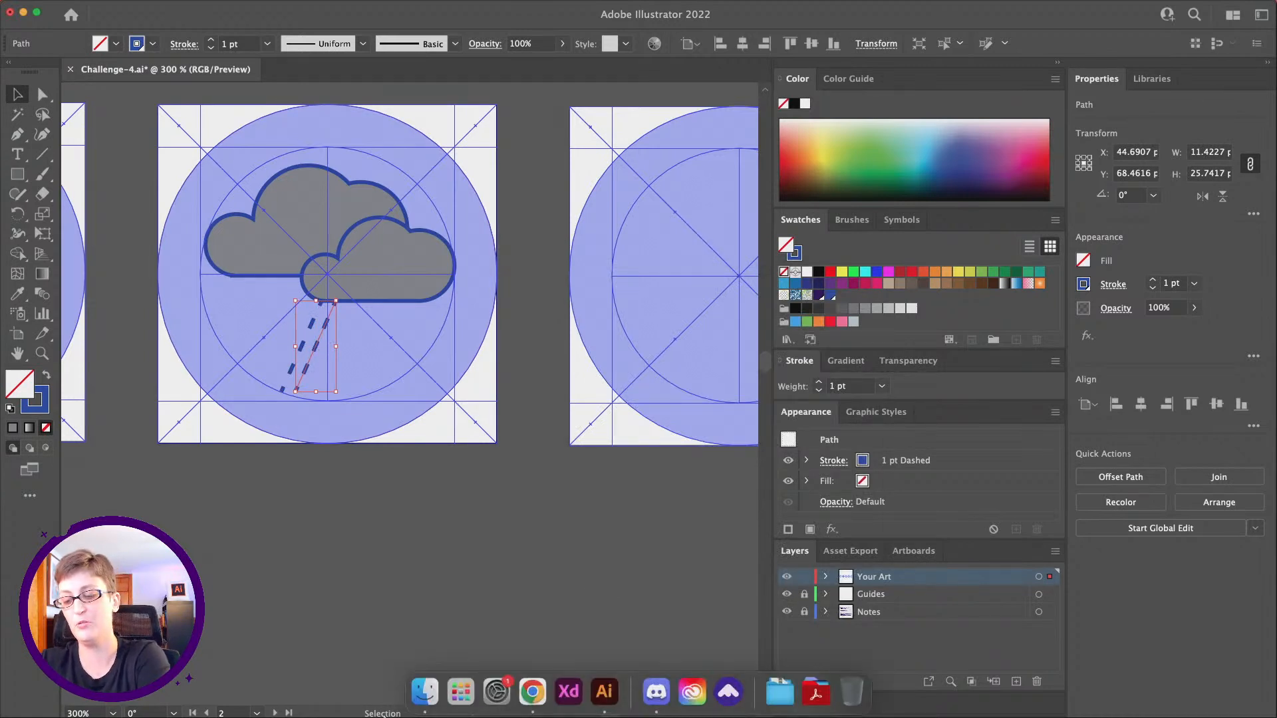
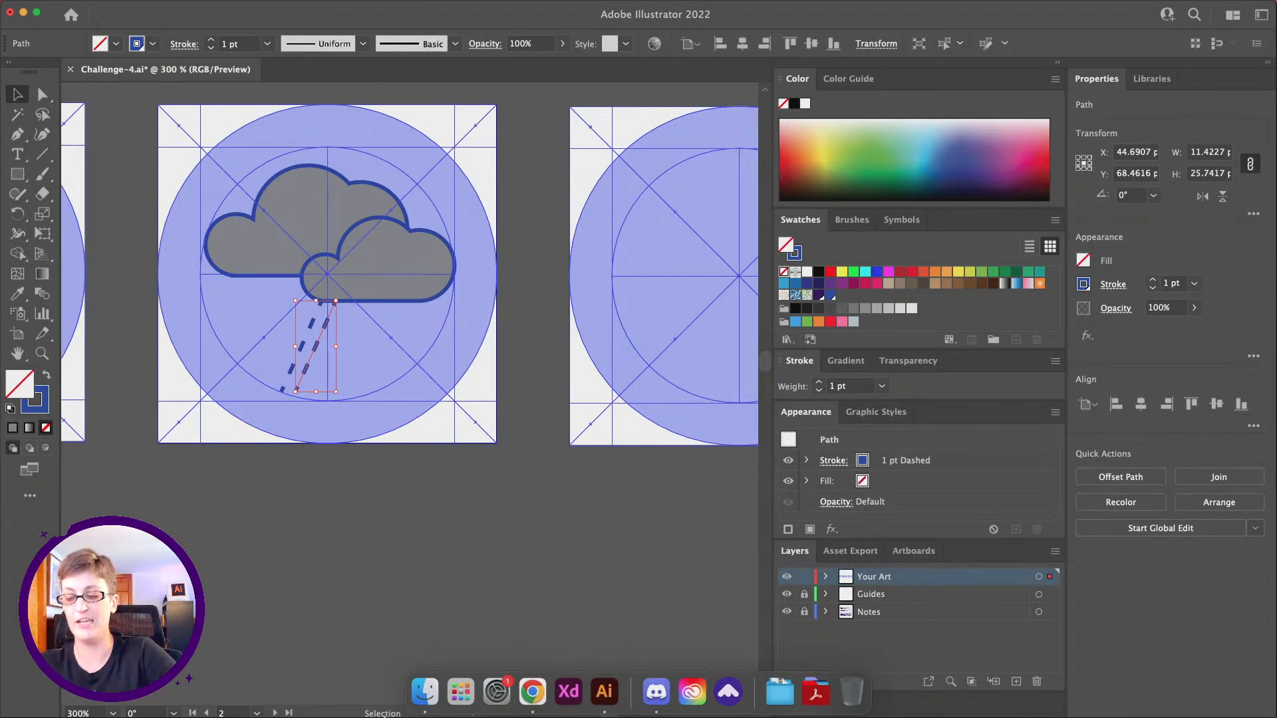
{"action": "key", "text": "alt+Right"}
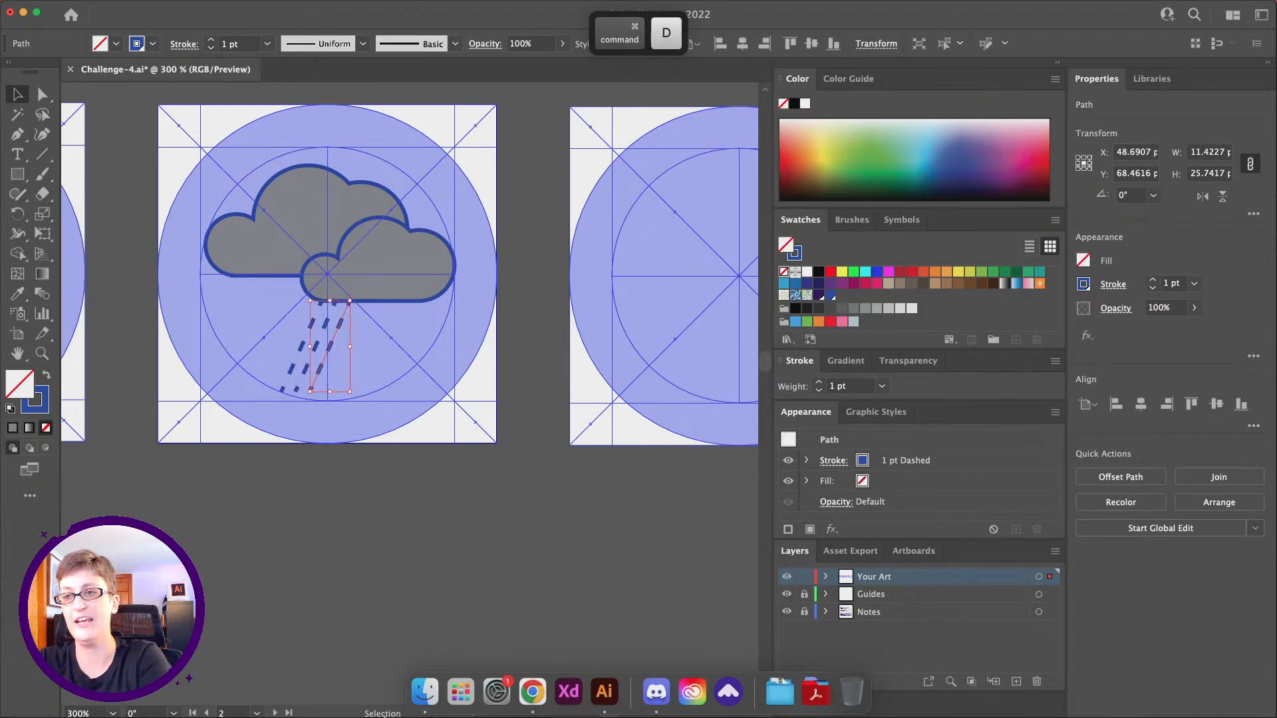
{"action": "key", "text": "super+d"}
{"action": "key", "text": "super+d"}
{"action": "key", "text": "super+d"}
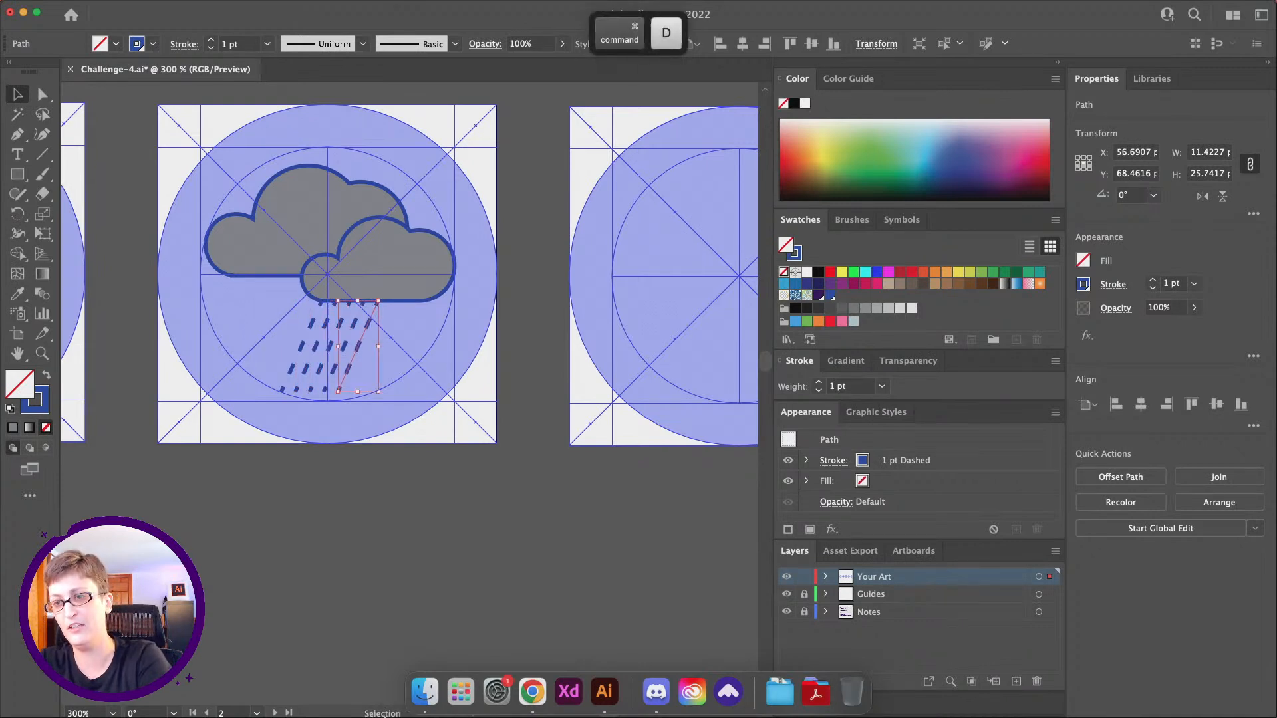
{"action": "key", "text": "super+d"}
{"action": "key", "text": "super+d"}
{"action": "key", "text": "super+d"}
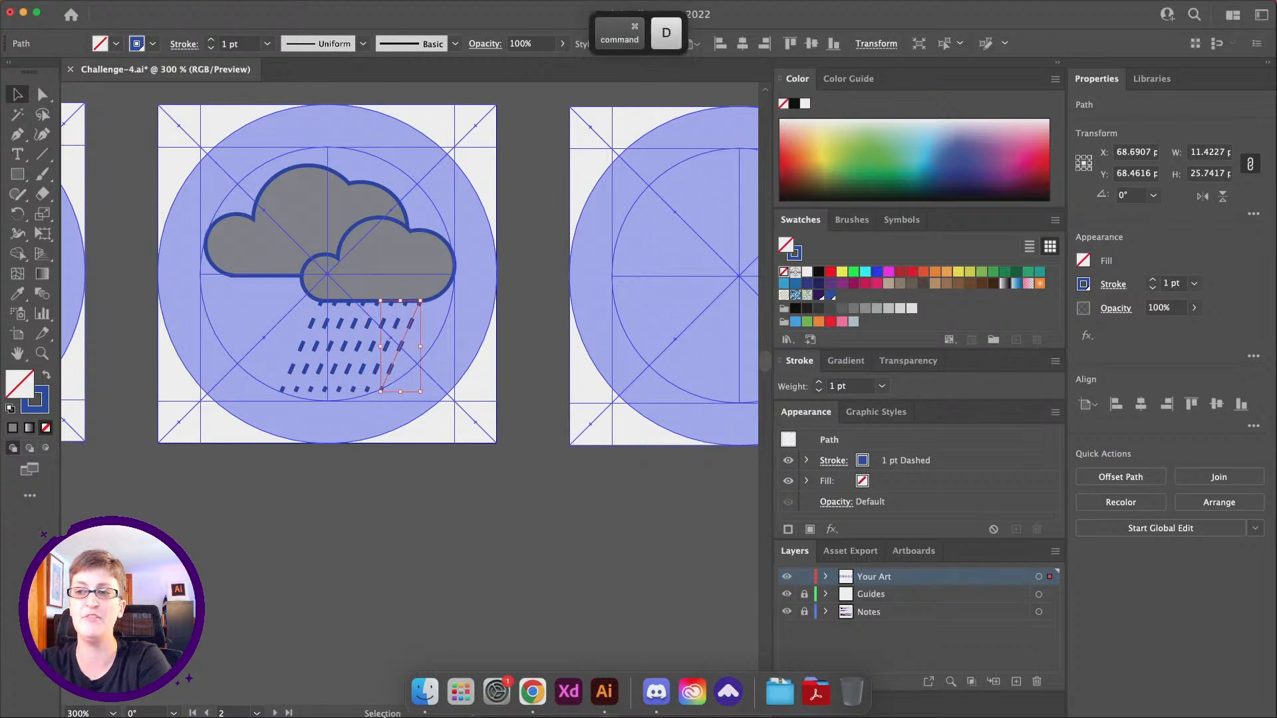
{"action": "key", "text": "super+d"}
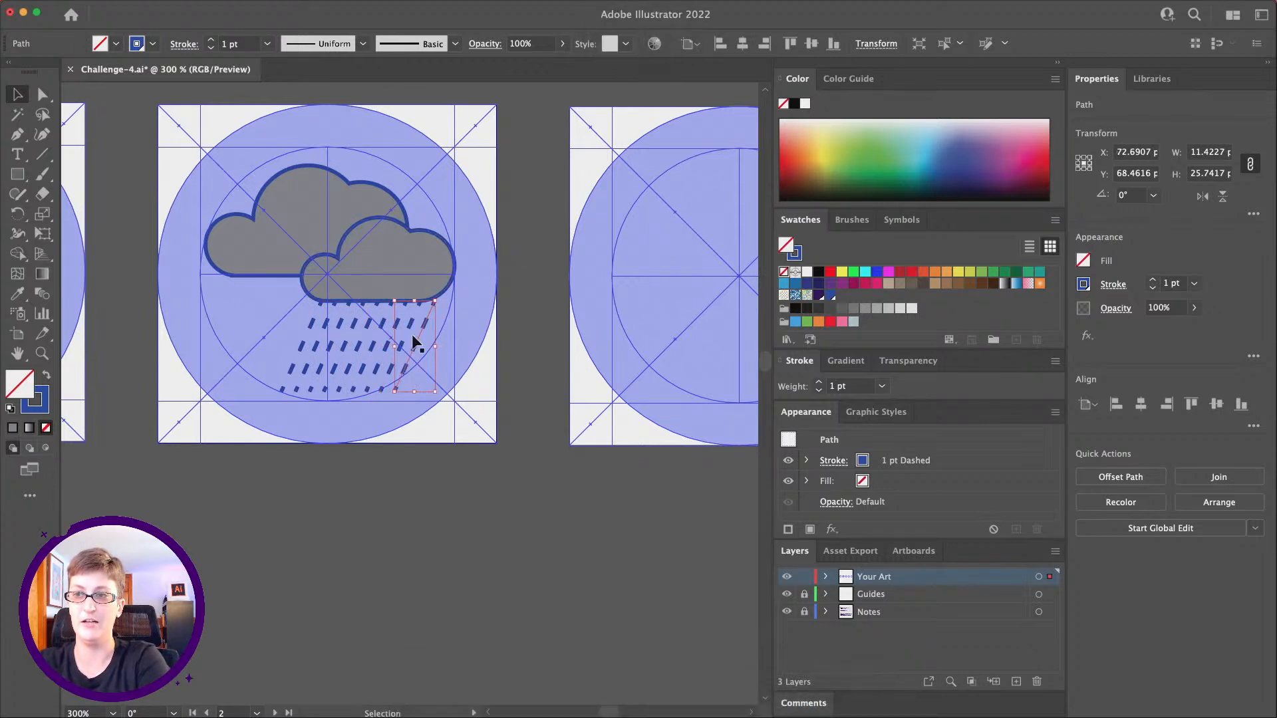
{"action": "left_click", "coordinate": [459, 284]}
{"action": "scroll", "coordinate": [433, 312], "scroll_direction": "left", "scroll_amount": 3}
{"action": "left_click", "coordinate": [453, 325]}
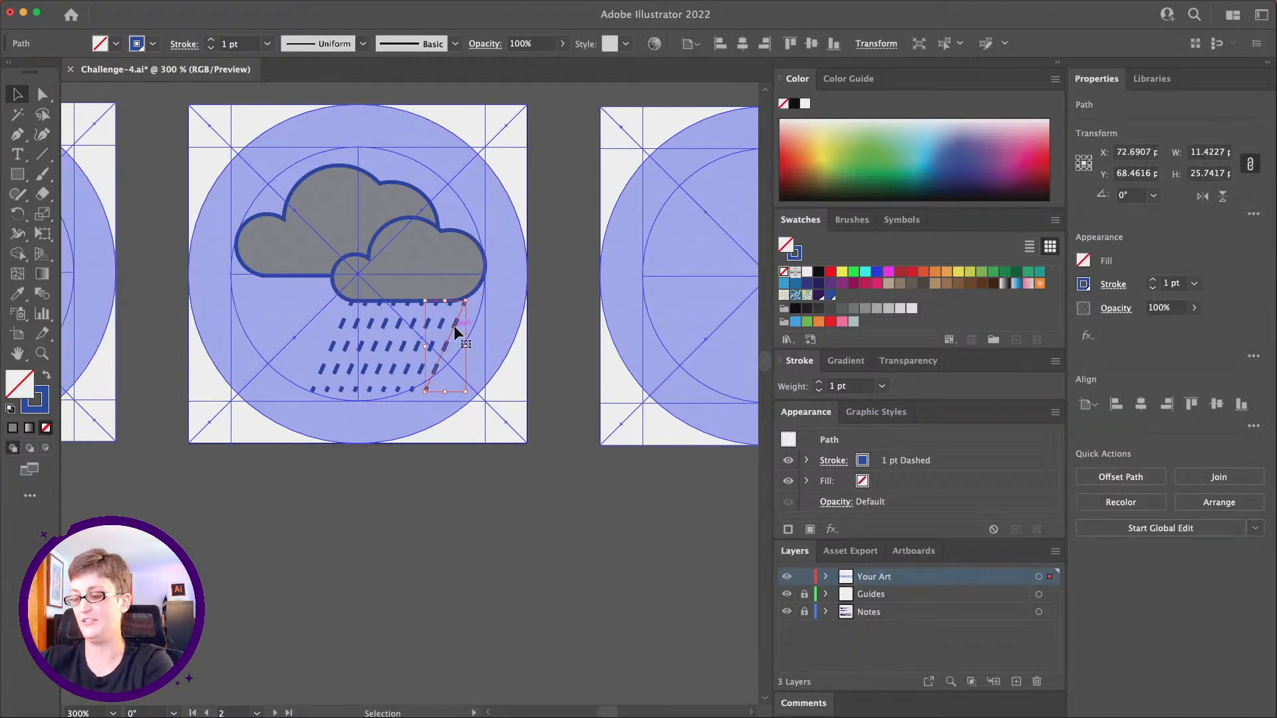
{"action": "key", "text": "Delete"}
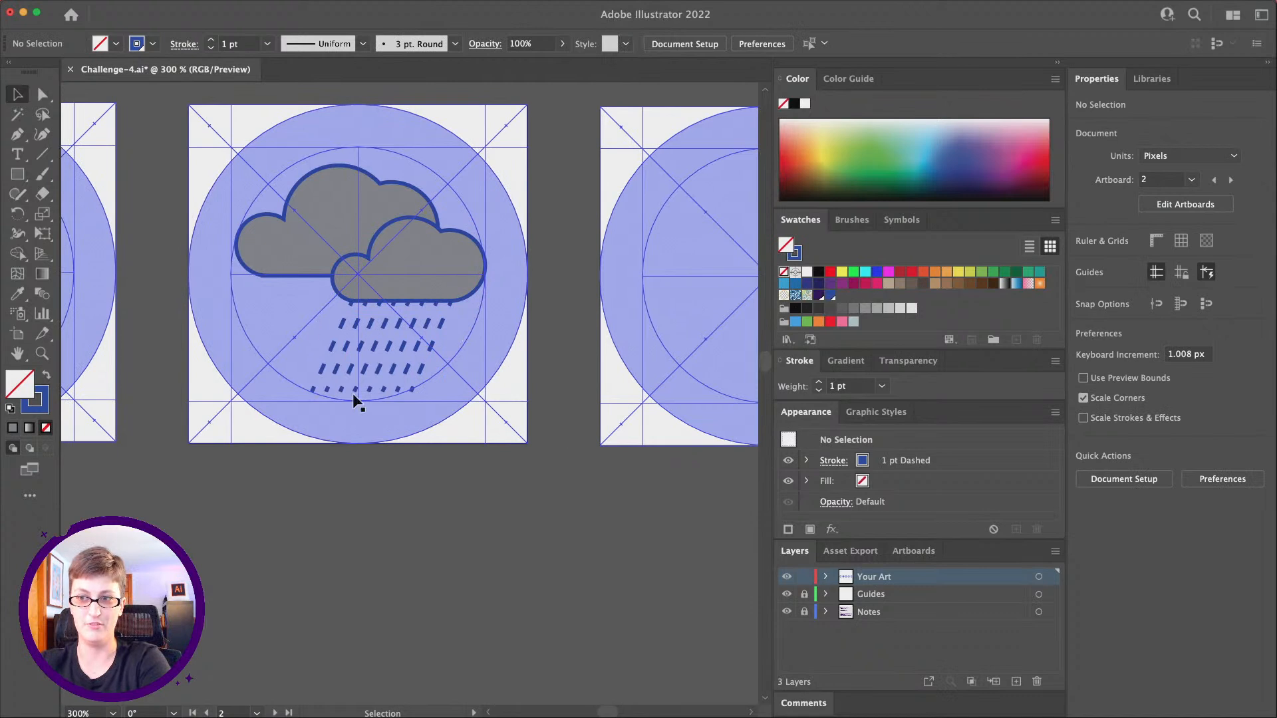
- Draw an open four-point zigzag lightning bolt with the Pen tool, running down from the back cloud's lower edge beside the rain
{"action": "scroll", "coordinate": [341, 344], "scroll_direction": "left", "scroll_amount": 5}
{"action": "scroll", "coordinate": [340, 344], "scroll_direction": "up", "scroll_amount": 2}
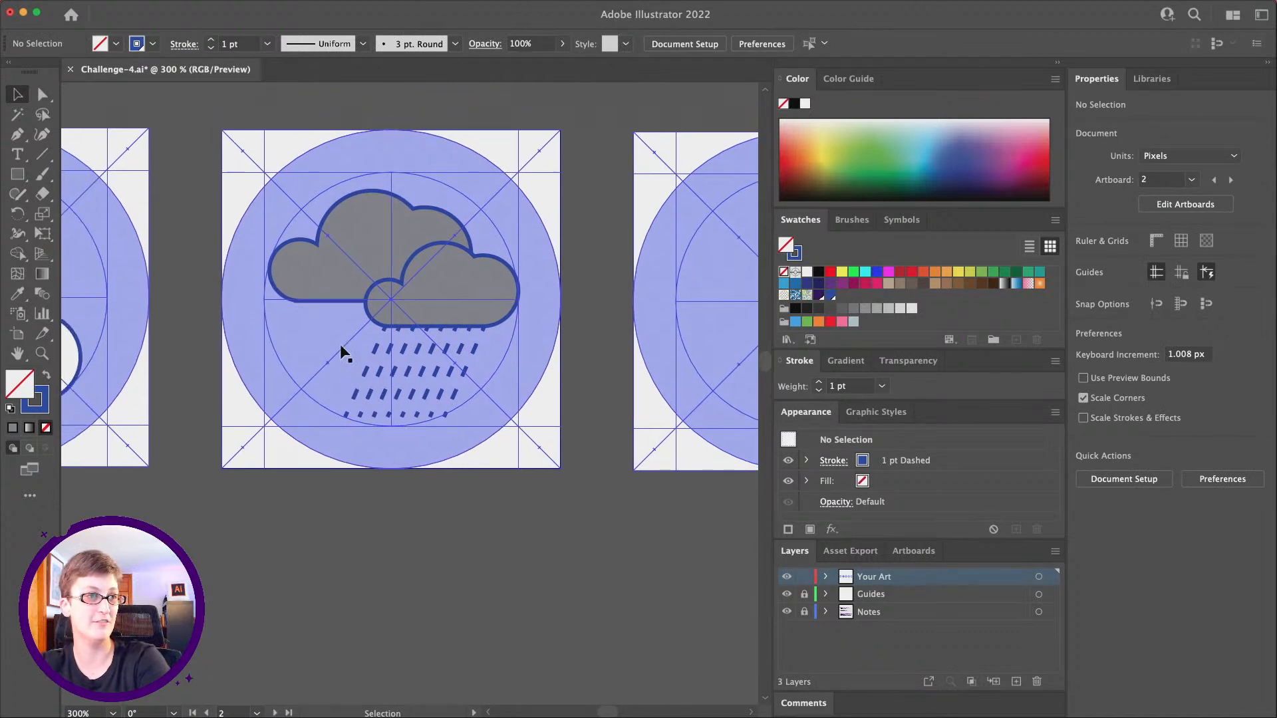
{"action": "scroll", "coordinate": [340, 345], "scroll_direction": "left", "scroll_amount": 2}
{"action": "scroll", "coordinate": [340, 345], "scroll_direction": "up", "scroll_amount": 1}
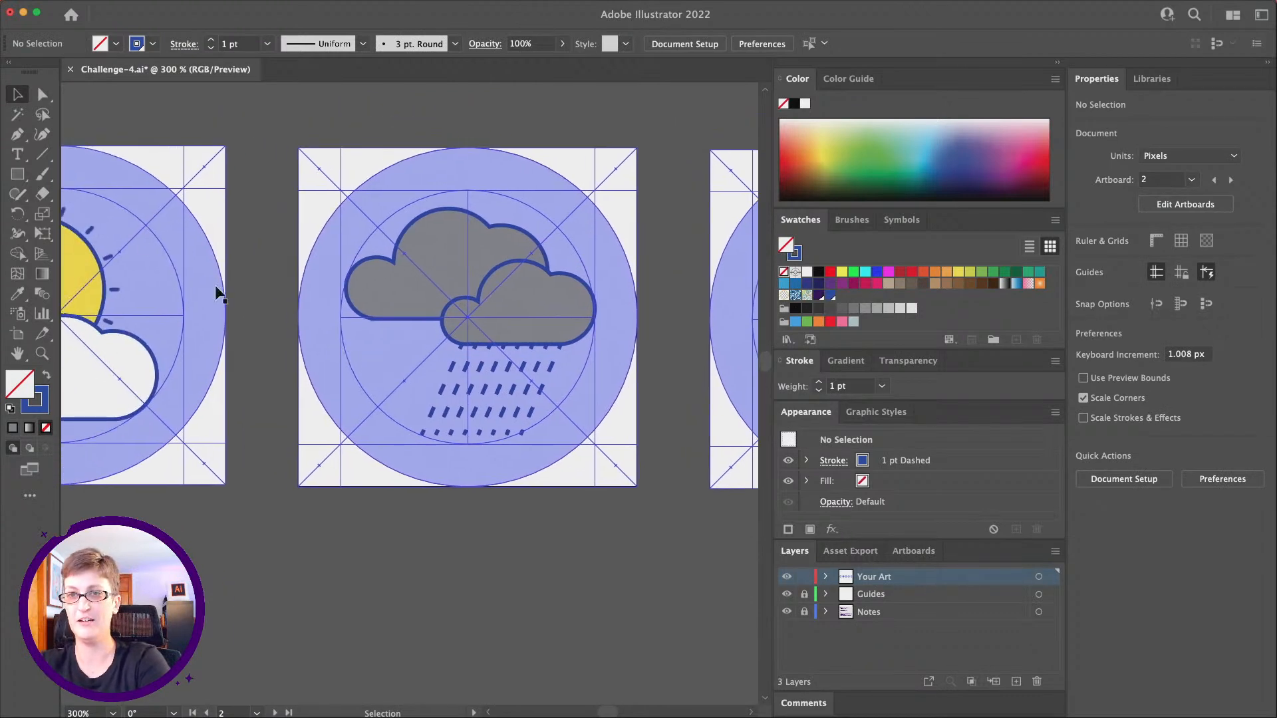
{"action": "left_click", "coordinate": [24, 136]}
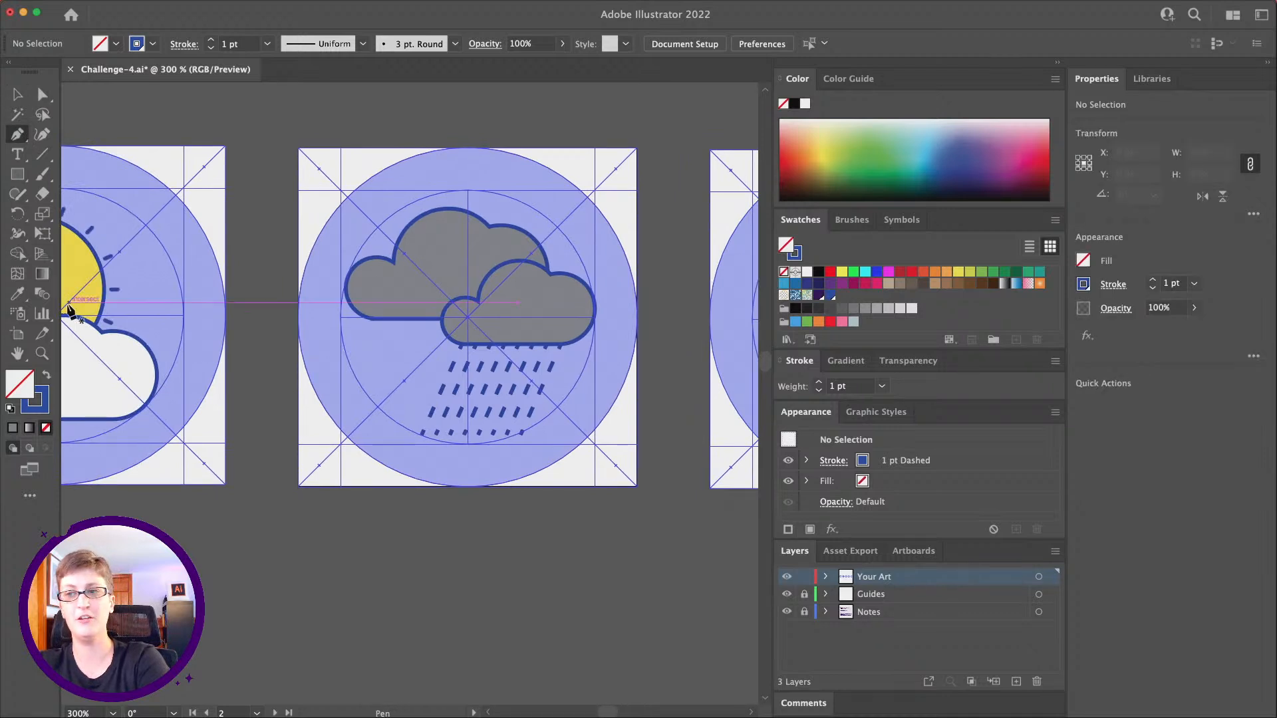
{"action": "left_click", "coordinate": [409, 309]}
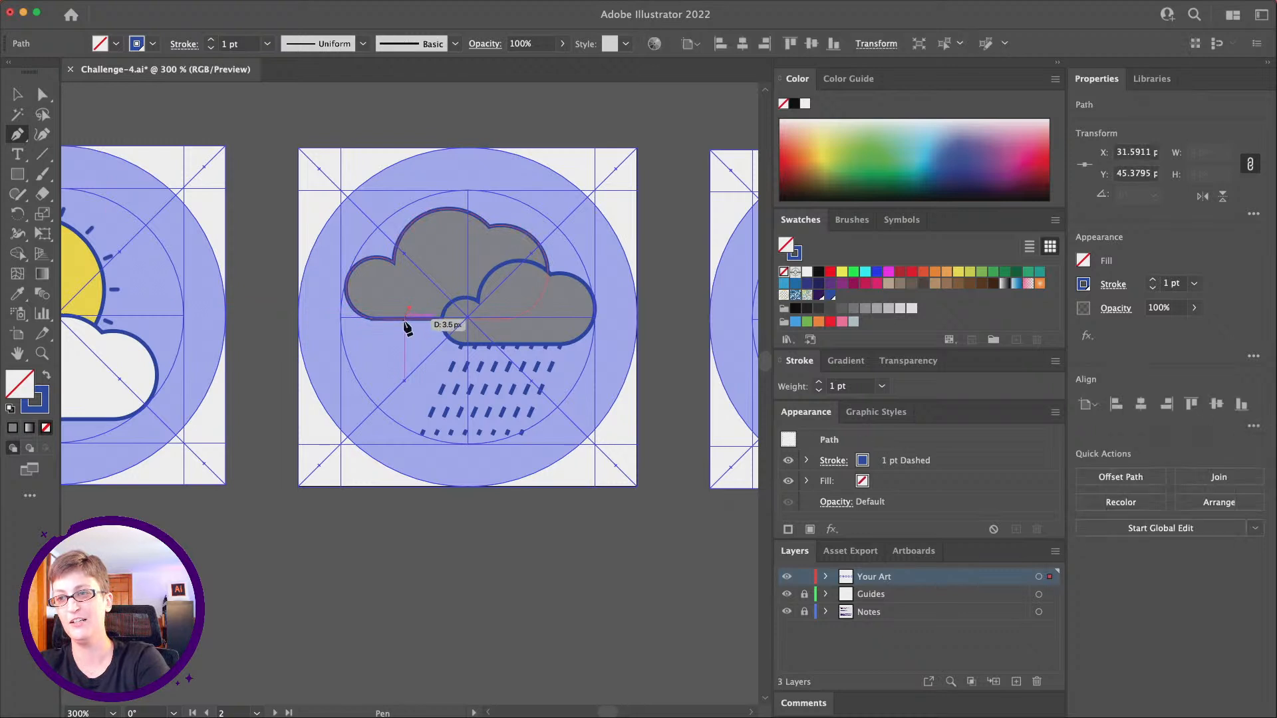
{"action": "left_click", "coordinate": [386, 356]}
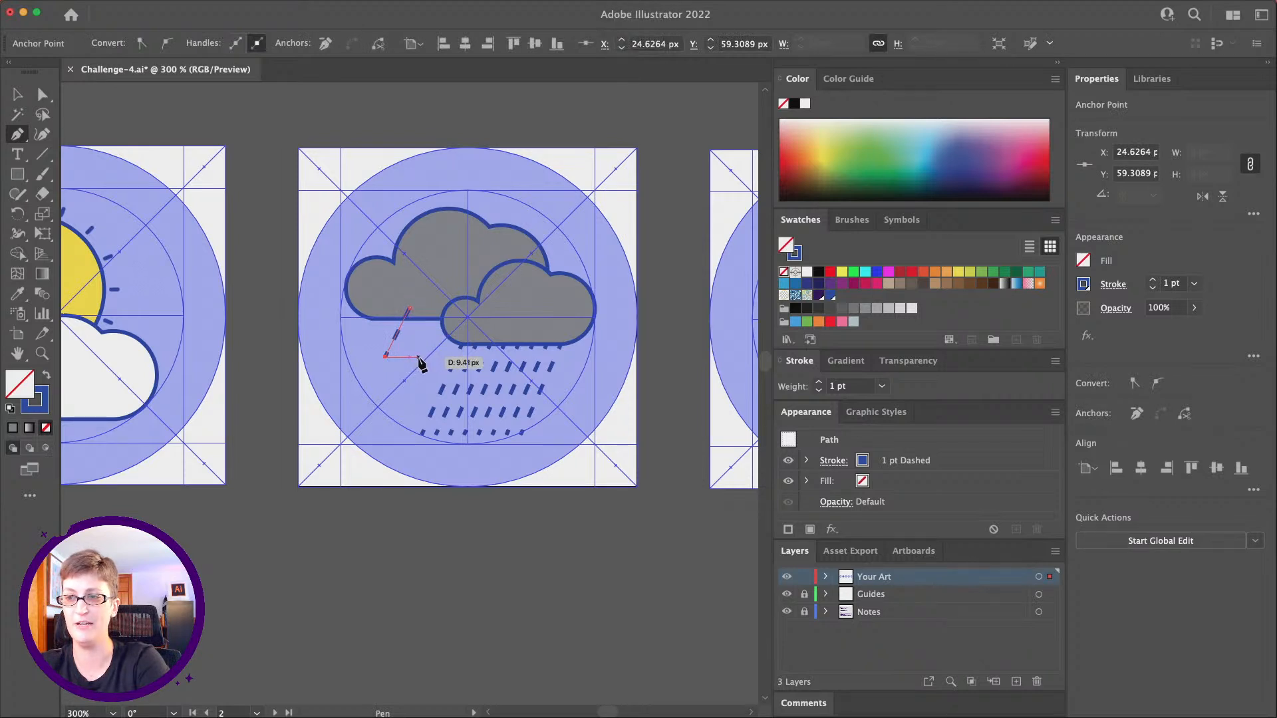
{"action": "left_click", "coordinate": [417, 358]}
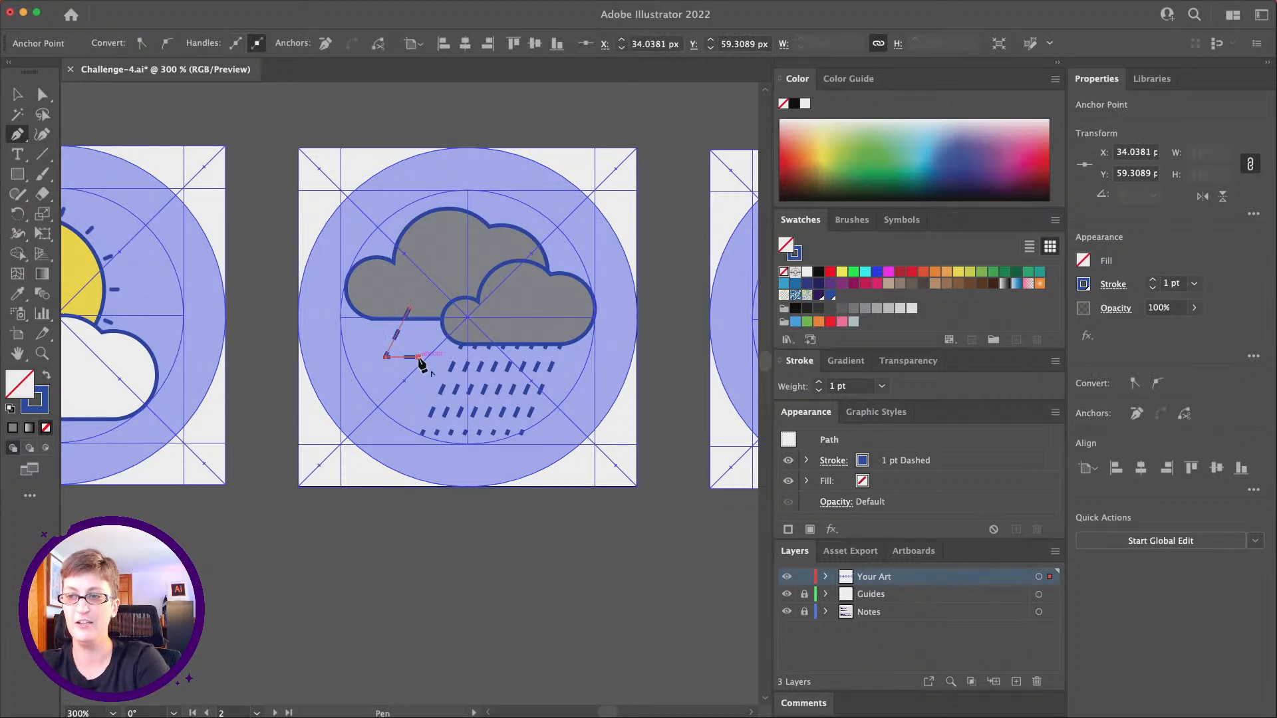
{"action": "left_click", "coordinate": [394, 404]}
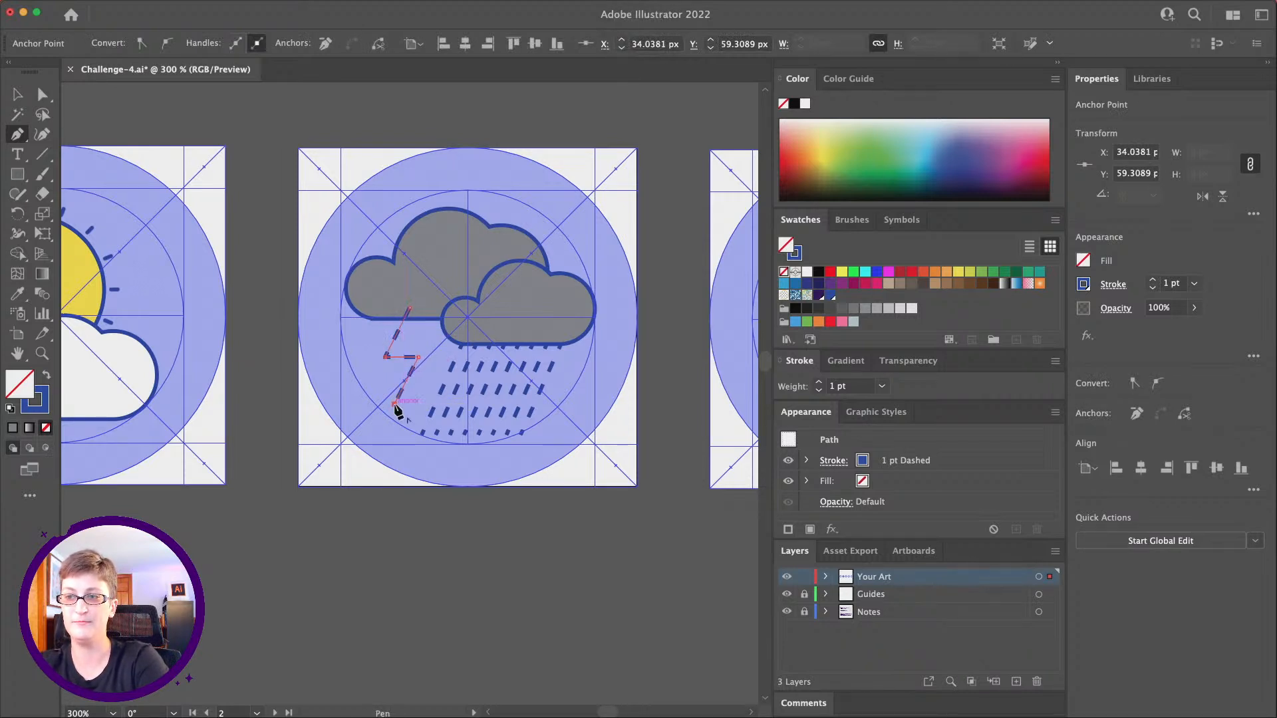
- Make the lightning bolt's stroke solid instead of dashed, coloured in the sun's yellow, with no fill
{"action": "left_click", "coordinate": [1110, 286]}
{"action": "left_click", "coordinate": [954, 401]}
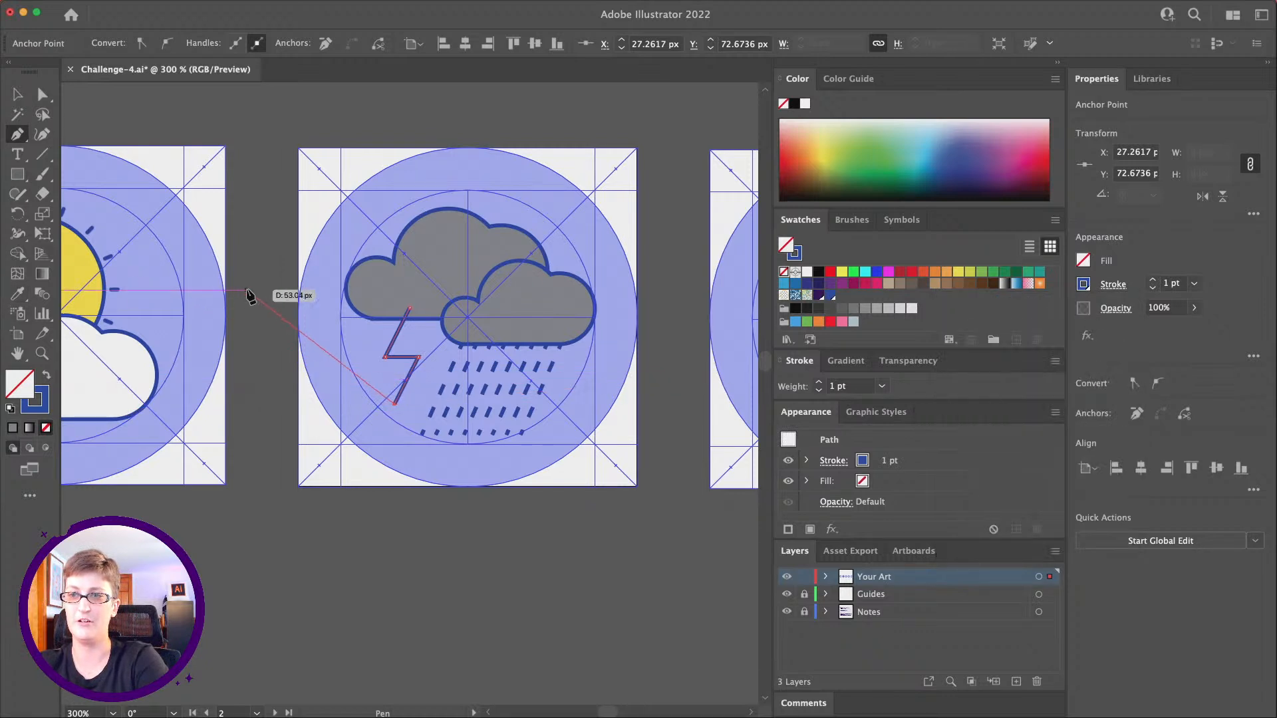
{"action": "scroll", "coordinate": [250, 291], "scroll_direction": "left", "scroll_amount": 3}
{"action": "left_click", "coordinate": [13, 296]}
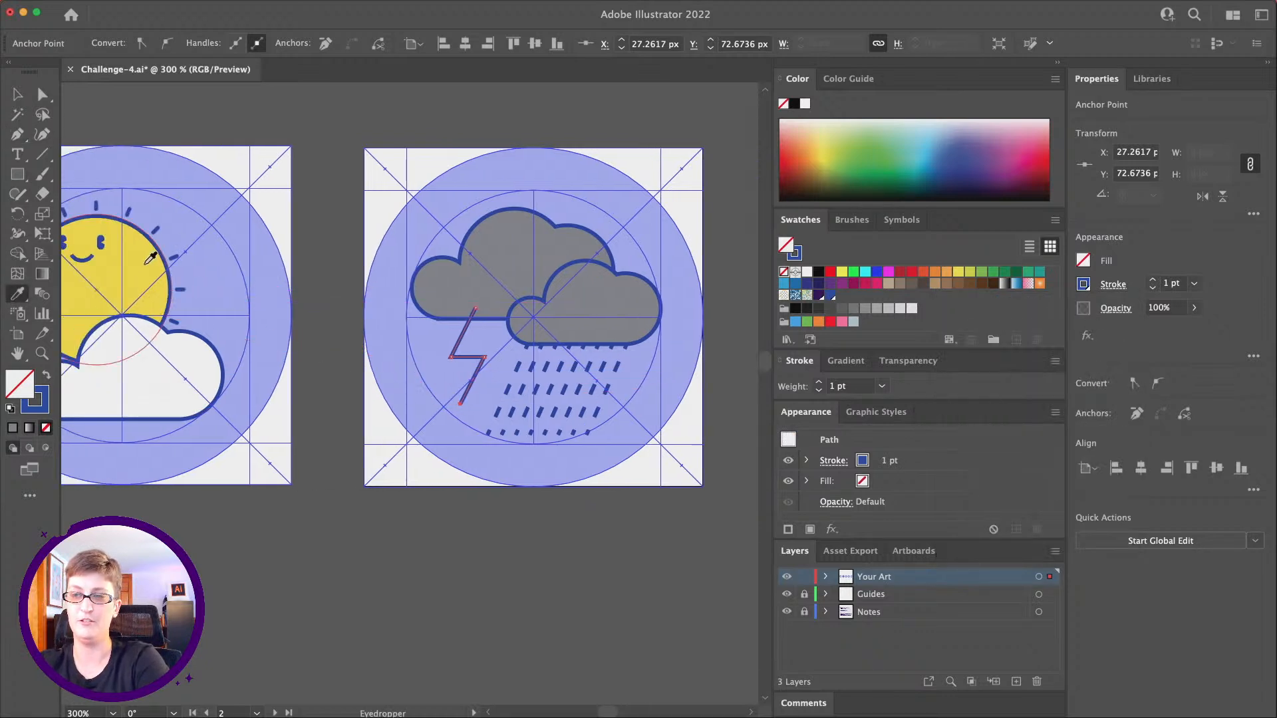
{"action": "left_click", "coordinate": [147, 262]}
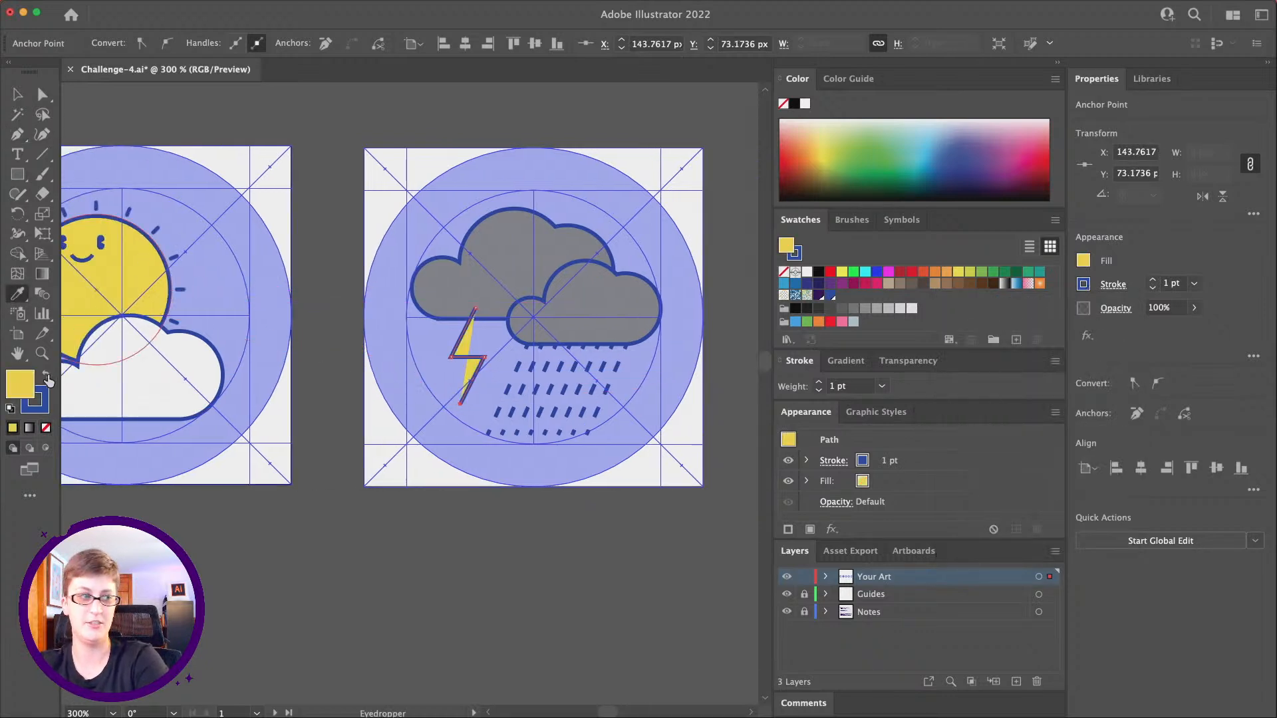
{"action": "left_click", "coordinate": [46, 376]}
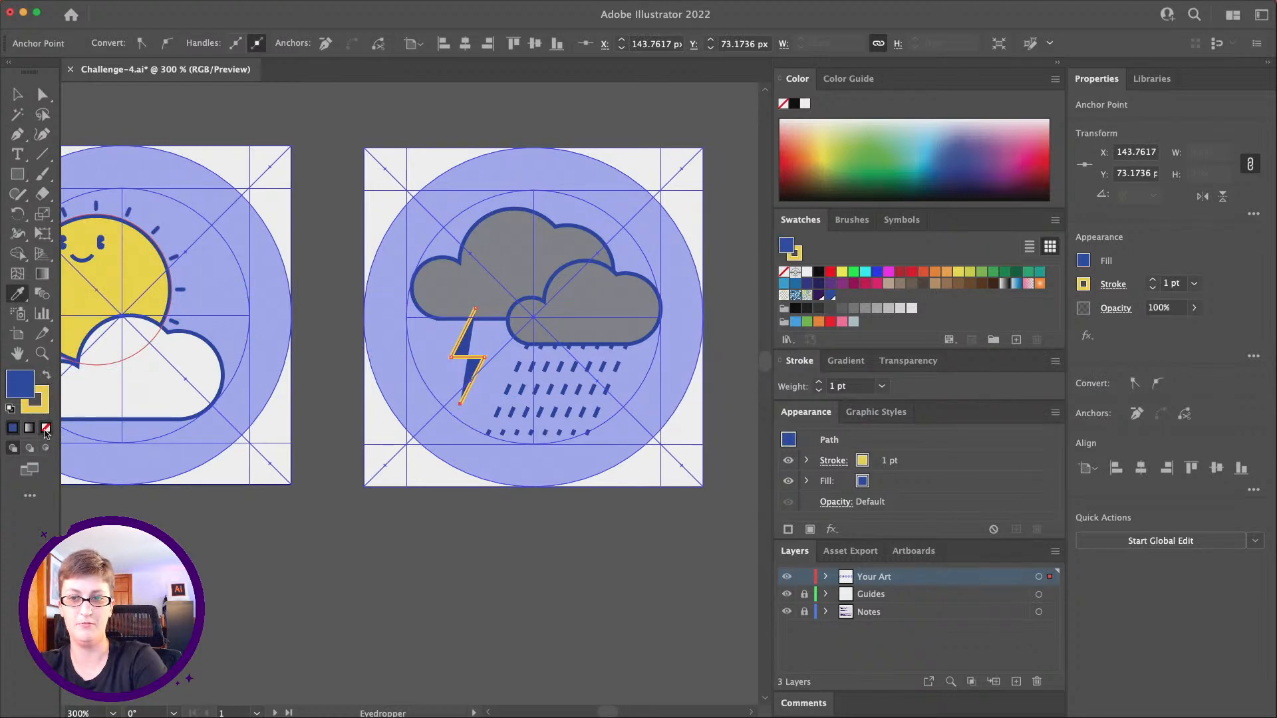
{"action": "left_click", "coordinate": [45, 427]}
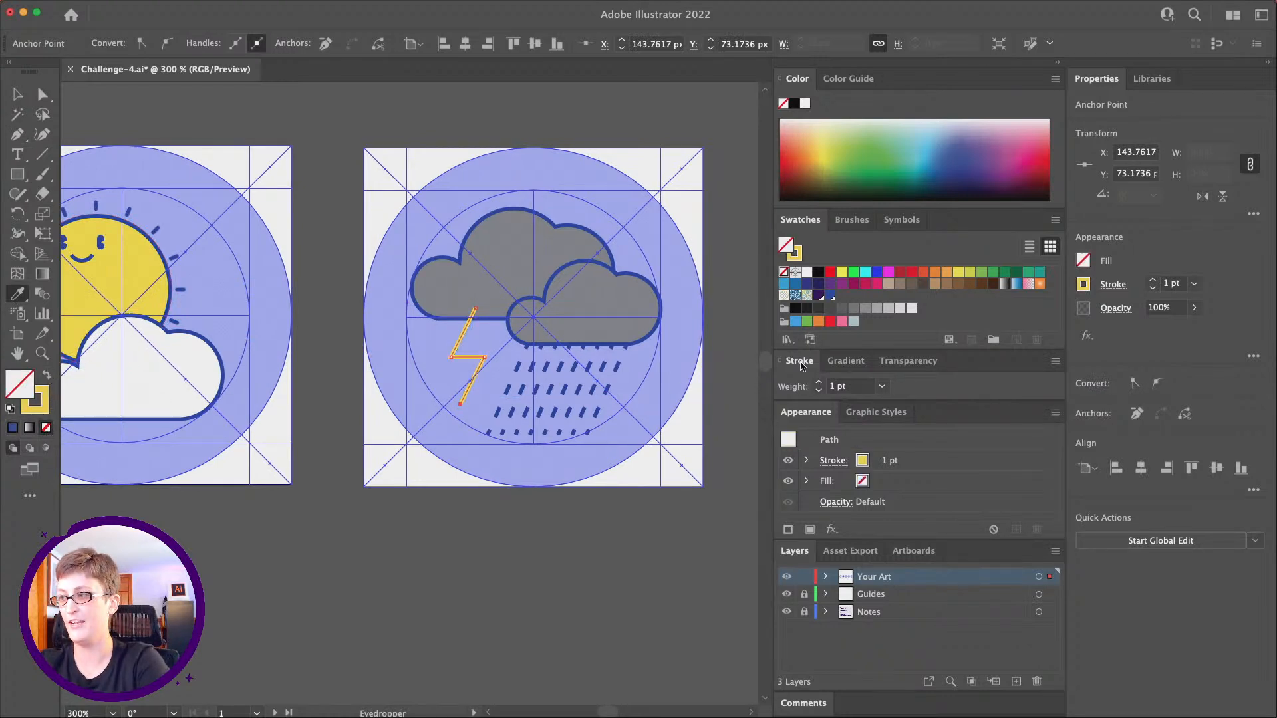
- Apply the tapering triangular width profile to the lightning bolt's stroke and set its weight to 8 pt
{"action": "left_click", "coordinate": [1112, 284]}
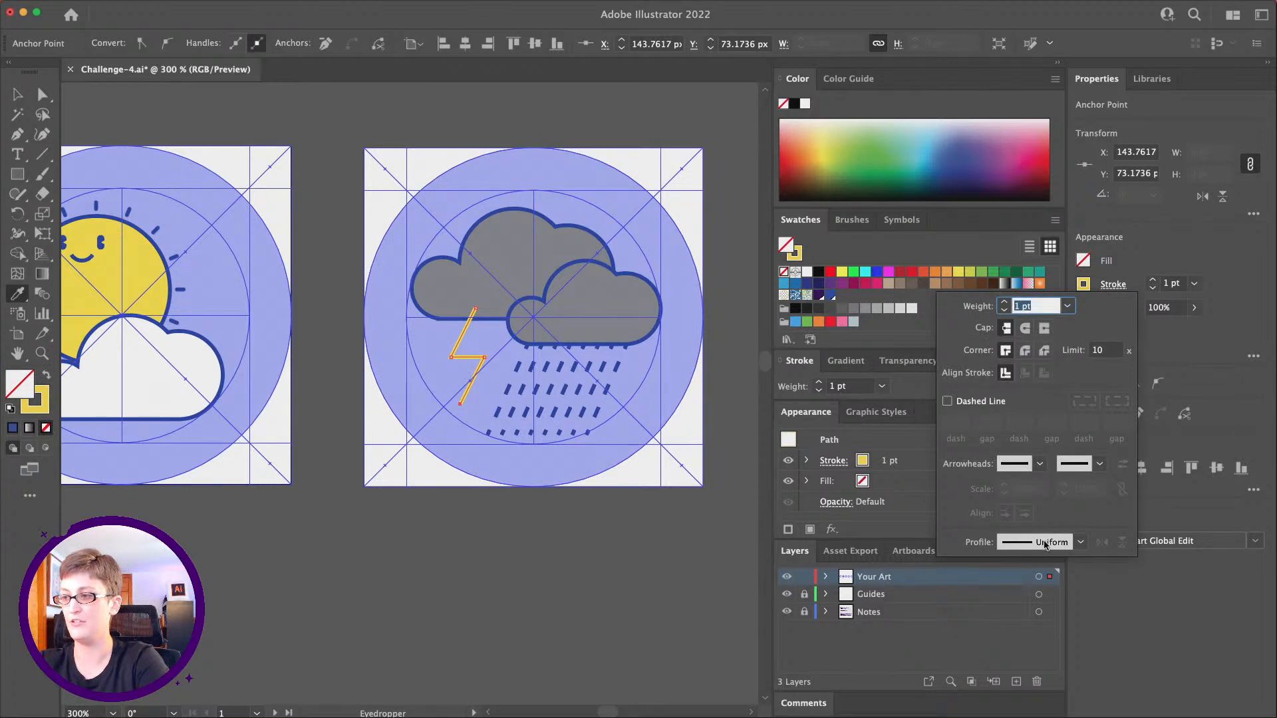
{"action": "left_click", "coordinate": [1044, 545]}
{"action": "left_click", "coordinate": [1032, 456]}
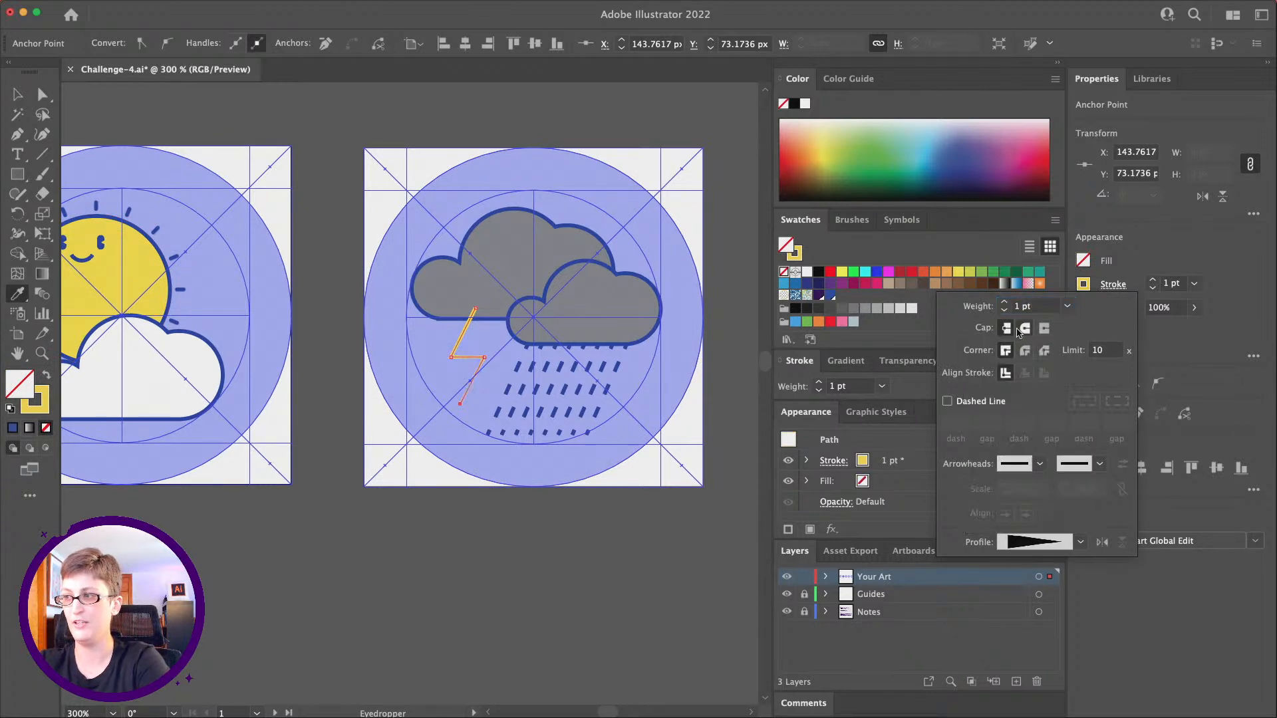
{"action": "left_click", "coordinate": [1030, 307]}
{"action": "key", "text": "Up"}
{"action": "key", "text": "Up"}
{"action": "key", "text": "Up"}
{"action": "key", "text": "Up"}
{"action": "key", "text": "Up"}
{"action": "key", "text": "Up"}
{"action": "key", "text": "Up"}
{"action": "key", "text": "Up"}
{"action": "key", "text": "Up"}
{"action": "key", "text": "Up"}
{"action": "key", "text": "Up"}
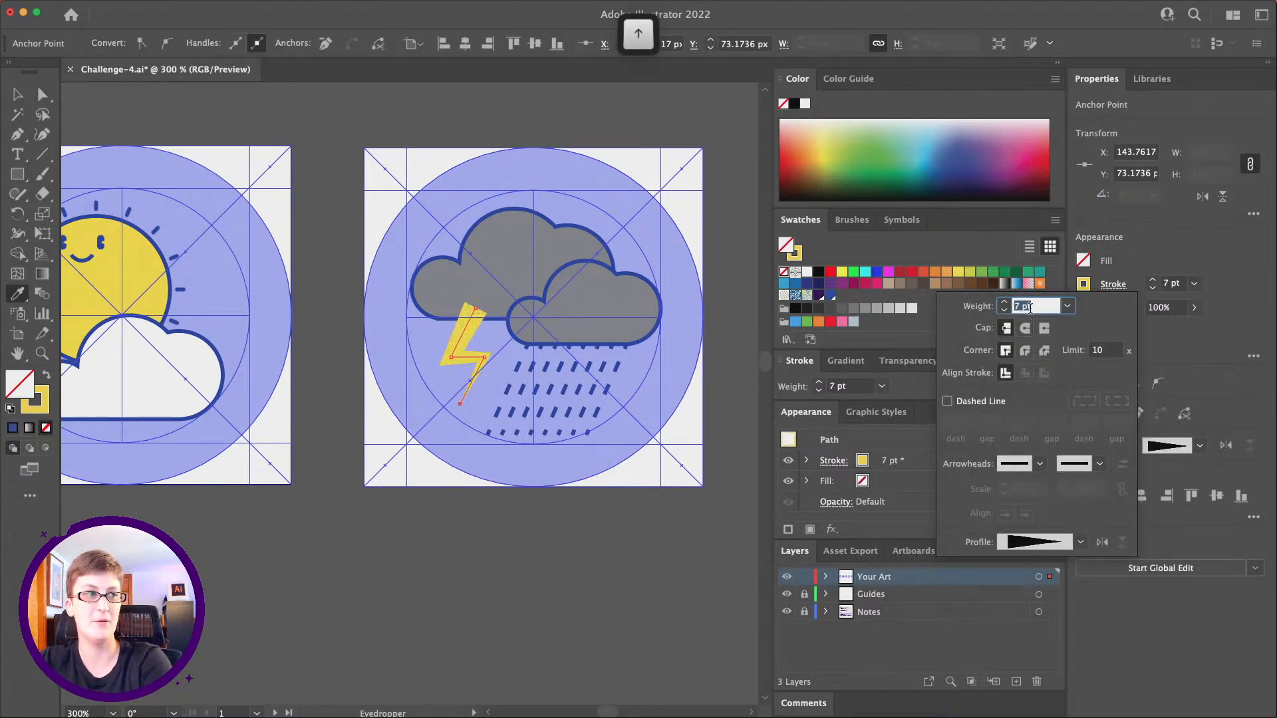
{"action": "key", "text": "Down"}
{"action": "key", "text": "Down"}
{"action": "key", "text": "Down"}
{"action": "key", "text": "Down"}
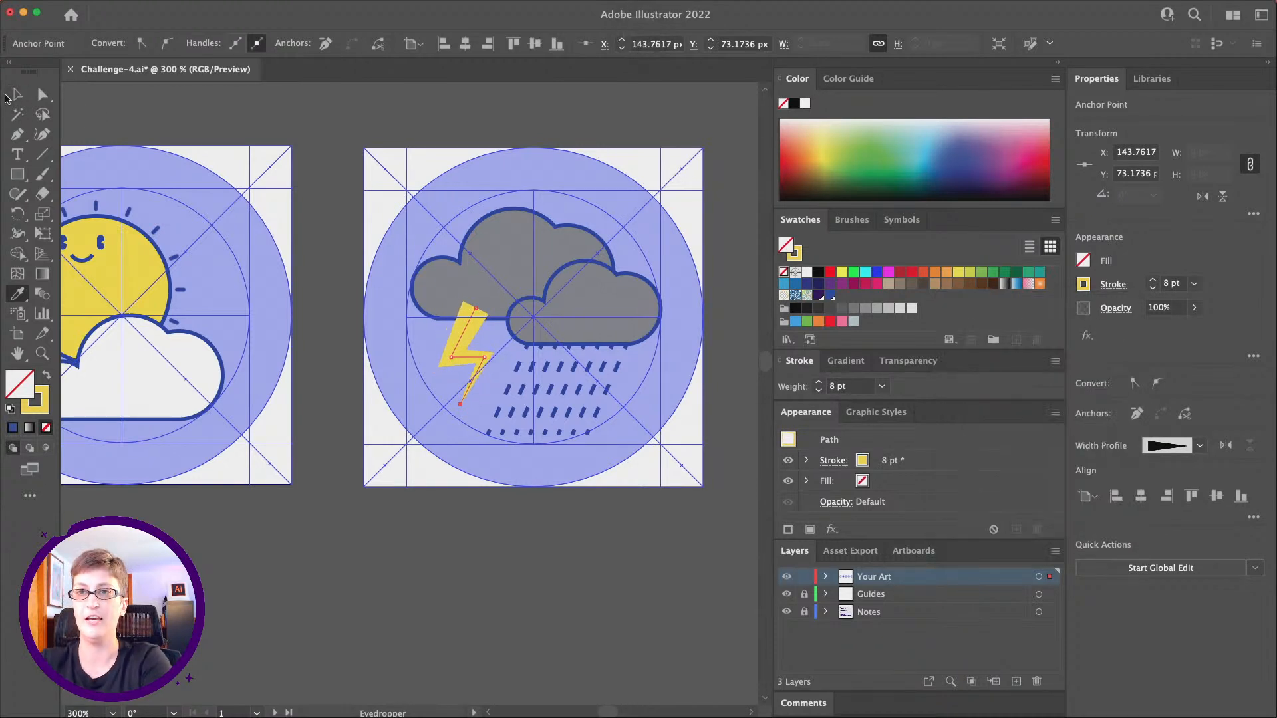
- Convert the bolt to a filled shape with Outline Stroke and give it the sun's yellow fill and 1 pt blue inside stroke
{"action": "left_click", "coordinate": [163, 7]}
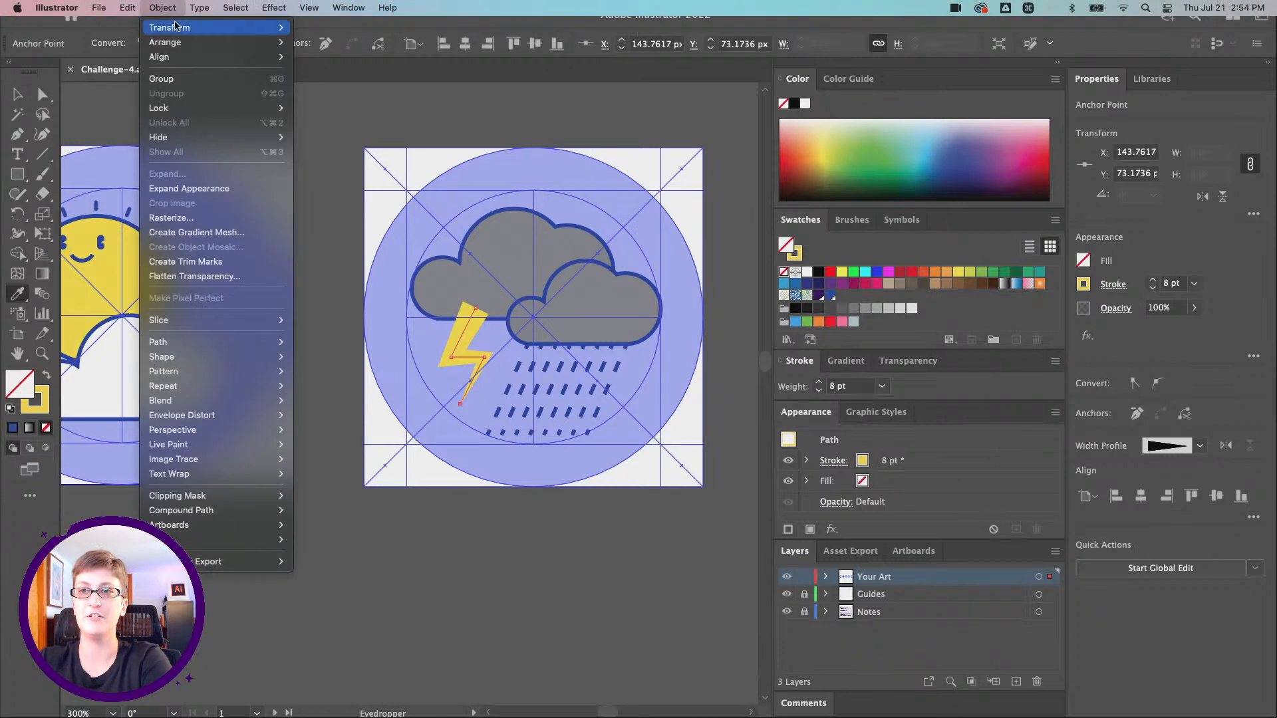
{"action": "mouse_move", "coordinate": [176, 26]}
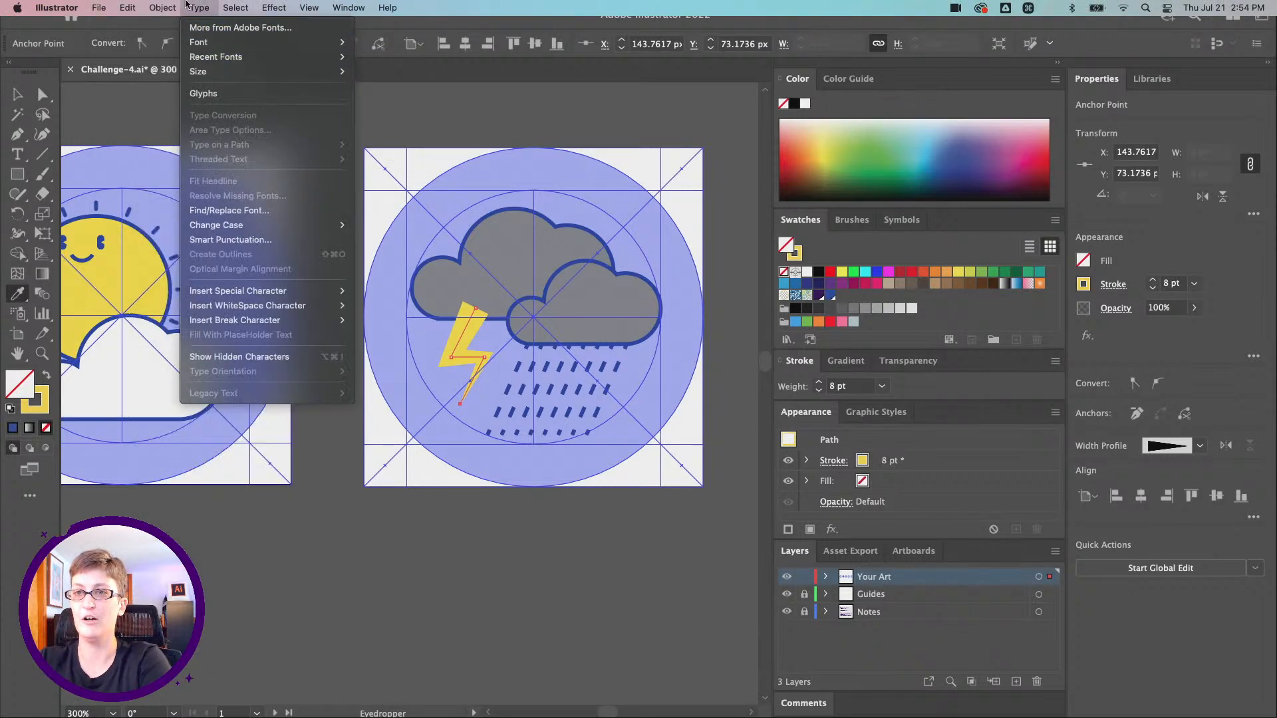
{"action": "mouse_move", "coordinate": [226, 342]}
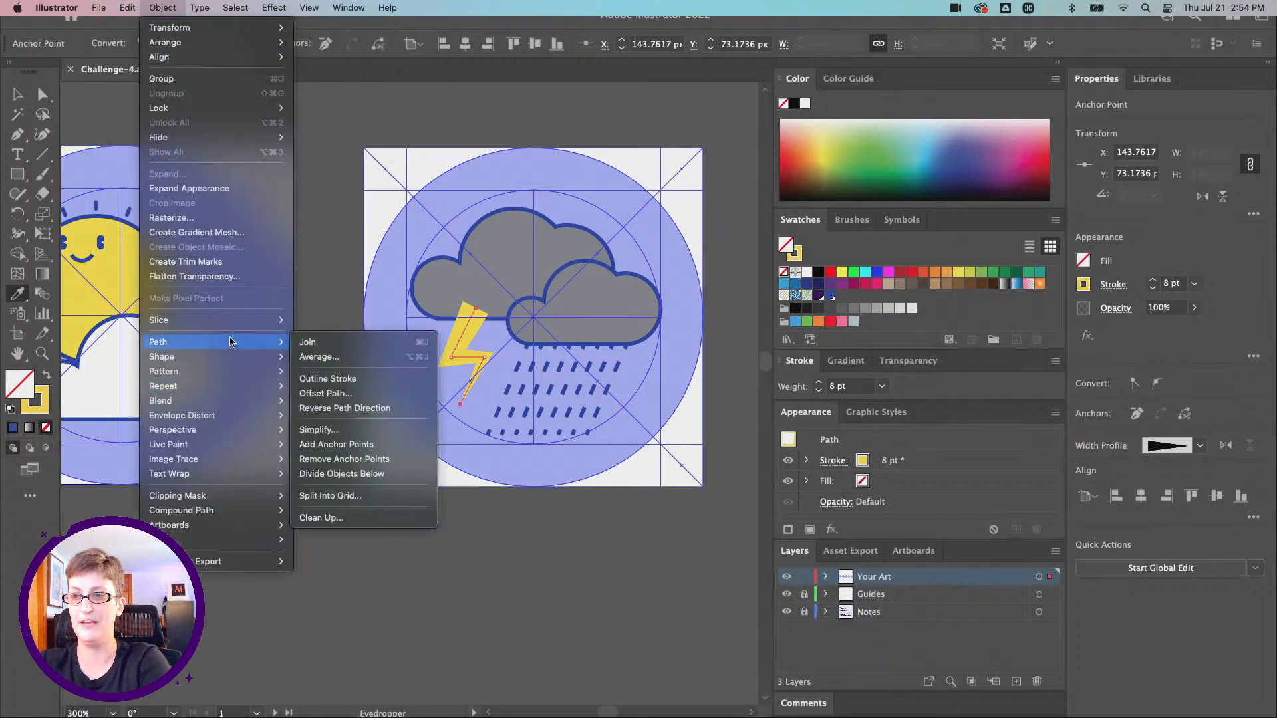
{"action": "left_click", "coordinate": [382, 379]}
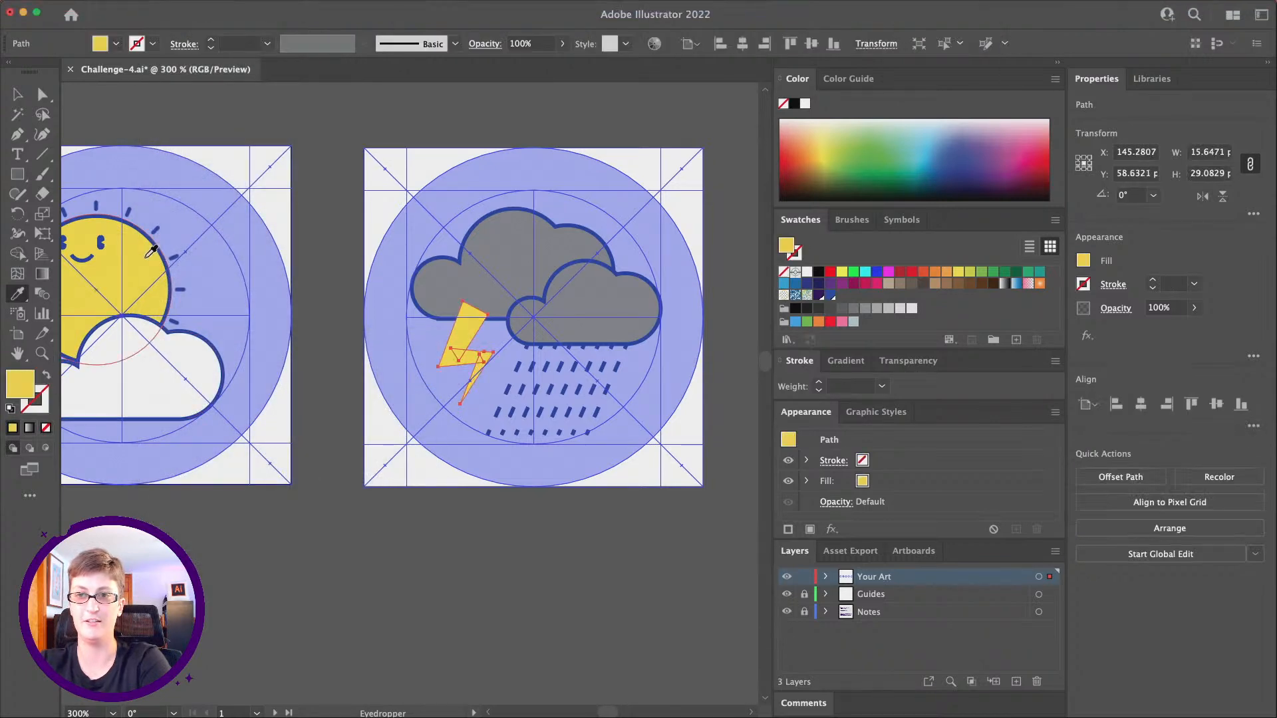
{"action": "left_click", "coordinate": [442, 302]}
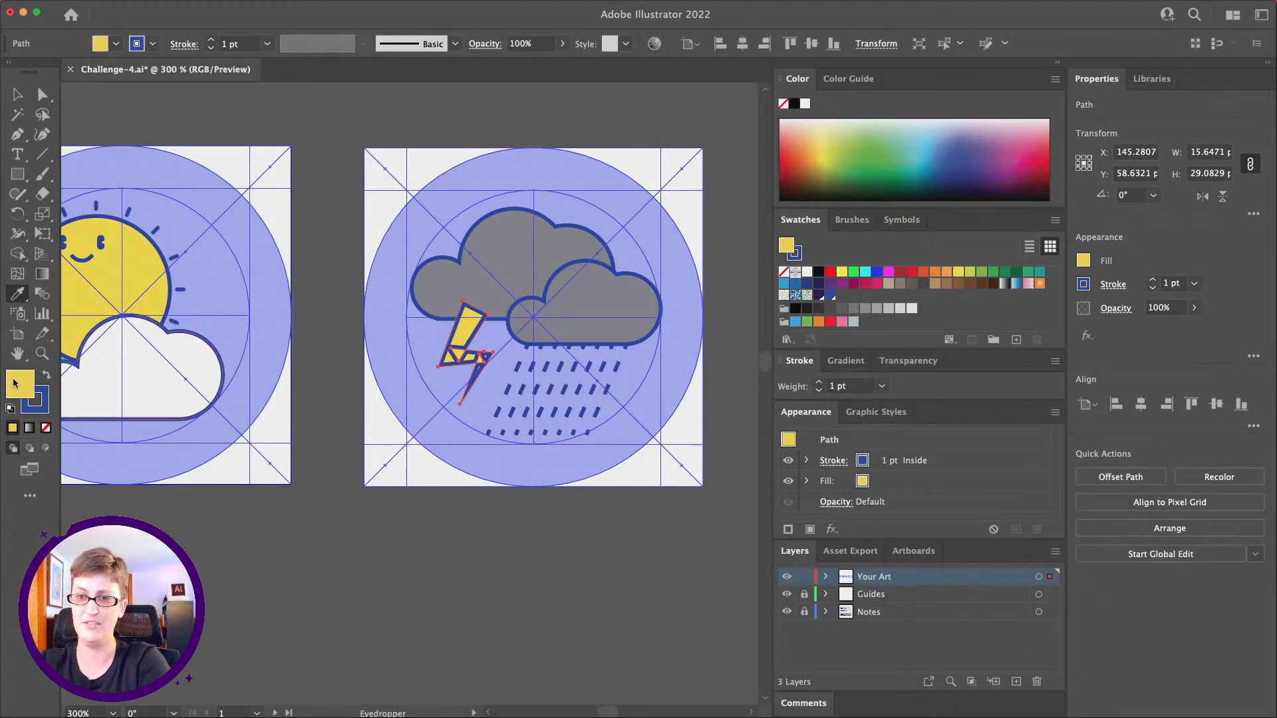
- Merge the lightning bolt's overlapping sections into one clean shape with Pathfinder's Unite mode
{"action": "left_click", "coordinate": [41, 353]}
{"action": "left_click", "coordinate": [481, 354]}
{"action": "left_click", "coordinate": [474, 355]}
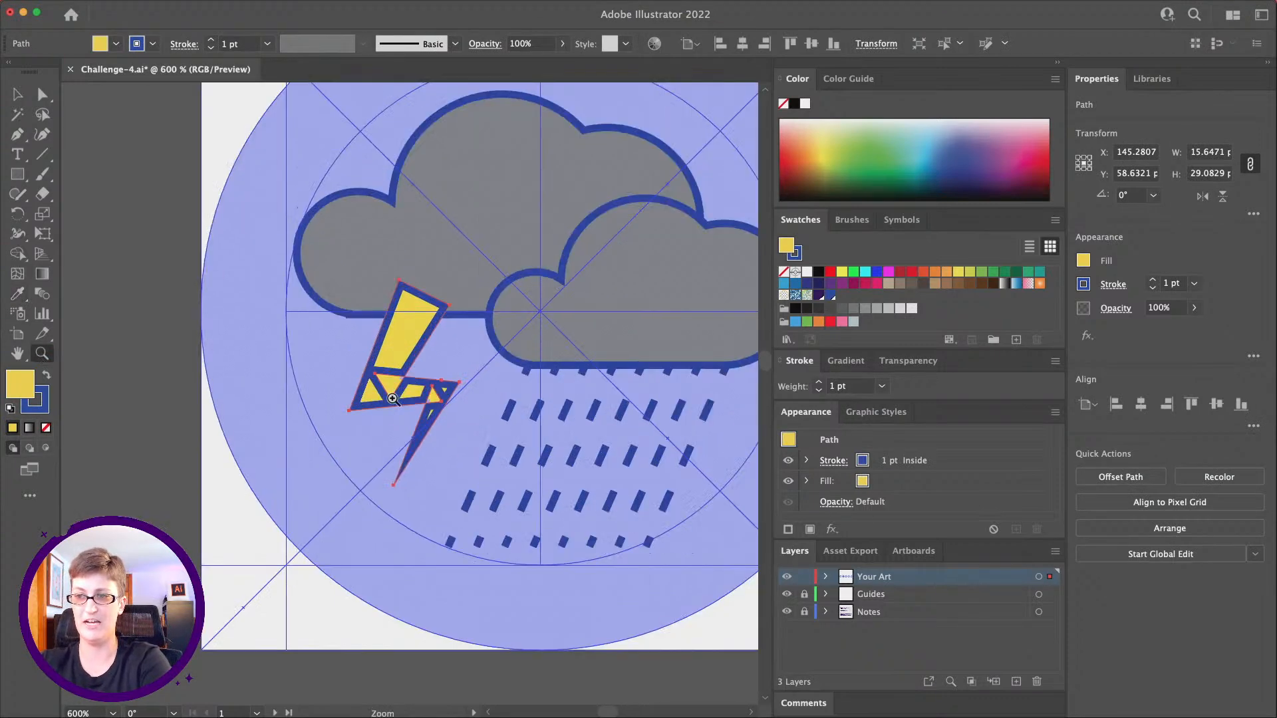
{"action": "left_click", "coordinate": [466, 357]}
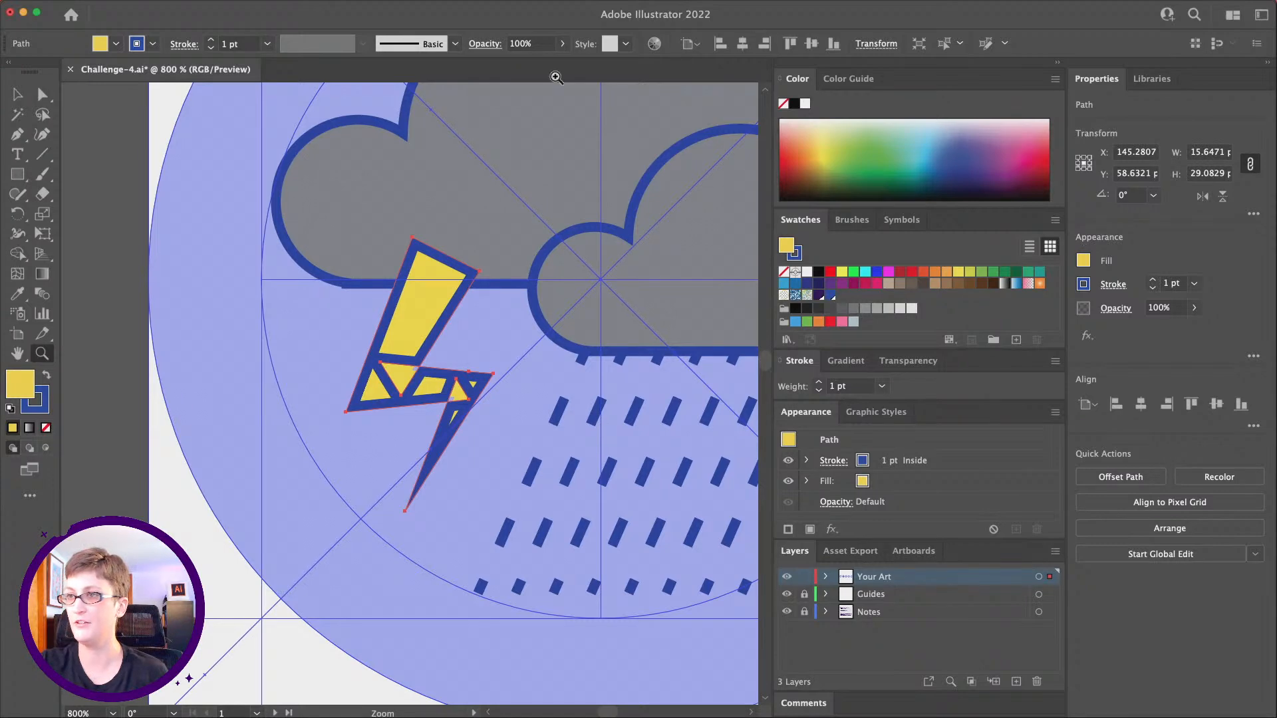
{"action": "mouse_move", "coordinate": [490, 3]}
{"action": "left_click", "coordinate": [346, 8]}
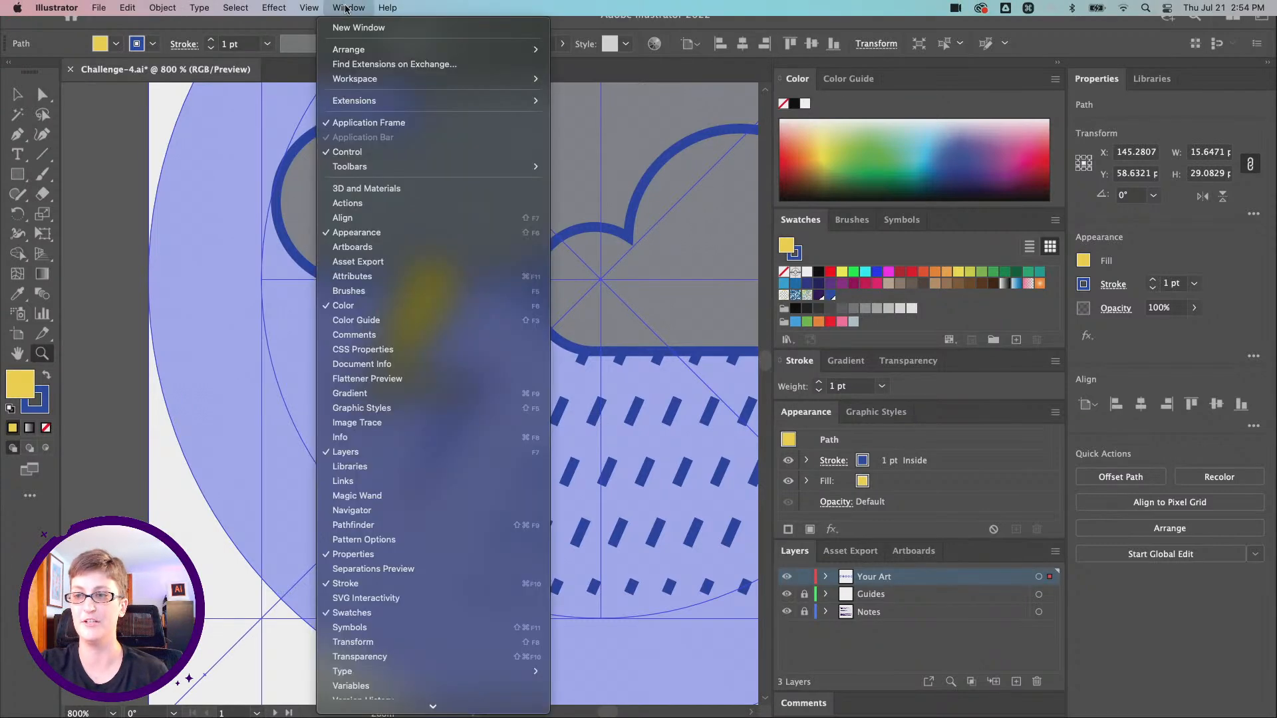
{"action": "left_click", "coordinate": [431, 523]}
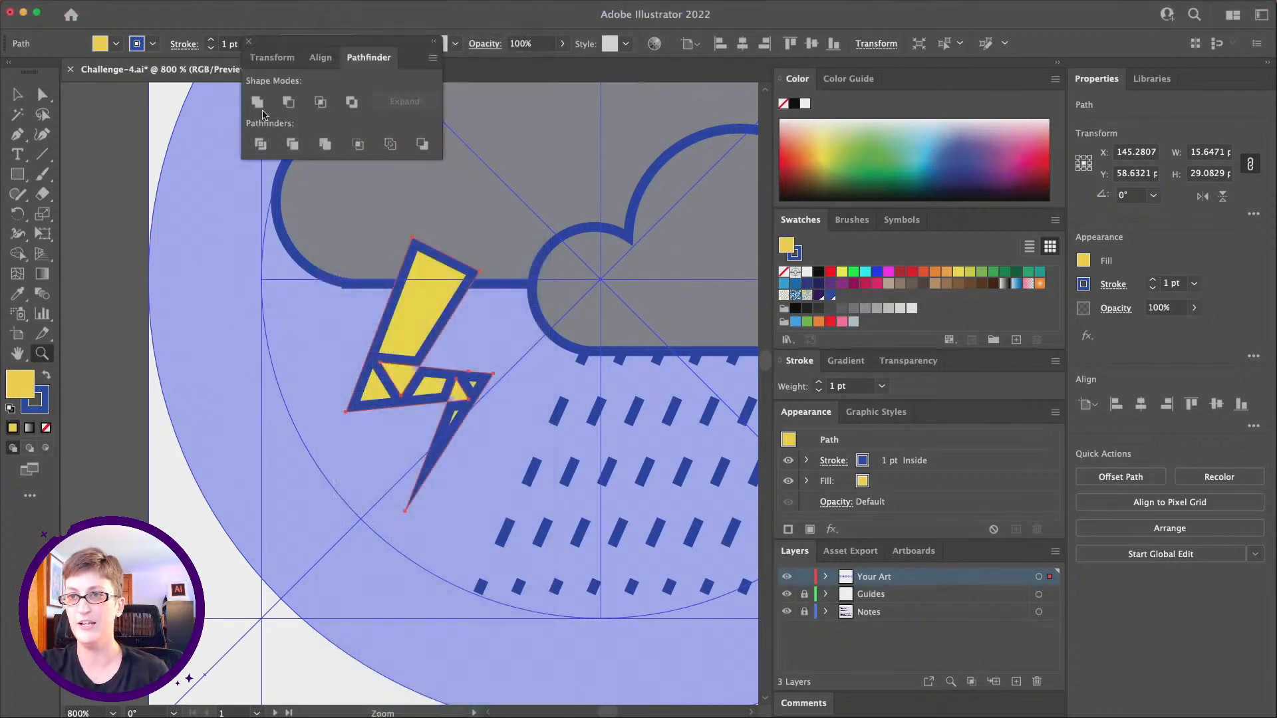
{"action": "left_click", "coordinate": [258, 102]}
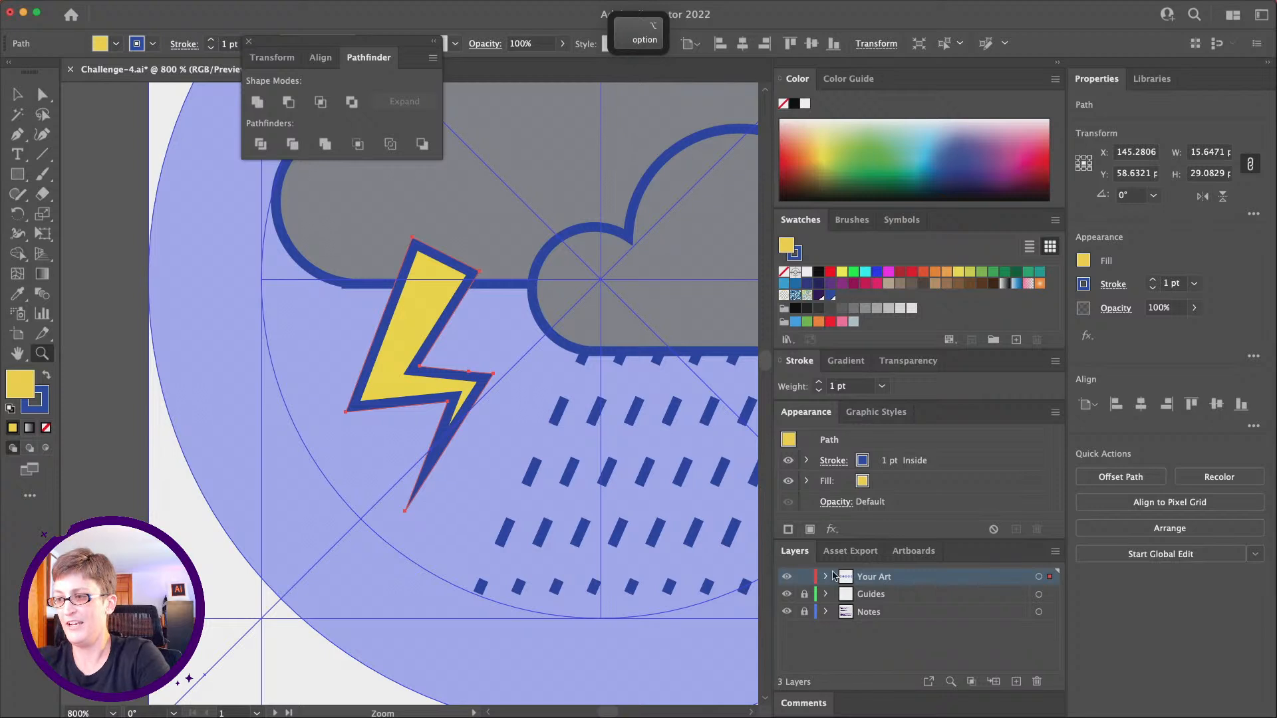
- Expand the Your Art layer and move the lightning bolt path beneath both gray cloud paths
{"action": "left_click_drag", "start_coordinate": [797, 560], "coordinate": [200, 243]}
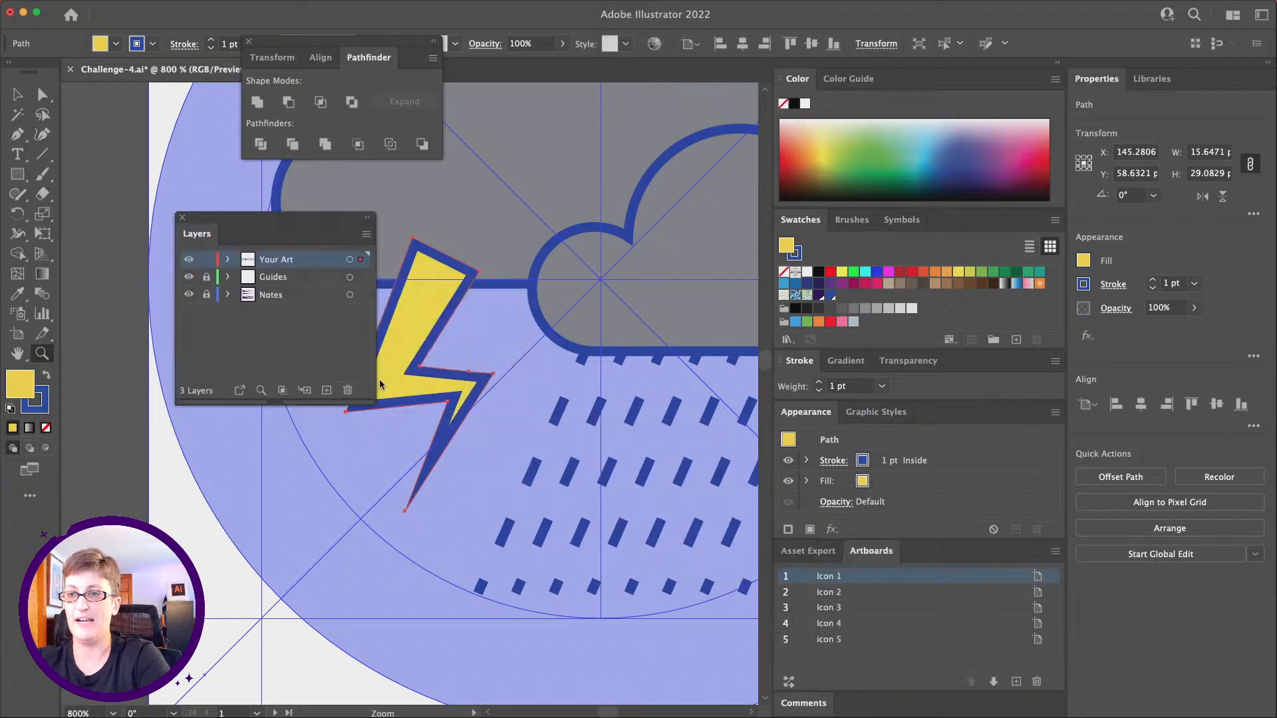
{"action": "left_click_drag", "start_coordinate": [364, 404], "coordinate": [379, 592]}
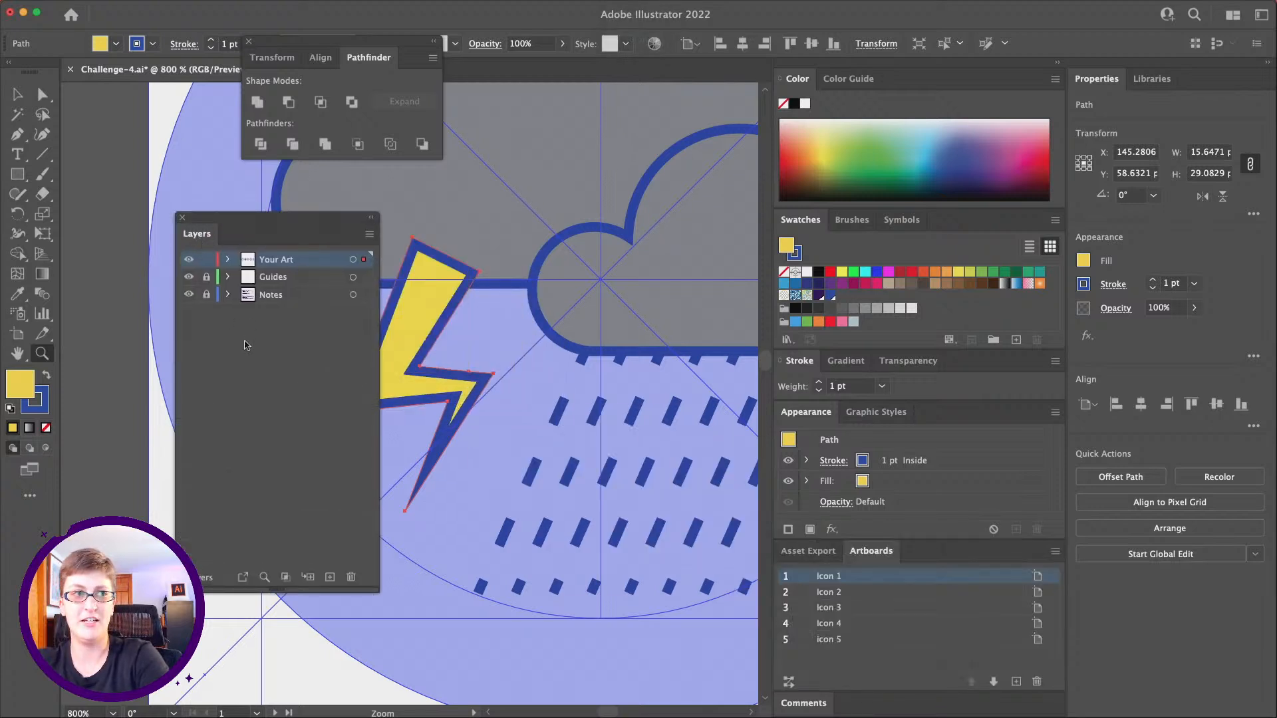
{"action": "left_click", "coordinate": [226, 260]}
{"action": "left_click_drag", "start_coordinate": [286, 281], "coordinate": [290, 461]}
{"action": "left_click", "coordinate": [490, 456], "text": "alt"}
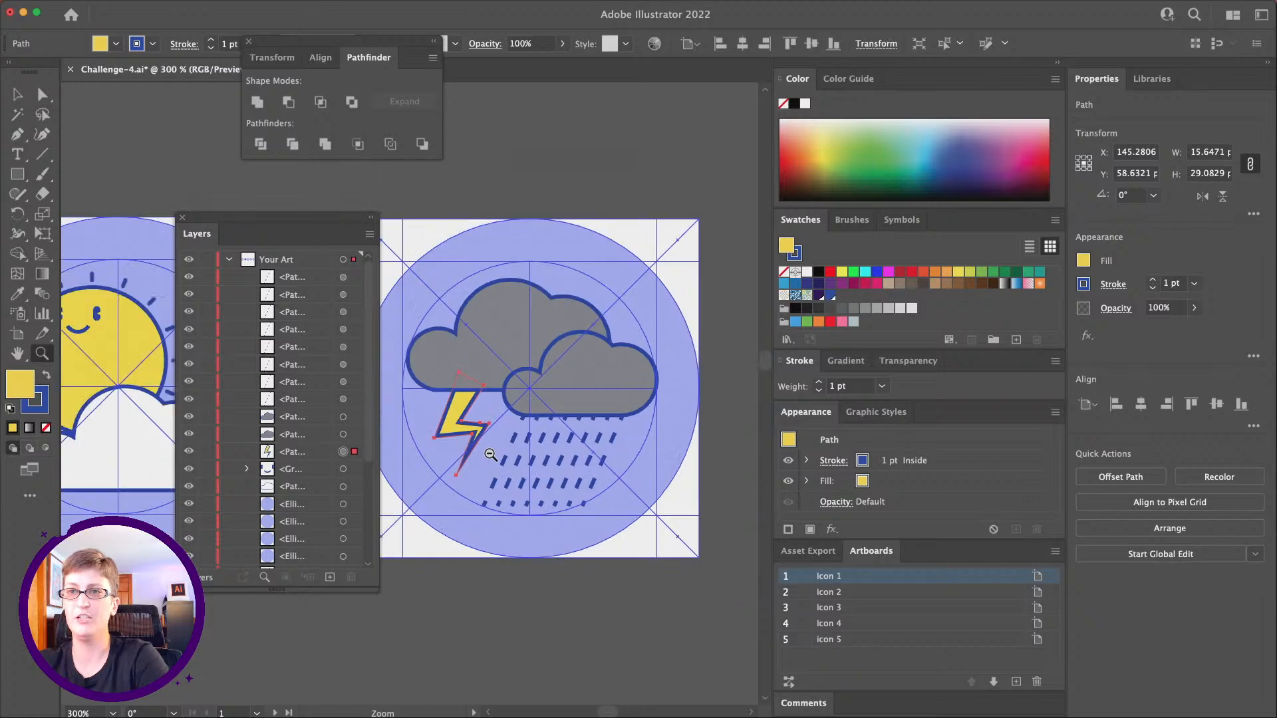
- Export all five artboards as 1x PNG files to the ai-challenges folder with Export for Screens
{"action": "left_click", "coordinate": [98, 8]}
{"action": "mouse_move", "coordinate": [156, 278]}
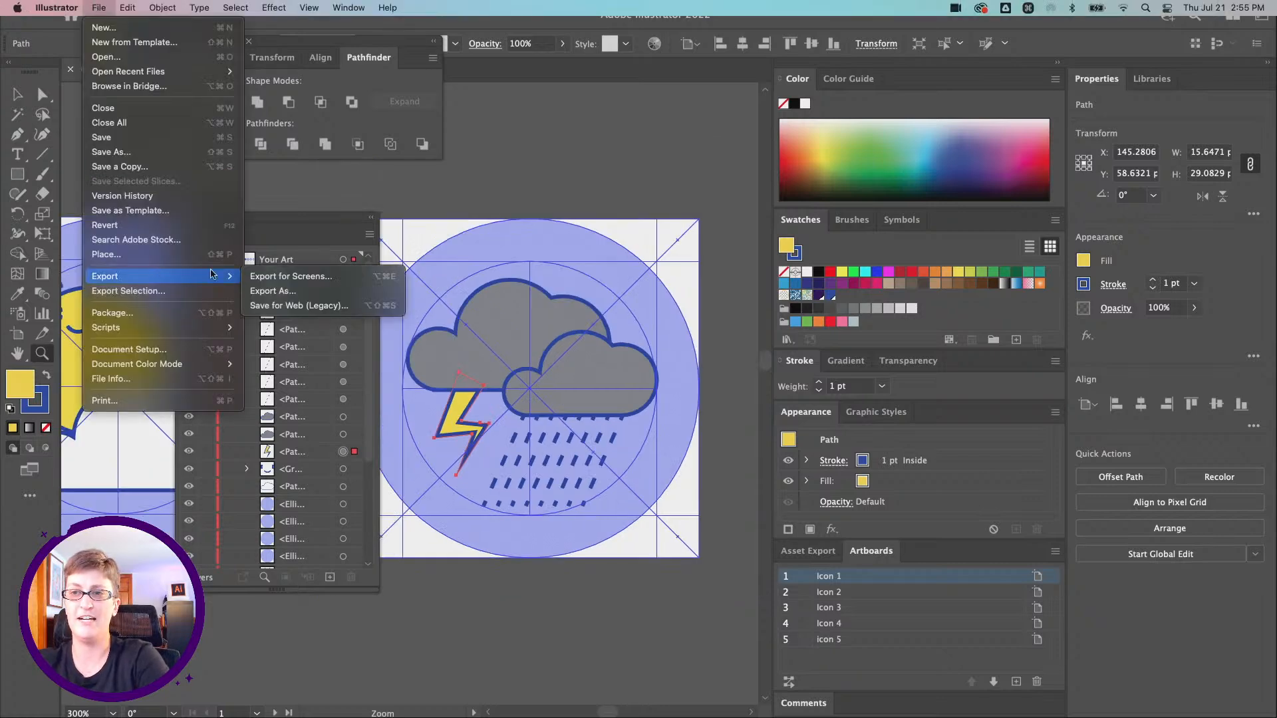
{"action": "left_click", "coordinate": [293, 276]}
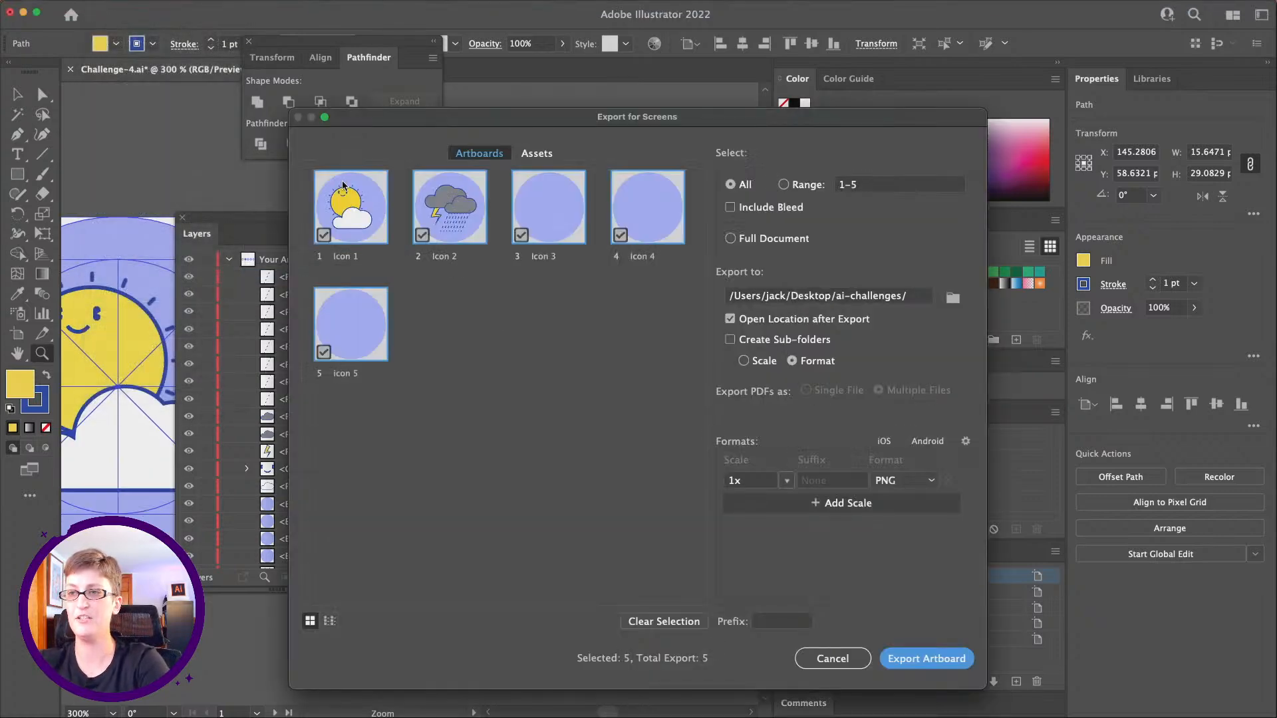
{"action": "left_click", "coordinate": [911, 660]}
- Switch to Discord's challenge channel and view the posted HELLO HELLO poster at a larger size
{"action": "left_click_drag", "start_coordinate": [1276, 93], "coordinate": [424, 119]}
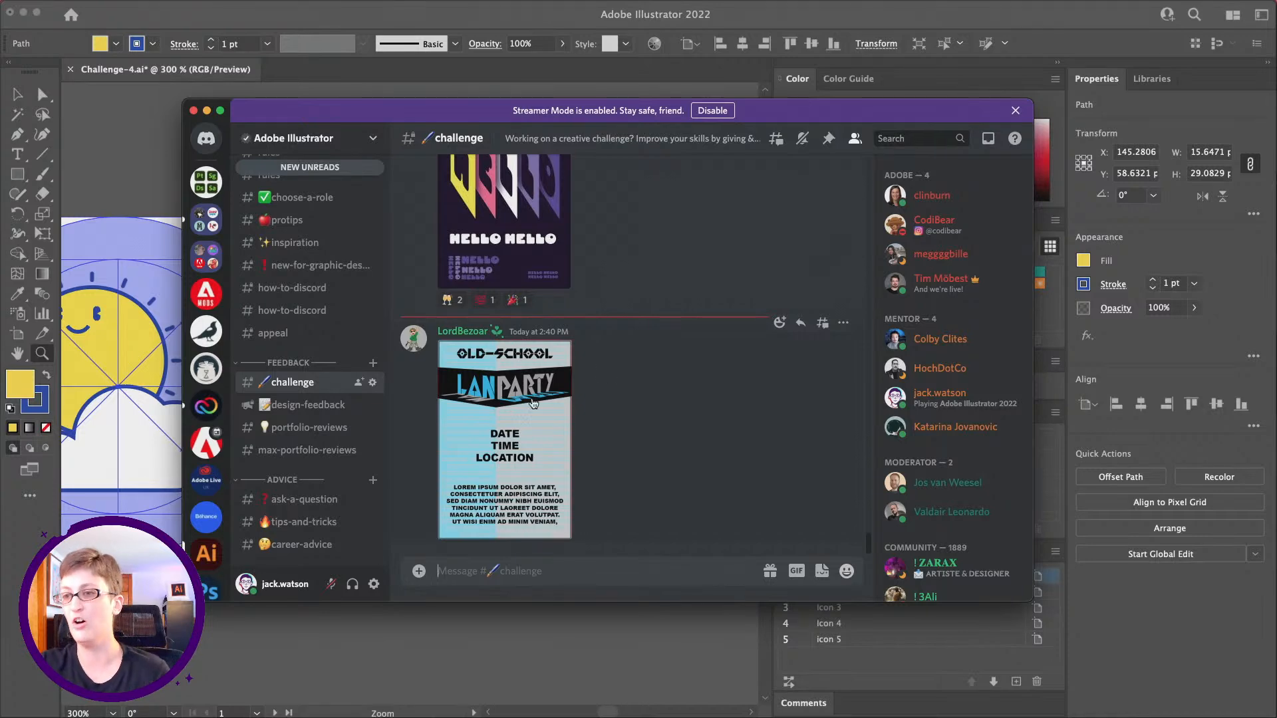
{"action": "scroll", "coordinate": [539, 398], "scroll_direction": "up", "scroll_amount": 2}
{"action": "left_click", "coordinate": [520, 248]}
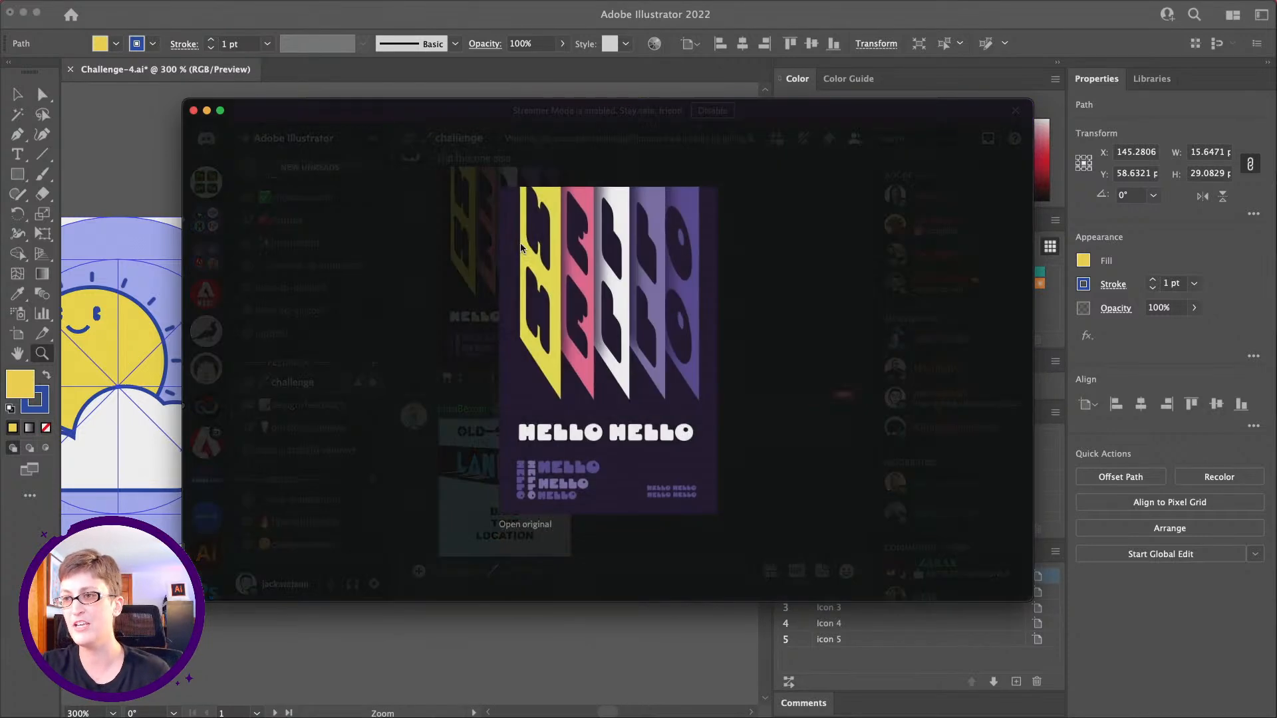
{"action": "left_click", "coordinate": [428, 266]}
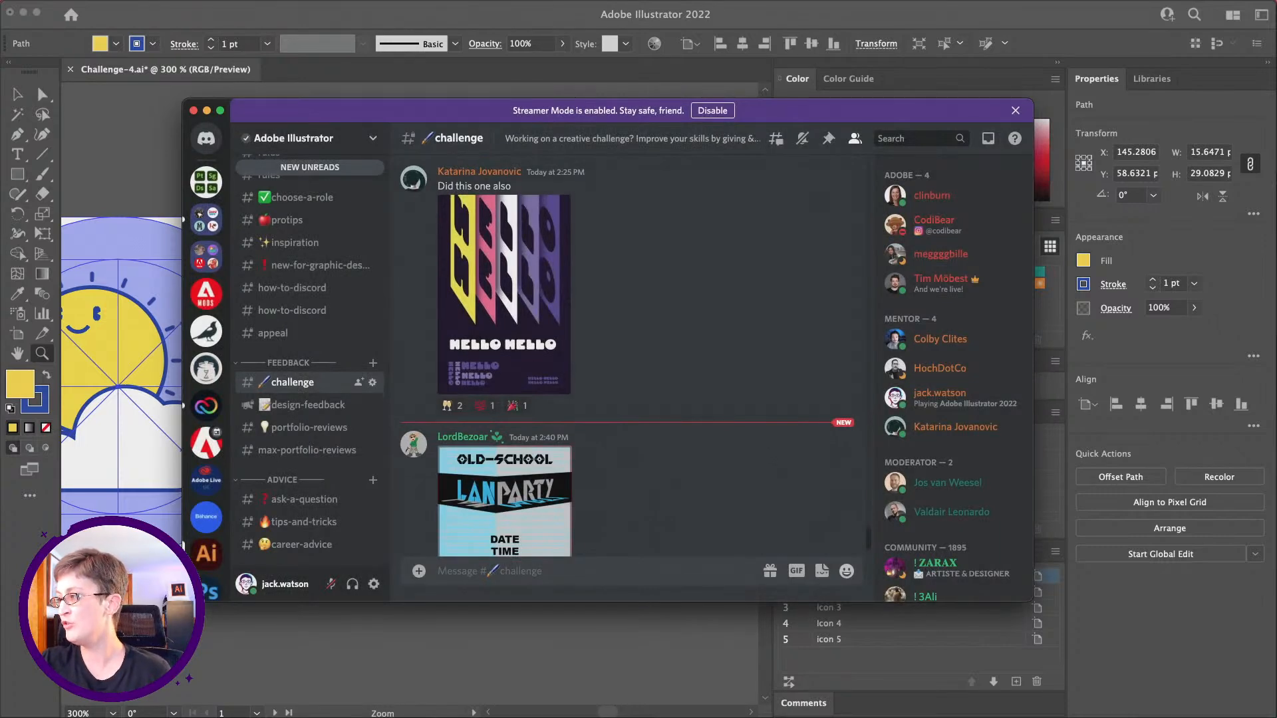
- Attach Icon 1.png and Icon 2.png to a new message in the challenge channel
{"action": "key", "text": "shift"}
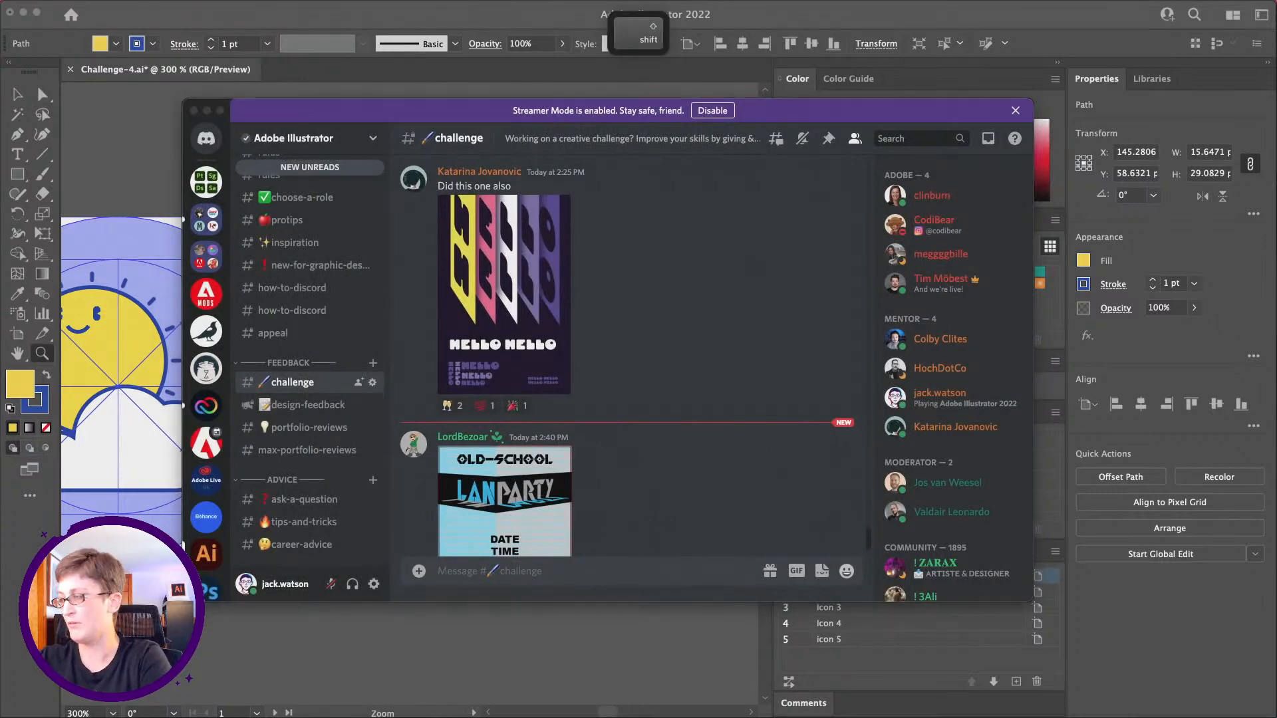
{"action": "left_click_drag", "start_coordinate": [659, 565], "coordinate": [575, 568]}
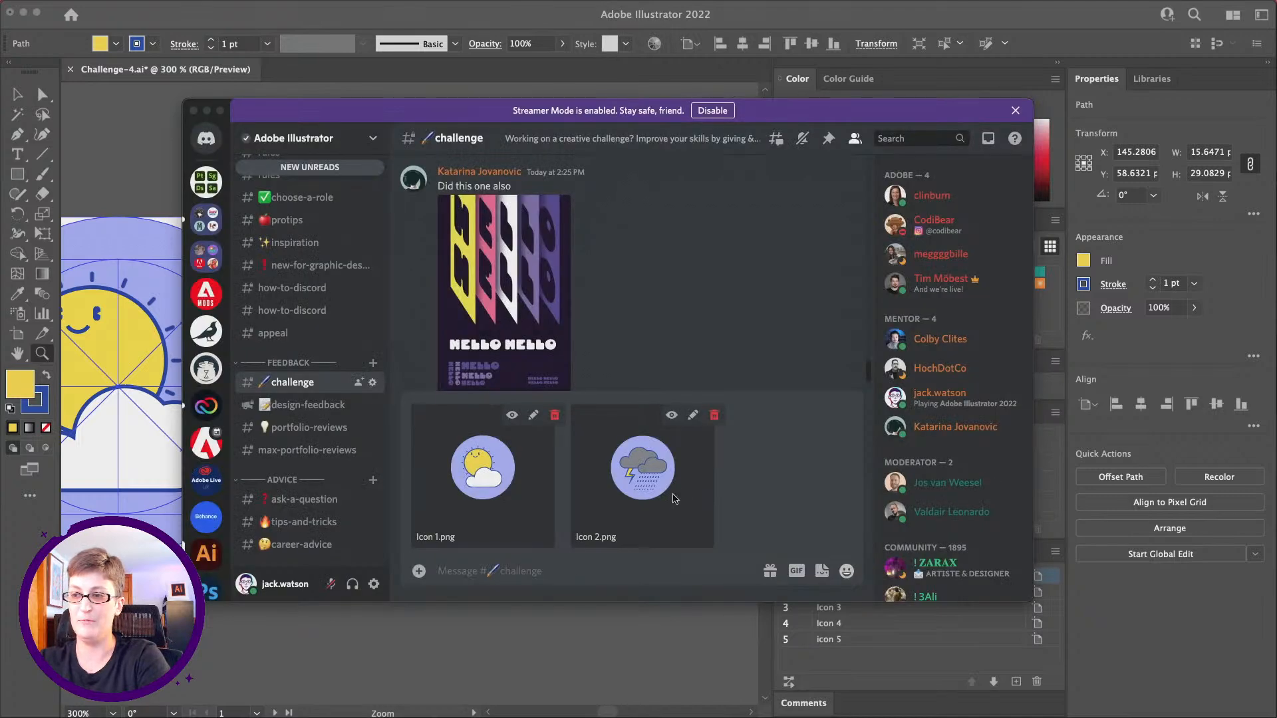